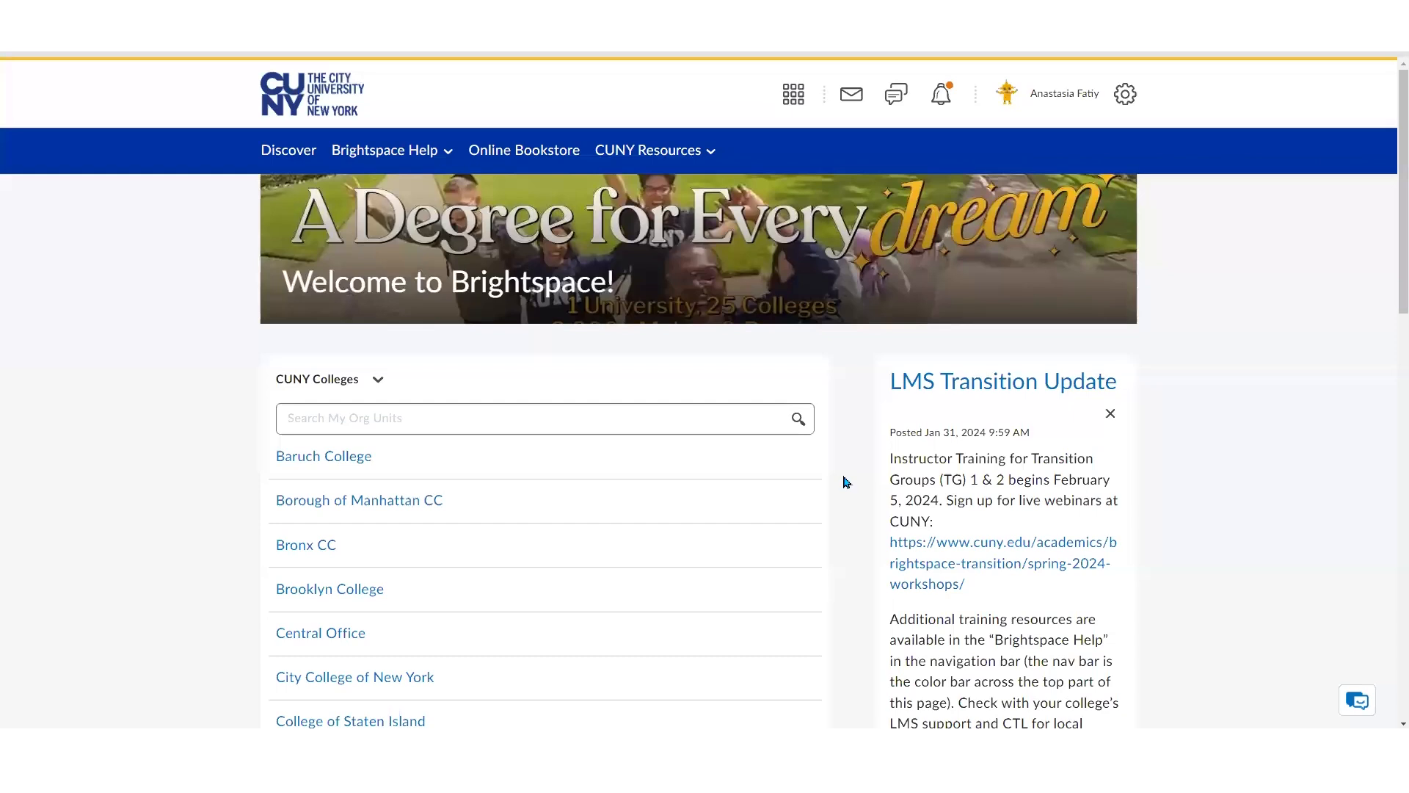
Open the Demo Course from the course selector
click(800, 105)
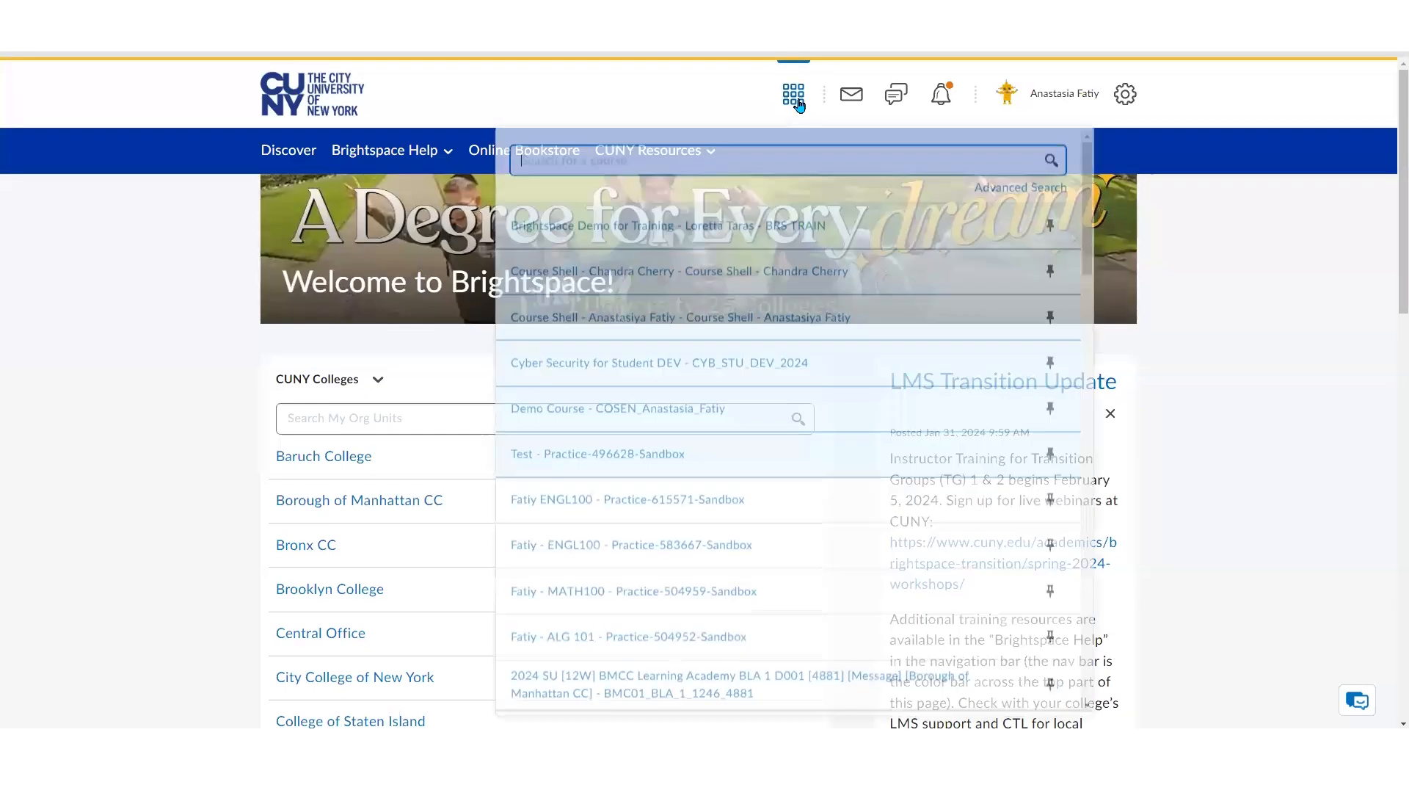
click(663, 419)
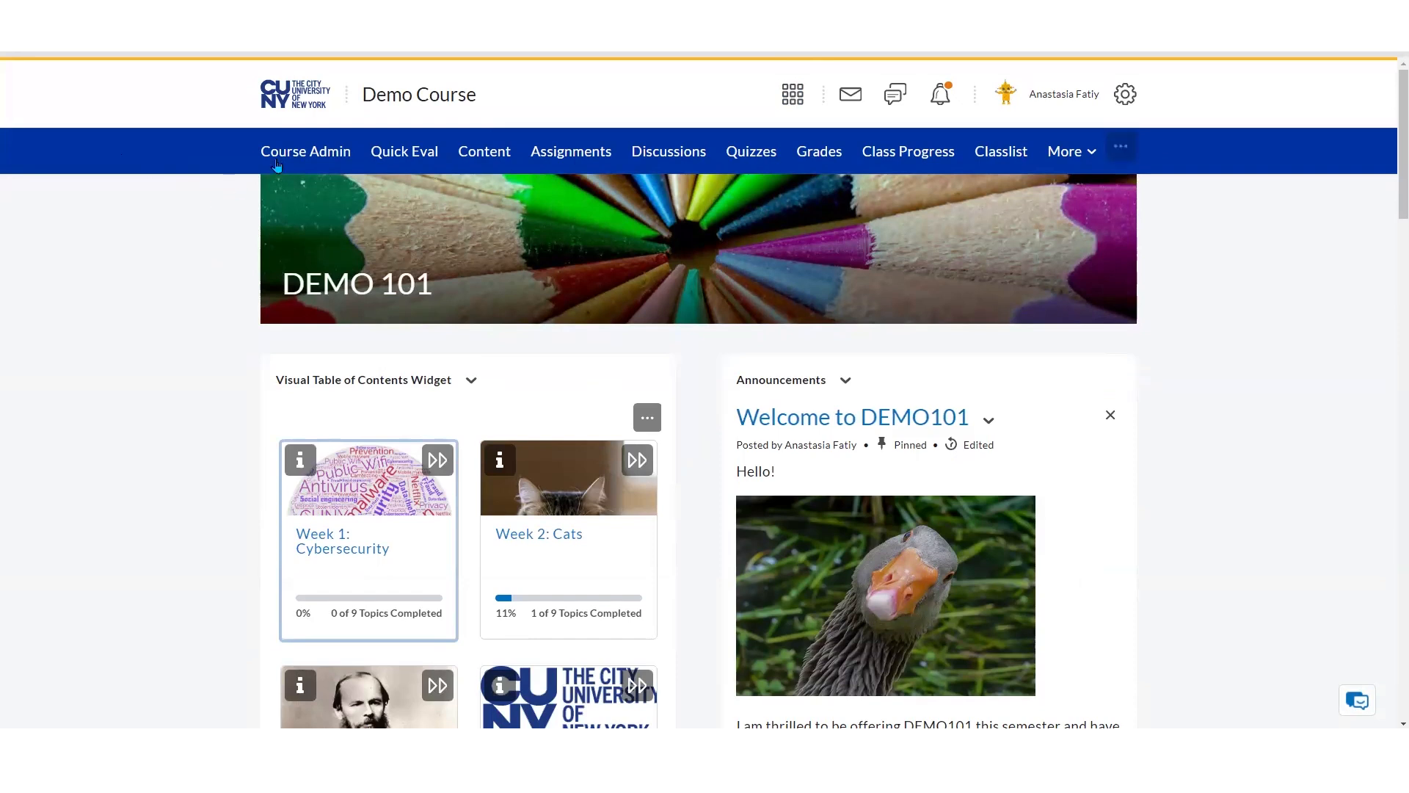
Open the Assignments tool from the Course Administration page
click(279, 163)
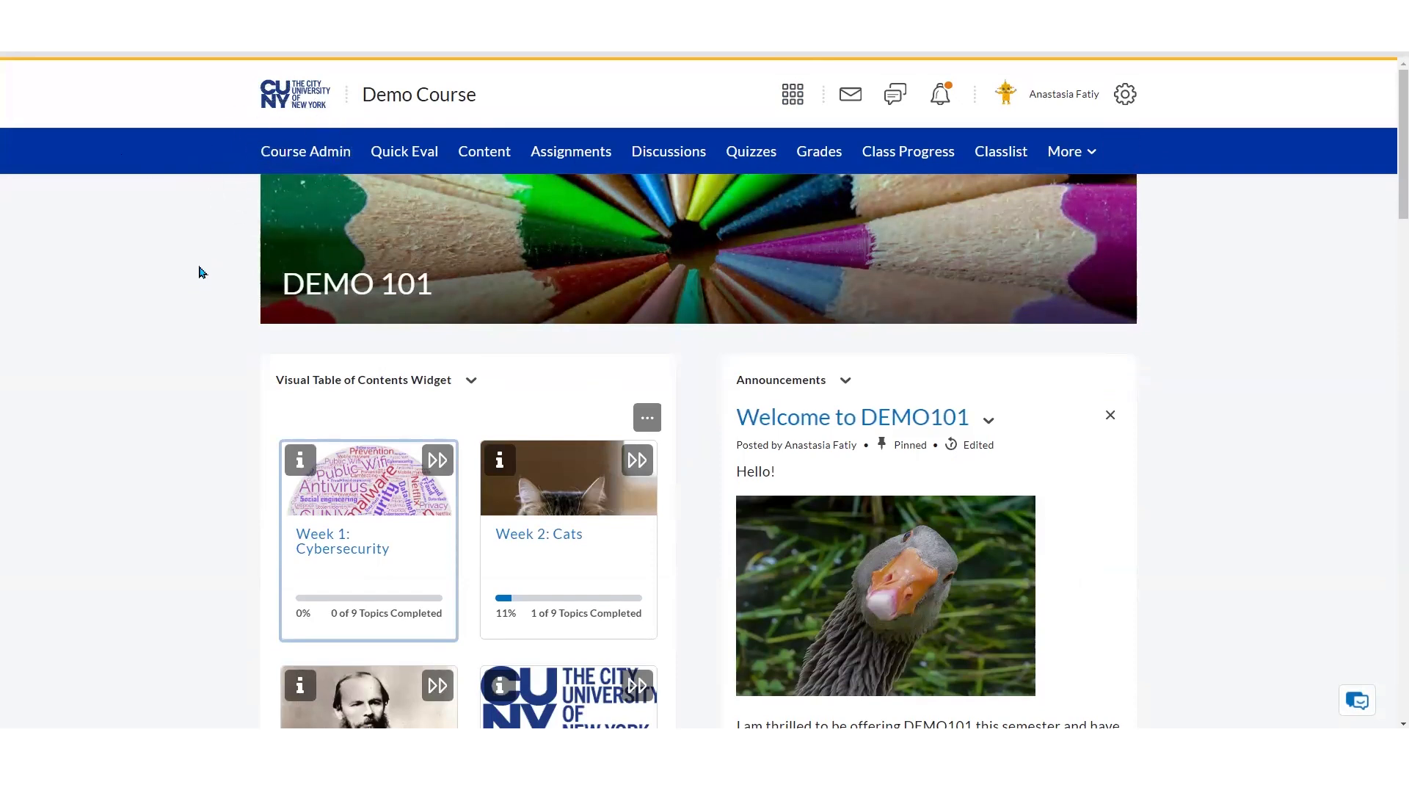
click(297, 158)
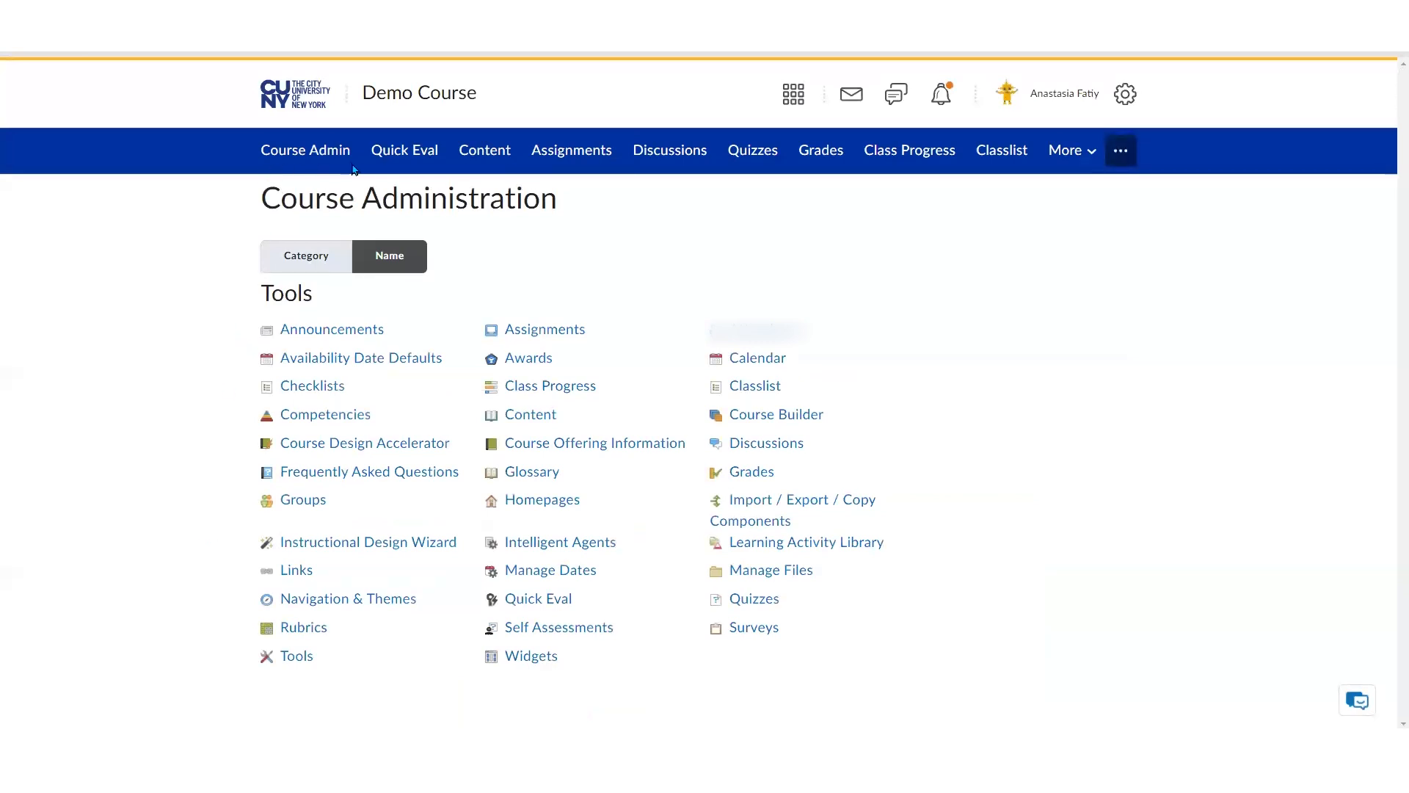
click(1092, 154)
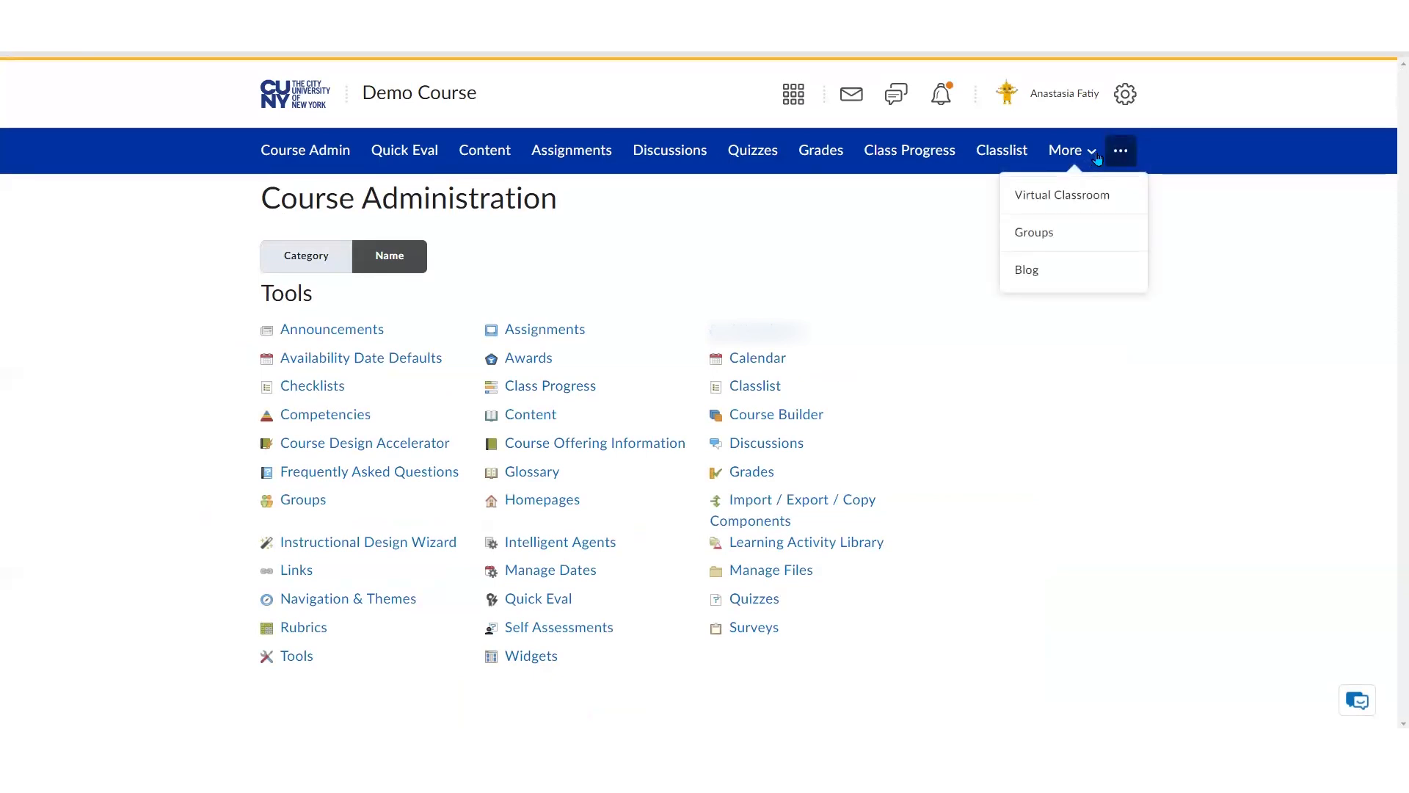
click(926, 228)
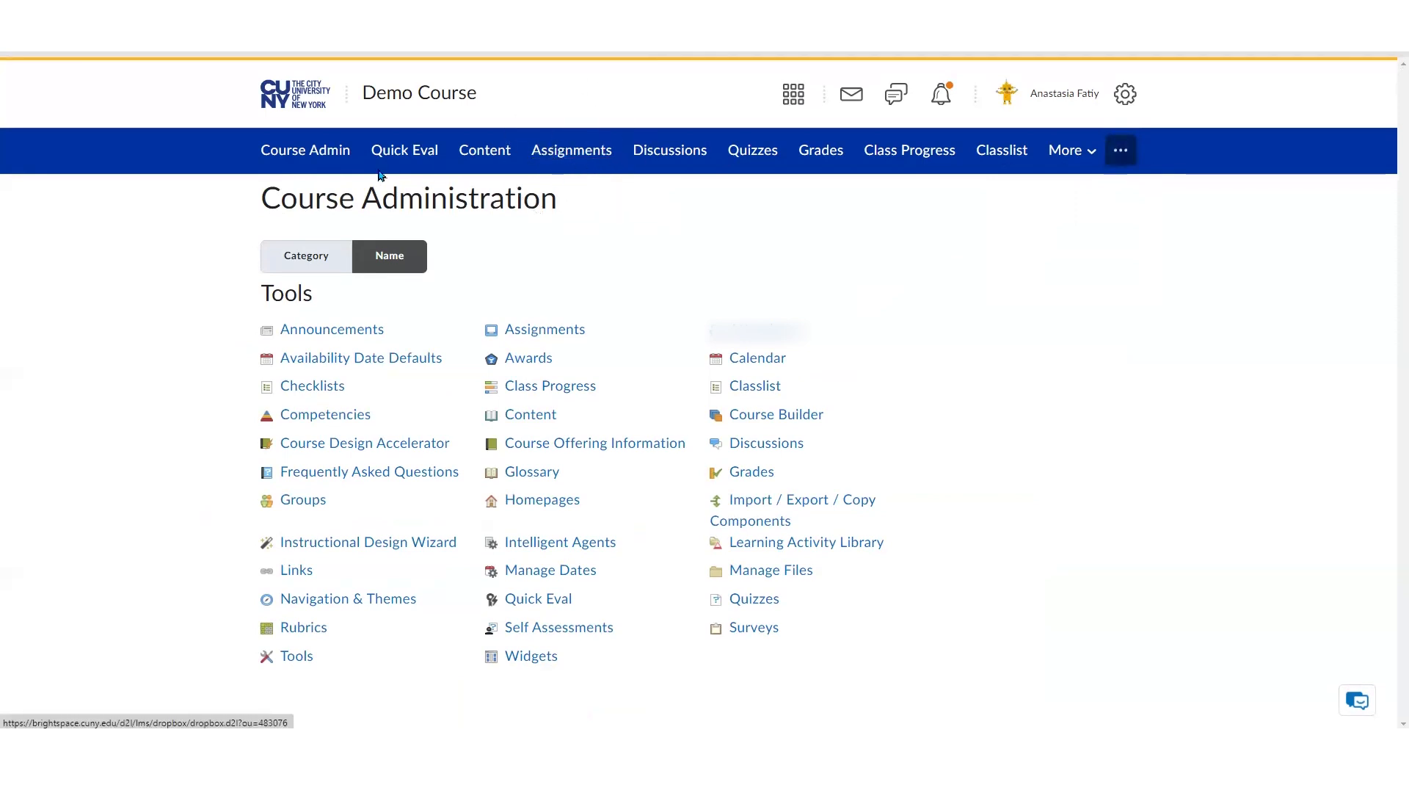
click(337, 151)
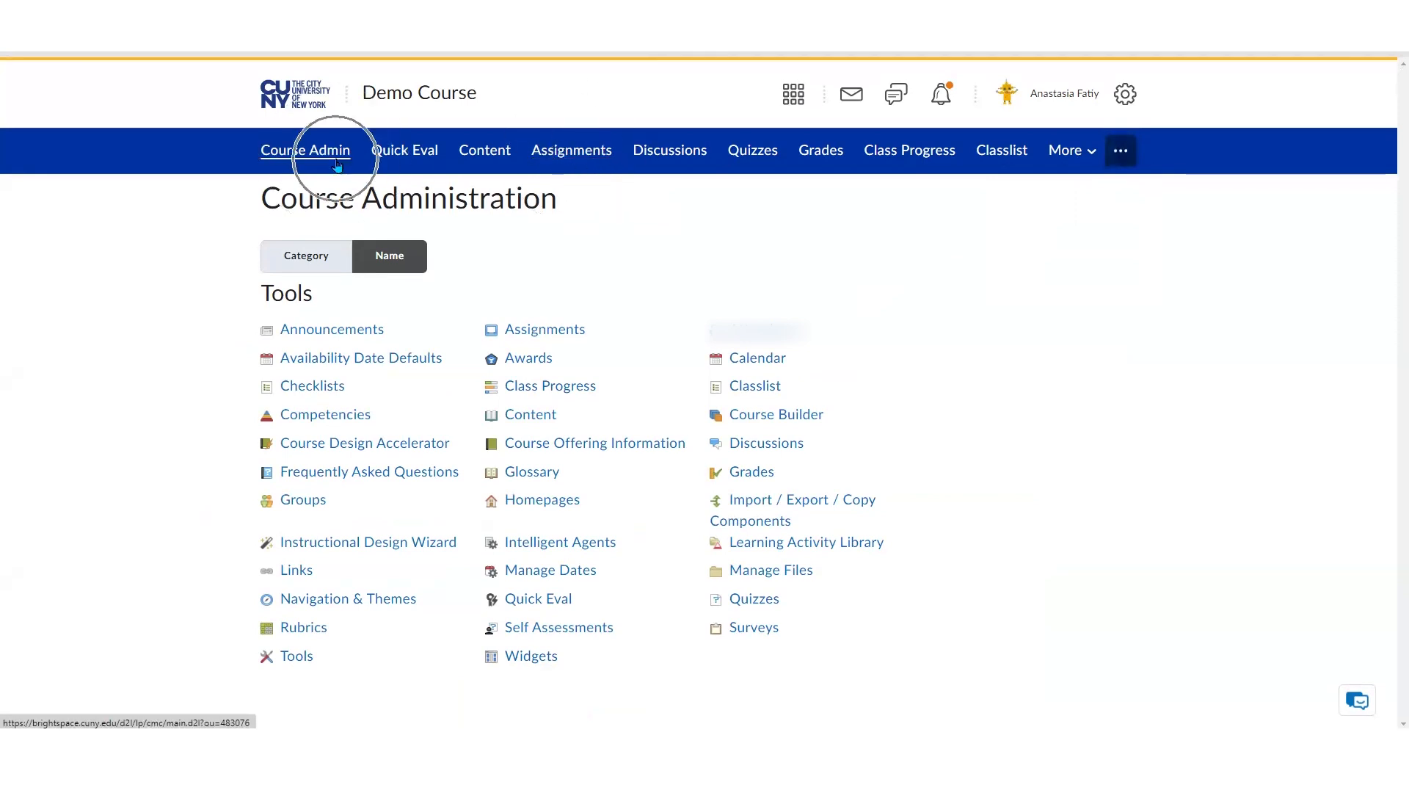
click(567, 334)
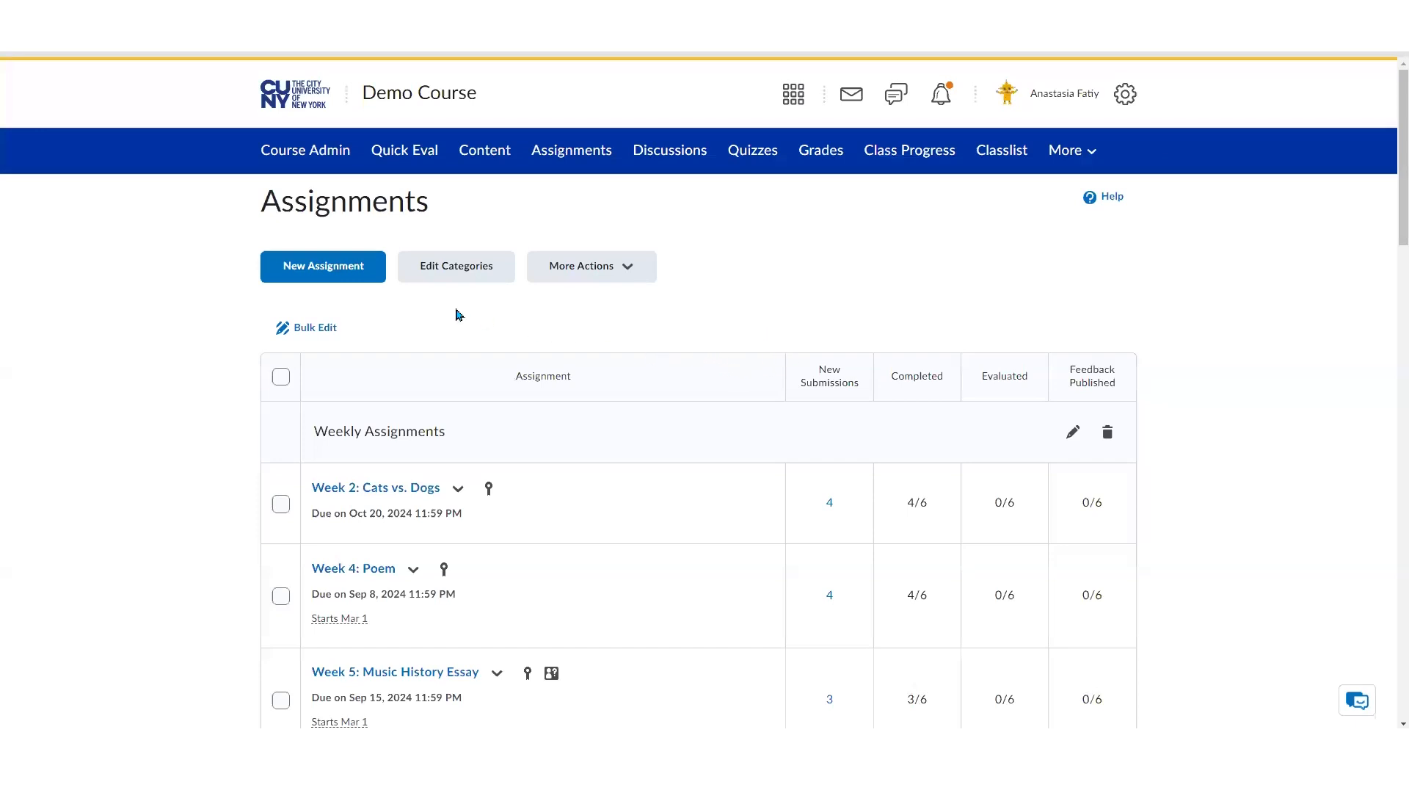
Start a new assignment and title it "Extra Credit - October 2024"
click(375, 275)
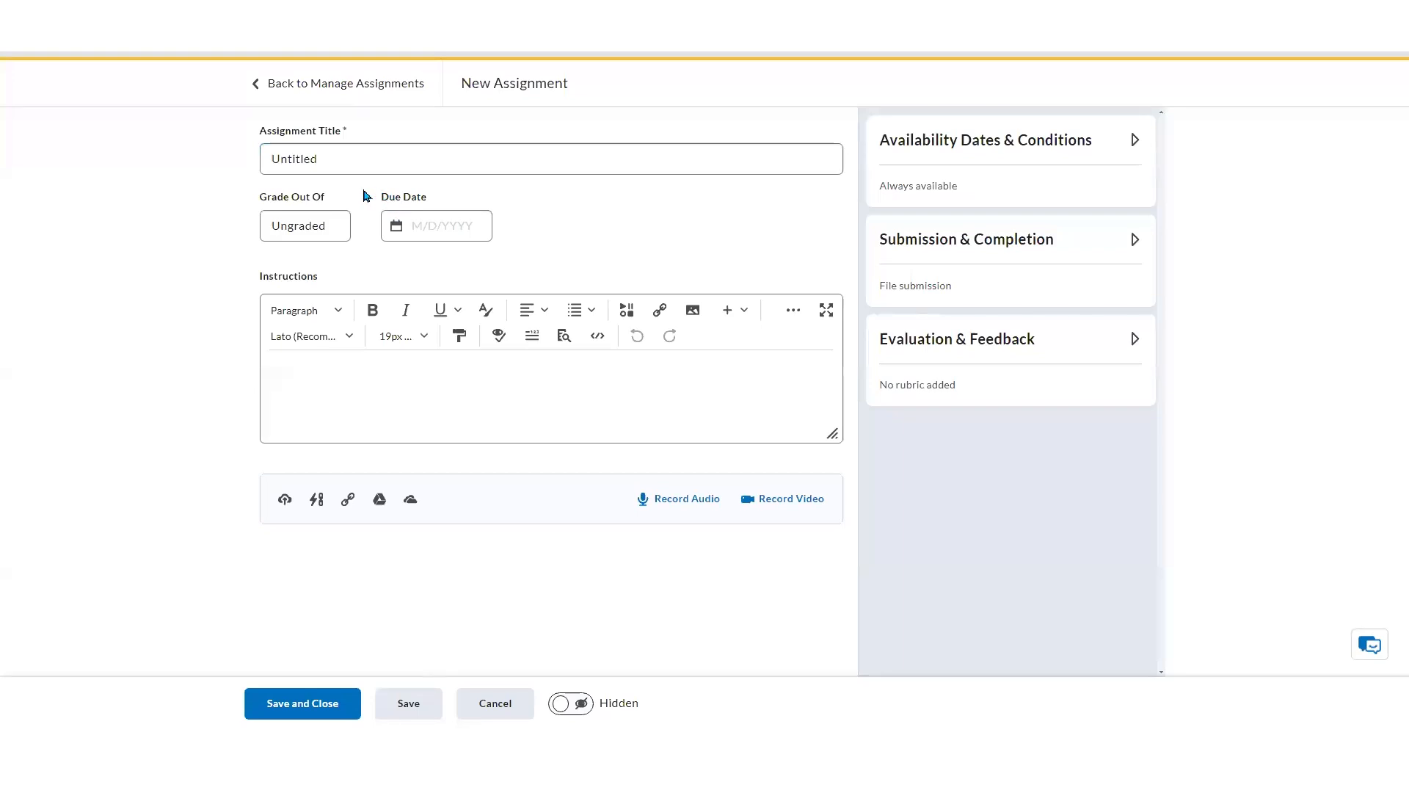
drag(367, 157, 235, 163)
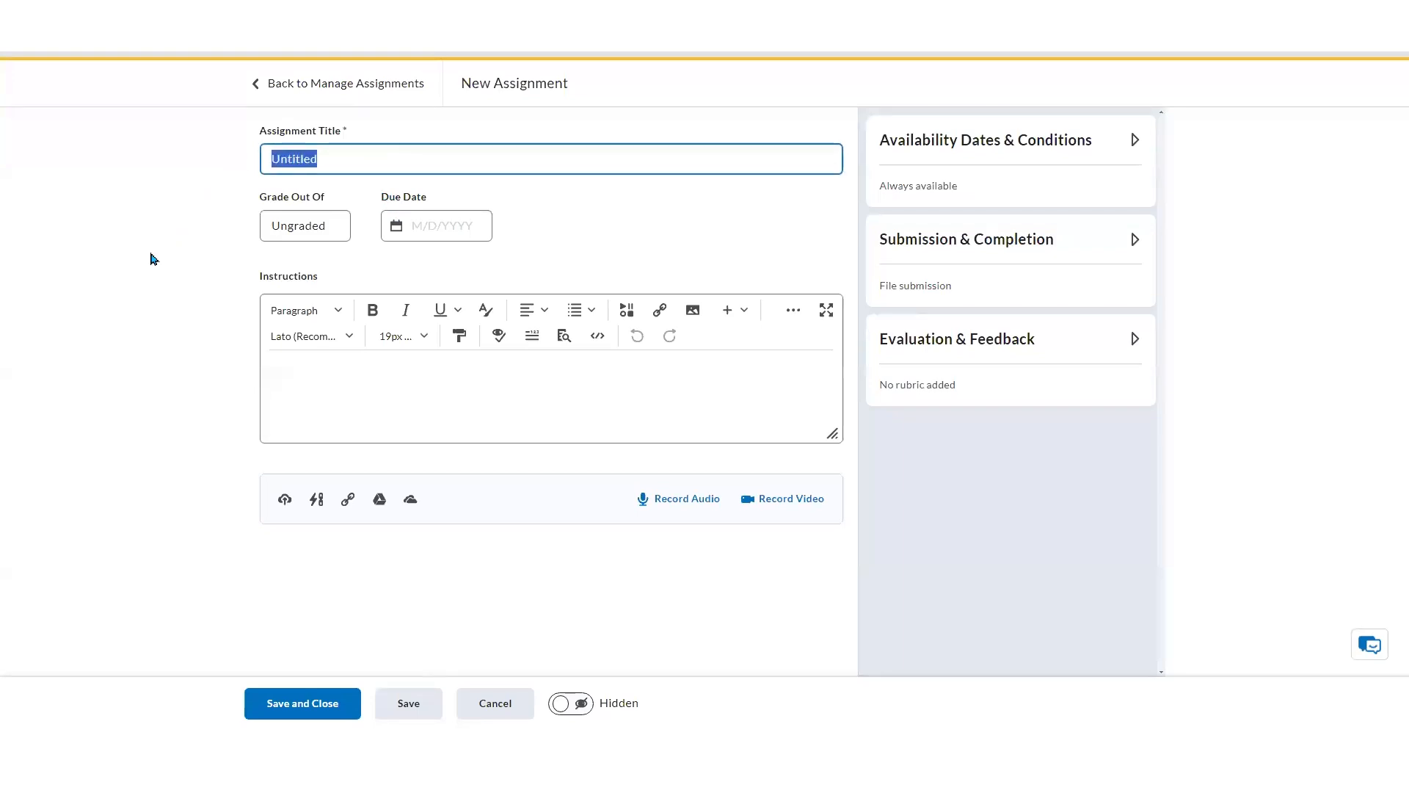
text(Extra )
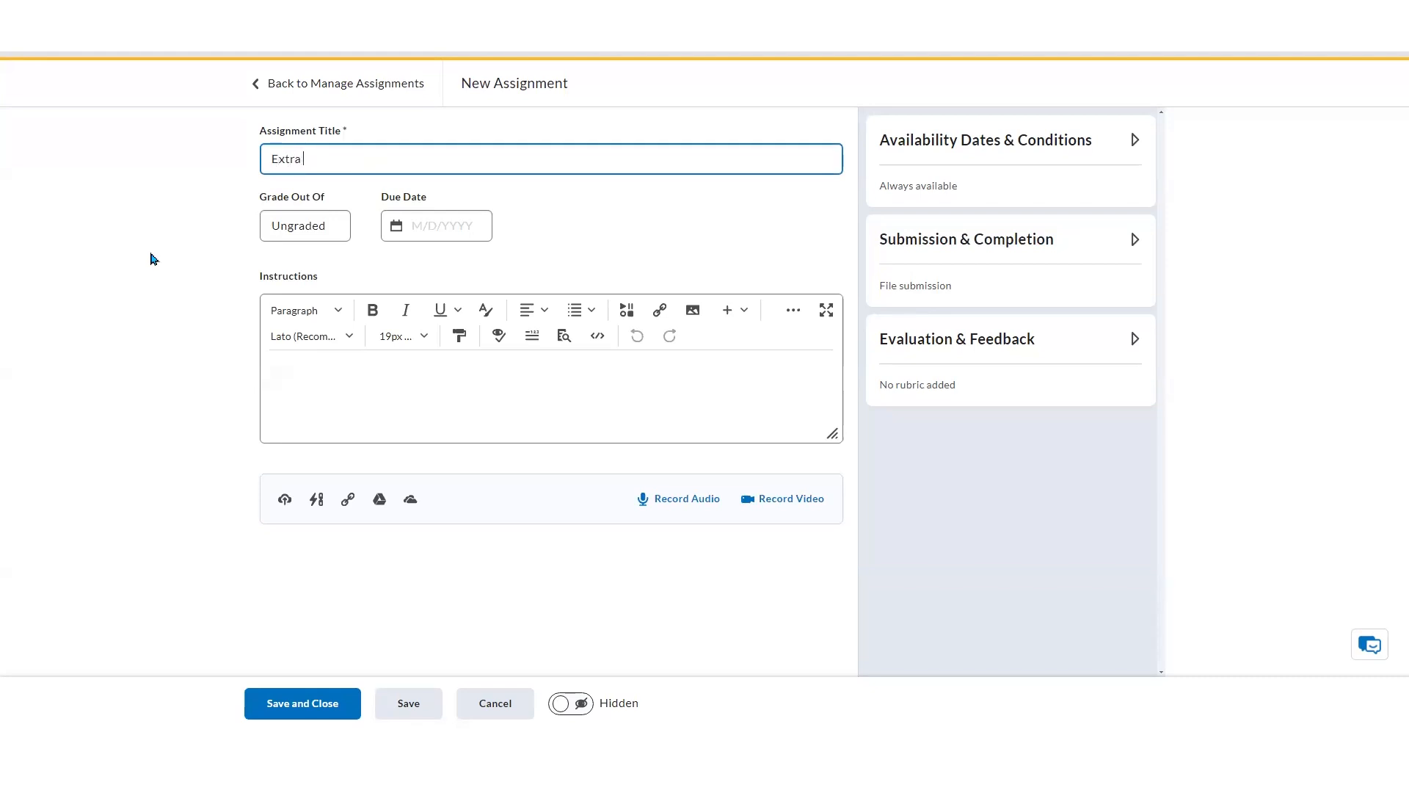
text(Credit - October 2025)
key(BackSpace)
text(4)
click(353, 399)
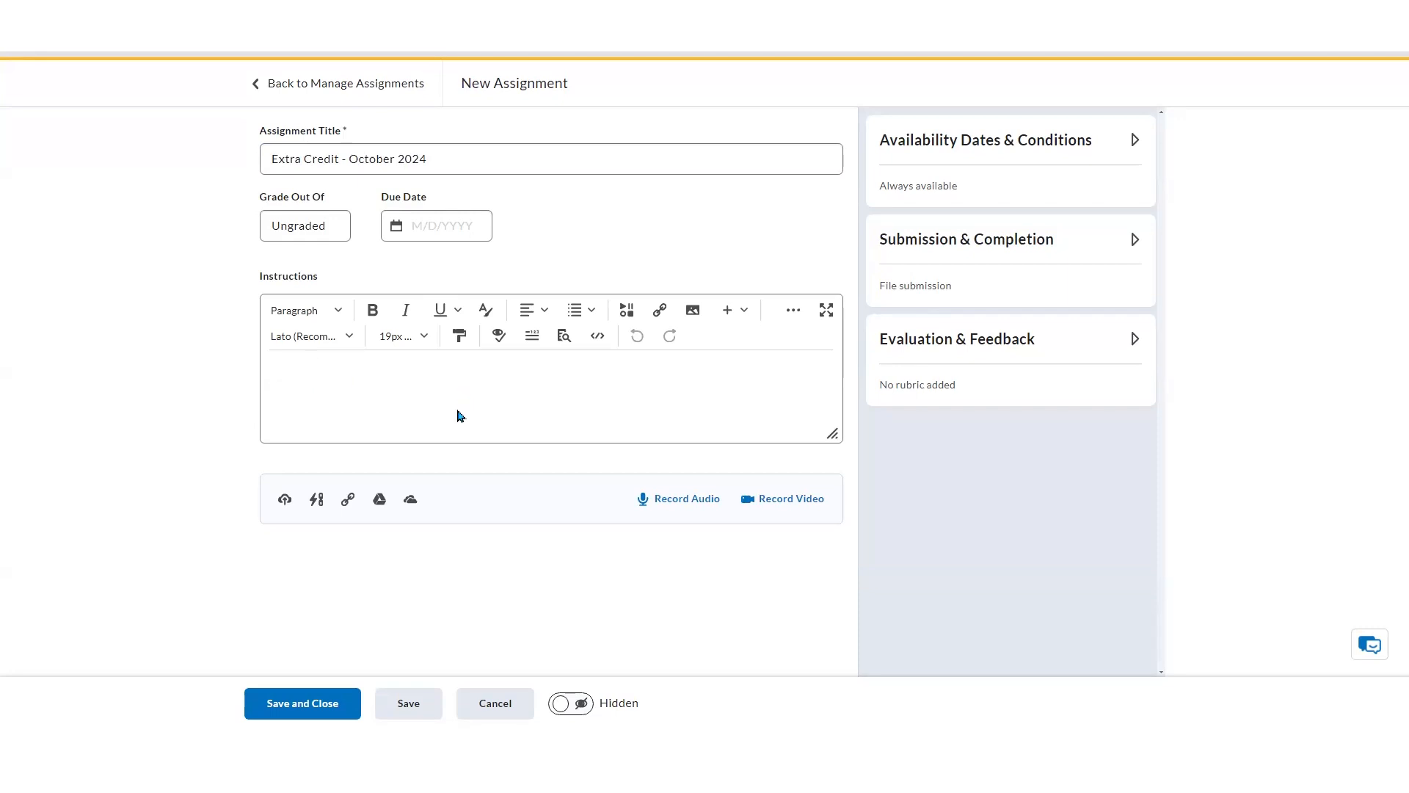
click(337, 314)
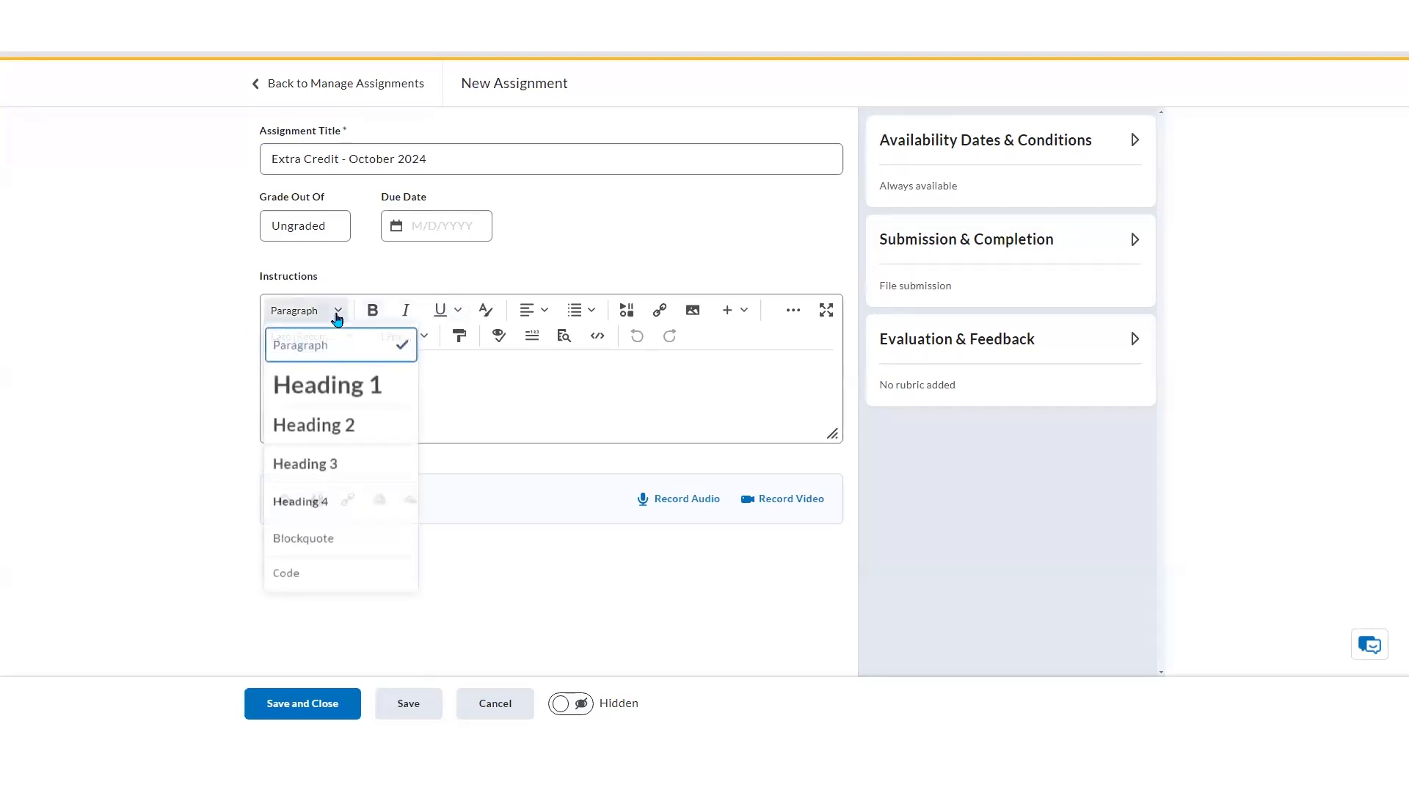
click(337, 314)
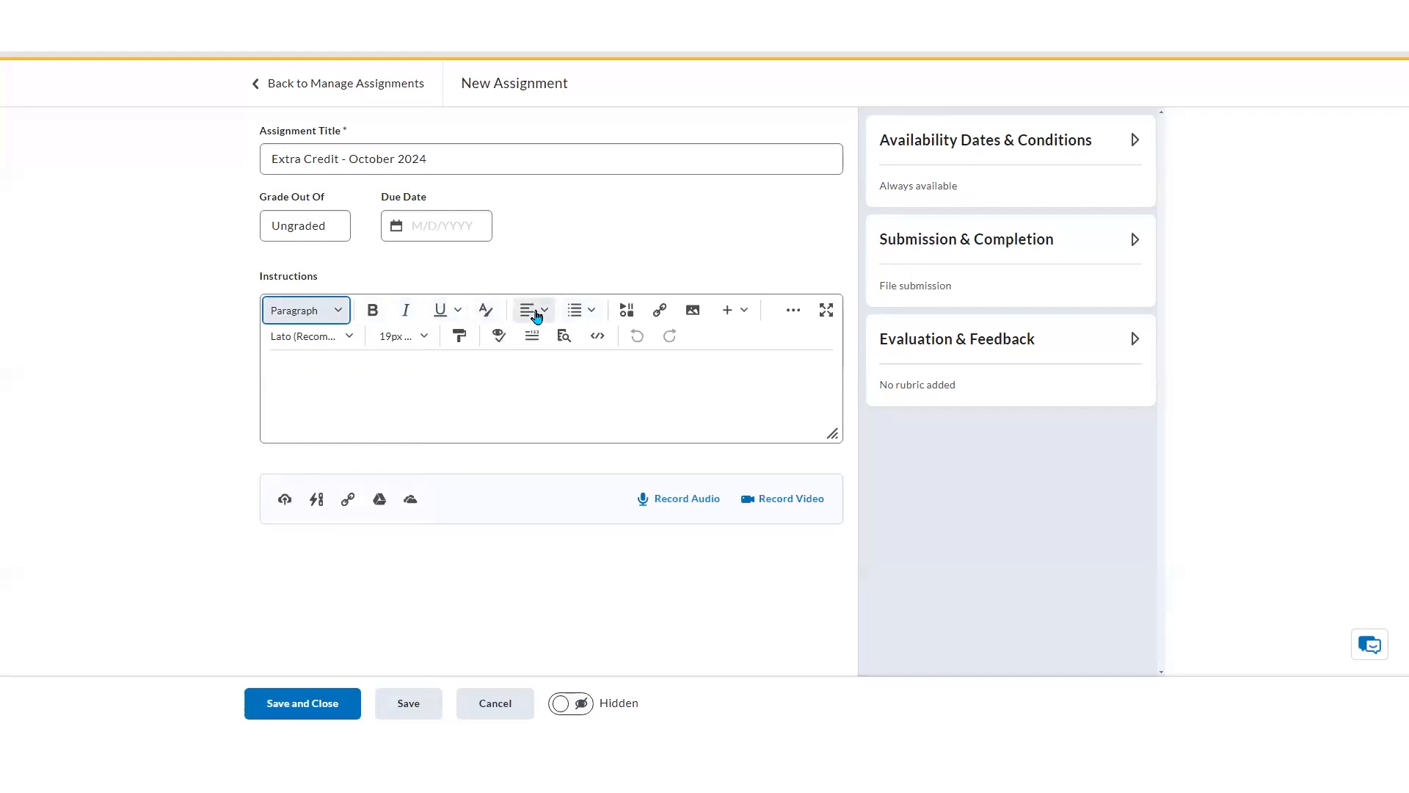
click(630, 314)
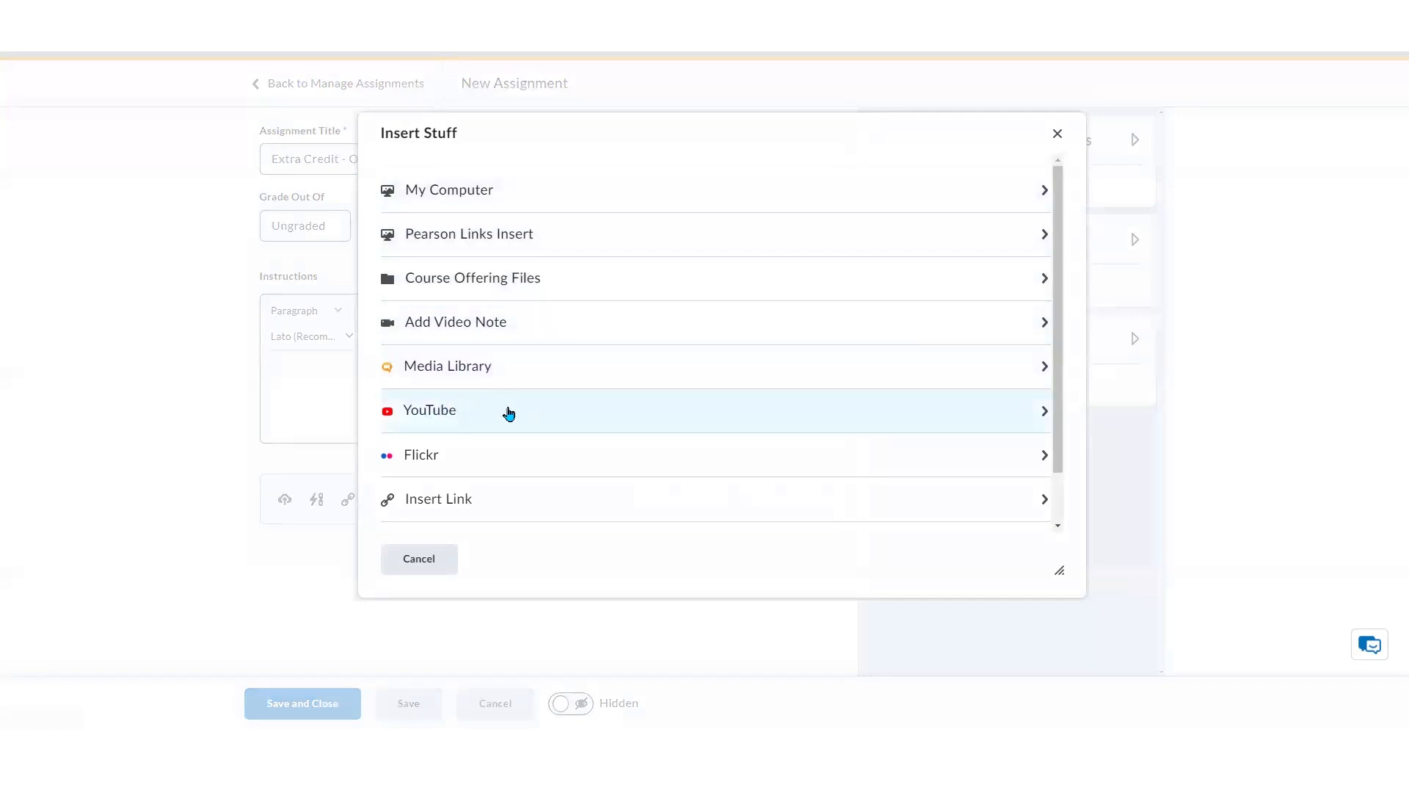
click(451, 567)
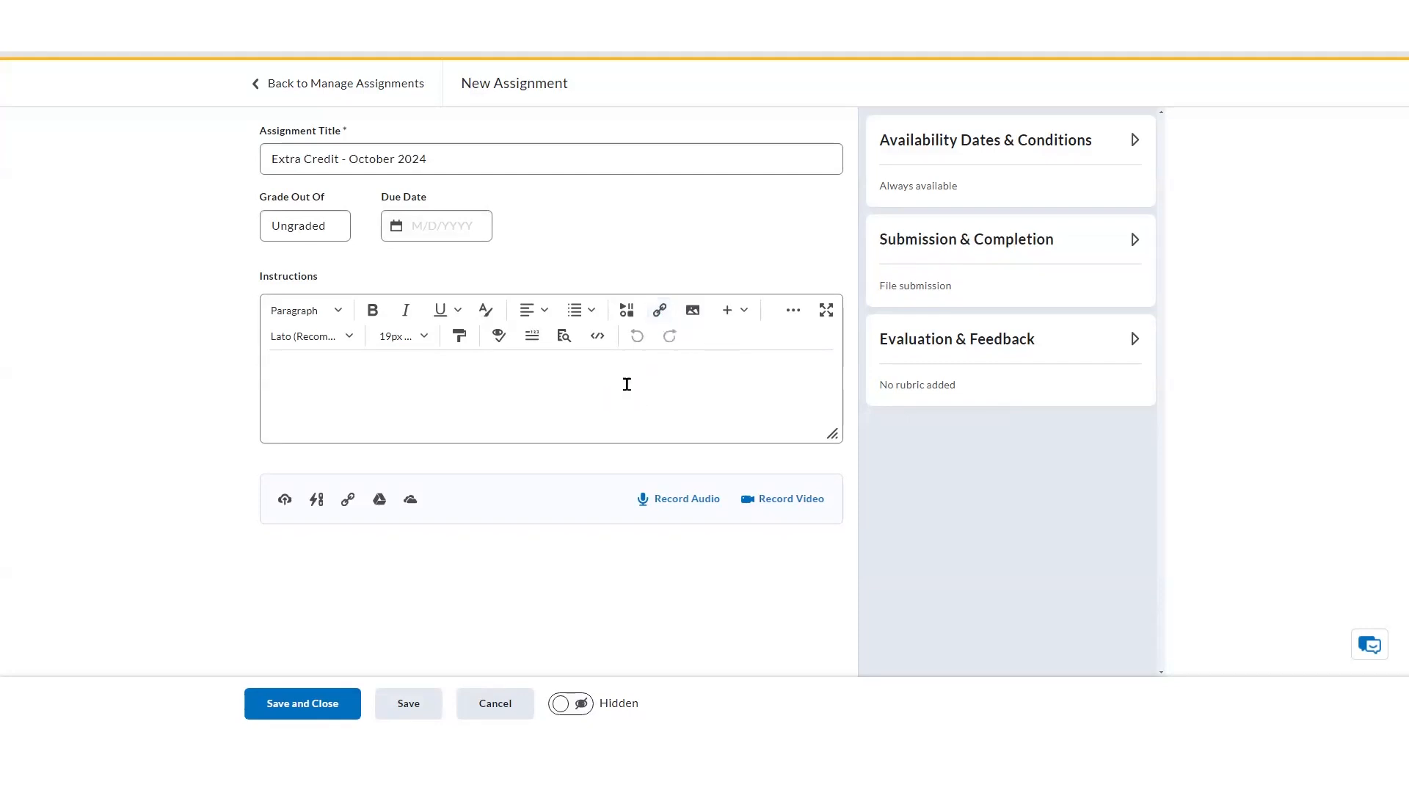
Write "Please review" in the instructions and insert a quicklink to Week 1's Cybersecurity Awareness content
text(Please review)
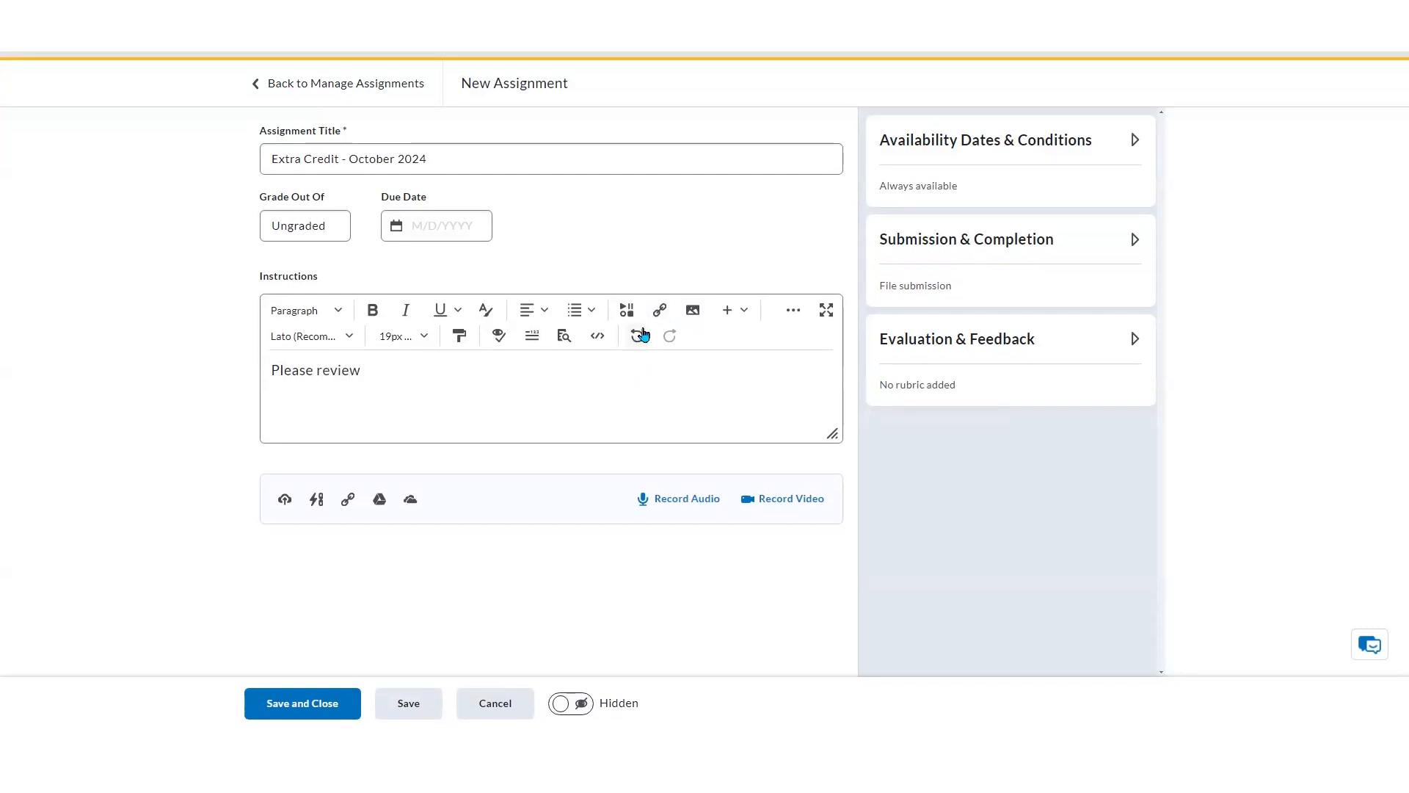
click(660, 312)
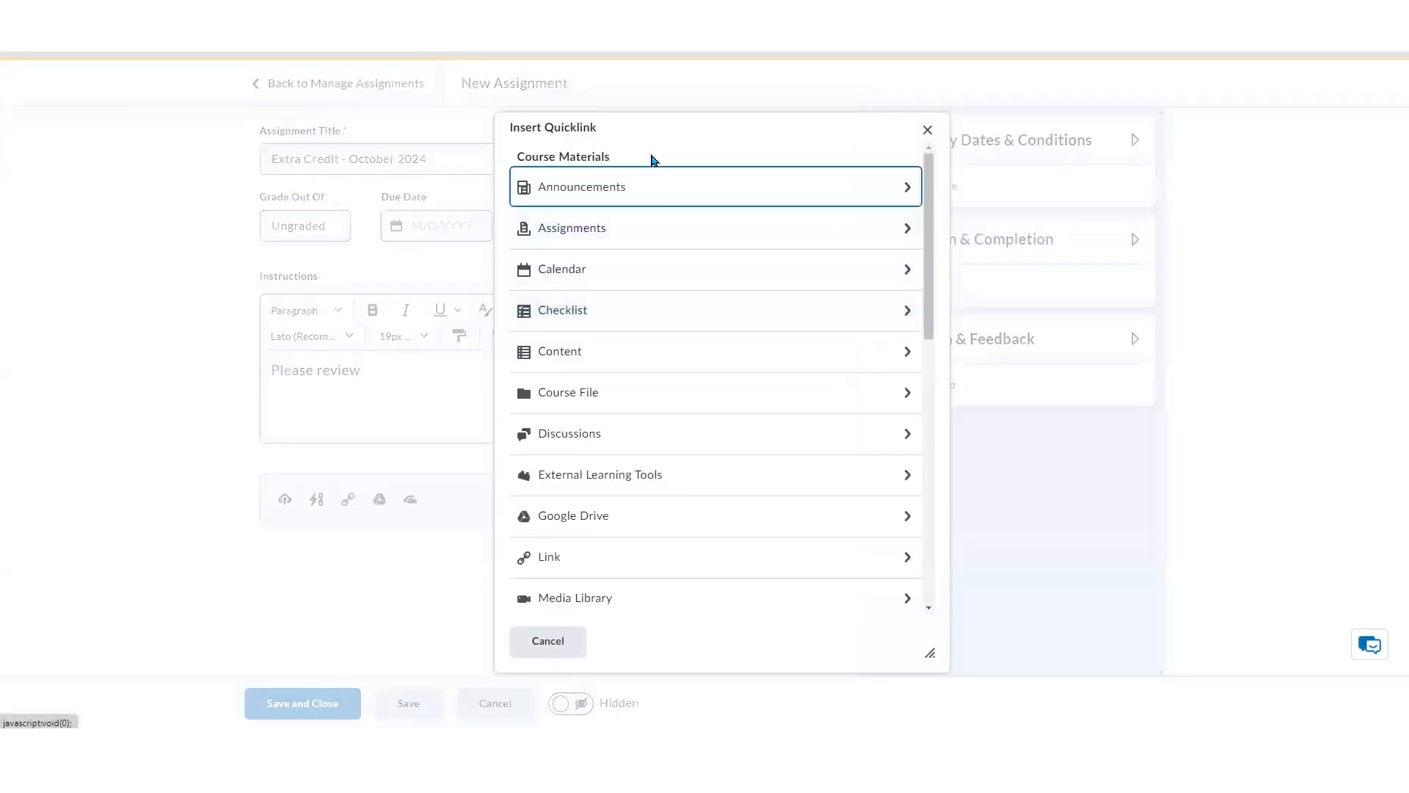
click(664, 359)
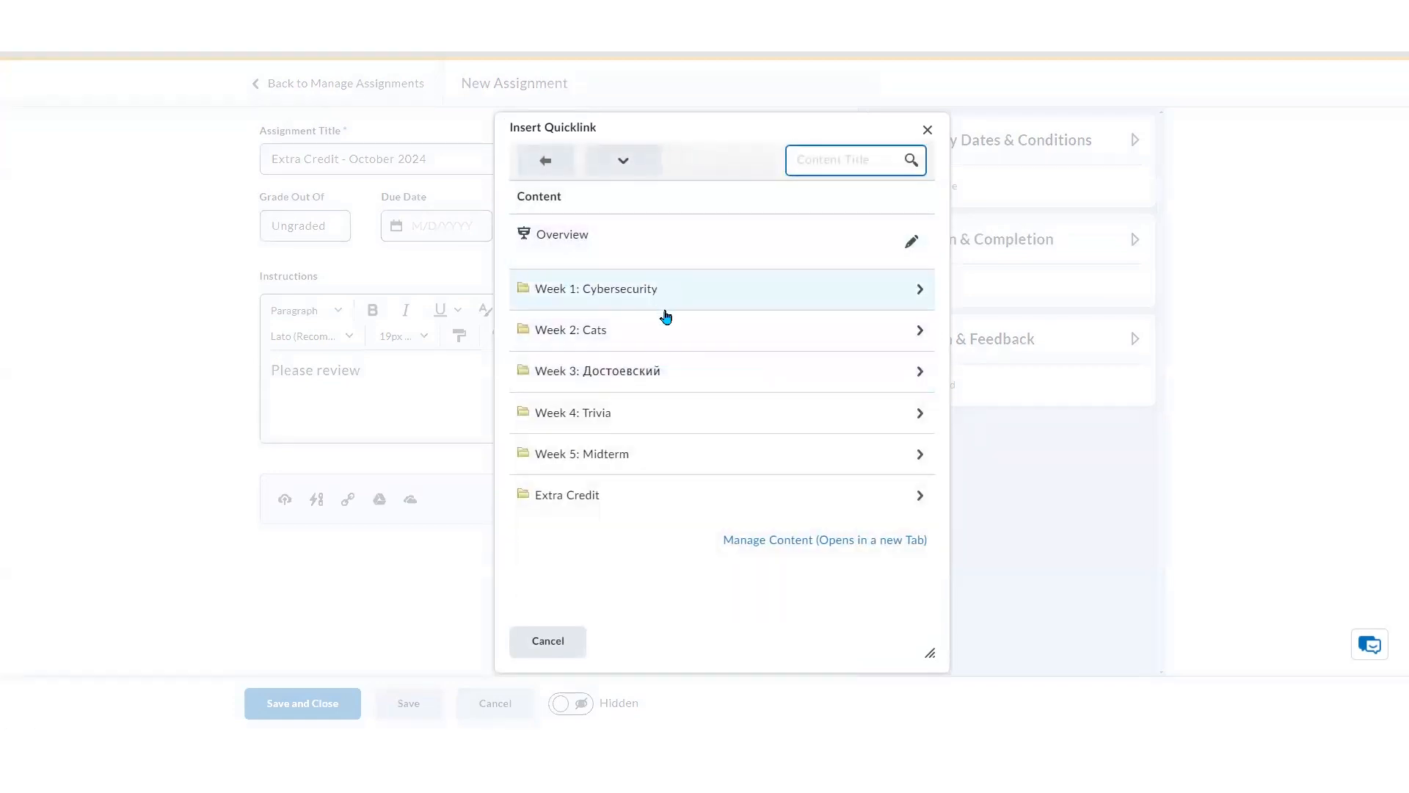
click(664, 300)
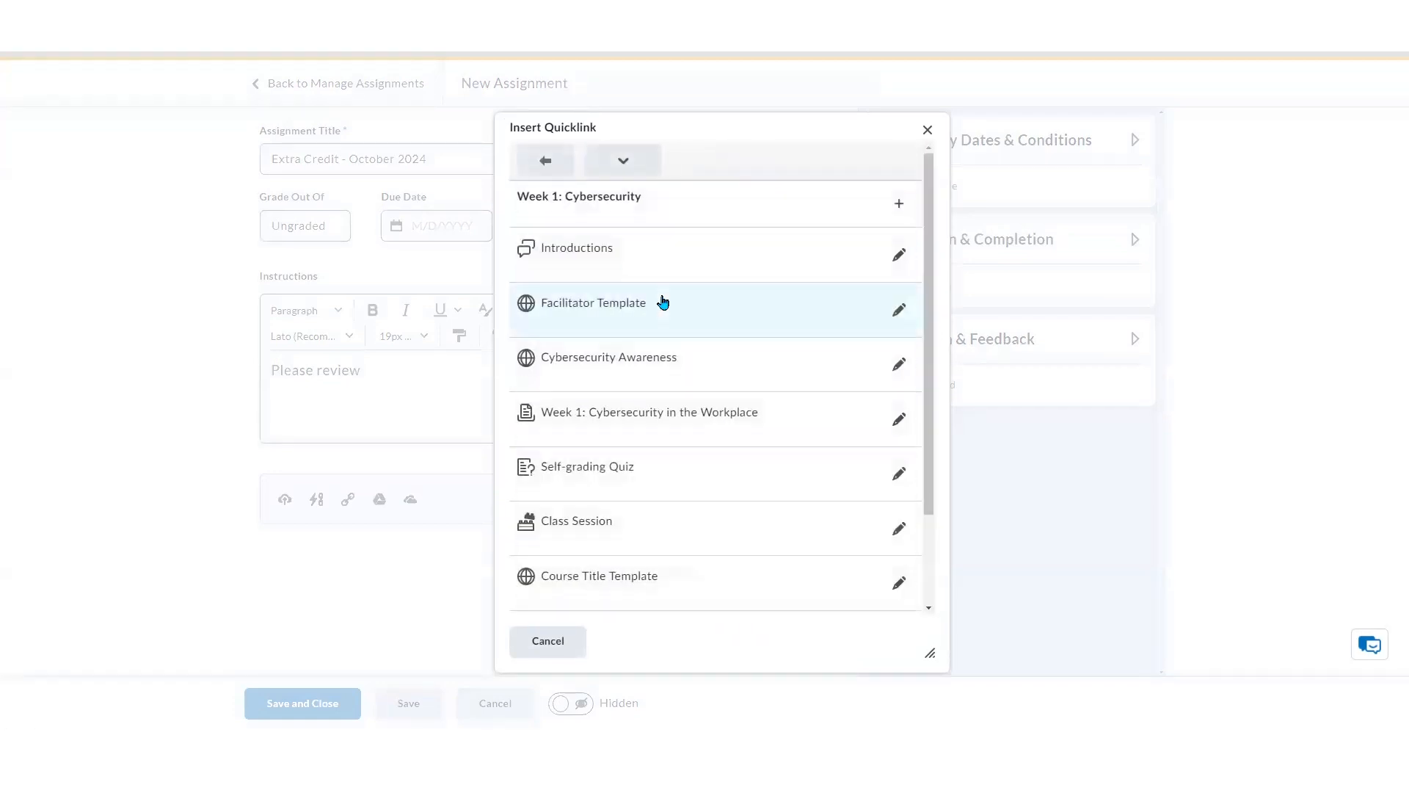
click(687, 367)
Finish the instructions with "before completing this assignment."
text(before completing this assigbn)
key(BackSpace)
key(BackSpace)
text(nment.)
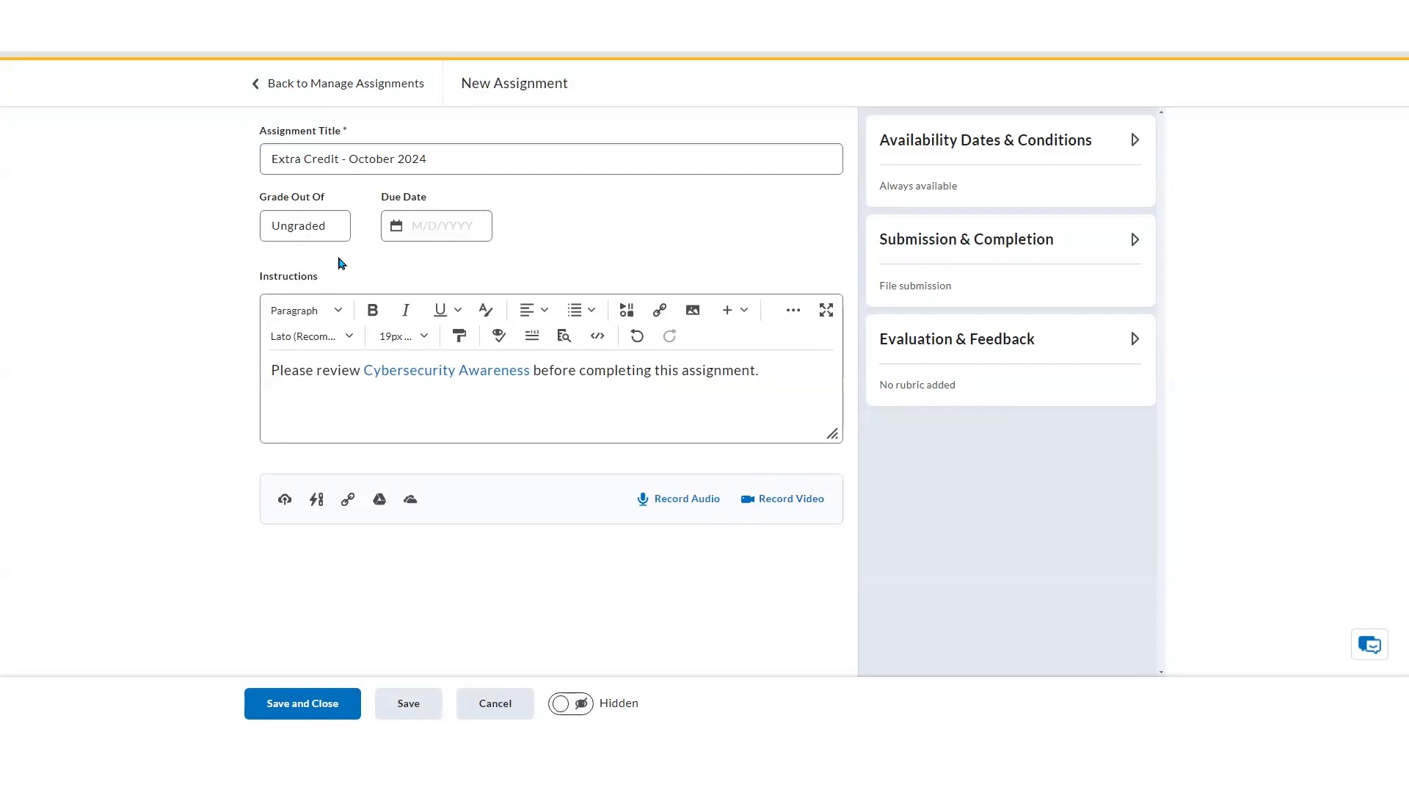
Set the assignment's grade out of 10 points
click(339, 227)
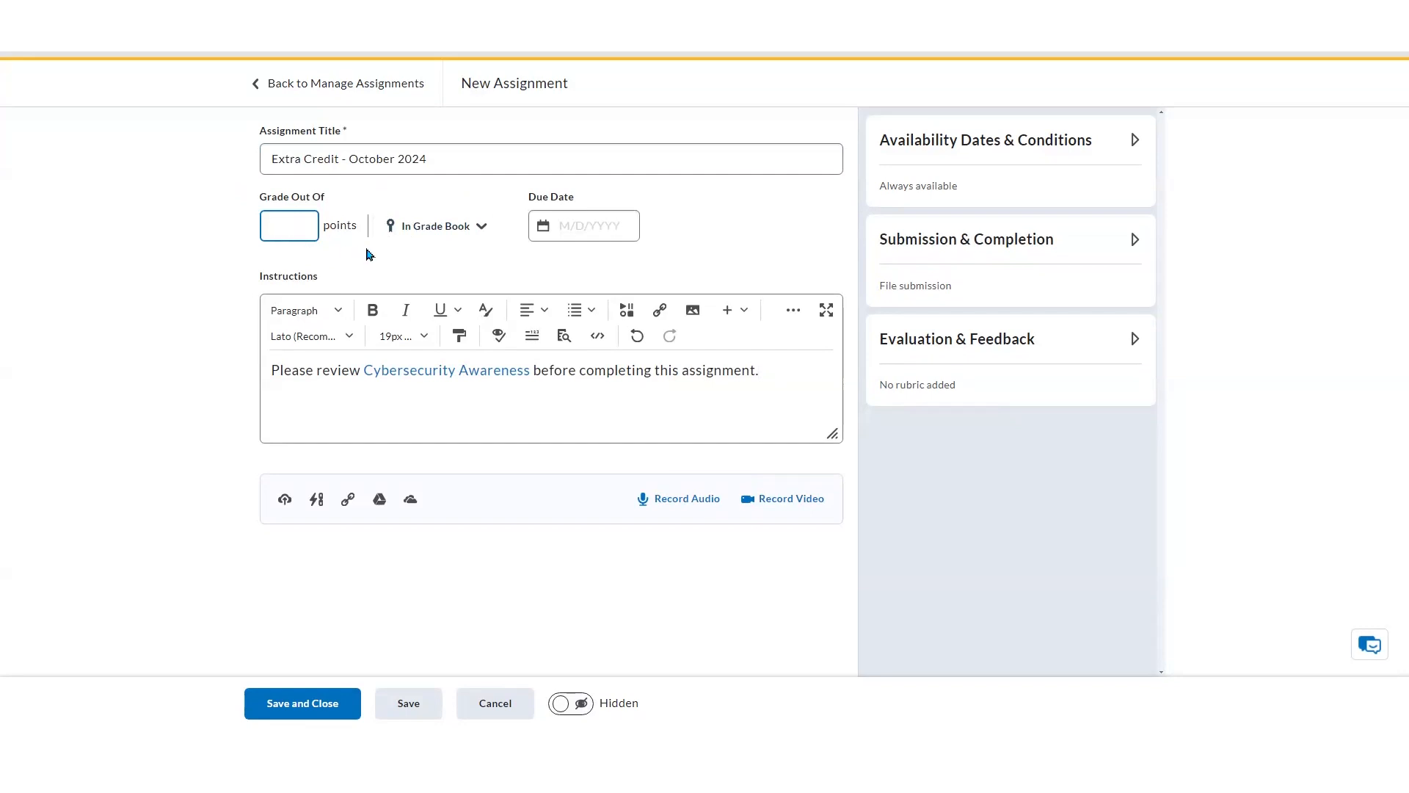
text(10)
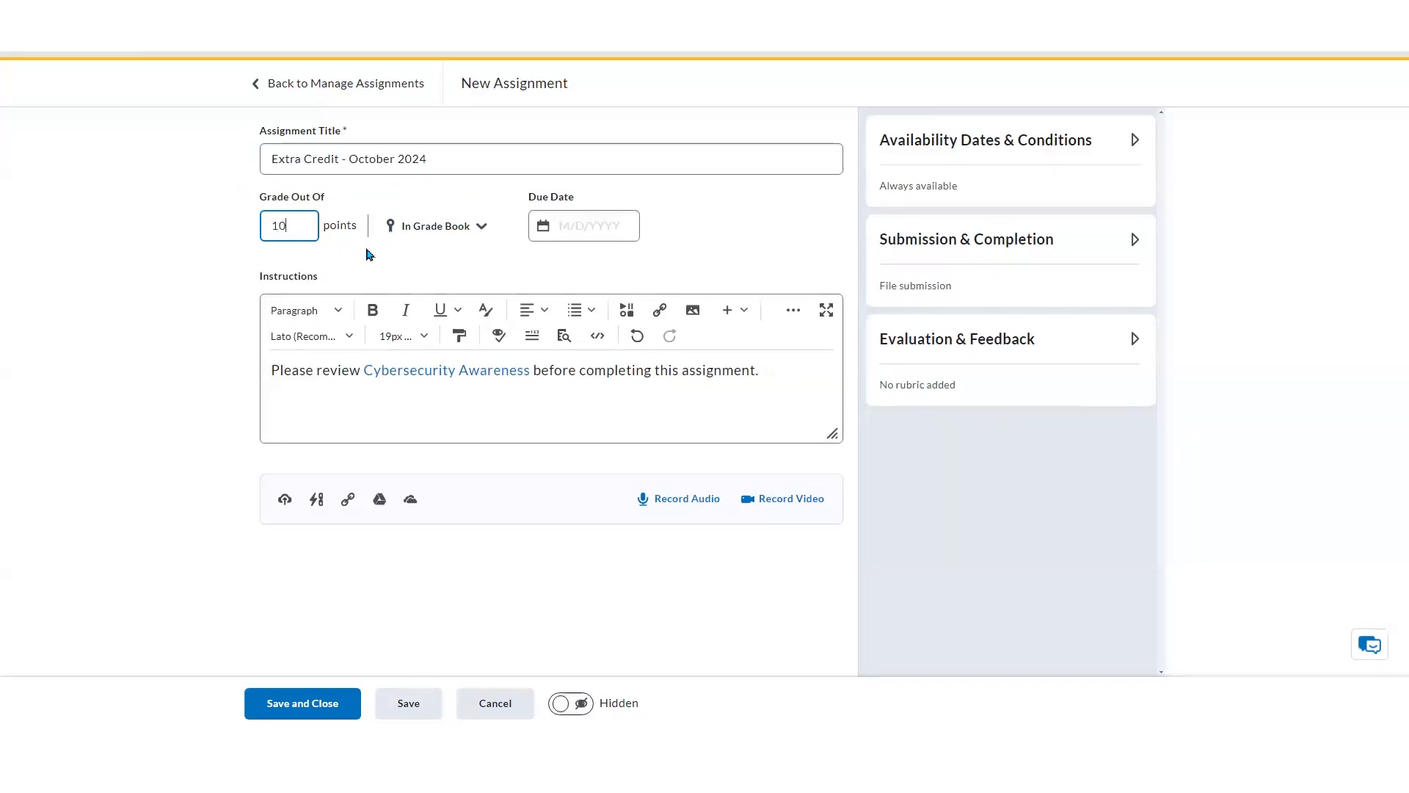
click(394, 269)
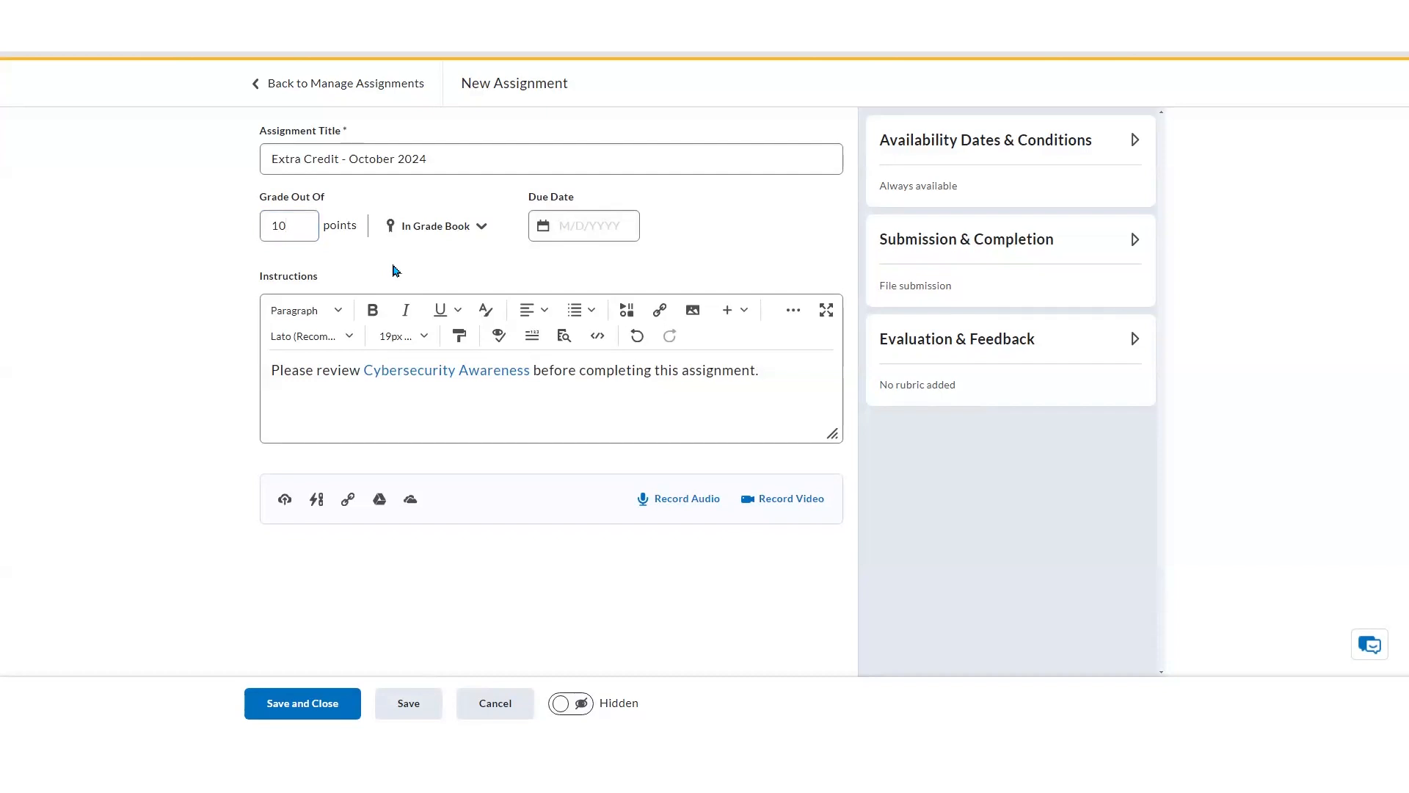
Set the due date to 10/4/2024 with a due time of 10:00 PM
click(582, 224)
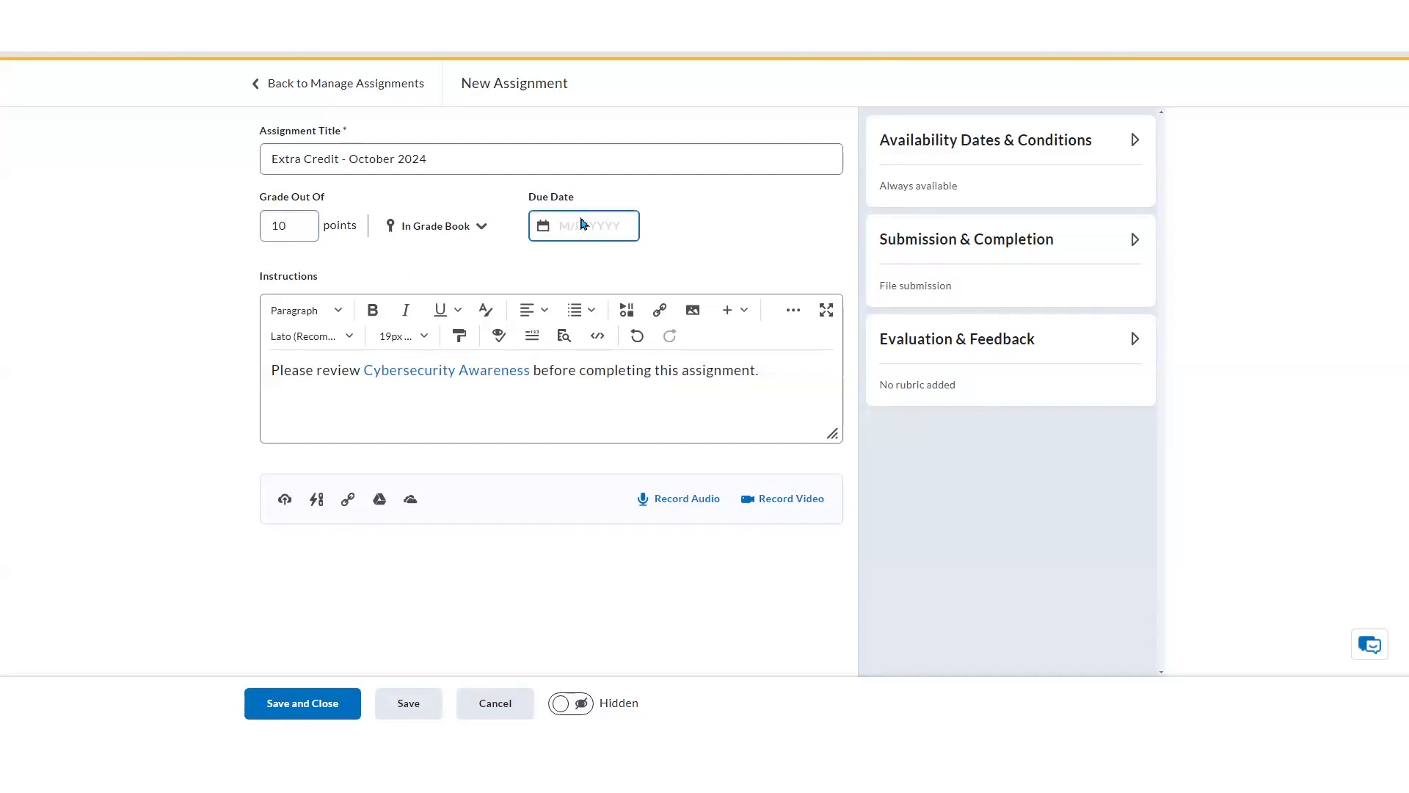
click(544, 228)
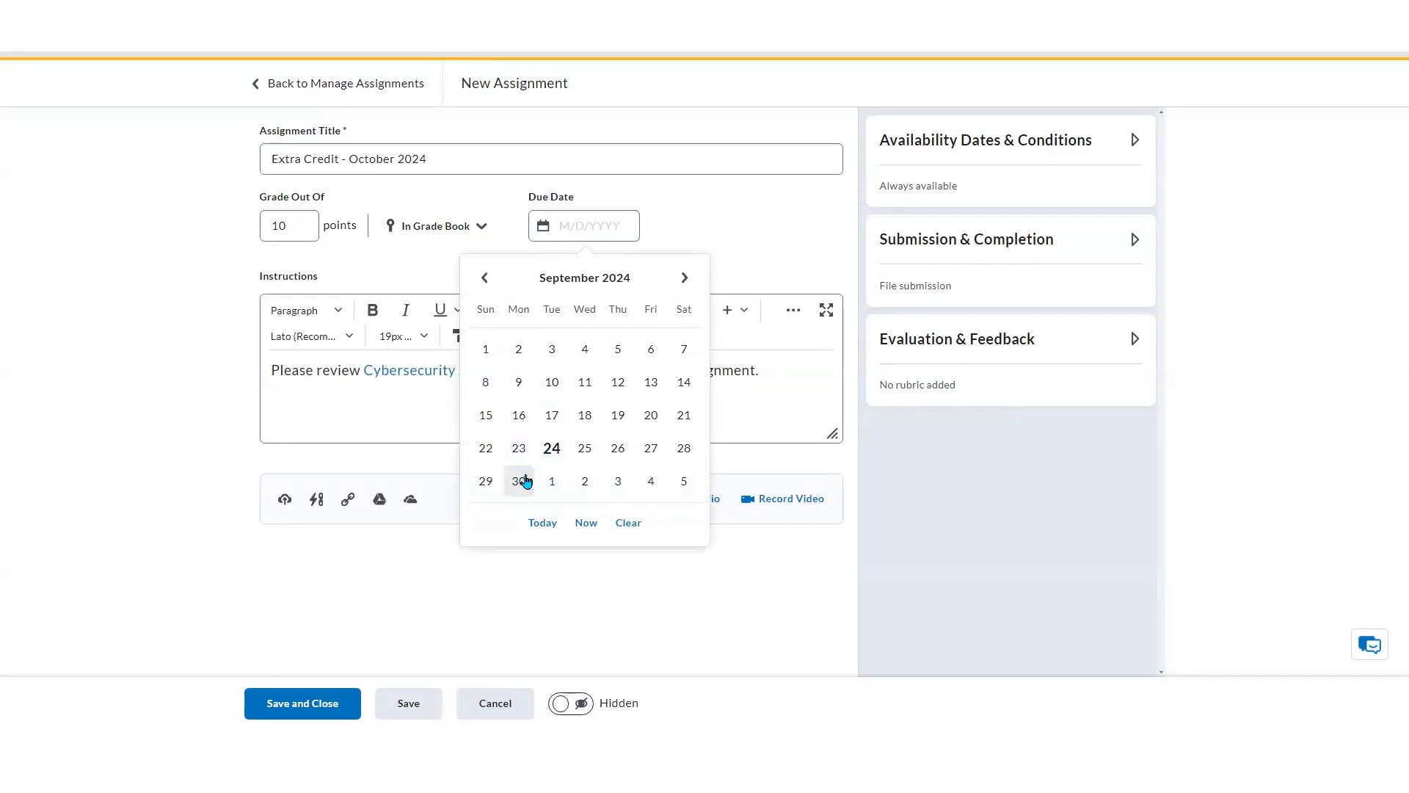
click(645, 487)
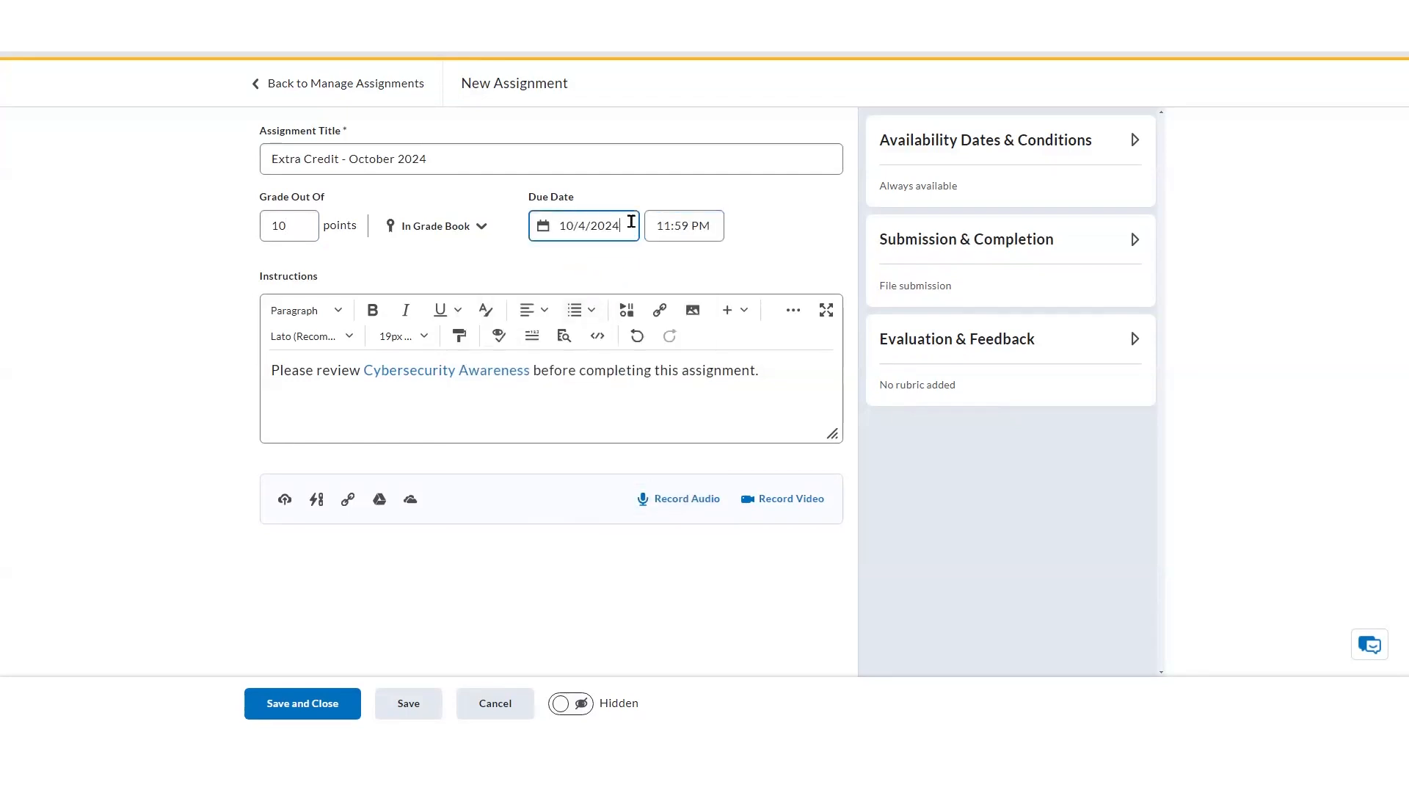
click(678, 225)
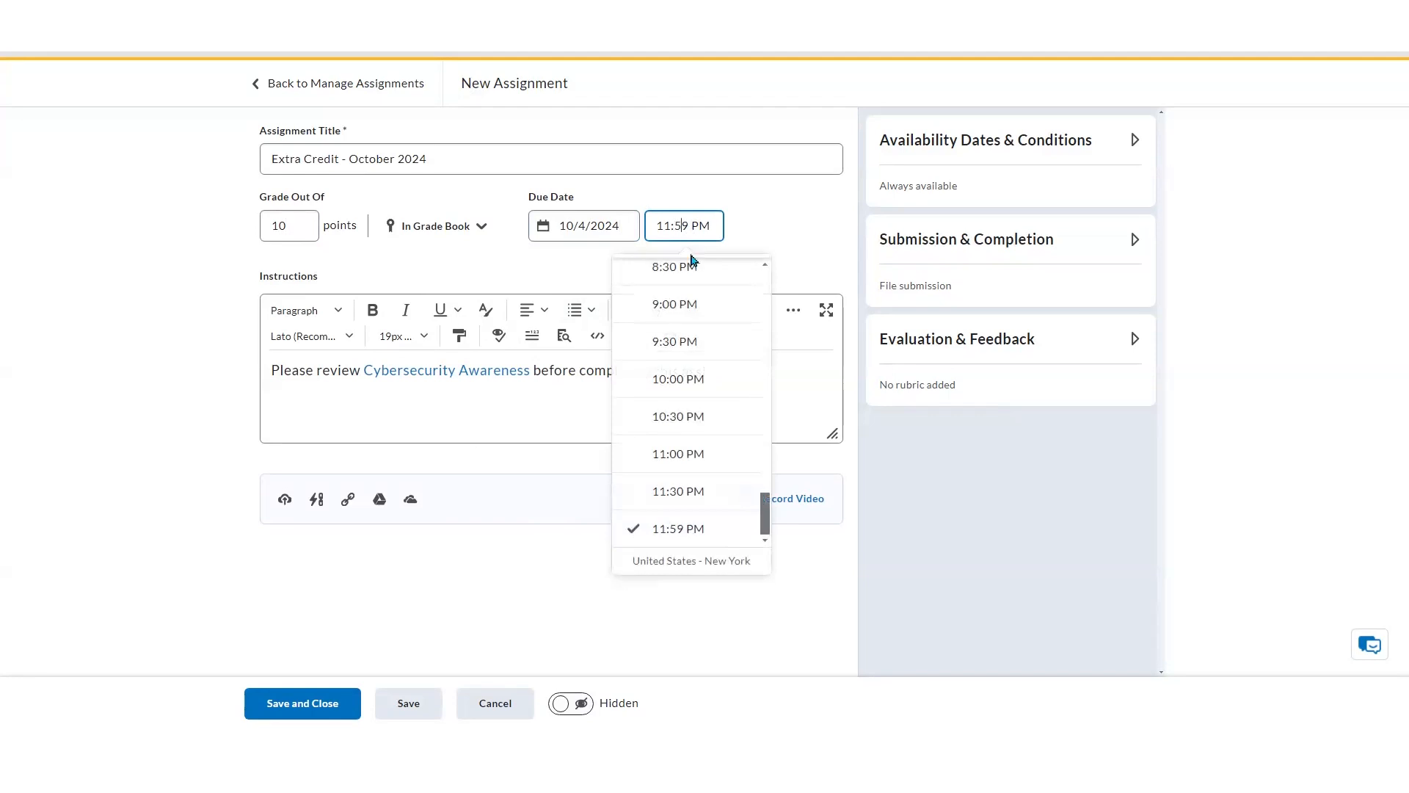
click(698, 382)
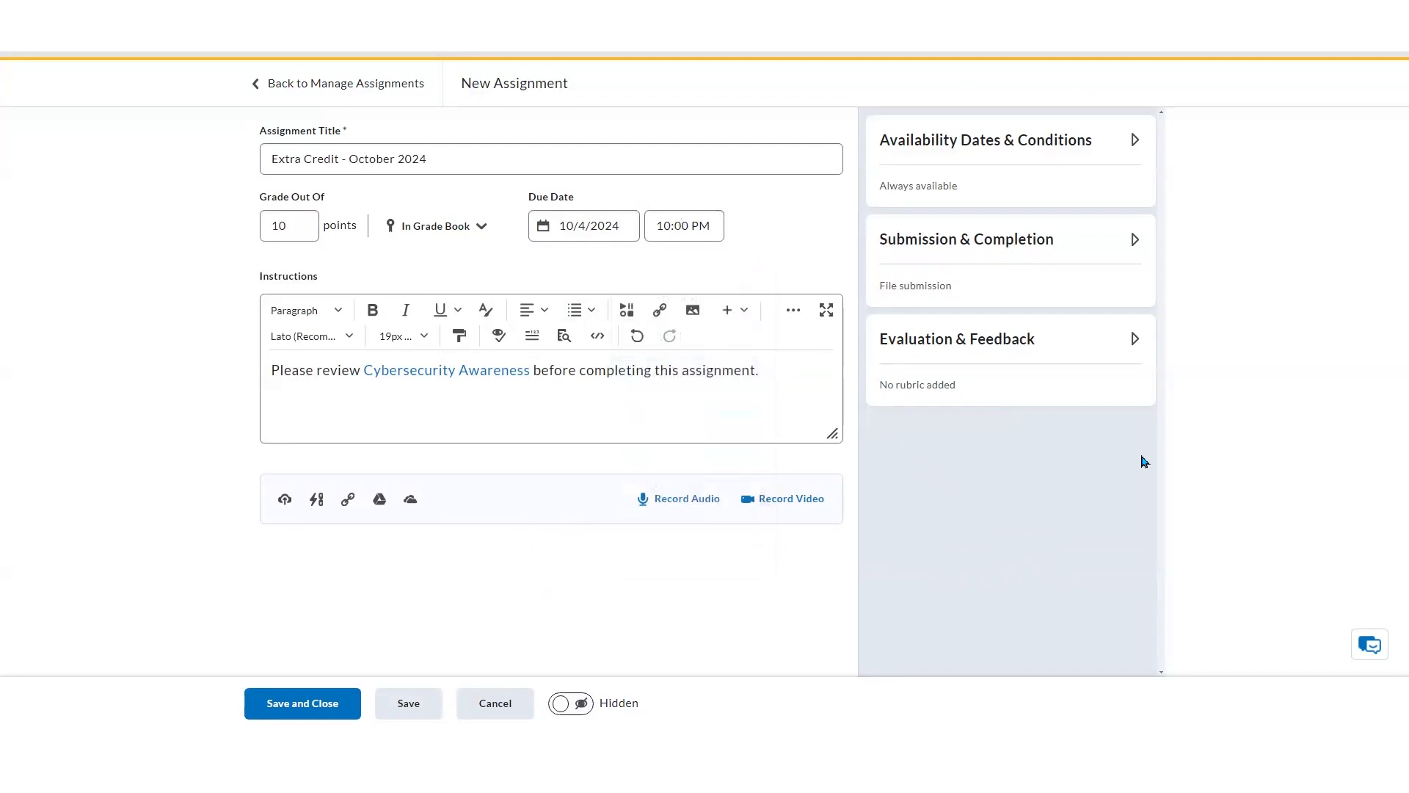
Expand the Availability Dates & Conditions section and change the due date to 10/31/2024
click(1103, 151)
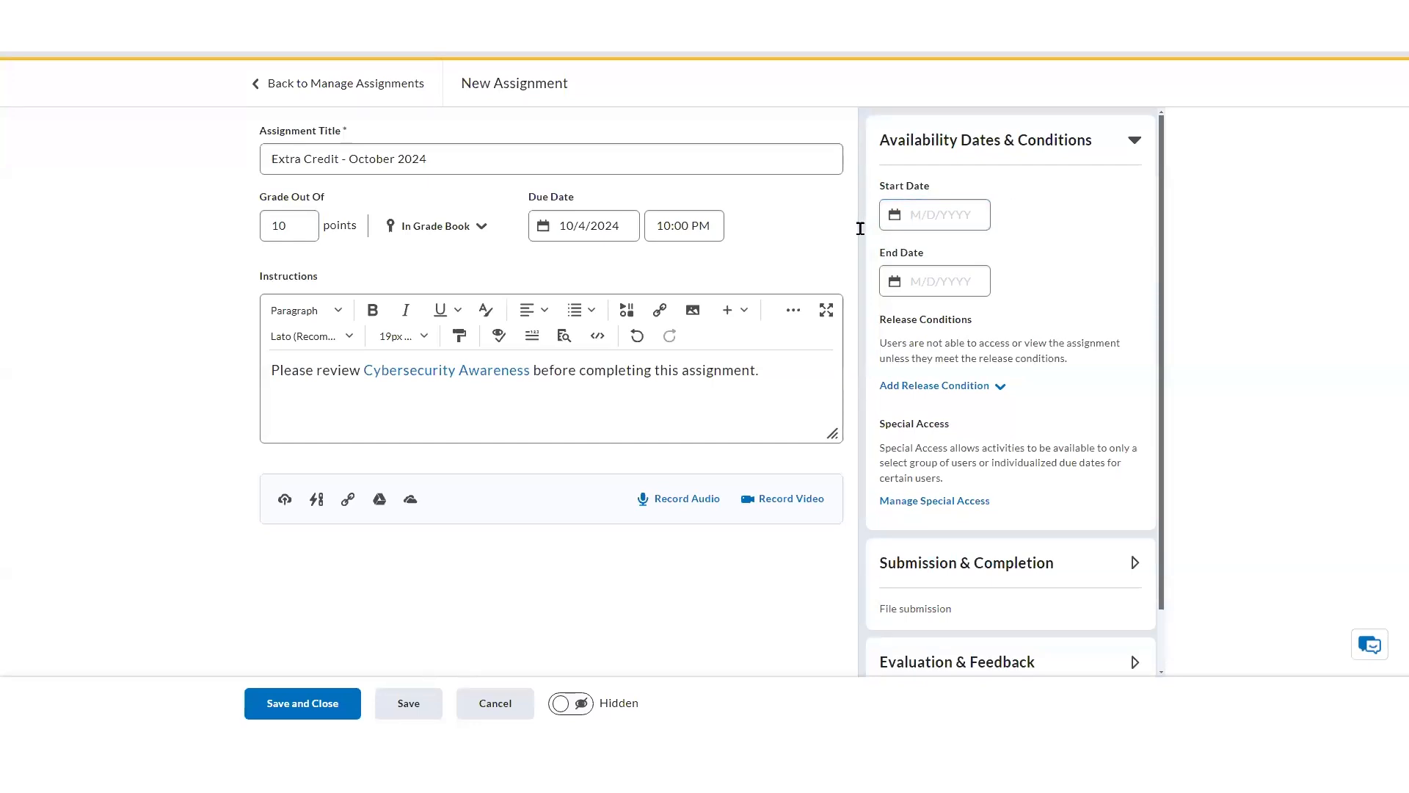
click(328, 163)
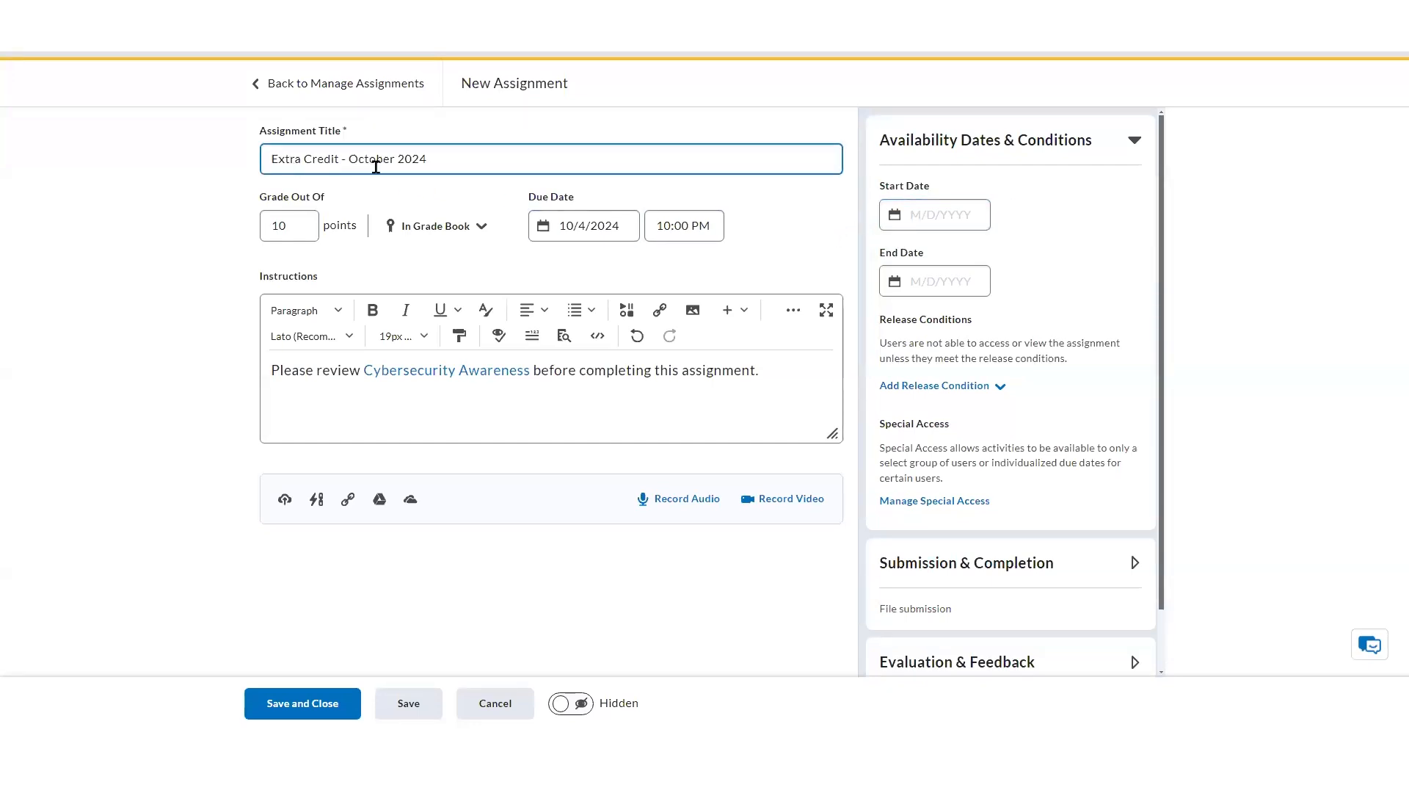
click(543, 234)
click(623, 481)
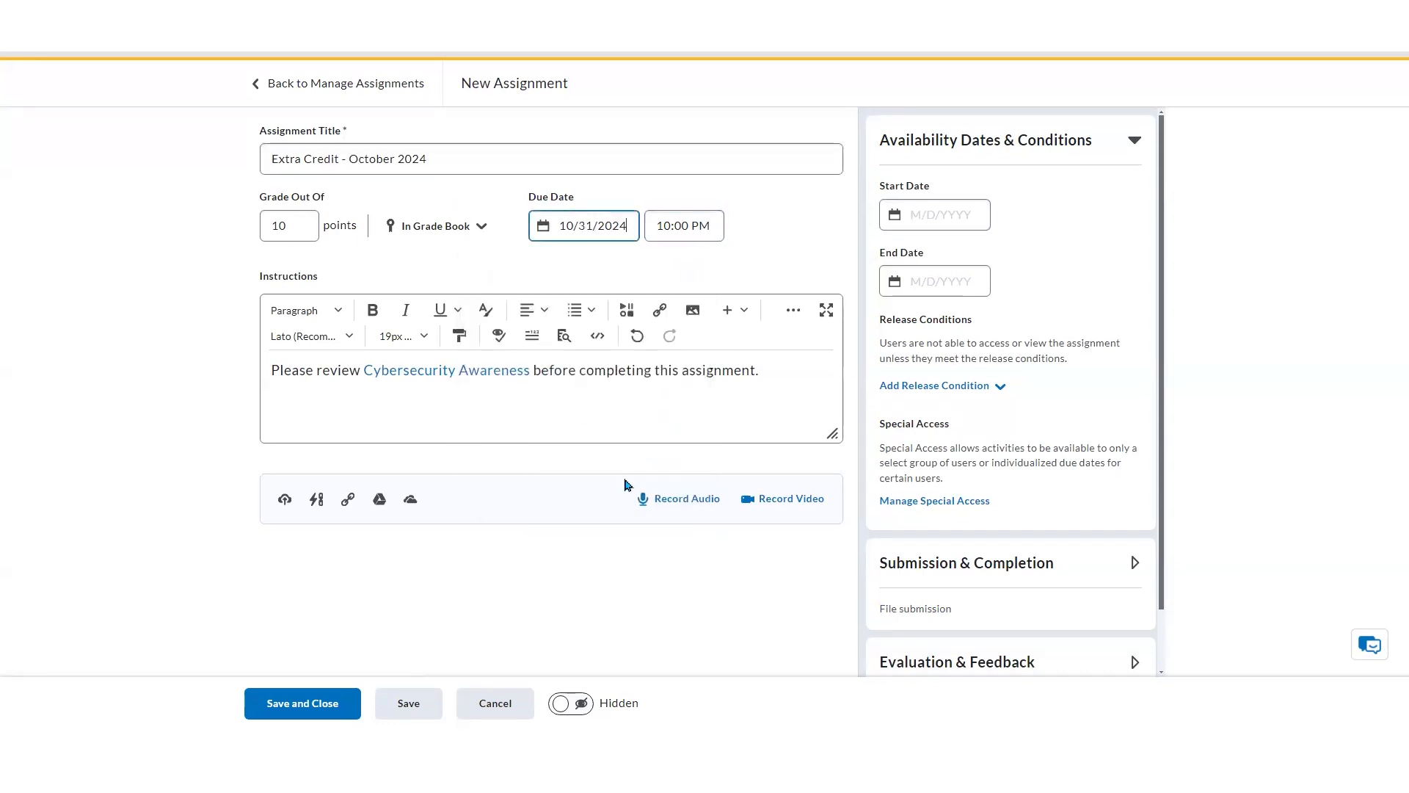
Set the assignment's start date to 10/1/2024
click(893, 221)
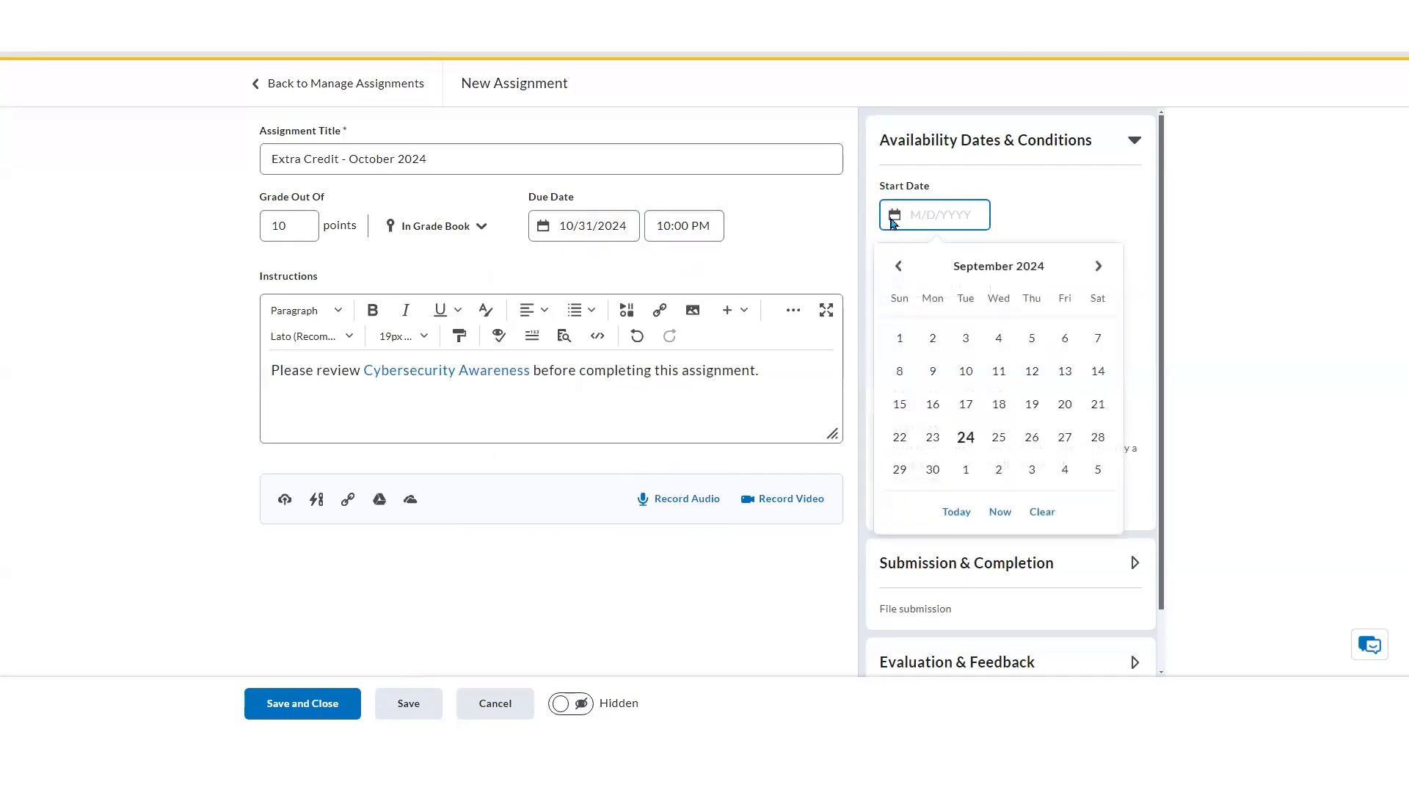
click(967, 470)
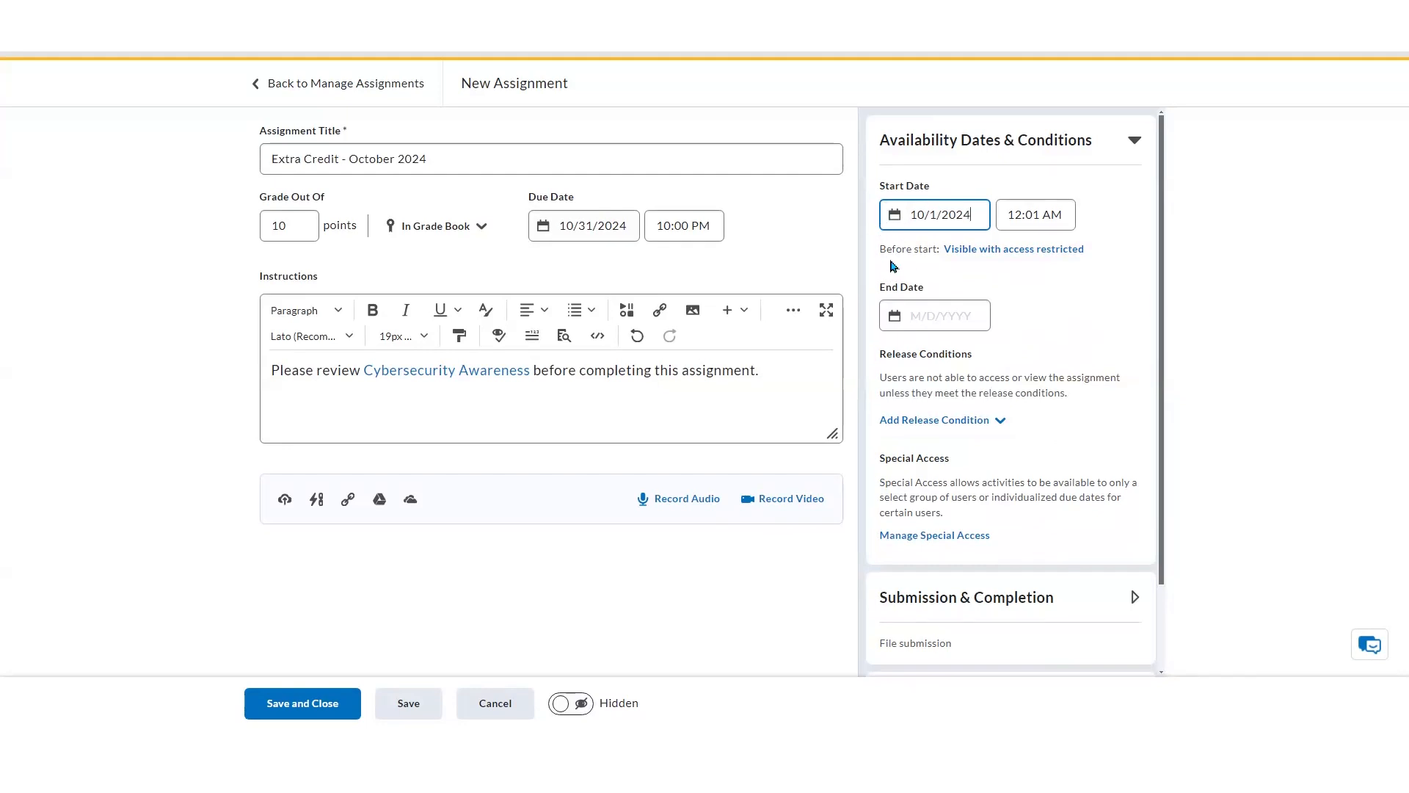
Review the options for how the assignment appears to learners before the start date
click(1061, 259)
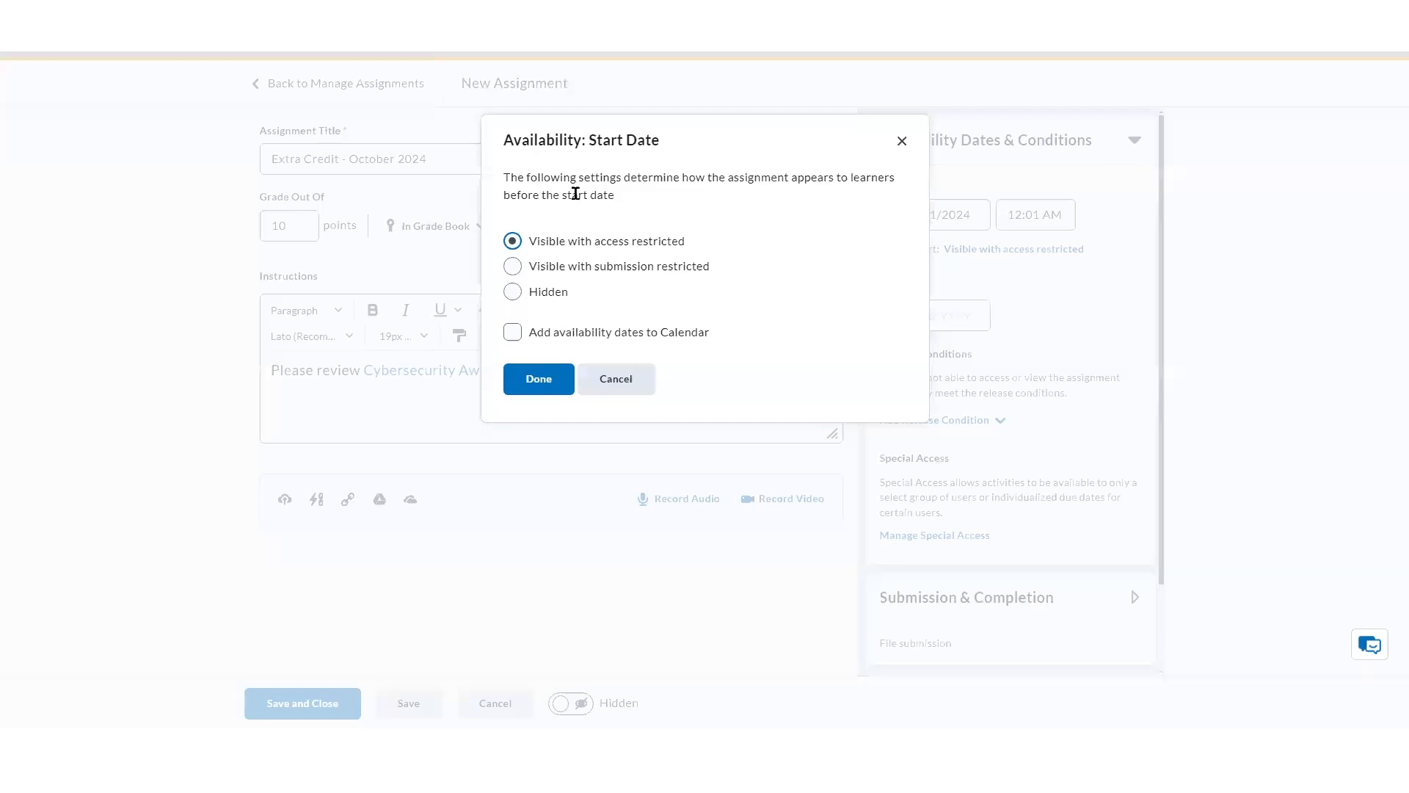
click(511, 268)
click(512, 292)
click(511, 242)
click(543, 379)
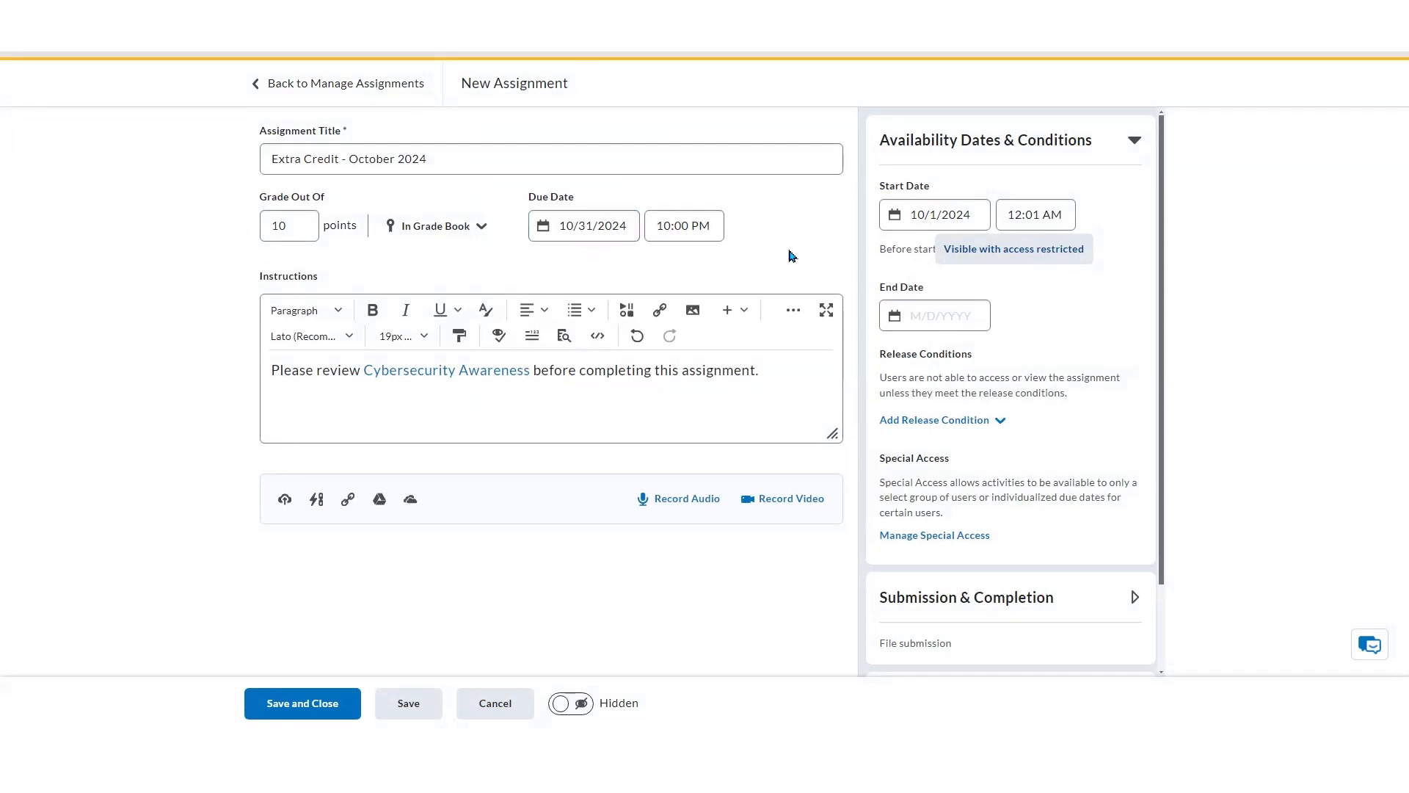
Set the assignment's end date to 10/31/2024 and review how it appears to learners after the end date
click(895, 322)
click(1098, 367)
click(1032, 571)
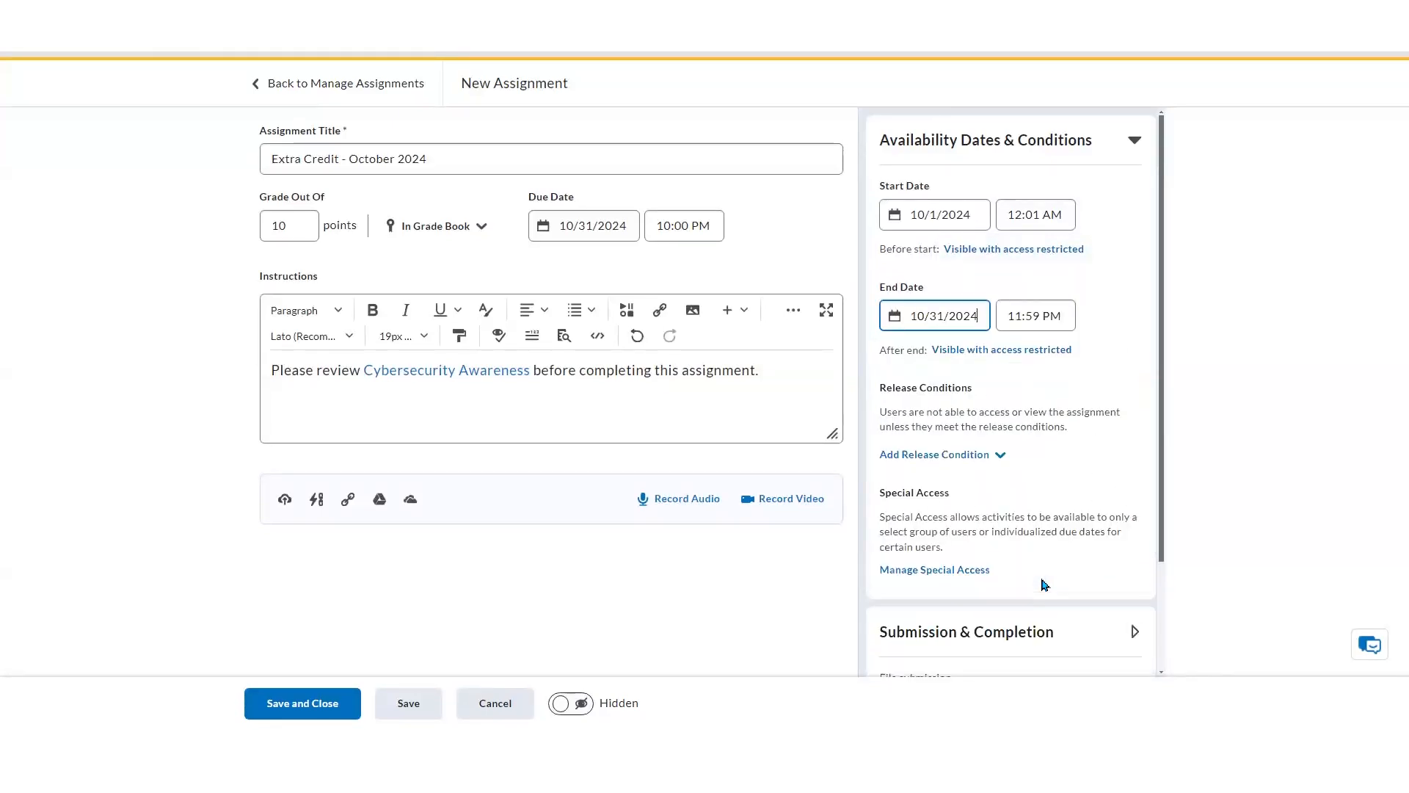
click(1044, 351)
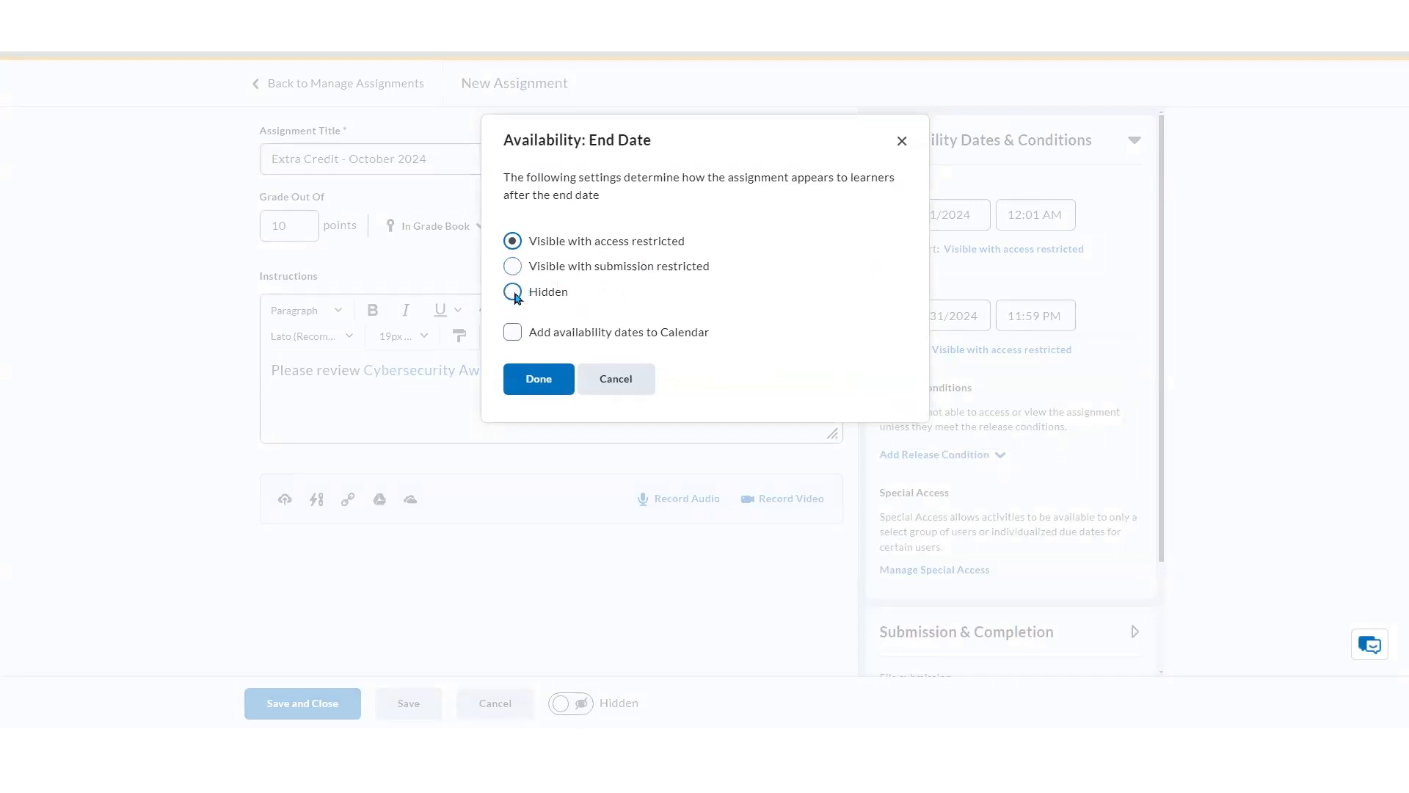
click(539, 379)
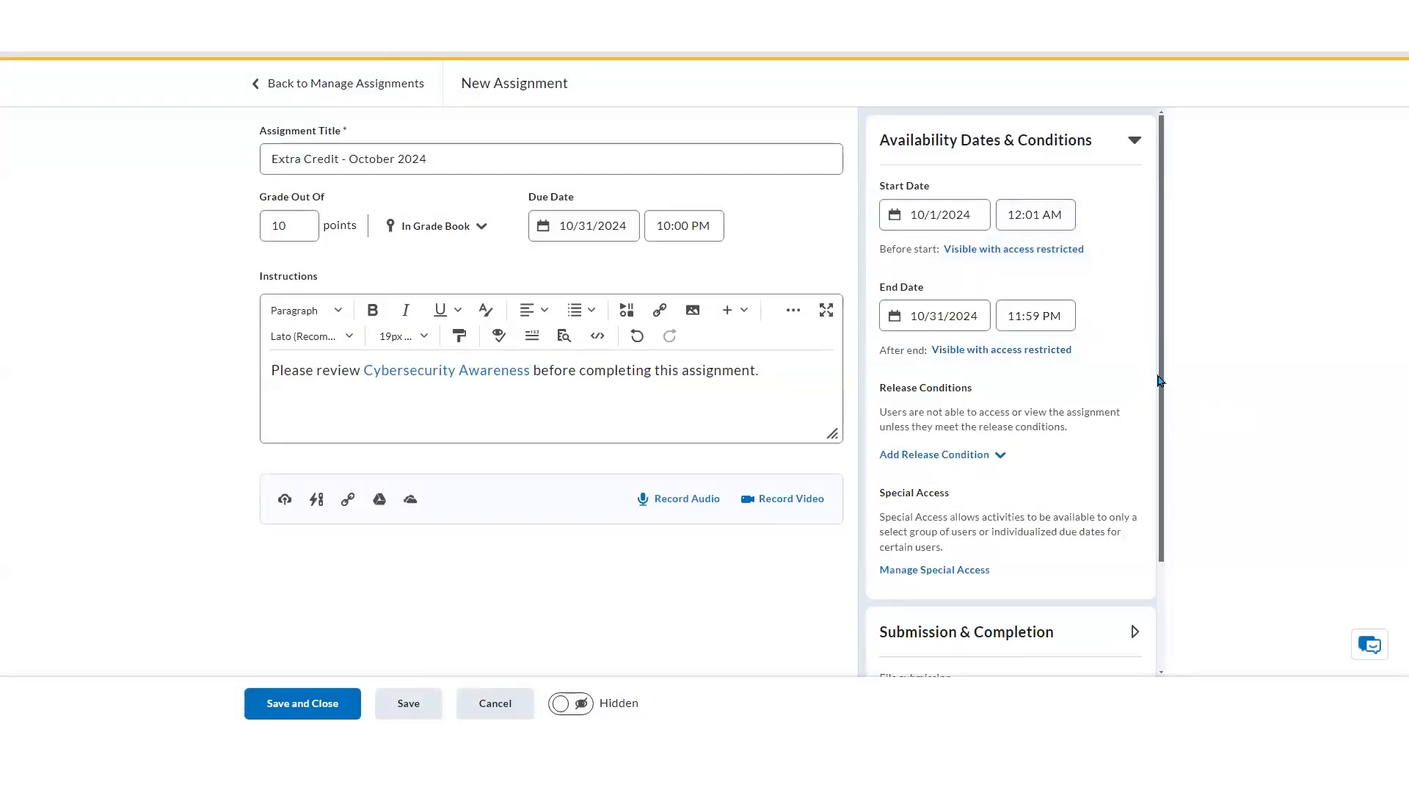
Explore the condition types available for a new release condition without creating one
drag(1162, 381, 1154, 418)
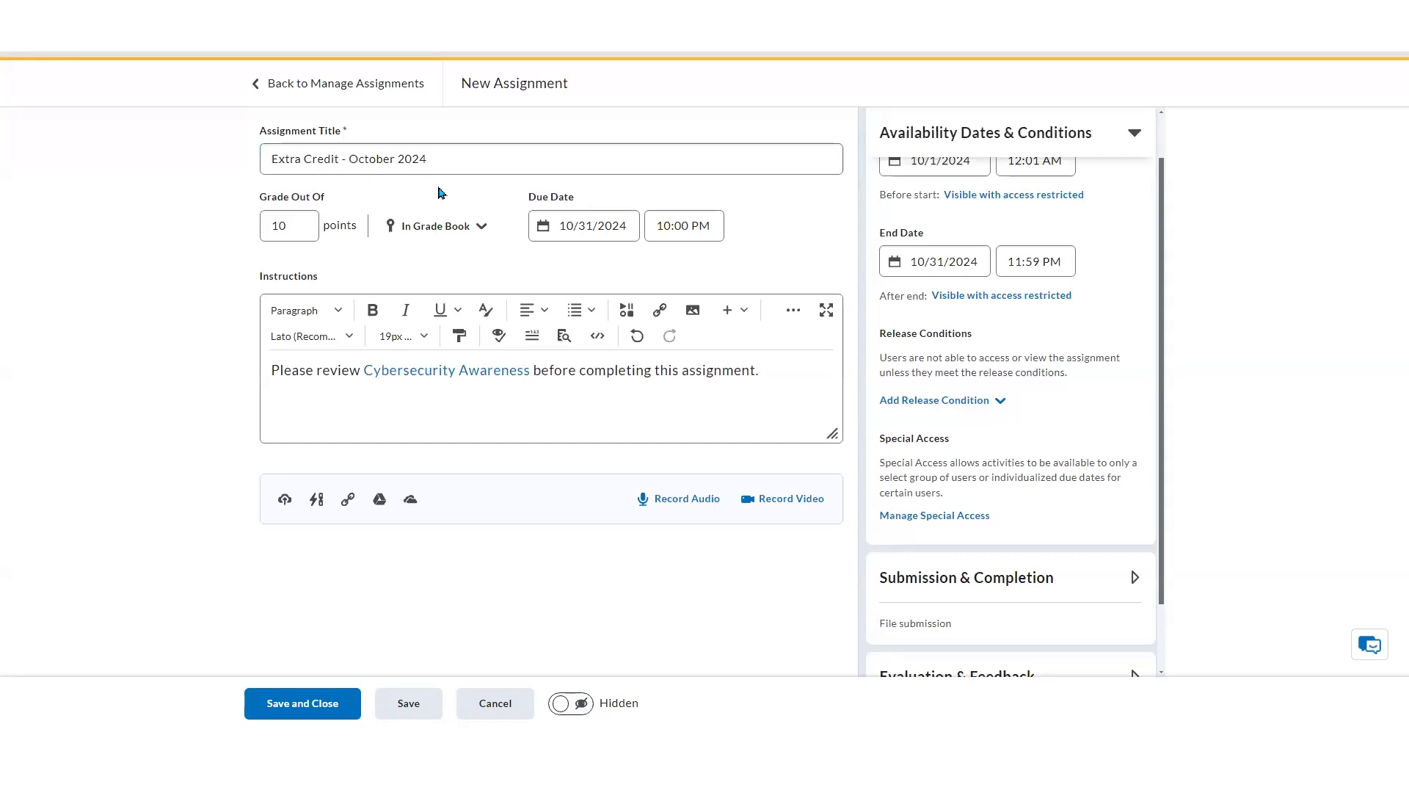
click(999, 402)
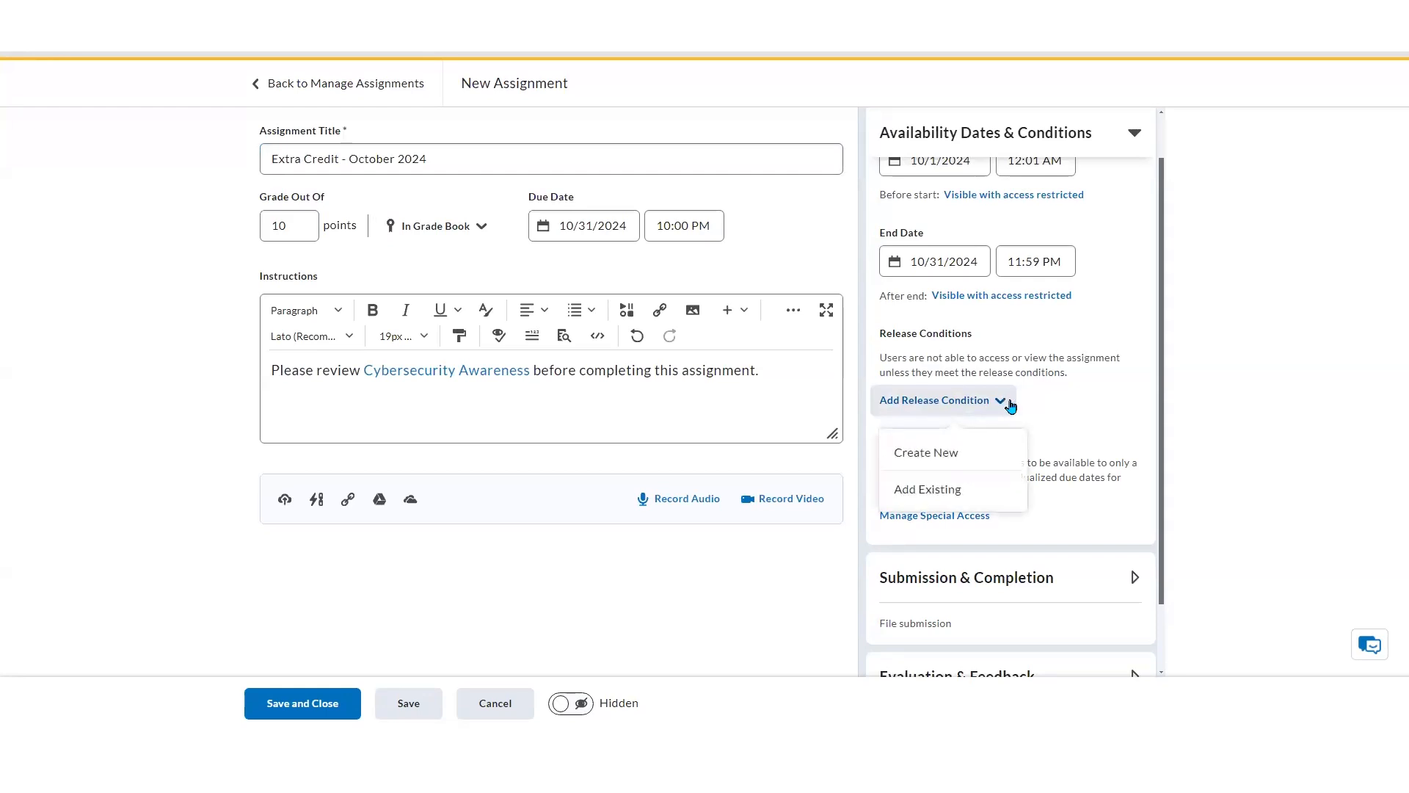
click(966, 457)
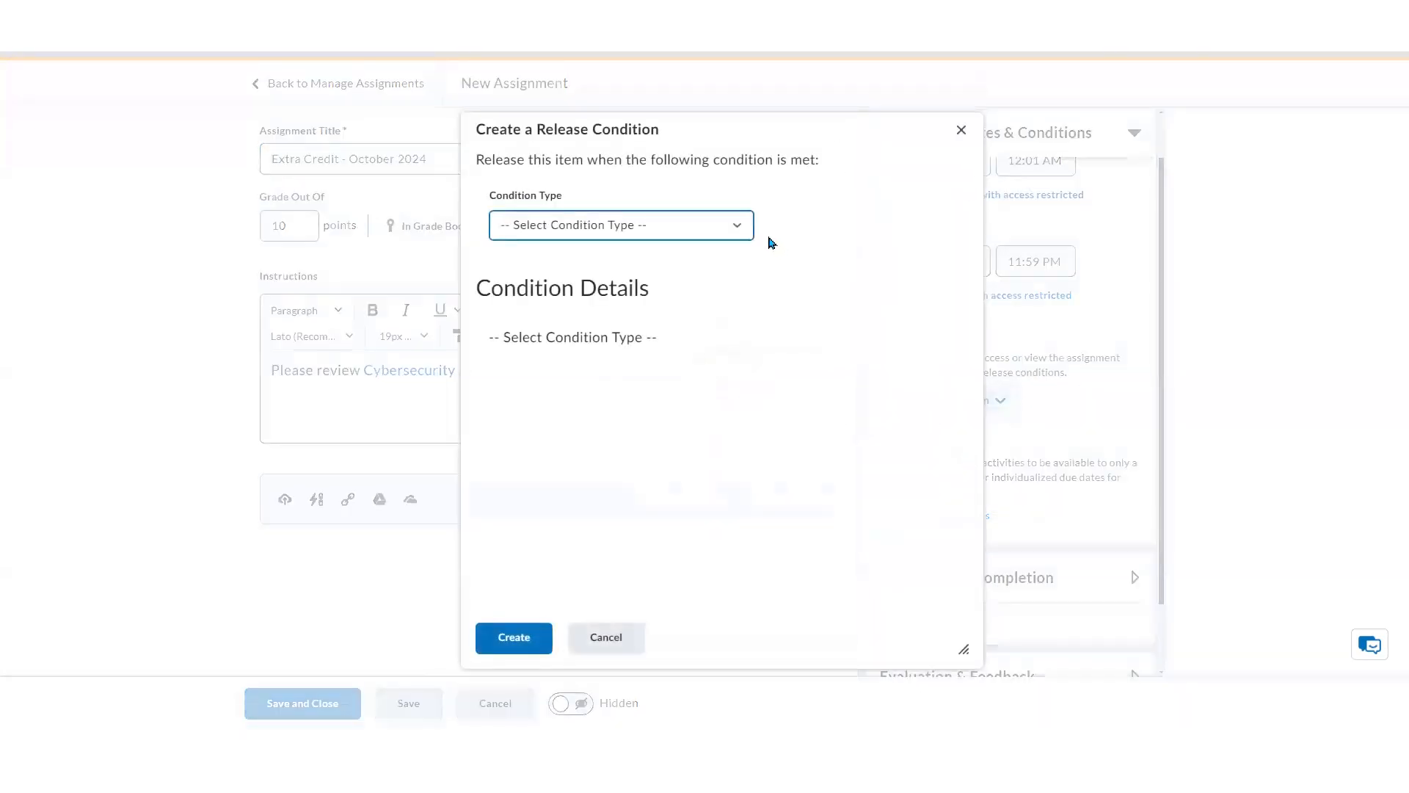
click(742, 231)
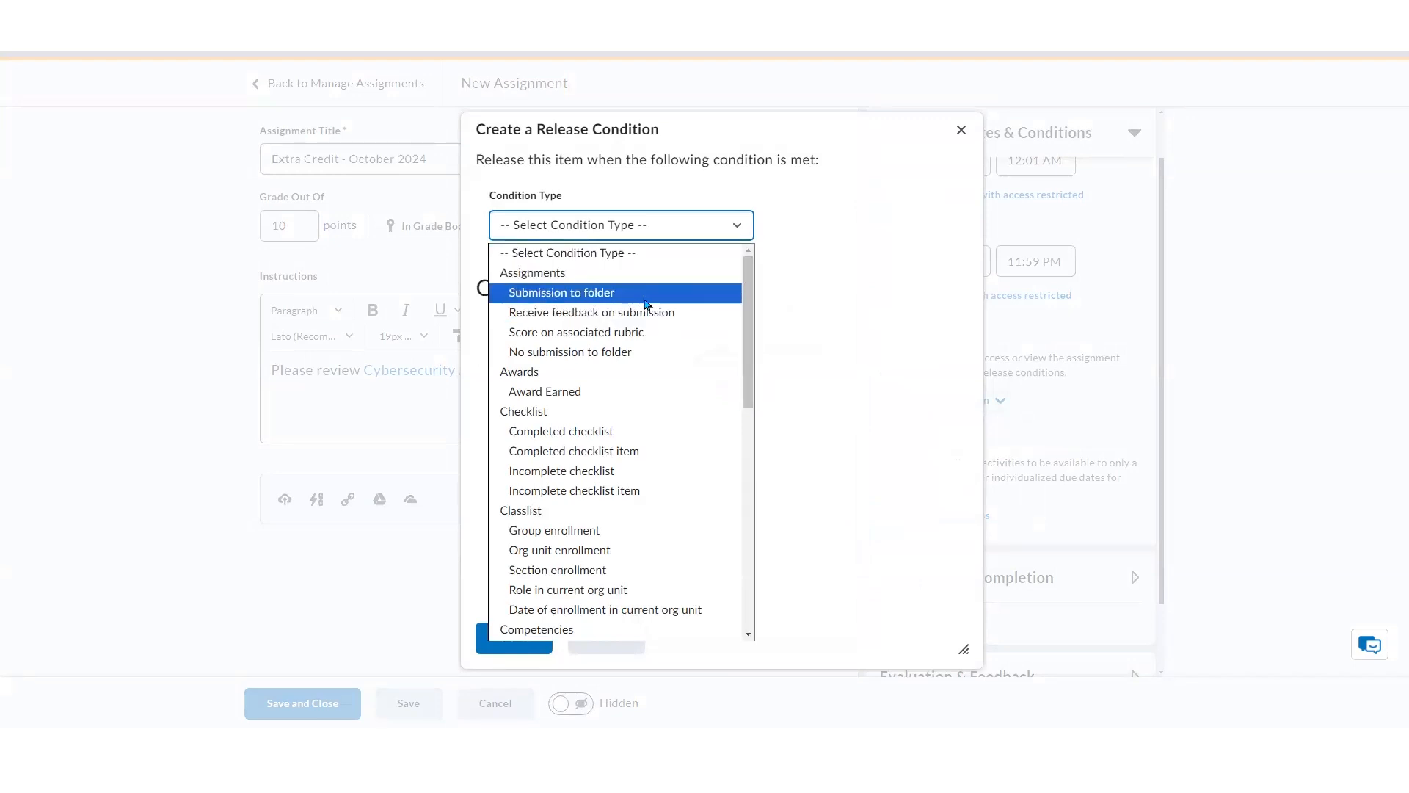
drag(749, 404, 743, 519)
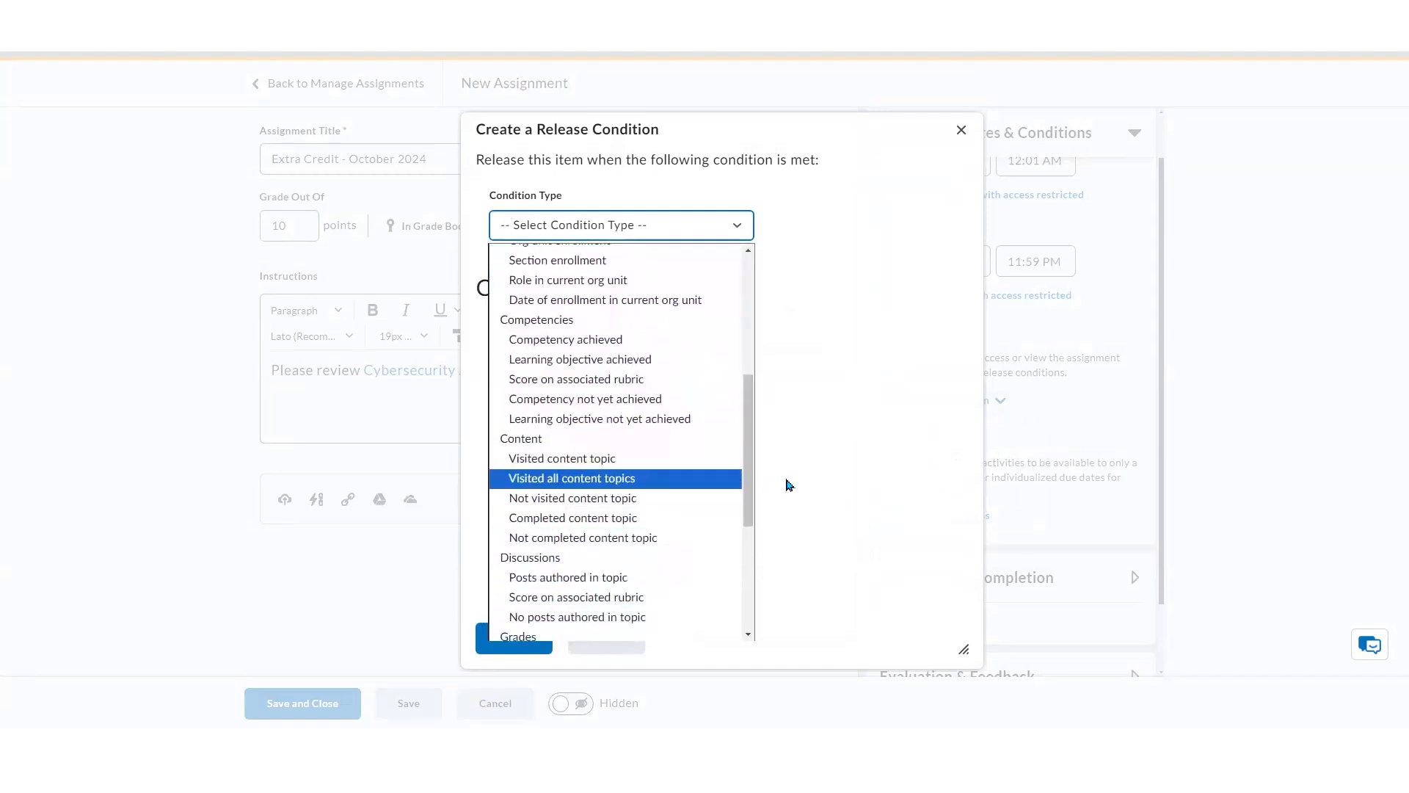
click(817, 474)
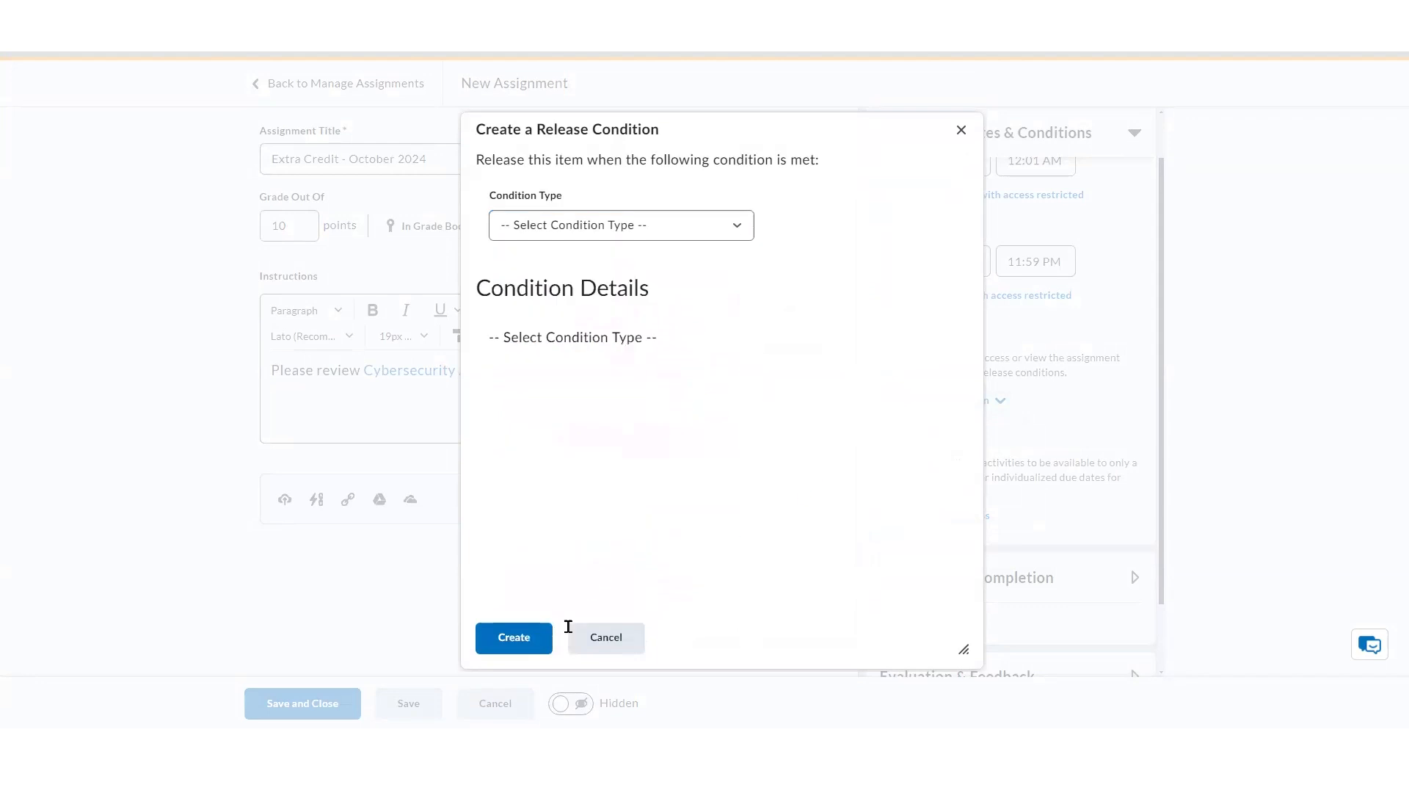
click(588, 638)
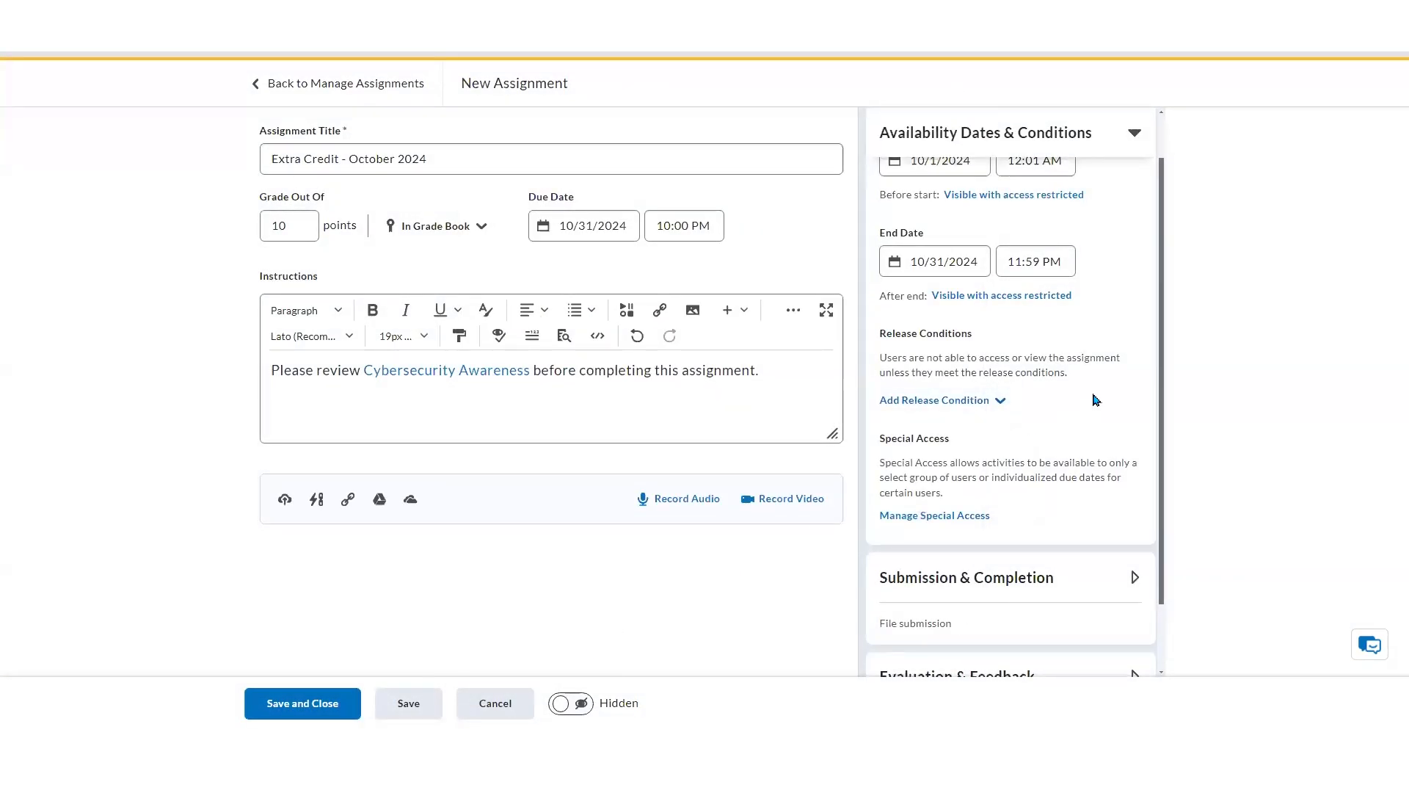
Expand the Submission & Completion section
click(356, 150)
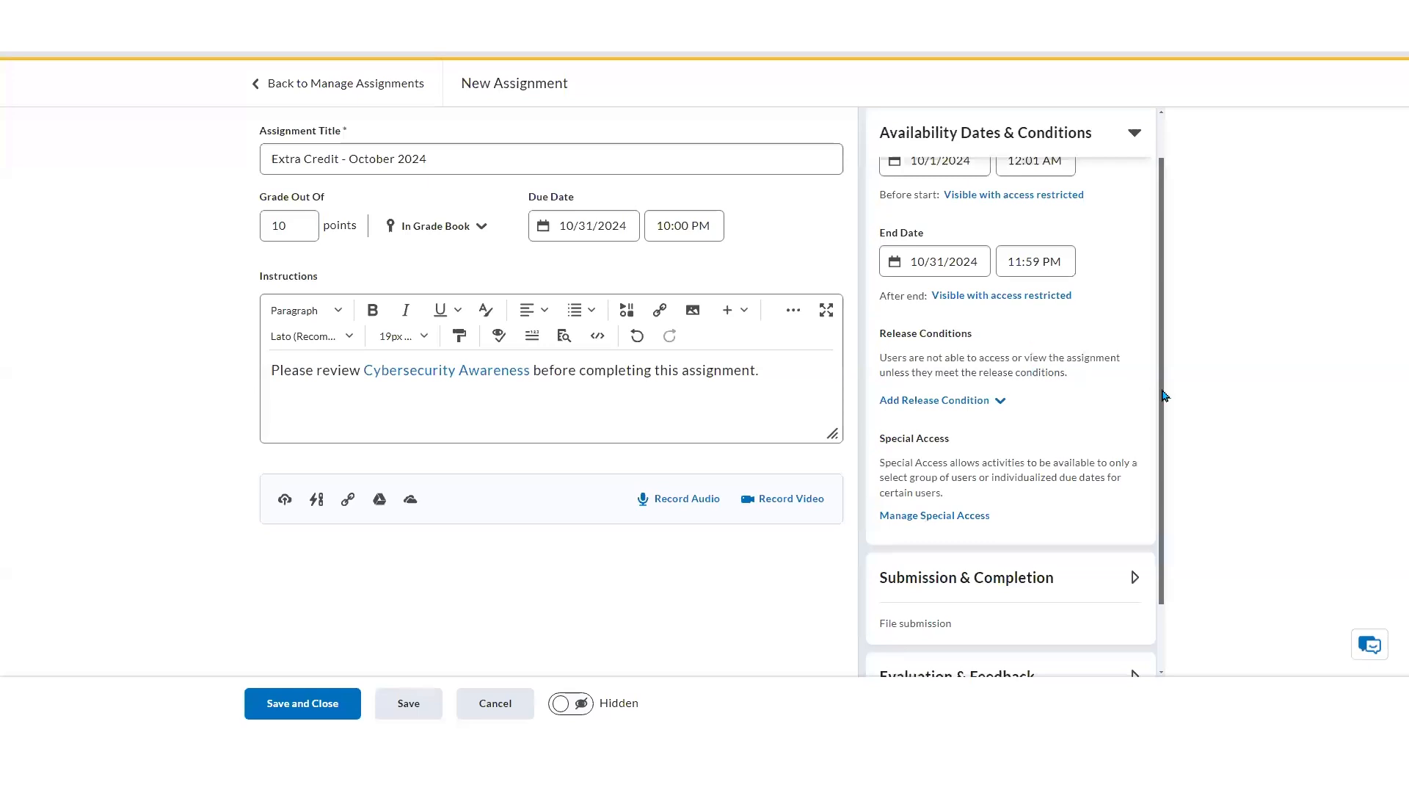
drag(1164, 397, 1152, 478)
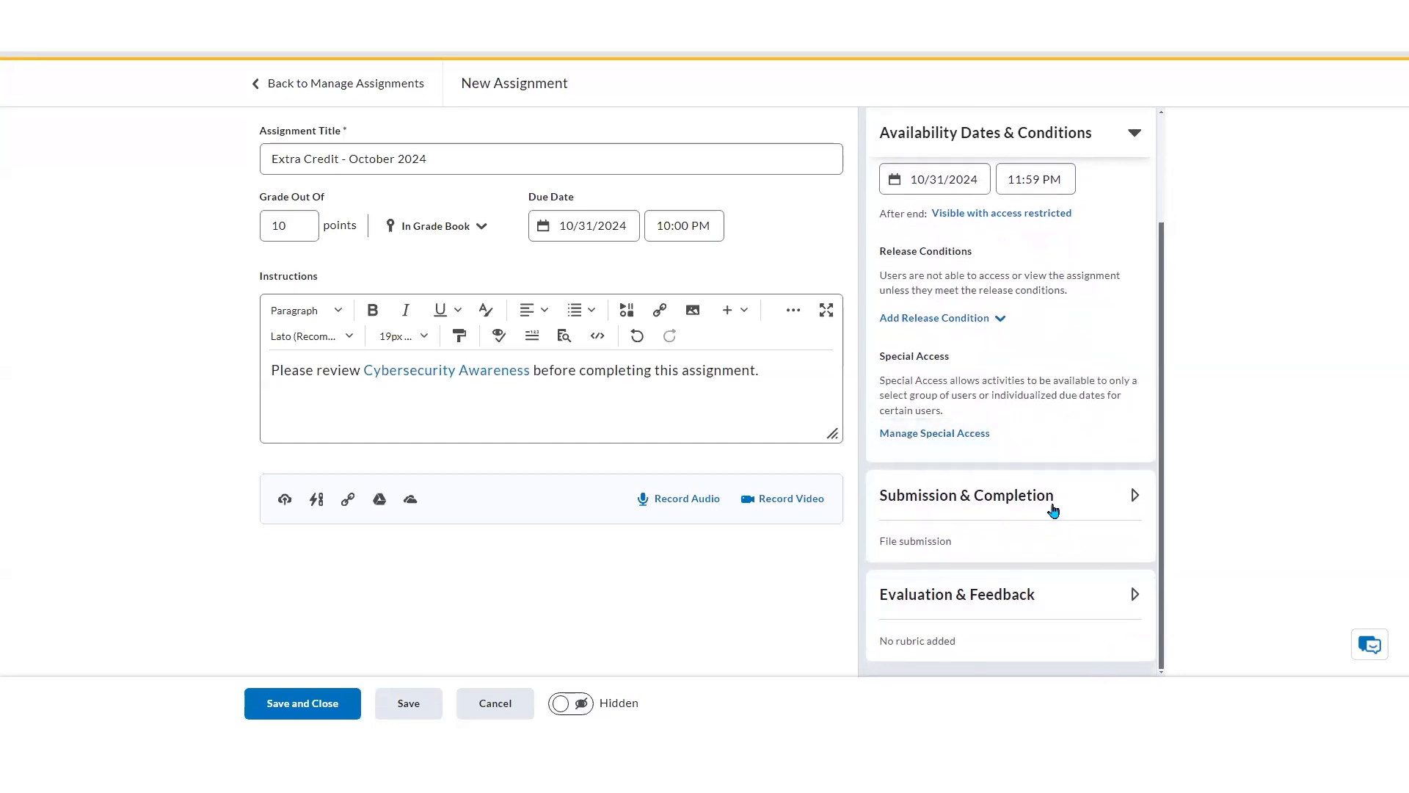
click(1053, 511)
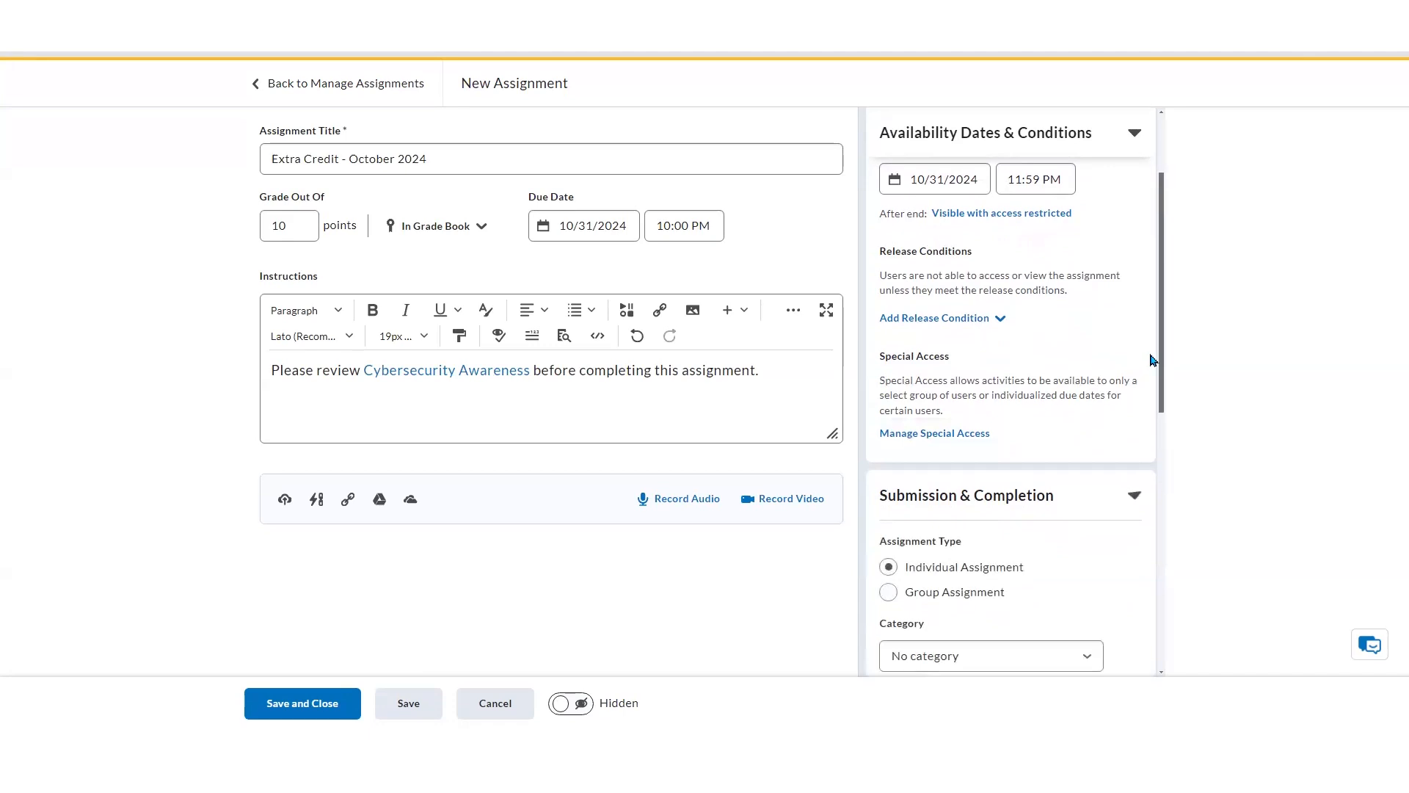
drag(1159, 327, 1161, 427)
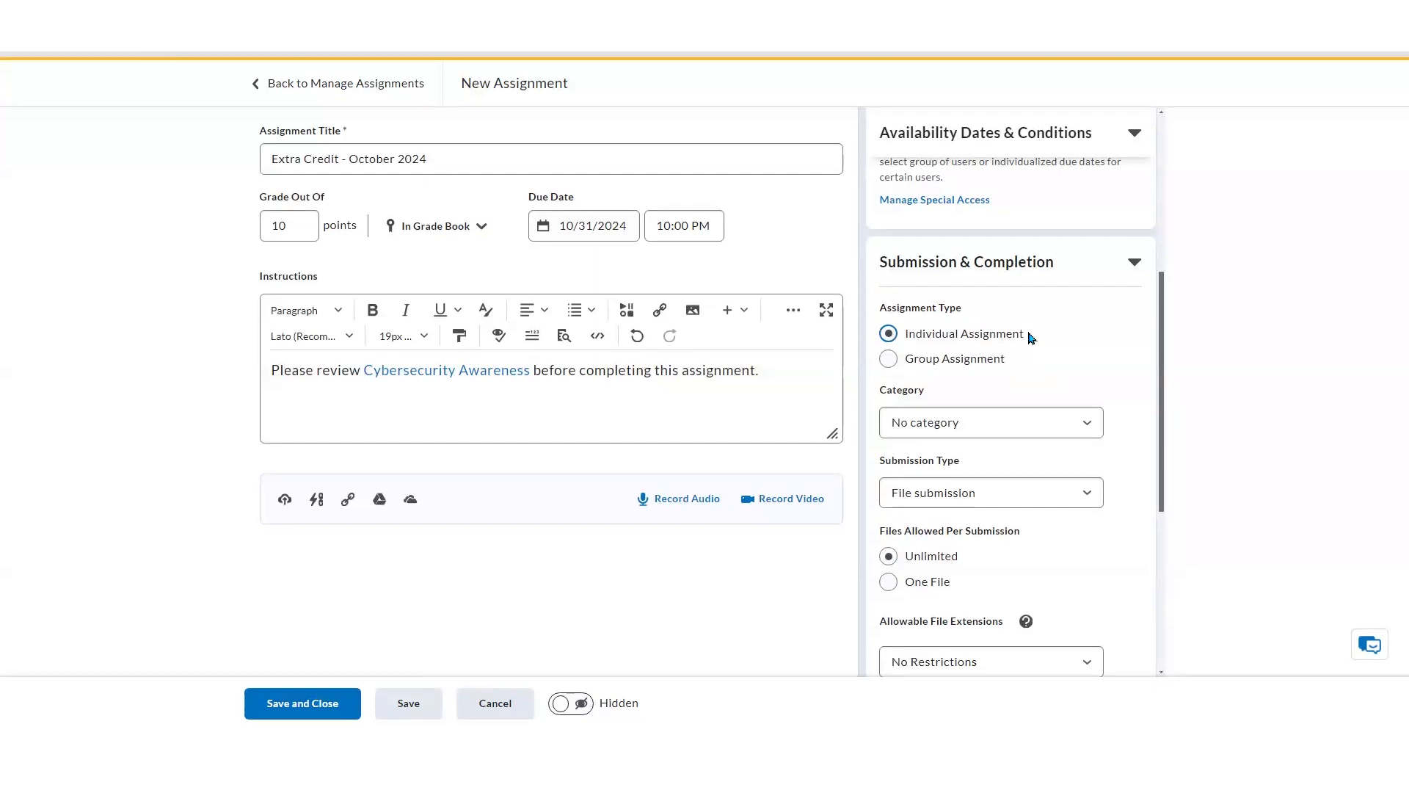
click(936, 363)
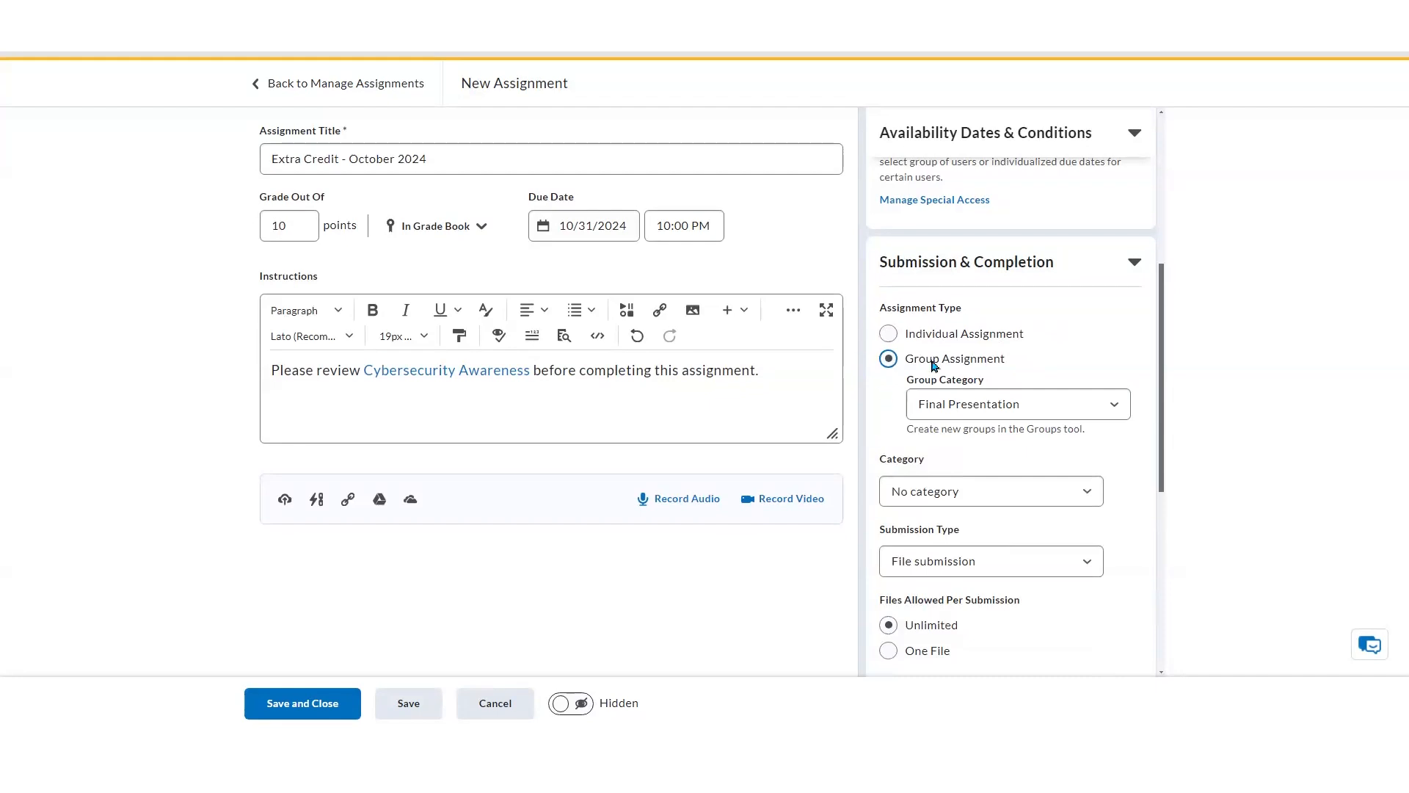
click(1044, 406)
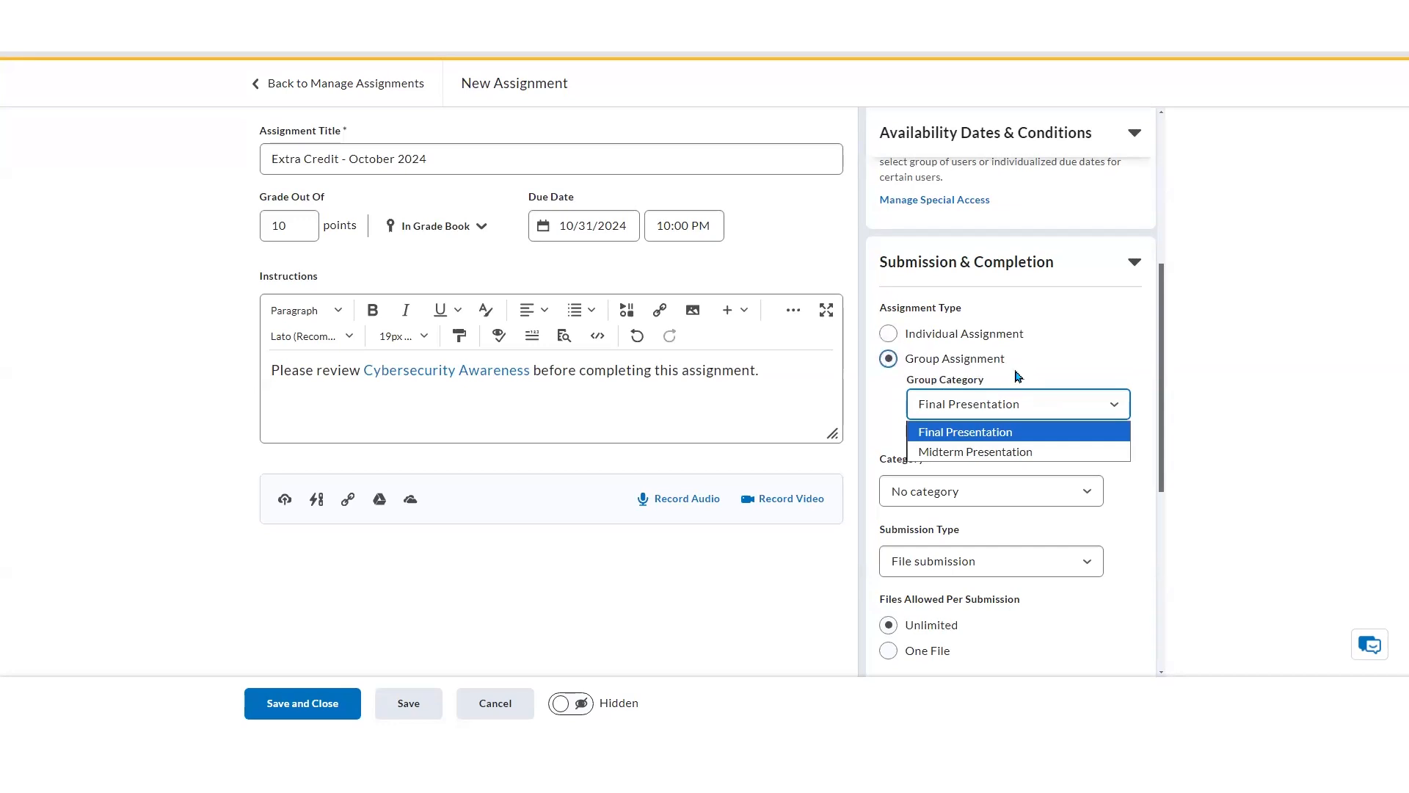
click(1048, 342)
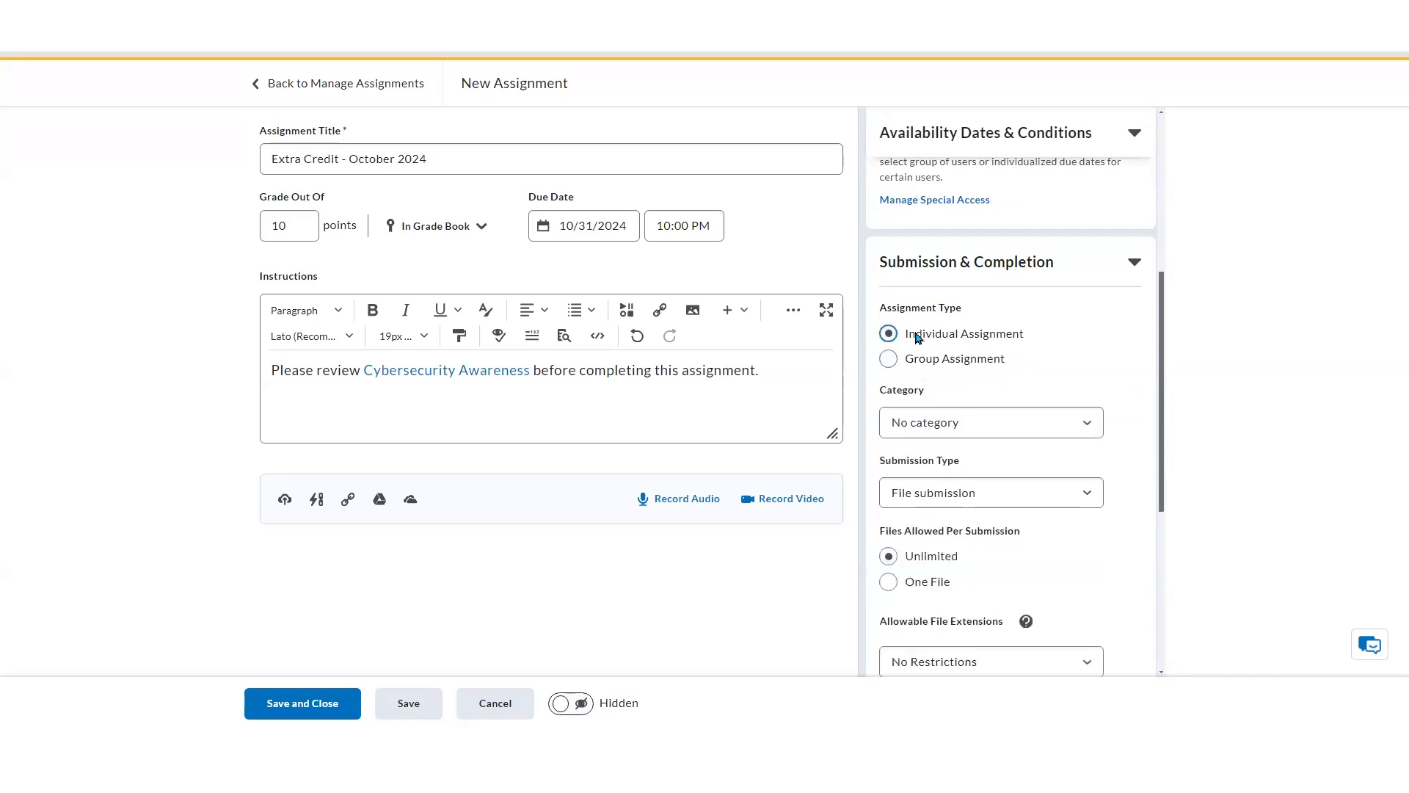
Review the existing assignment categories and how assignments are grouped on the course's assignments page
click(1015, 424)
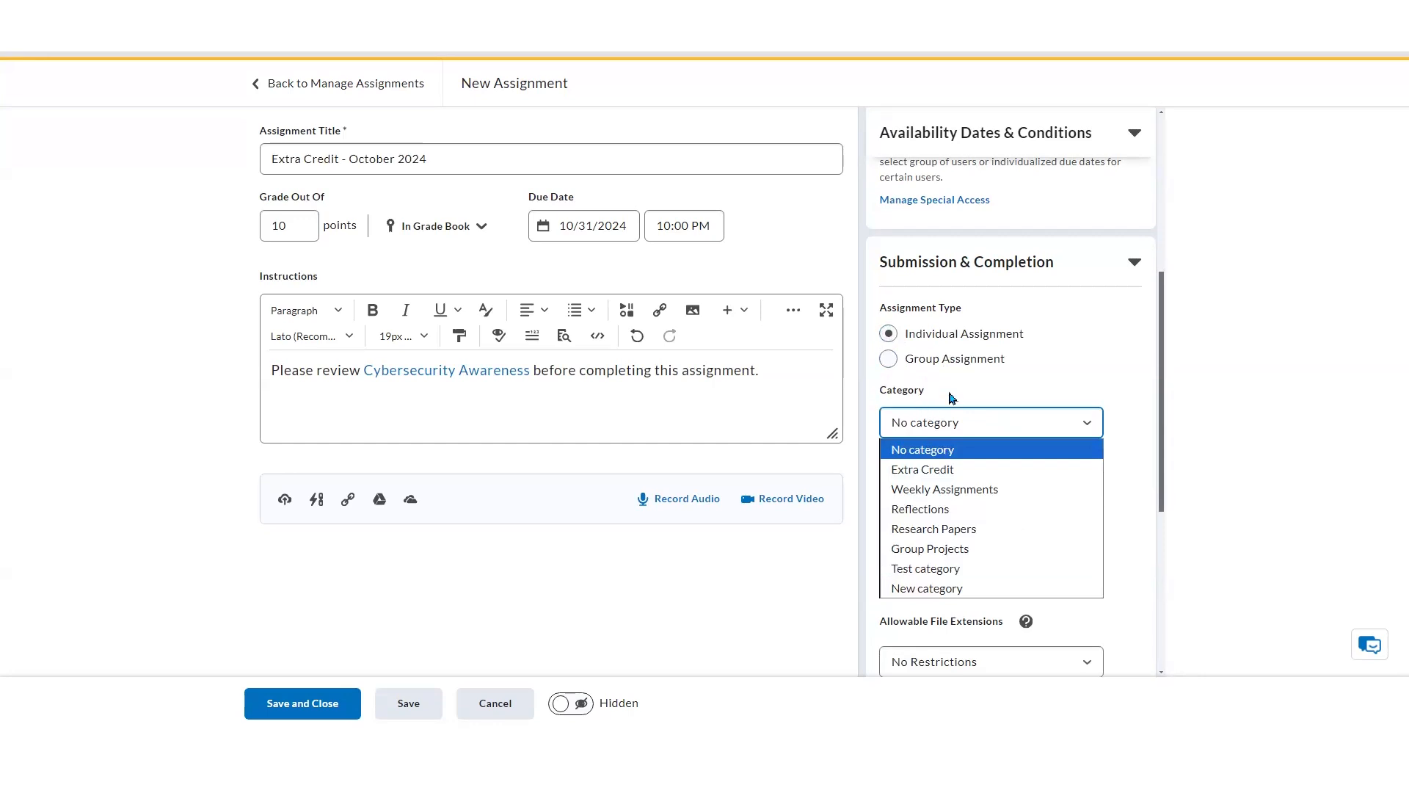
click(952, 397)
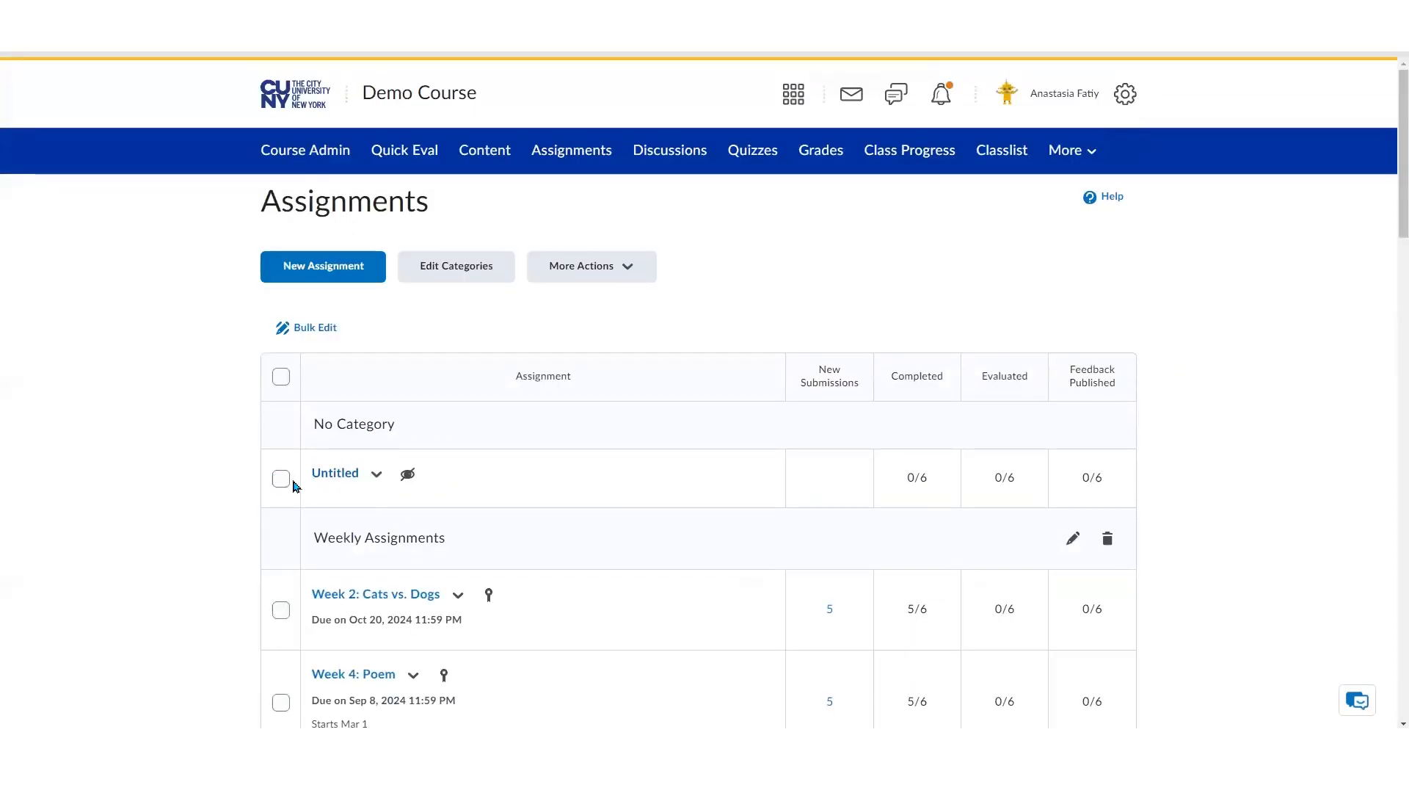
scroll(544, 479, down, 2)
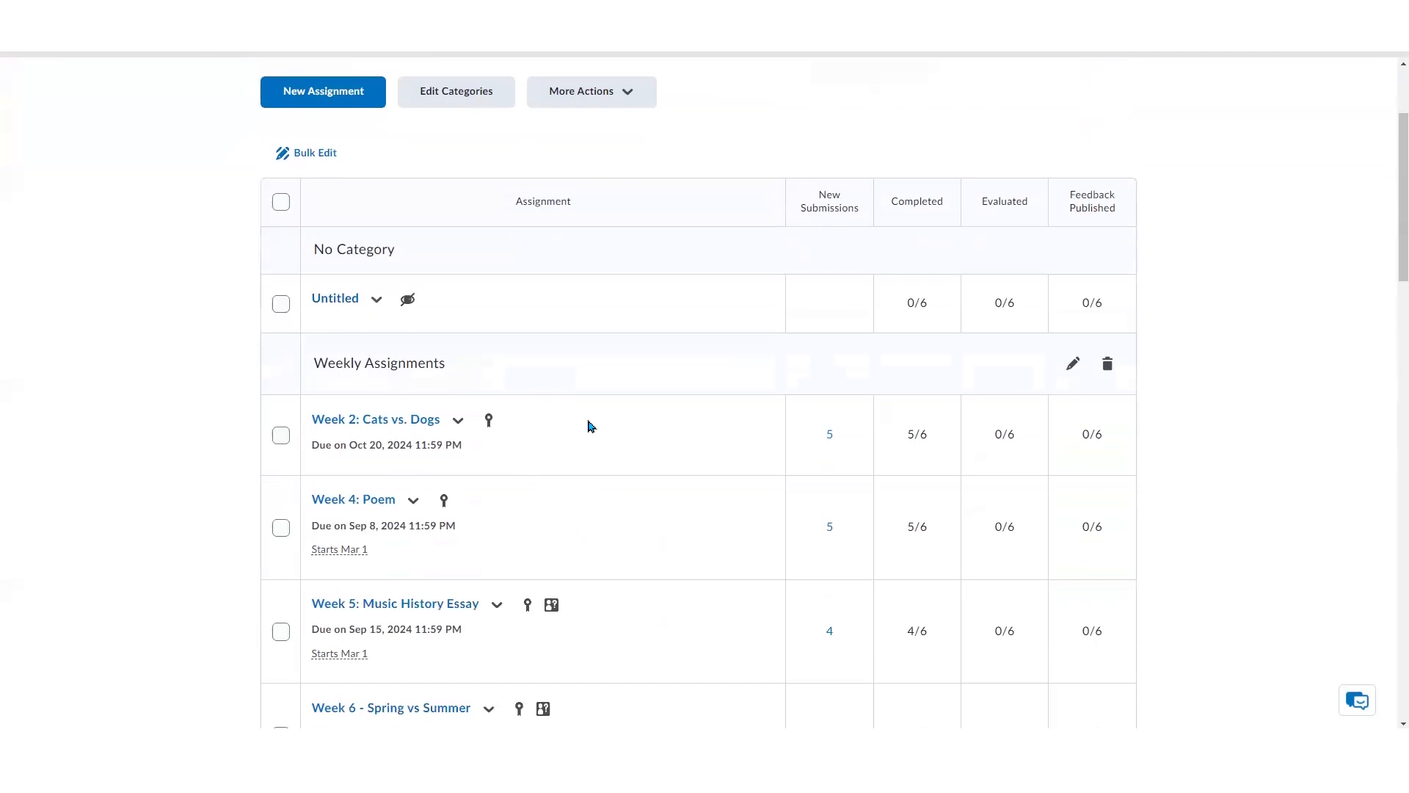
scroll(591, 426, down, 2)
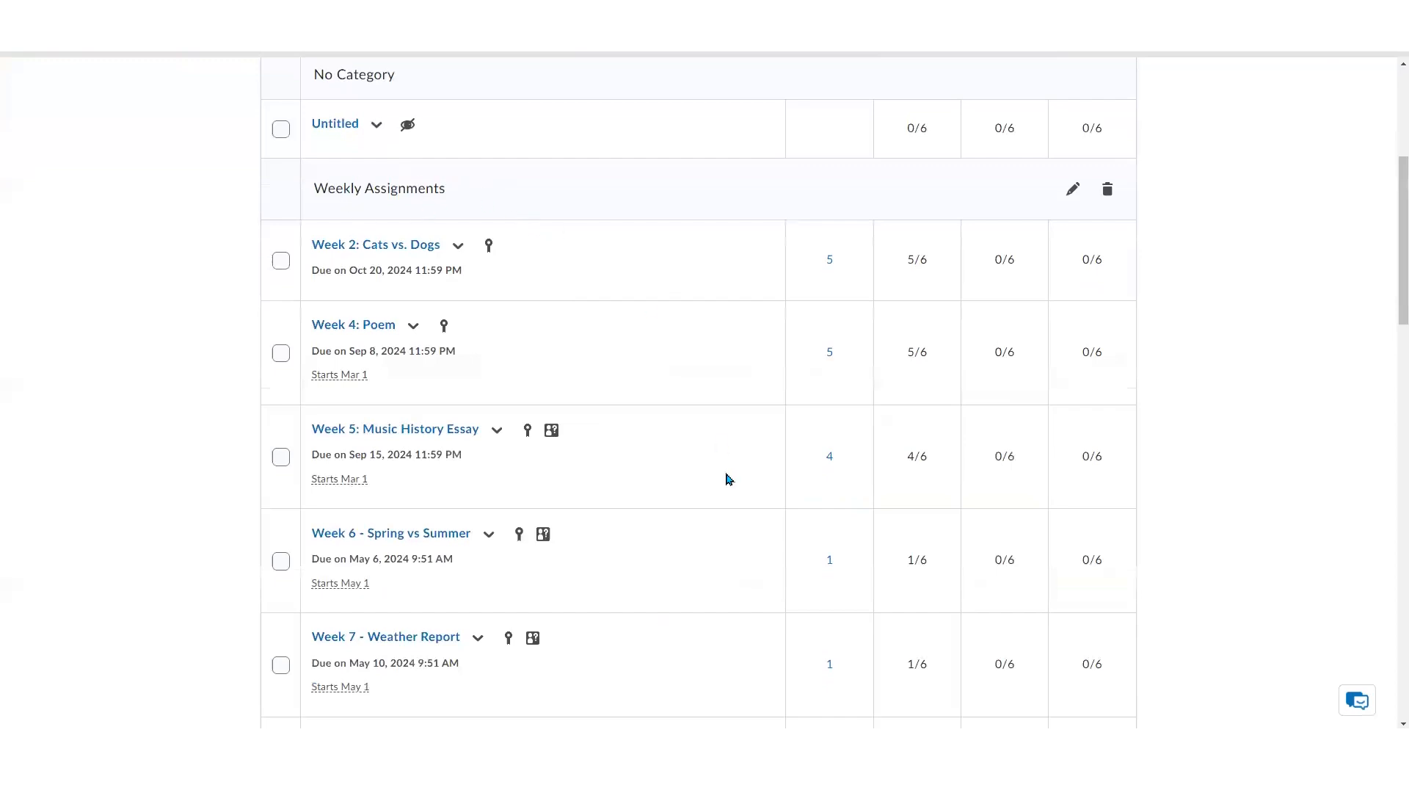
scroll(727, 479, down, 6)
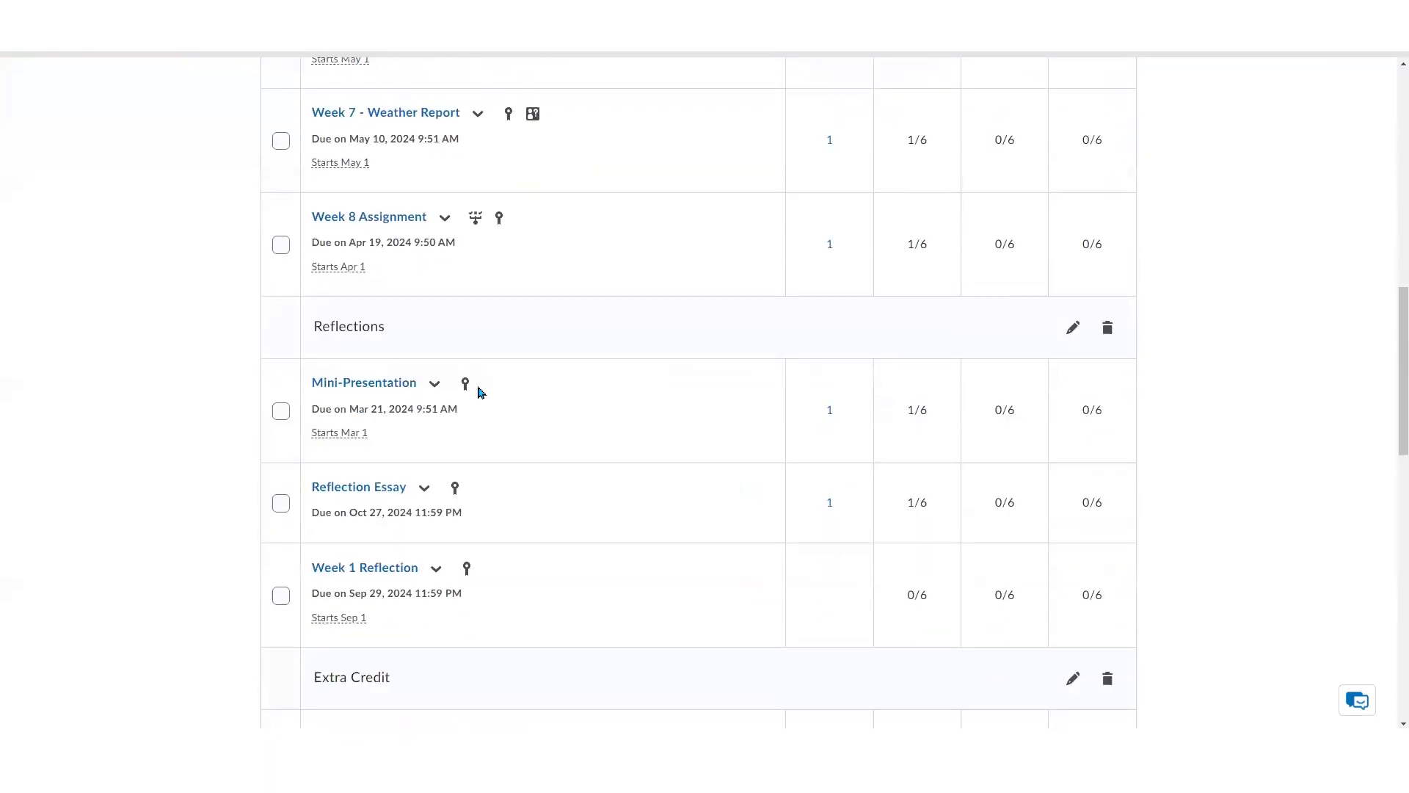
scroll(566, 484, down, 2)
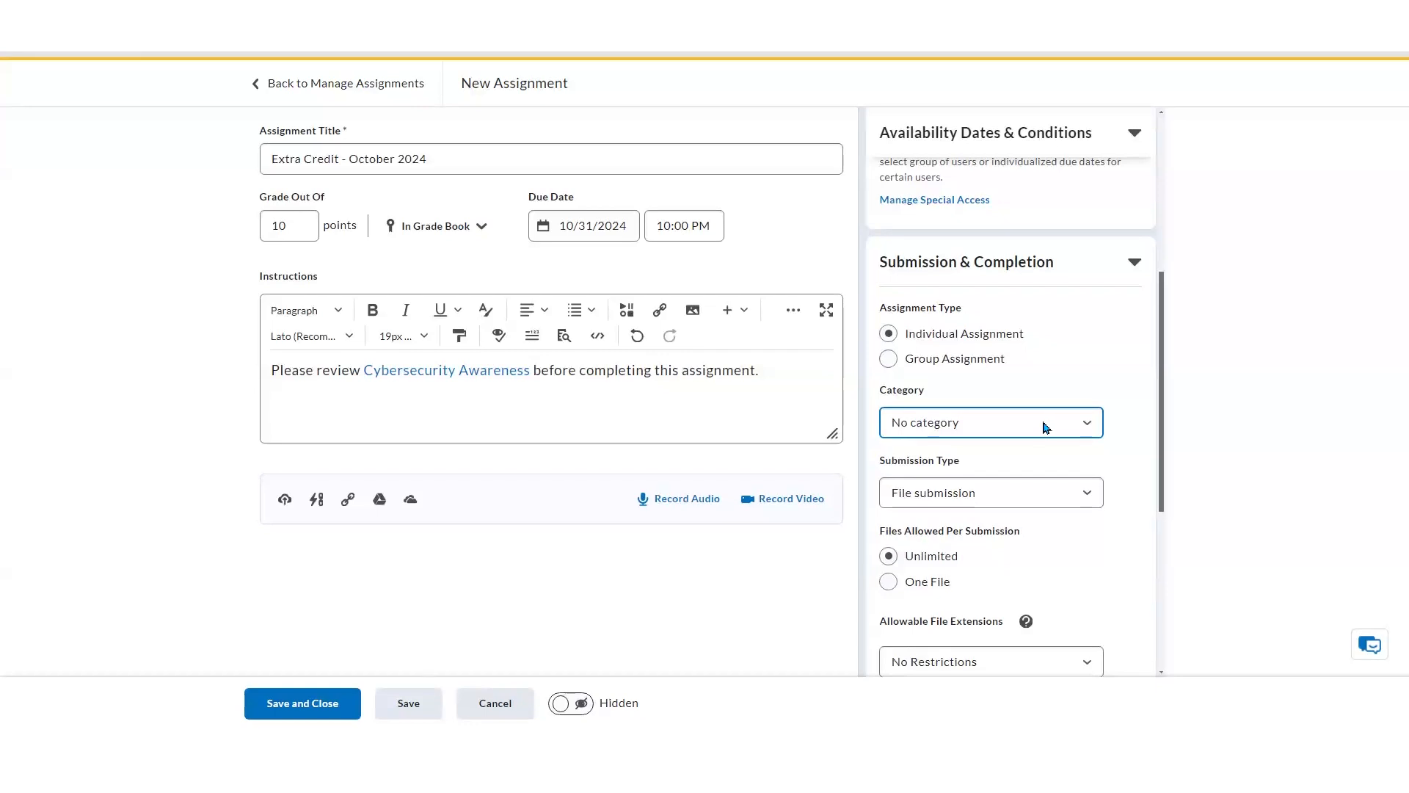
Create a new assignment category named Test Category for this assignment
click(1088, 426)
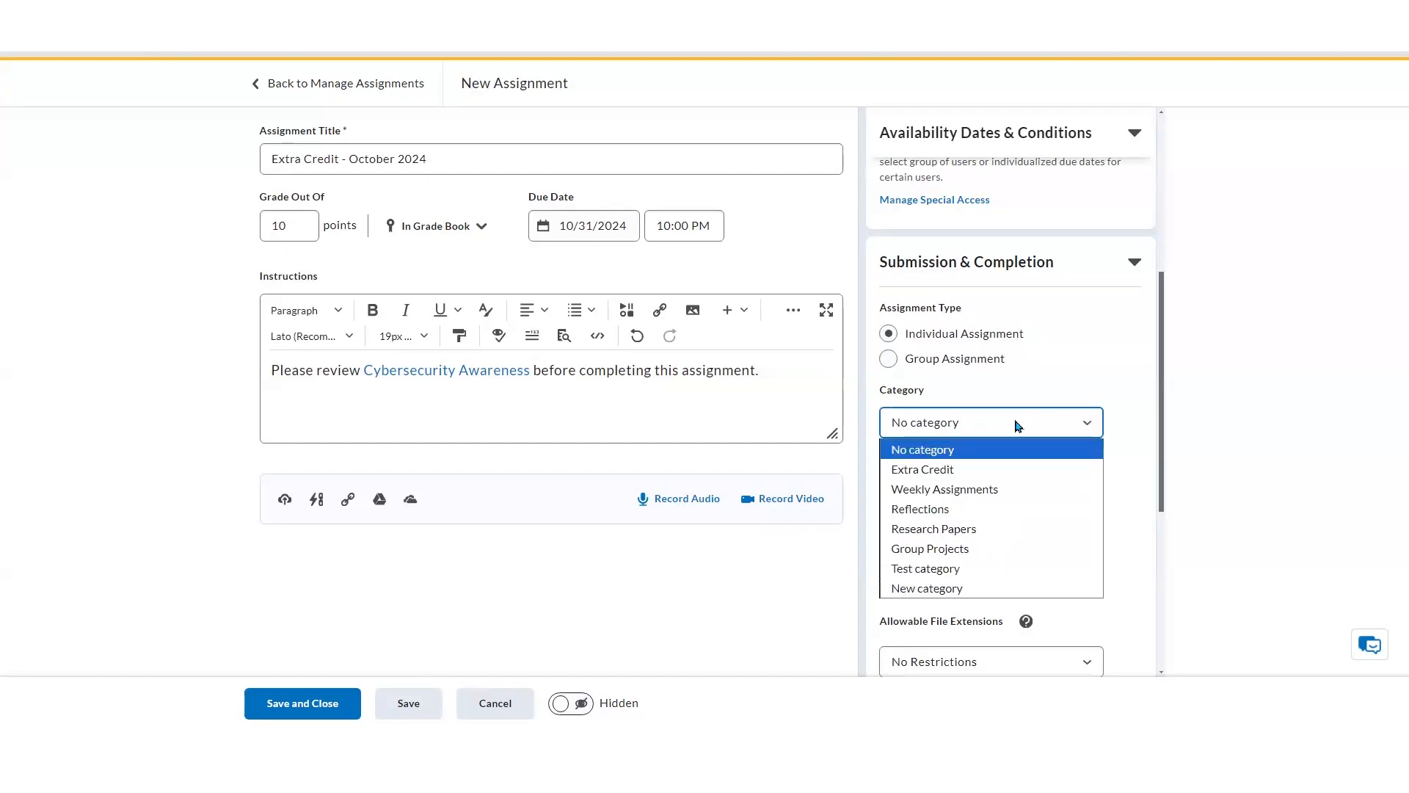
click(971, 590)
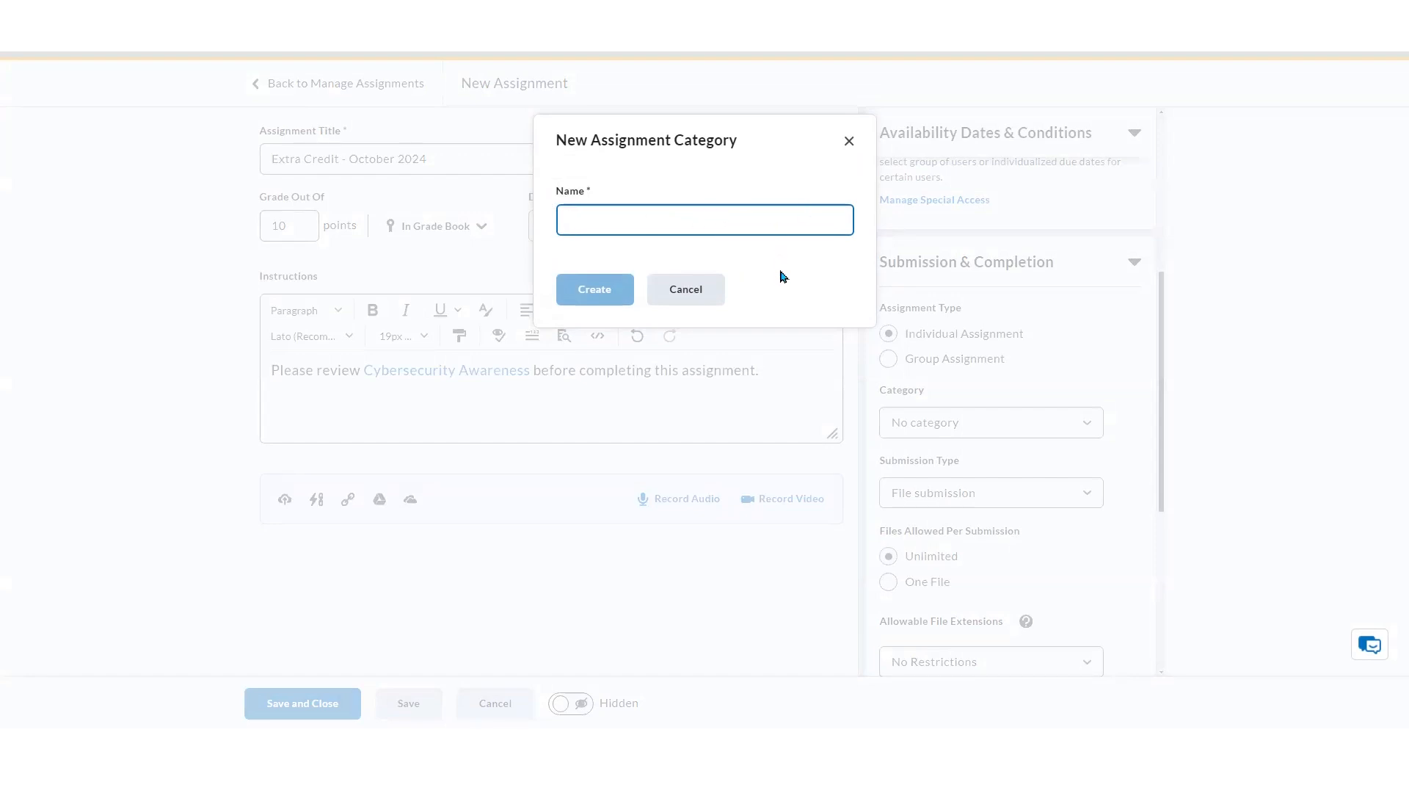
text(Test Category)
click(624, 298)
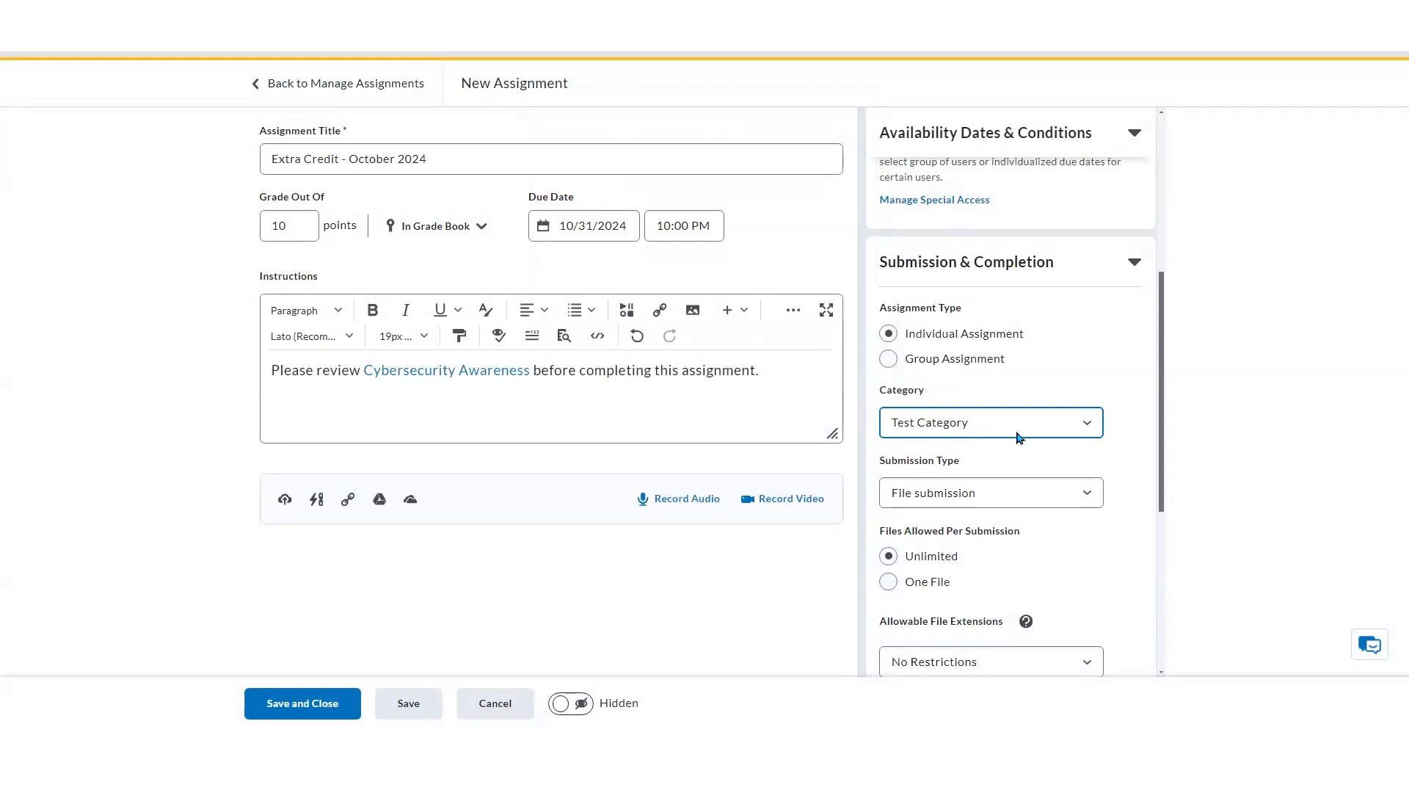
Examine the submission type and allowable file extension options
scroll(1164, 441, down, 2)
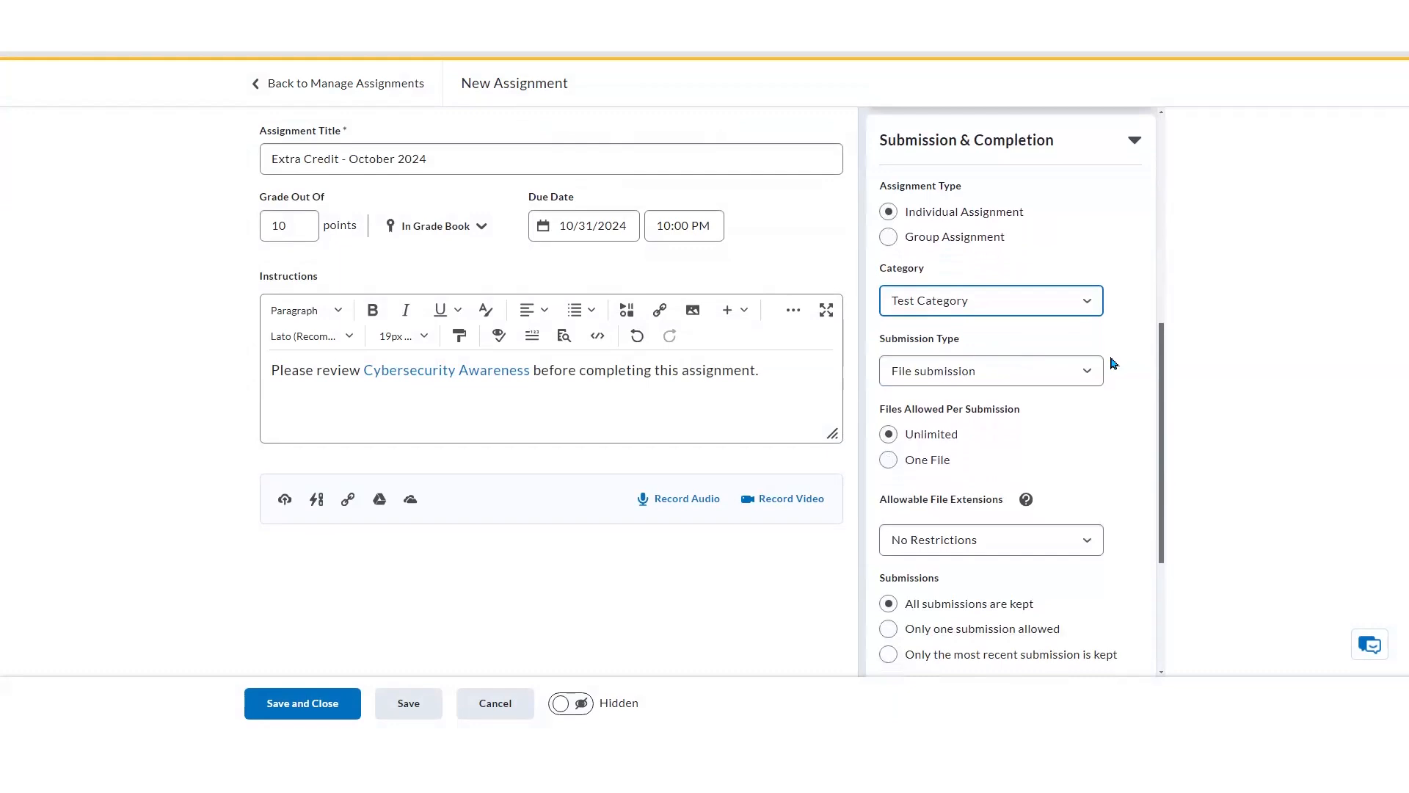
click(1093, 375)
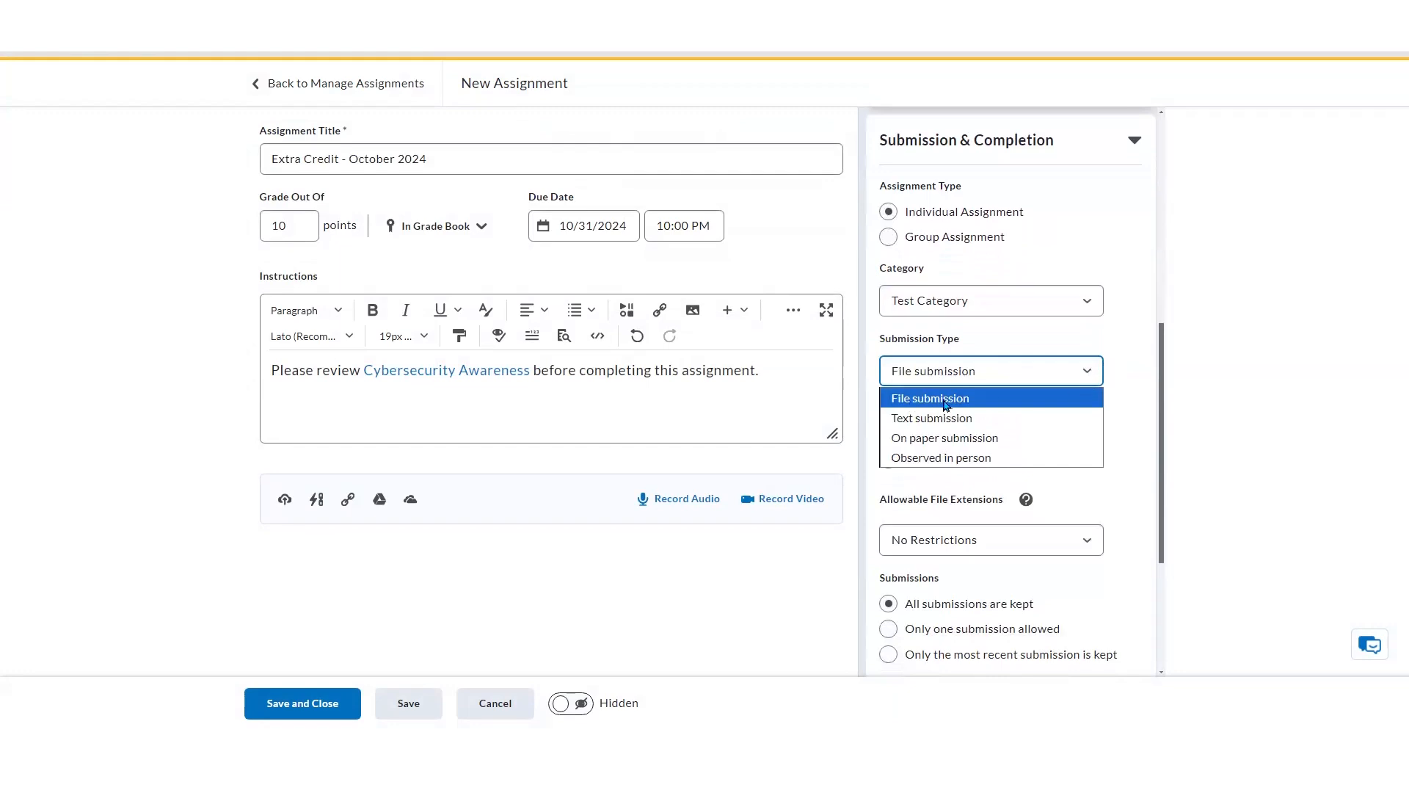
click(1126, 386)
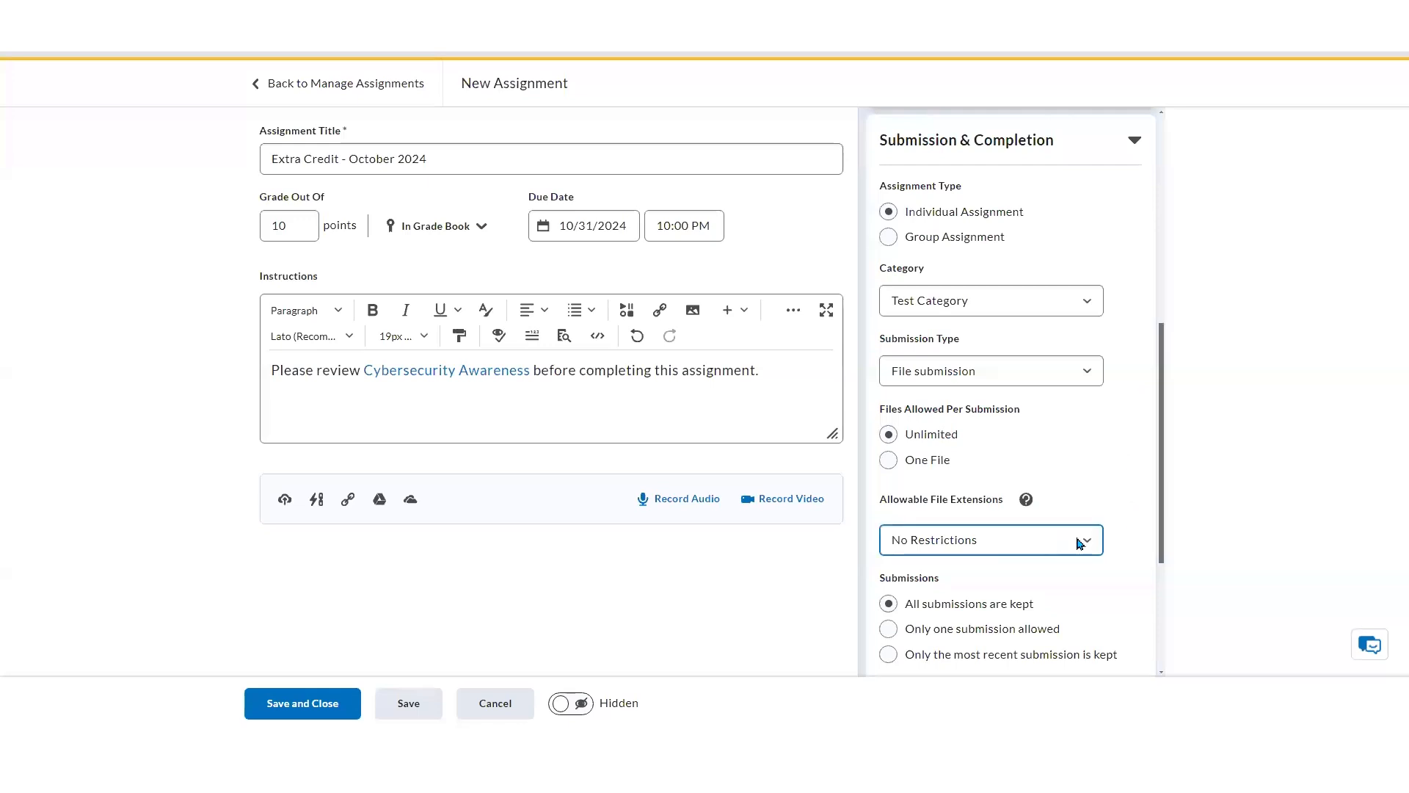
click(1010, 545)
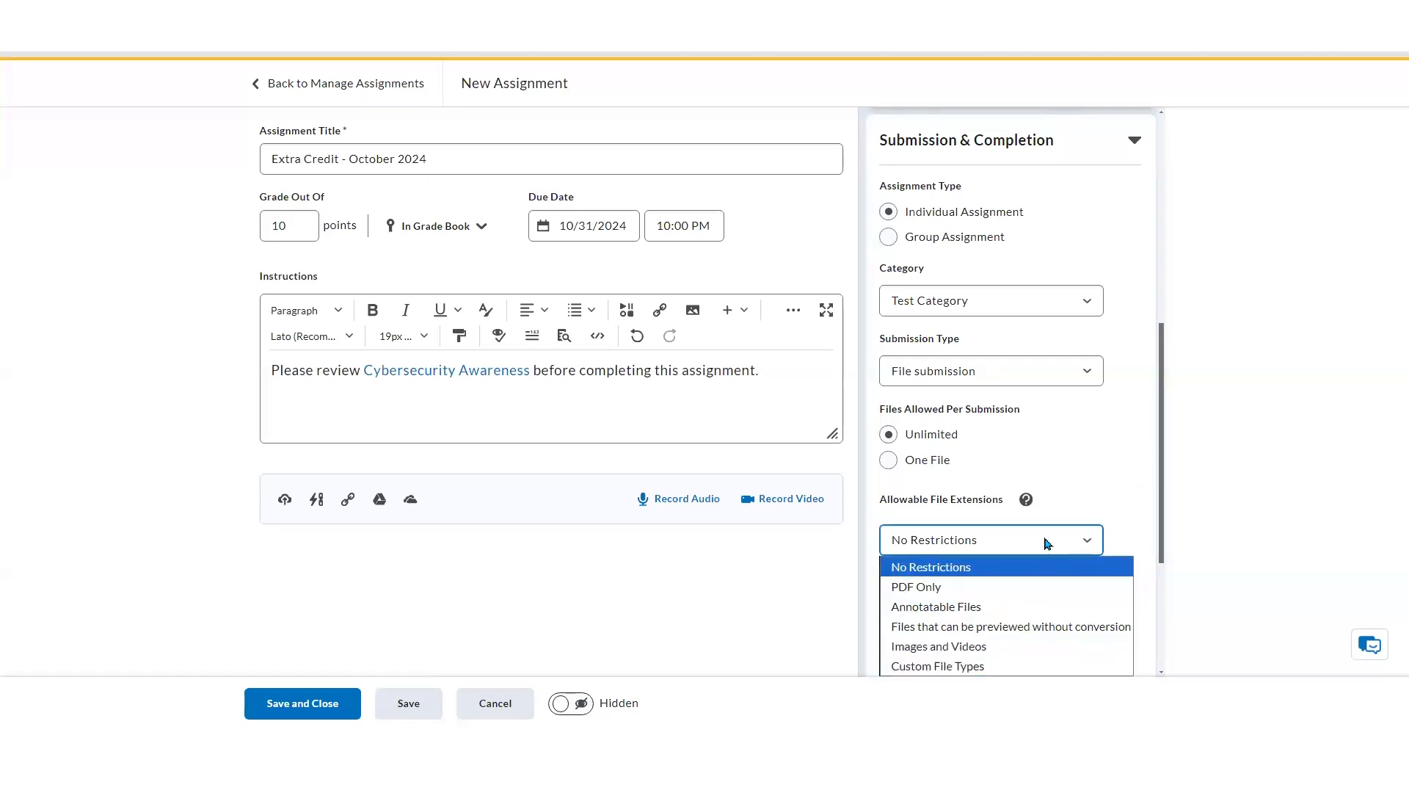
click(1127, 544)
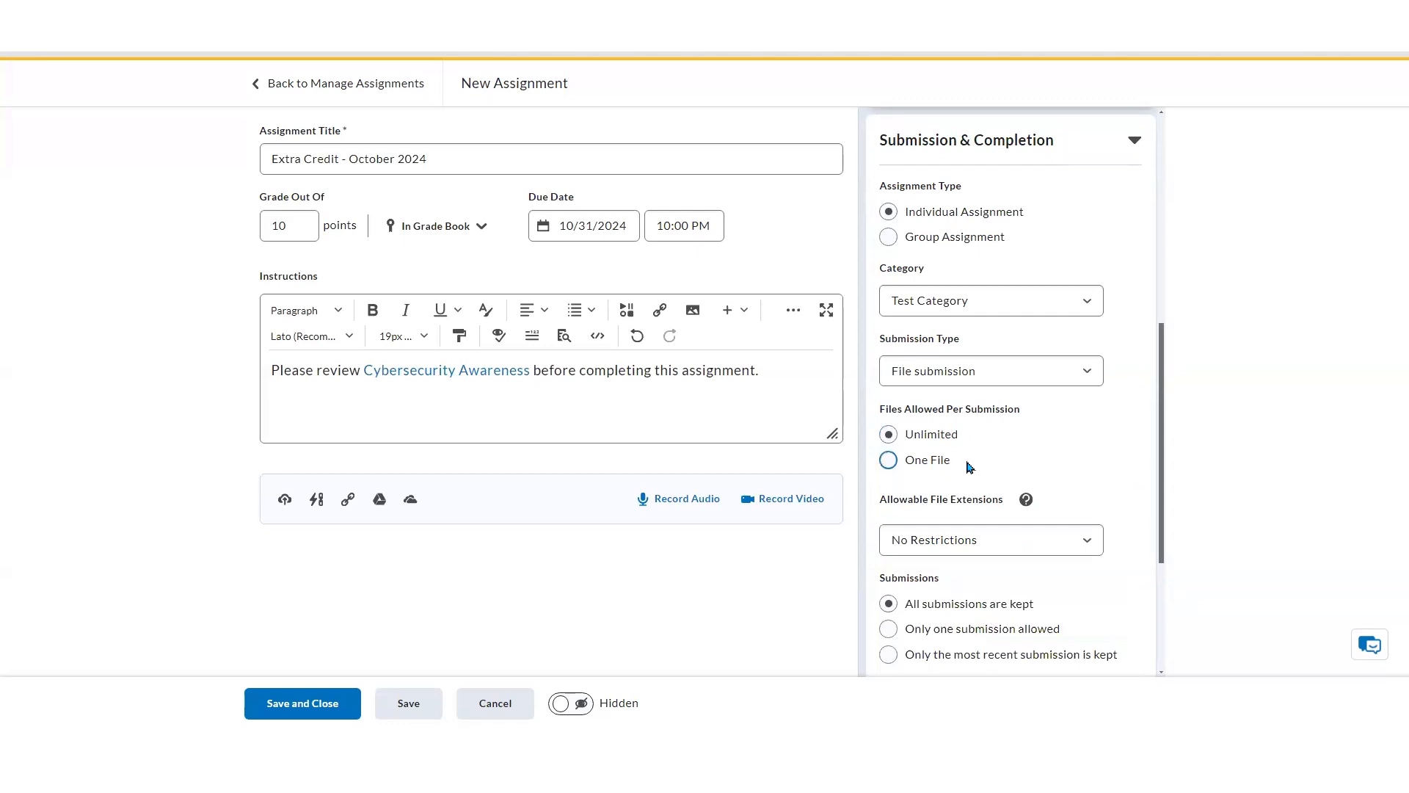
Set the submission type to Text submission
click(924, 468)
key(Up)
click(1091, 381)
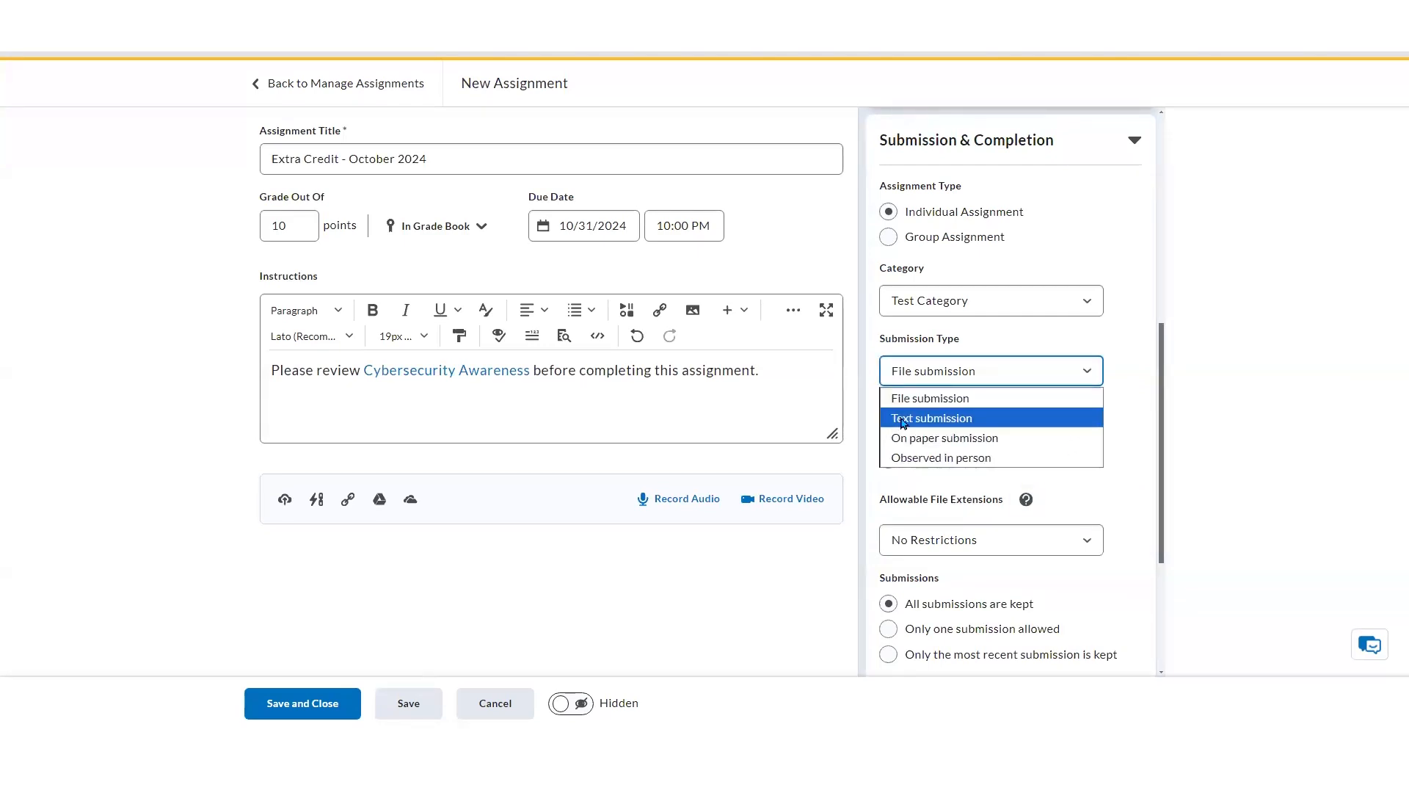
click(990, 419)
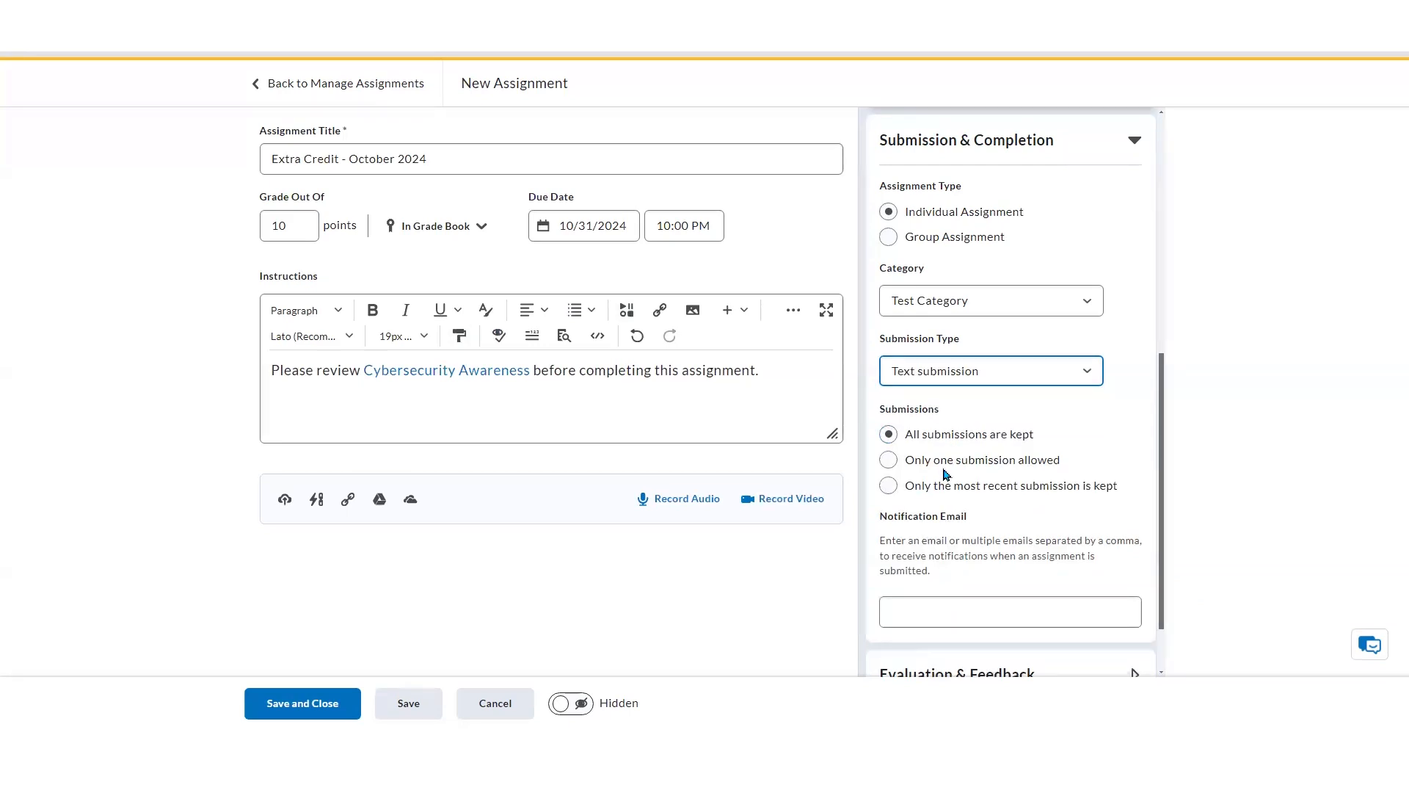
Try the On paper submission type, then switch the submission type back to Text submission
click(923, 440)
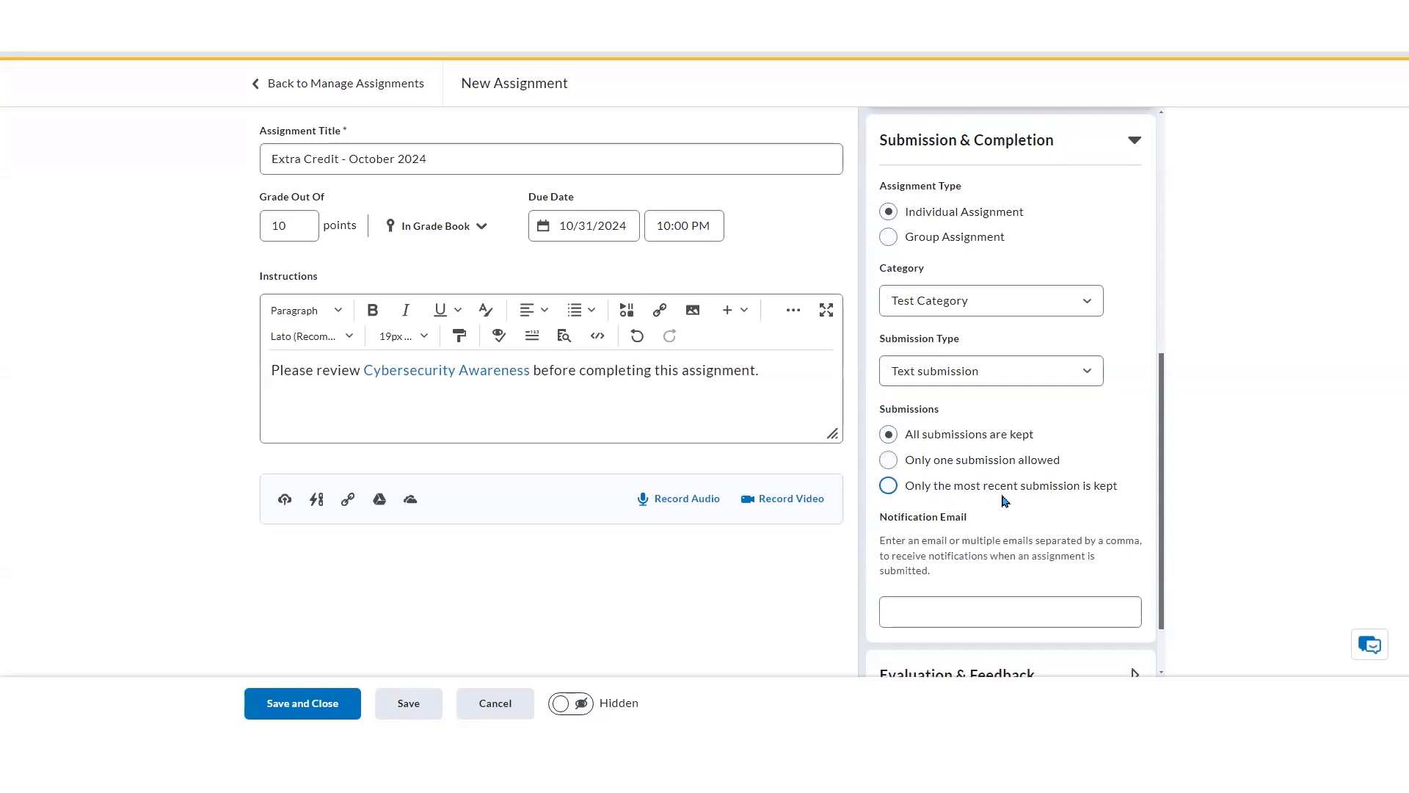
click(1034, 387)
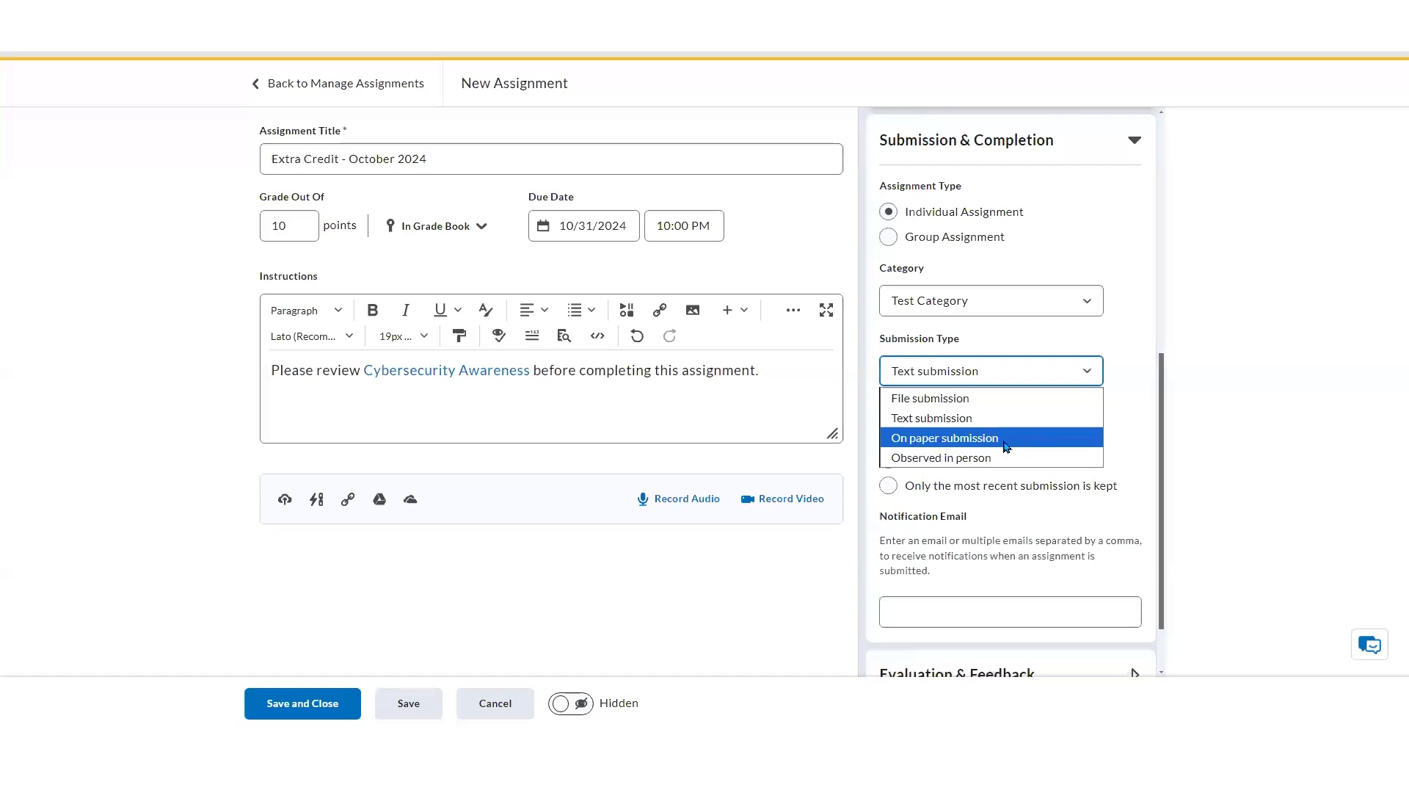
click(1019, 441)
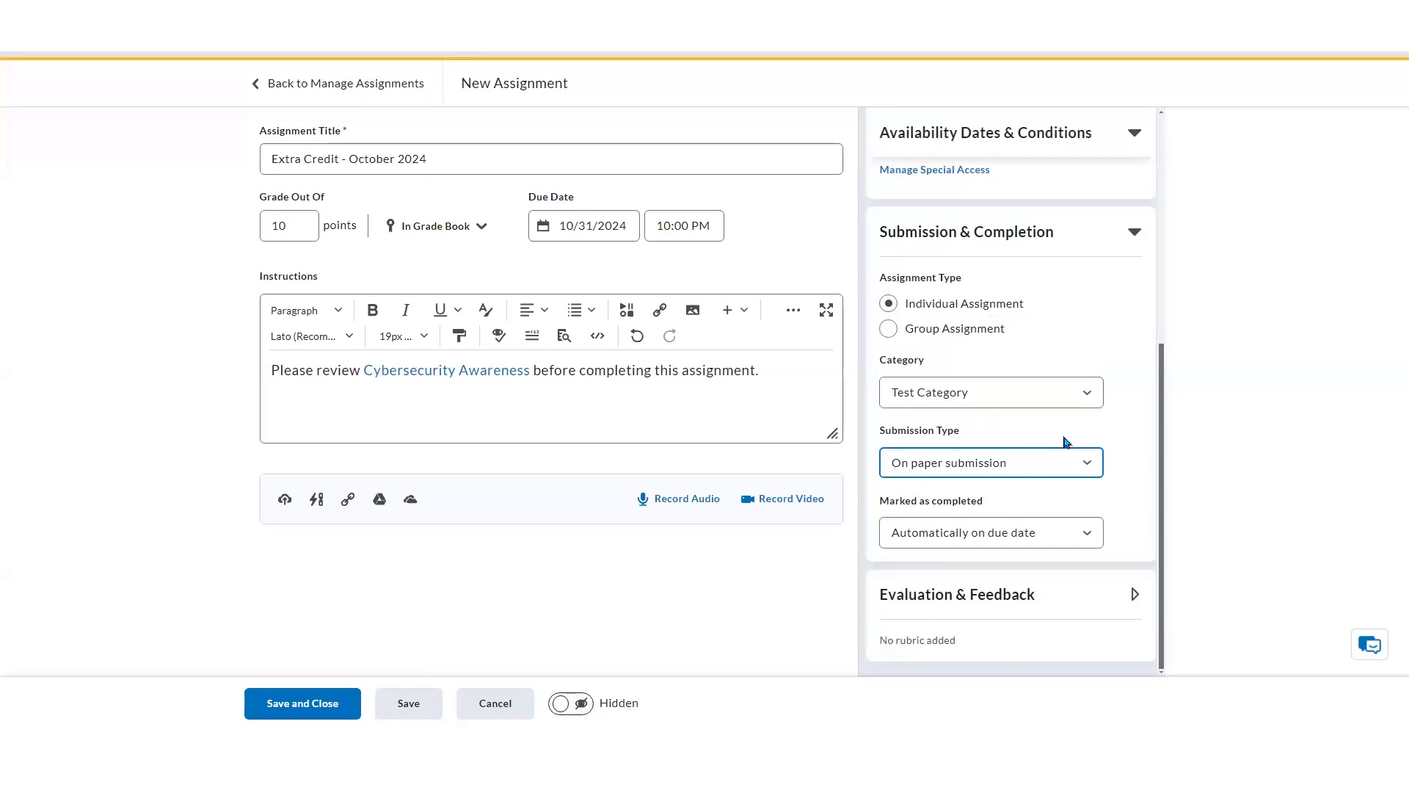
click(1070, 461)
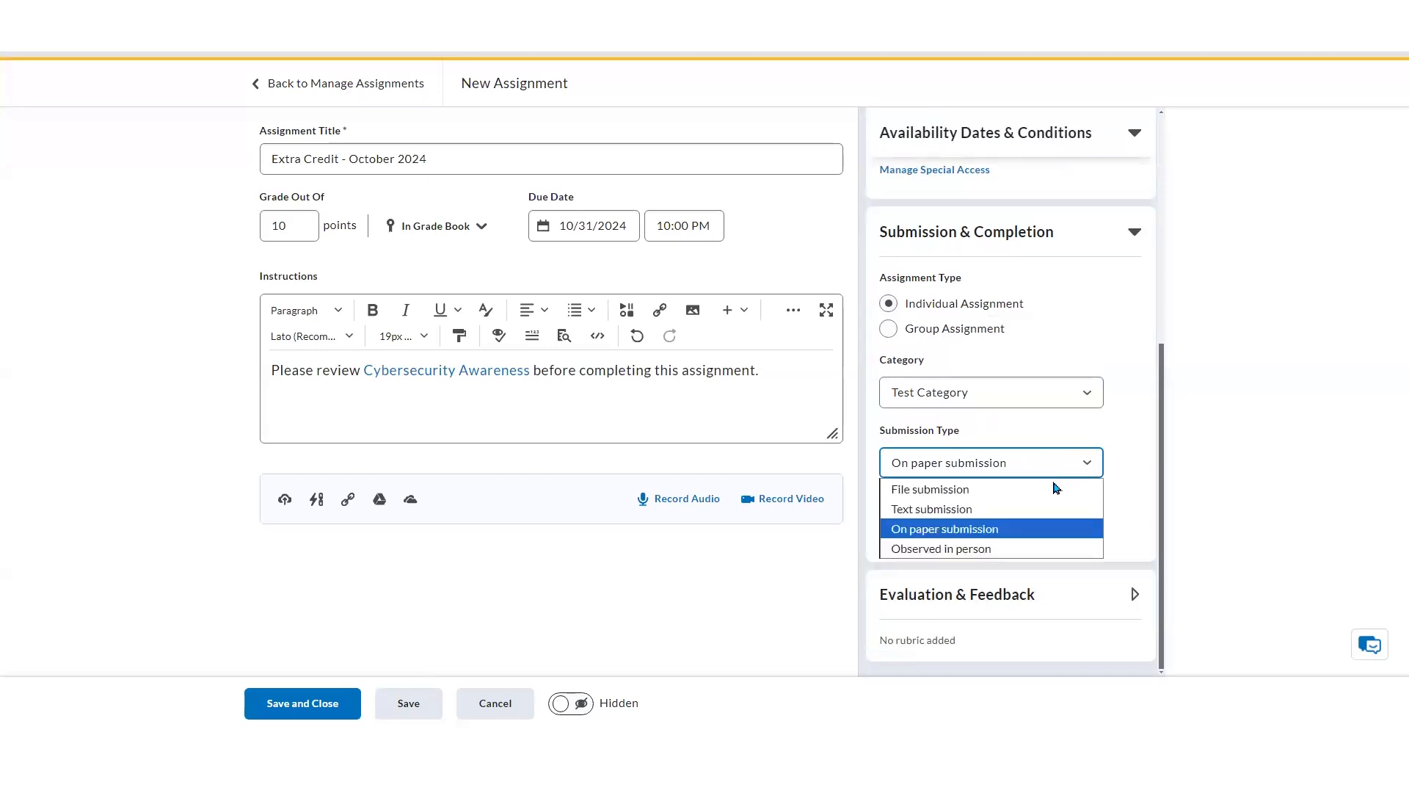
click(1045, 509)
Expand the Evaluation & Feedback section and open the dialog for adding an existing rubric
scroll(1133, 424, down, 1)
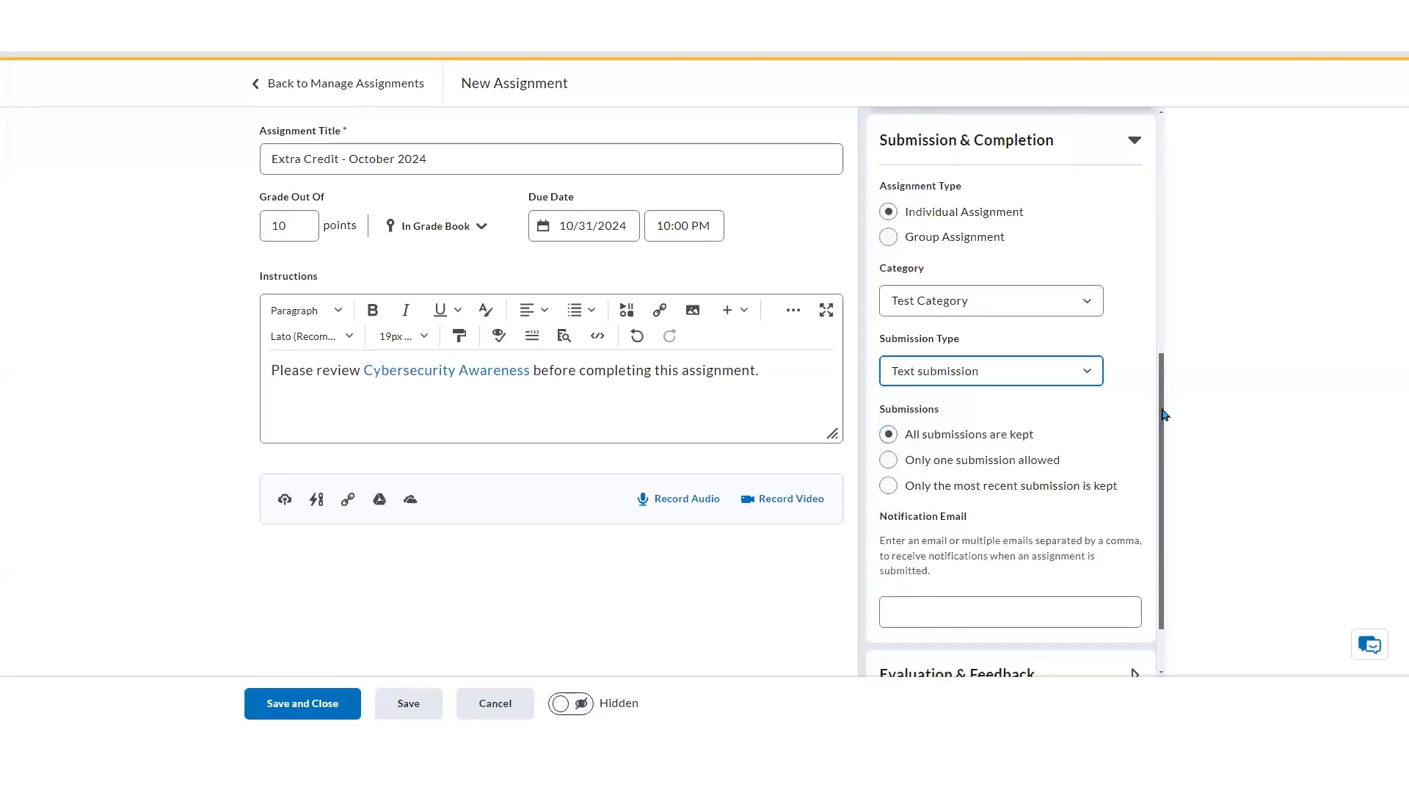
scroll(1164, 413, down, 1)
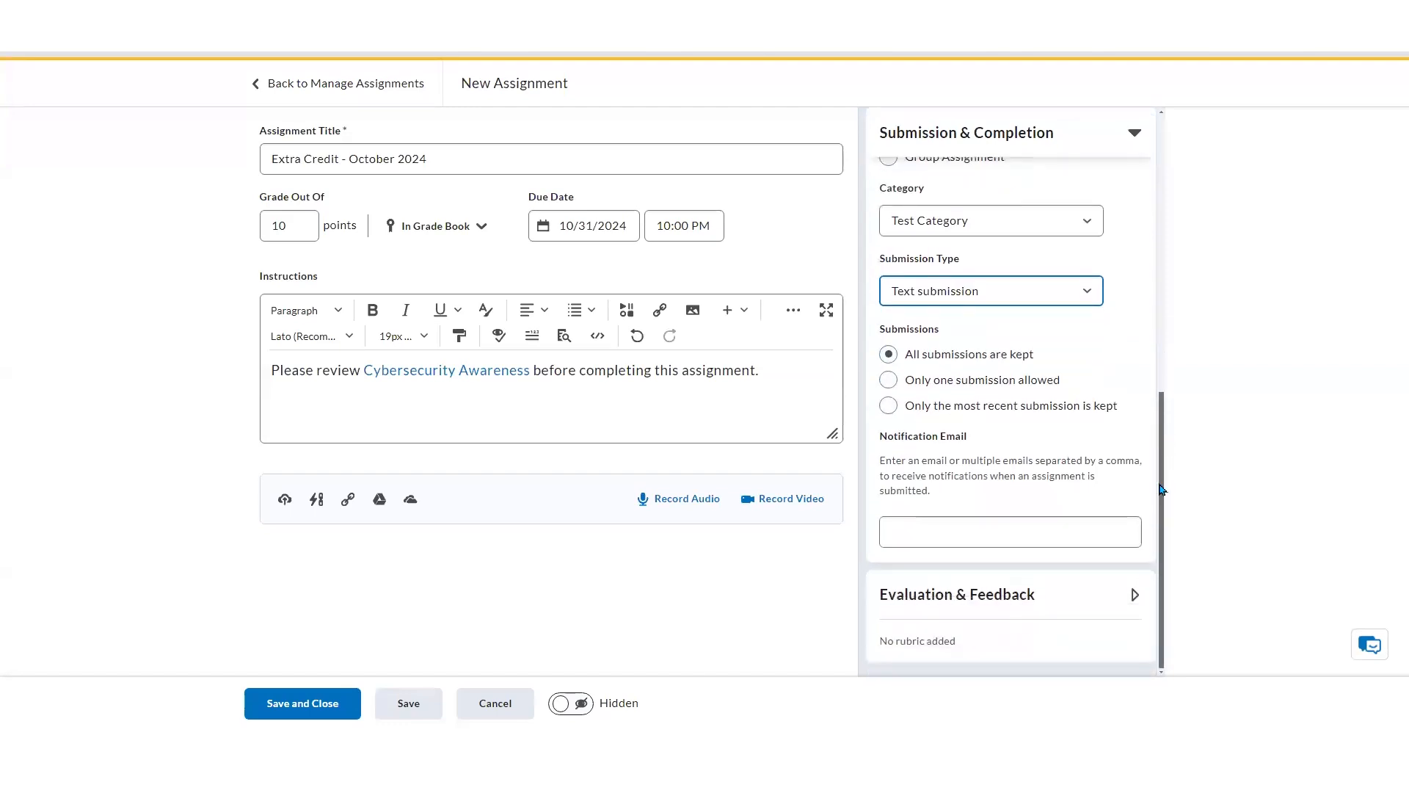
click(983, 606)
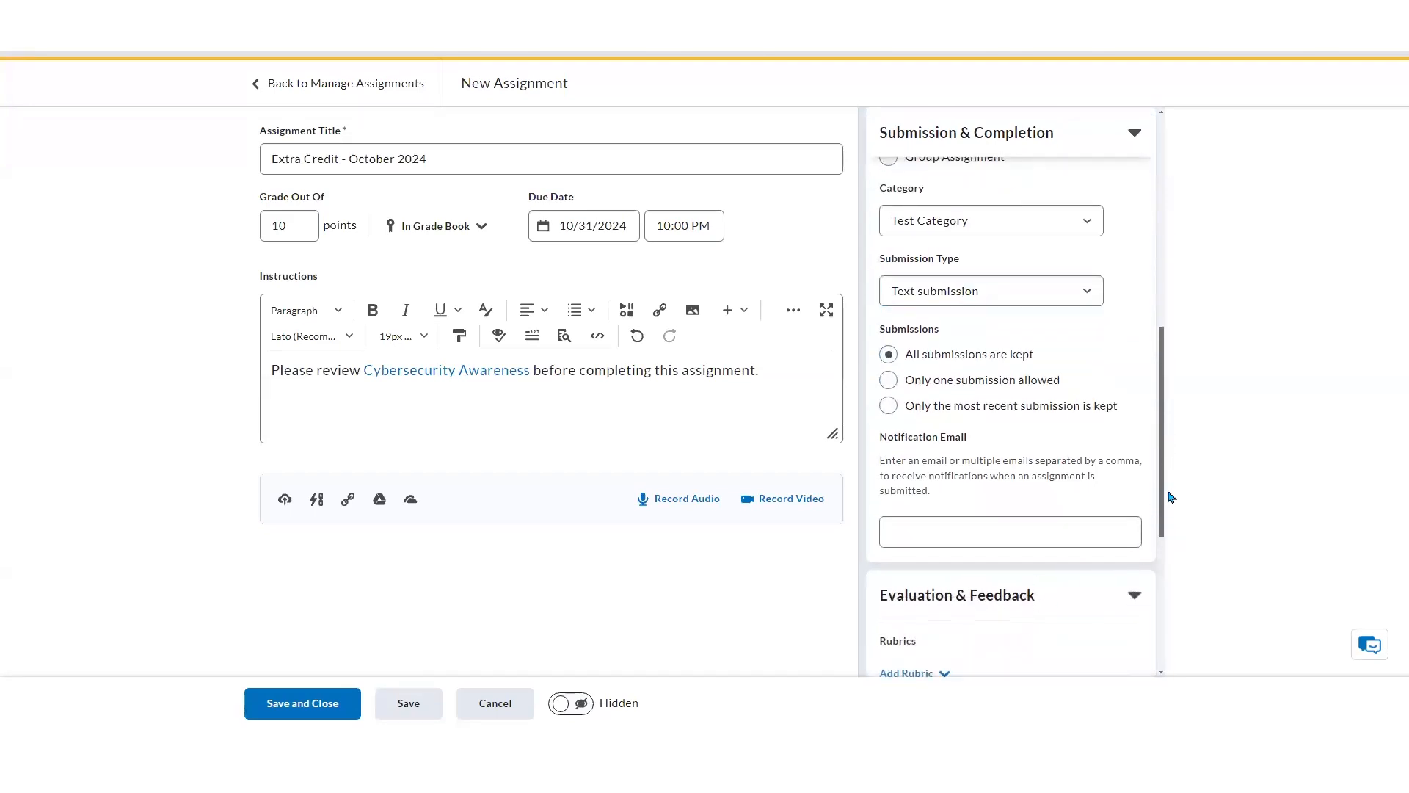
drag(1167, 472, 1167, 590)
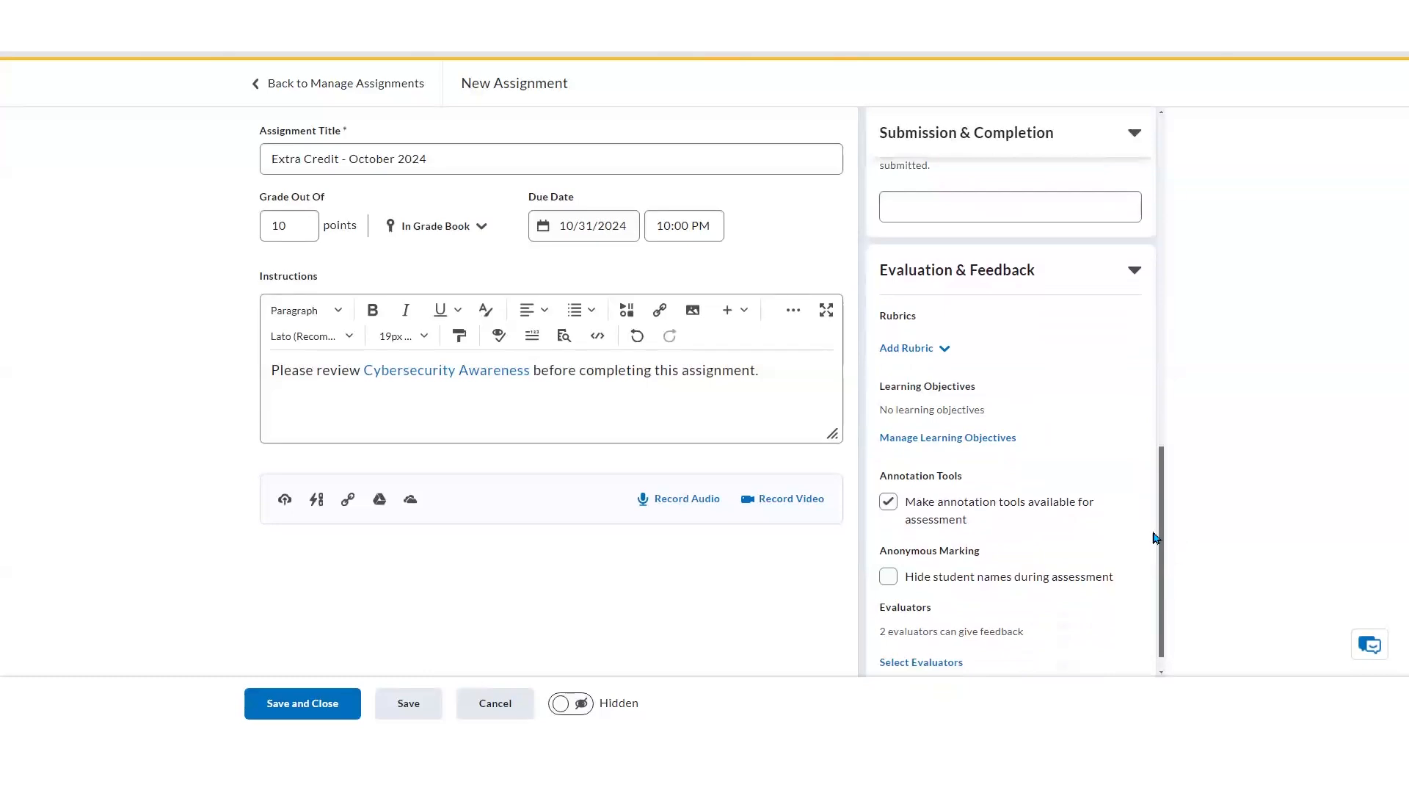
click(944, 359)
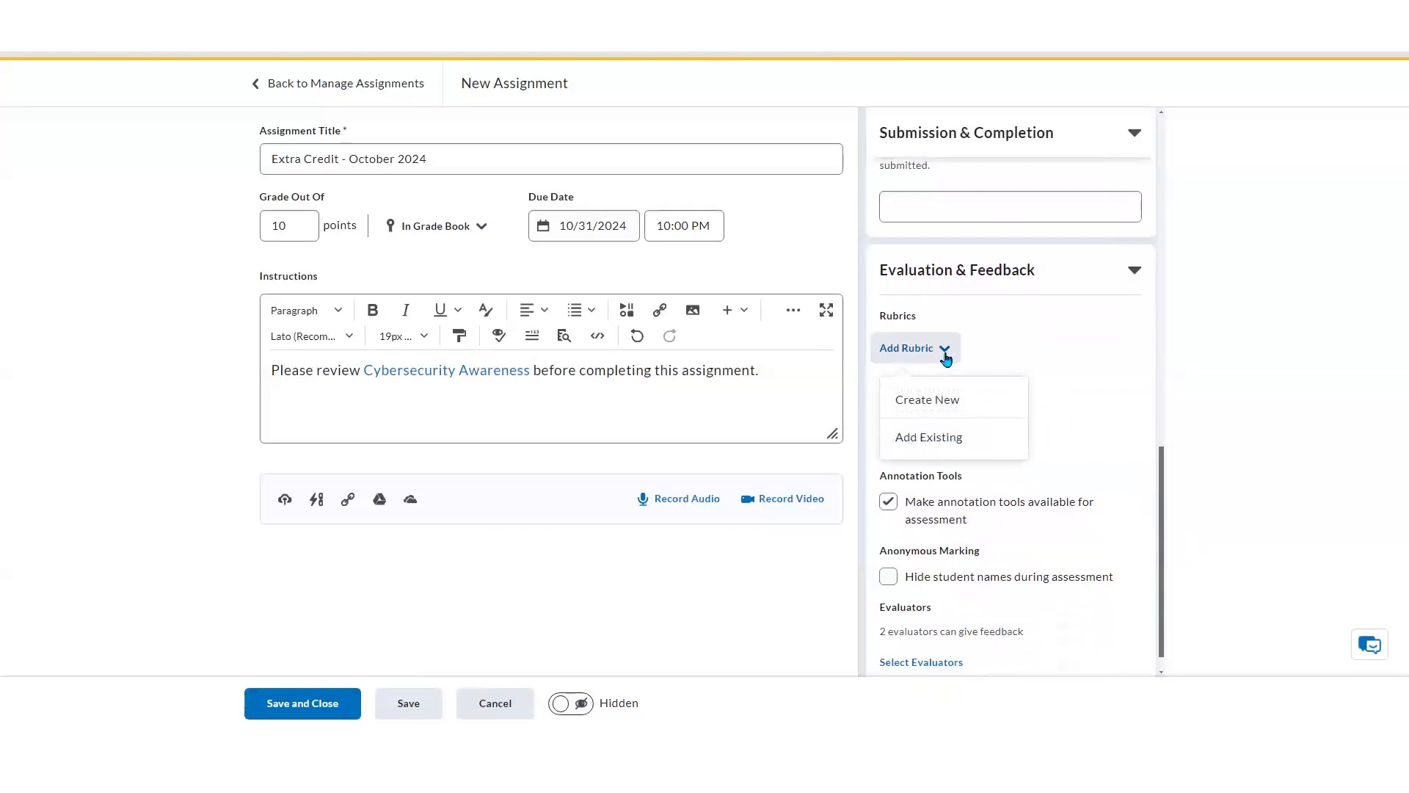
click(984, 440)
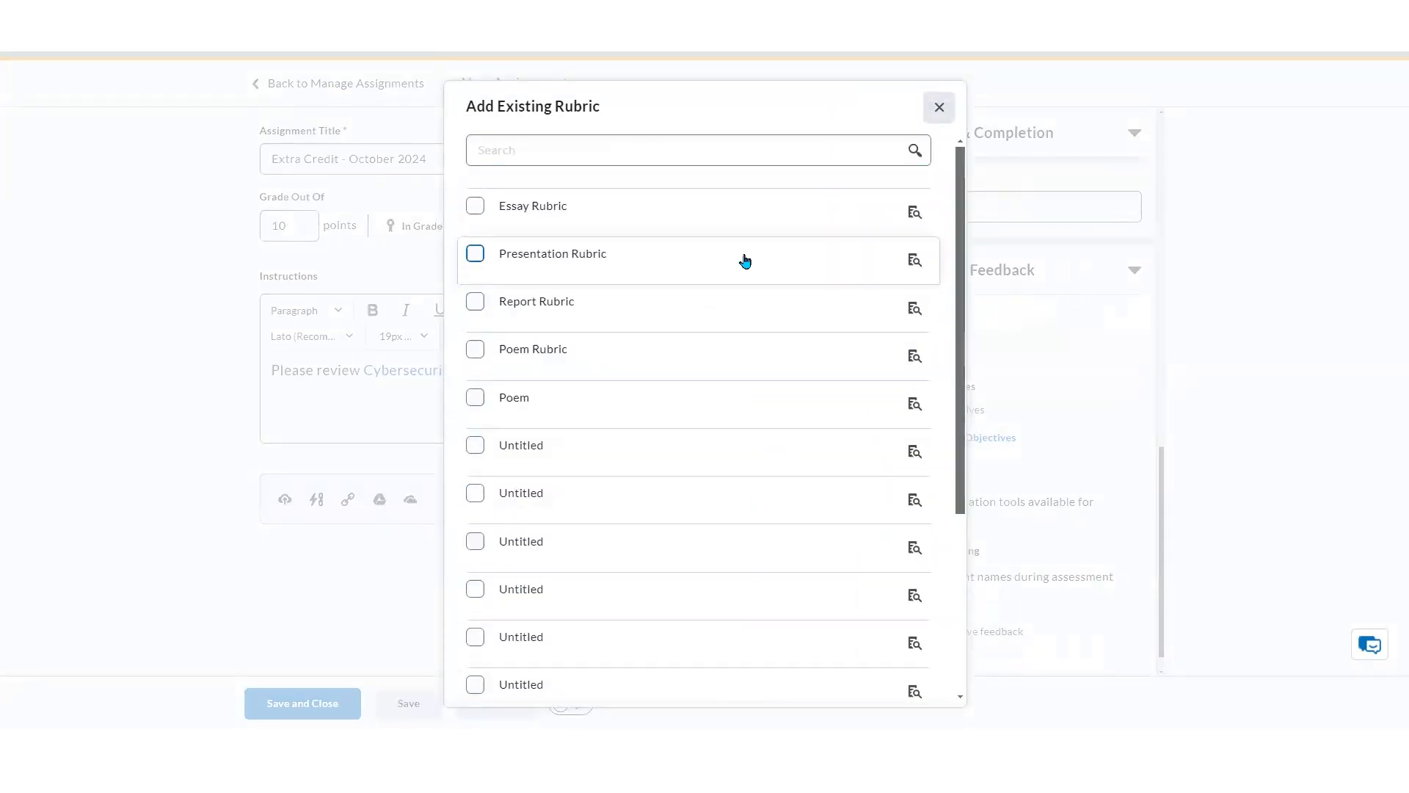
Preview the Essay Rubric's criteria and levels before choosing it
click(917, 214)
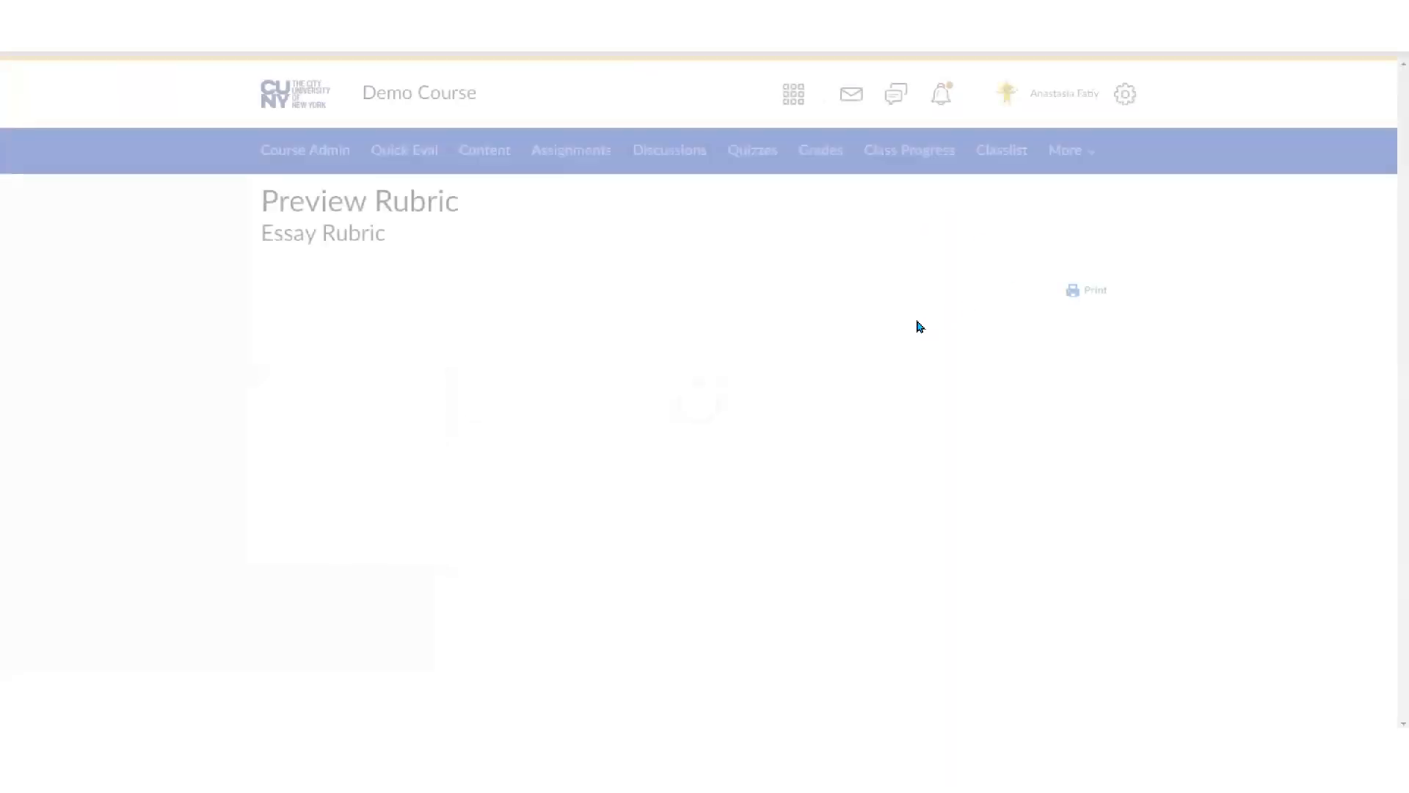
scroll(815, 517, down, 3)
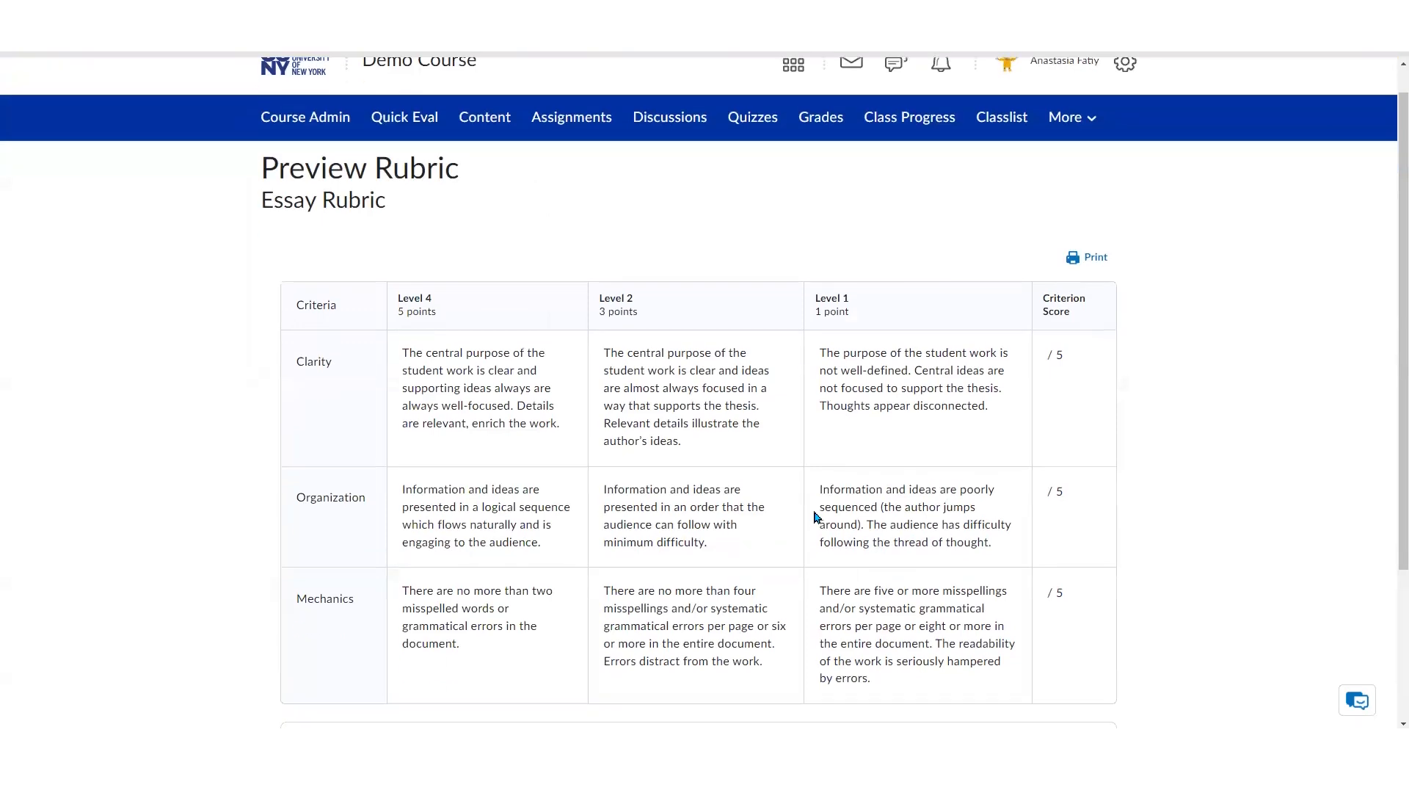
scroll(812, 513, down, 1)
scroll(811, 513, up, 3)
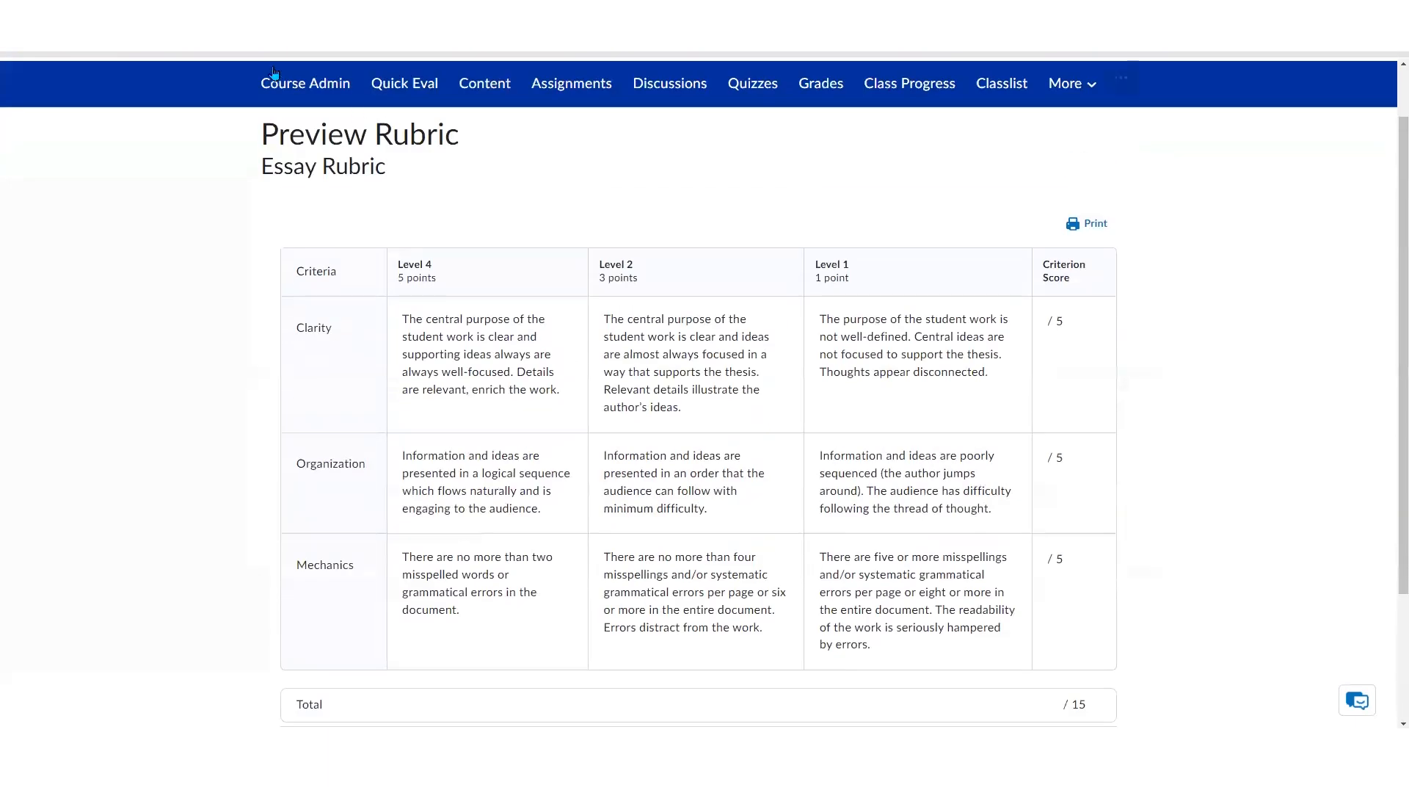
click(264, 22)
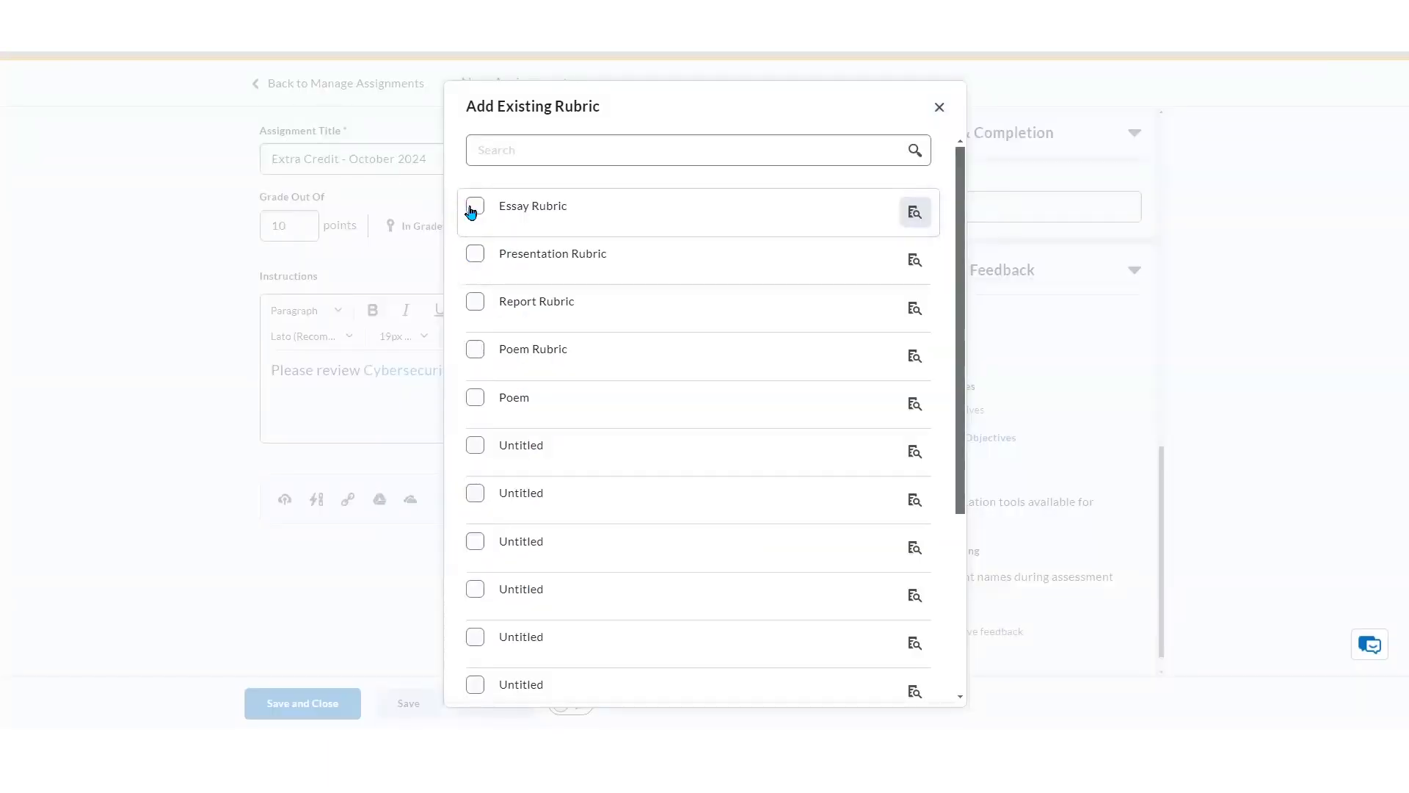
Attach the Essay Rubric to the assignment
click(476, 208)
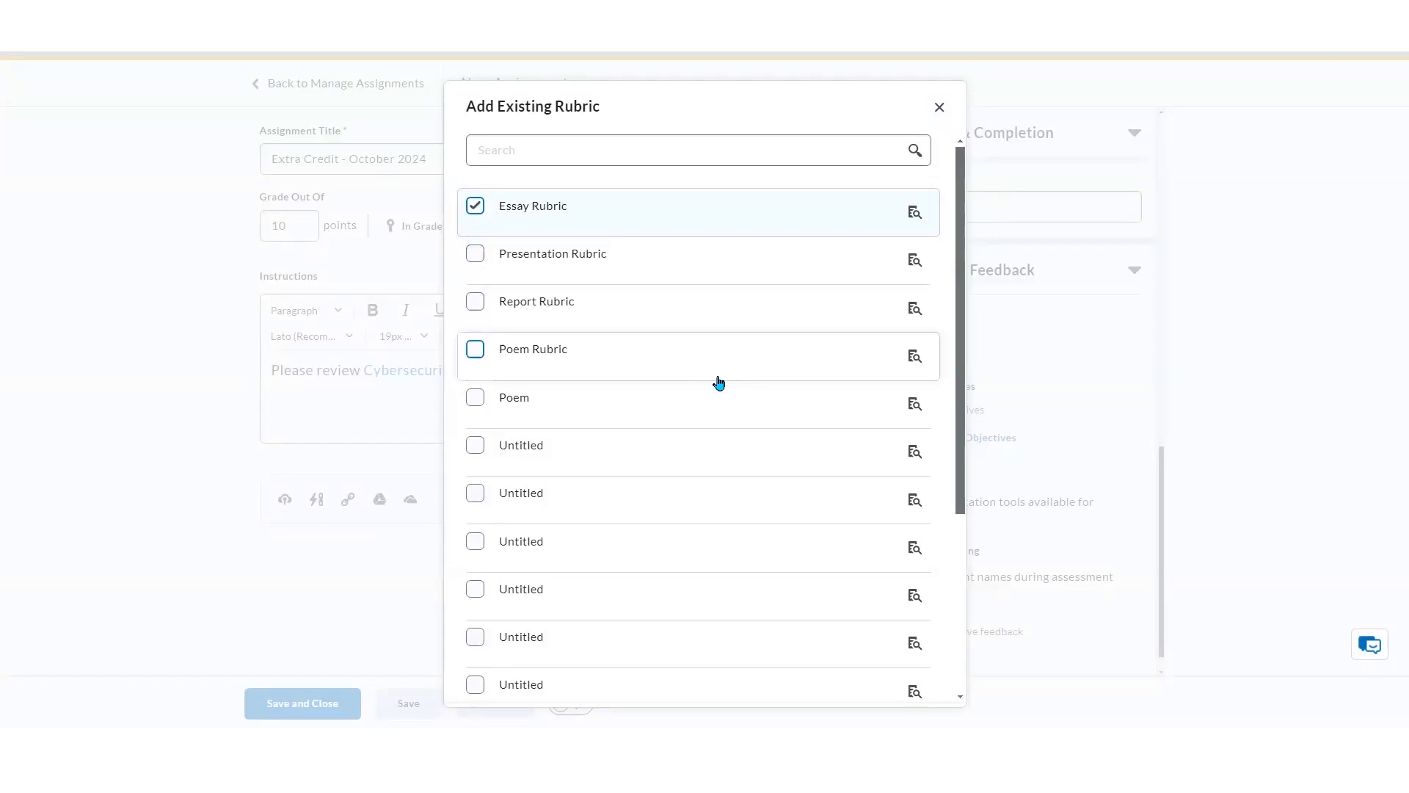
scroll(730, 305, down, 6)
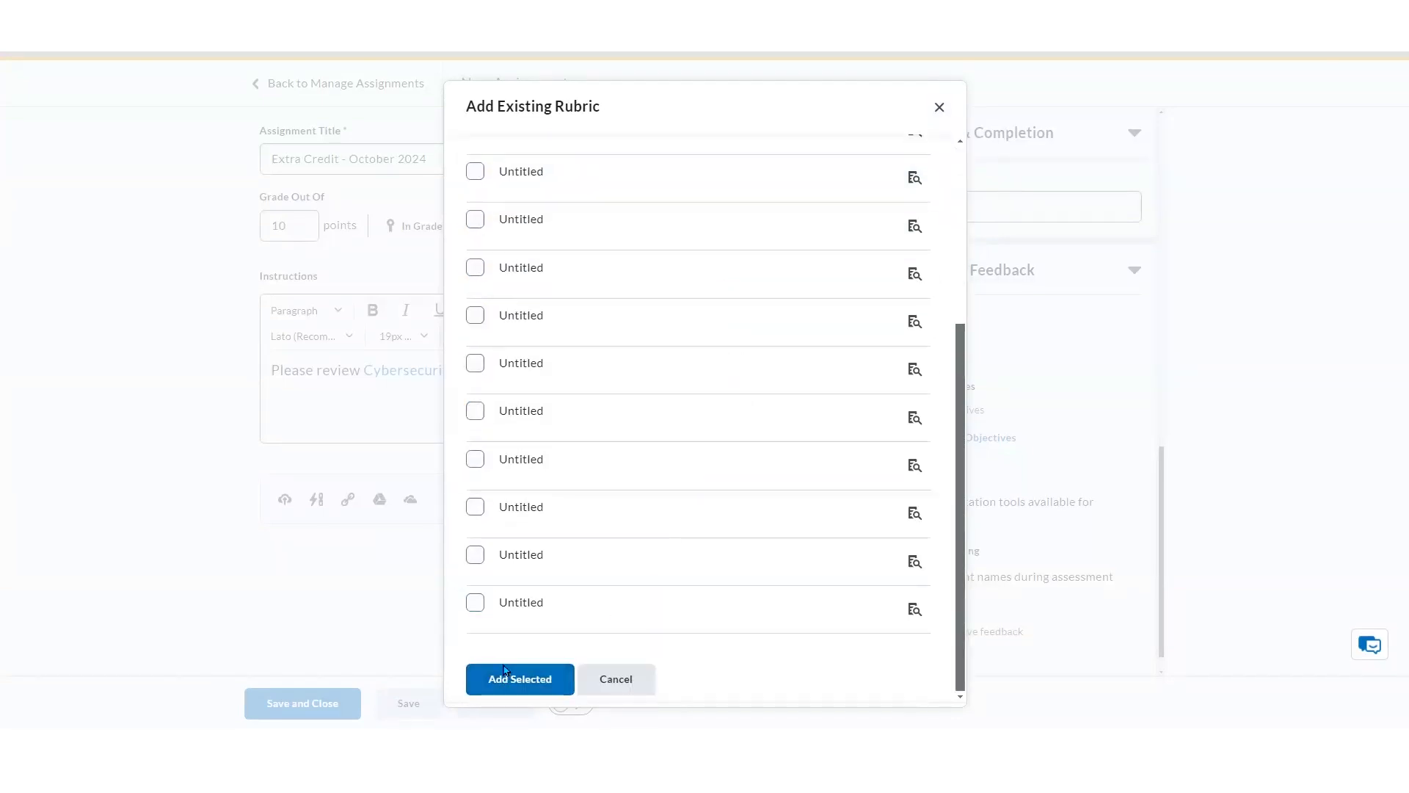
click(543, 680)
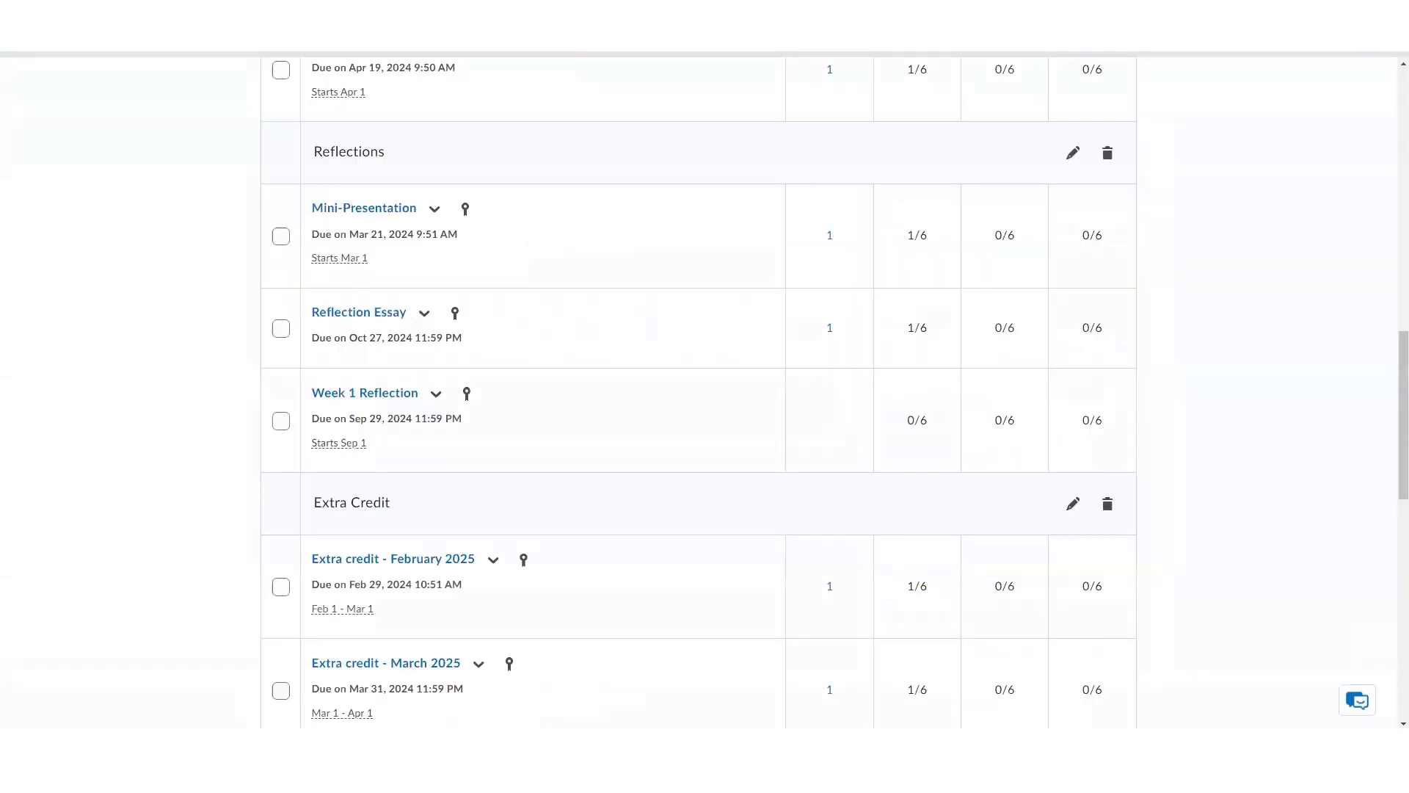
Open the course's Rubrics tool from Course Administration and review the listed rubrics
scroll(577, 350, up, 10)
scroll(577, 349, up, 2)
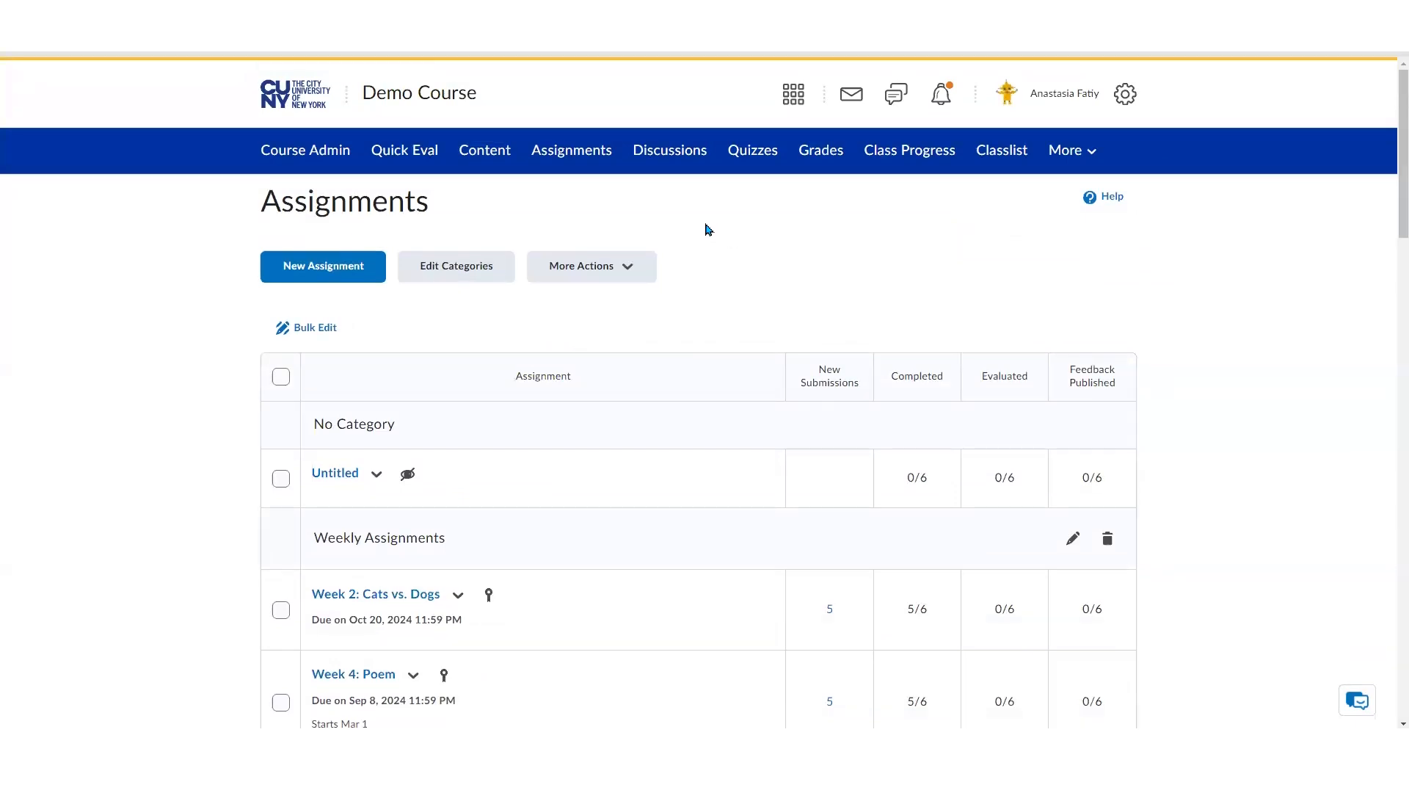
click(337, 160)
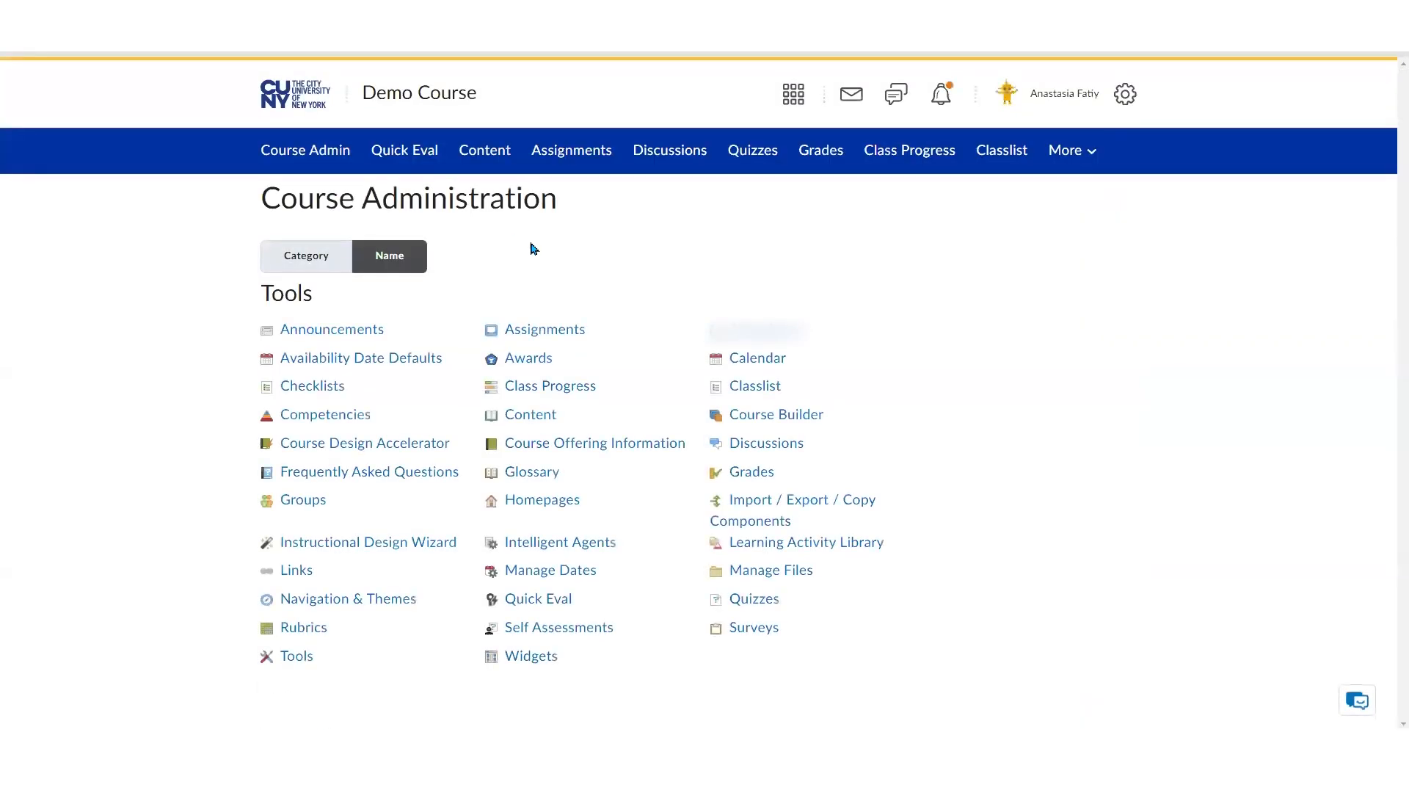
click(308, 628)
scroll(204, 581, down, 2)
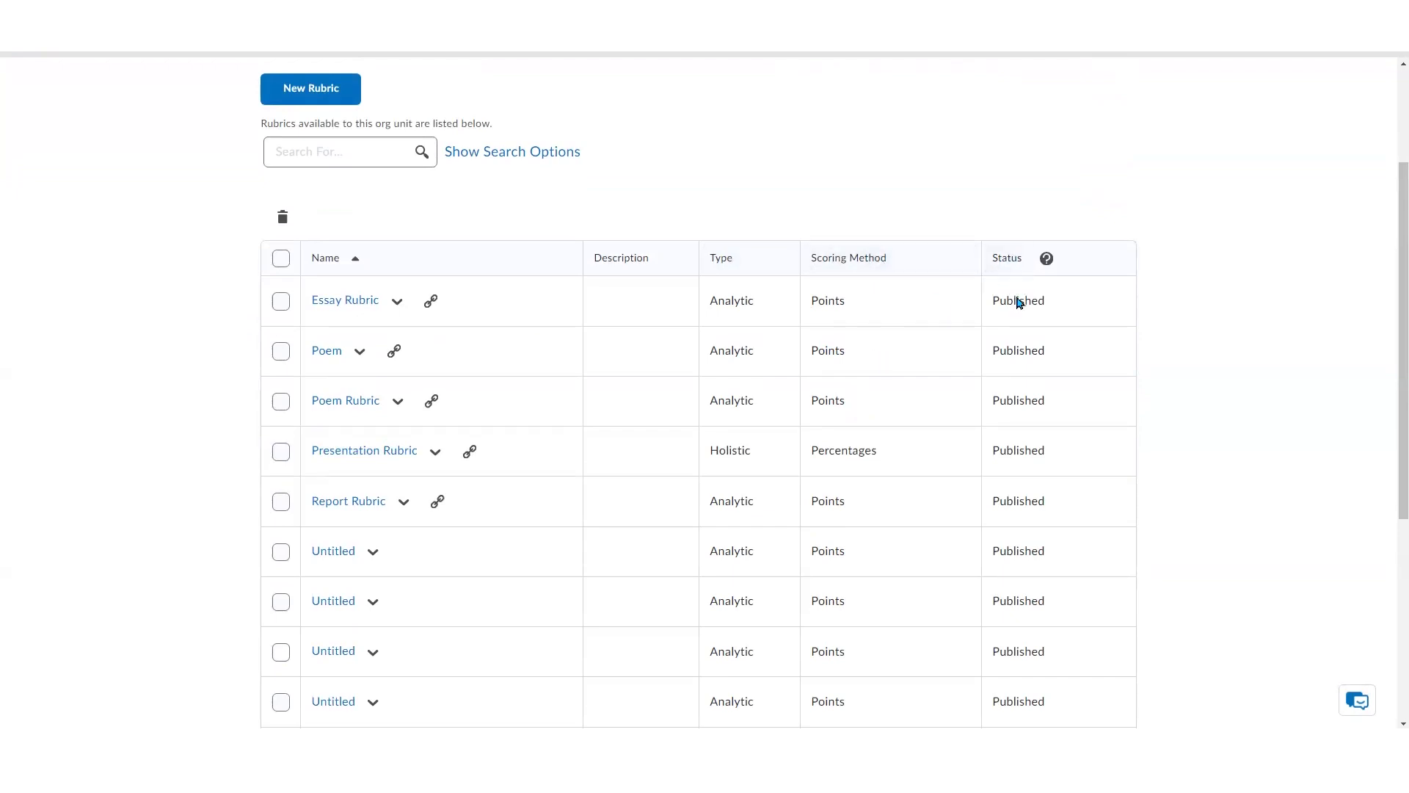
scroll(808, 403, up, 3)
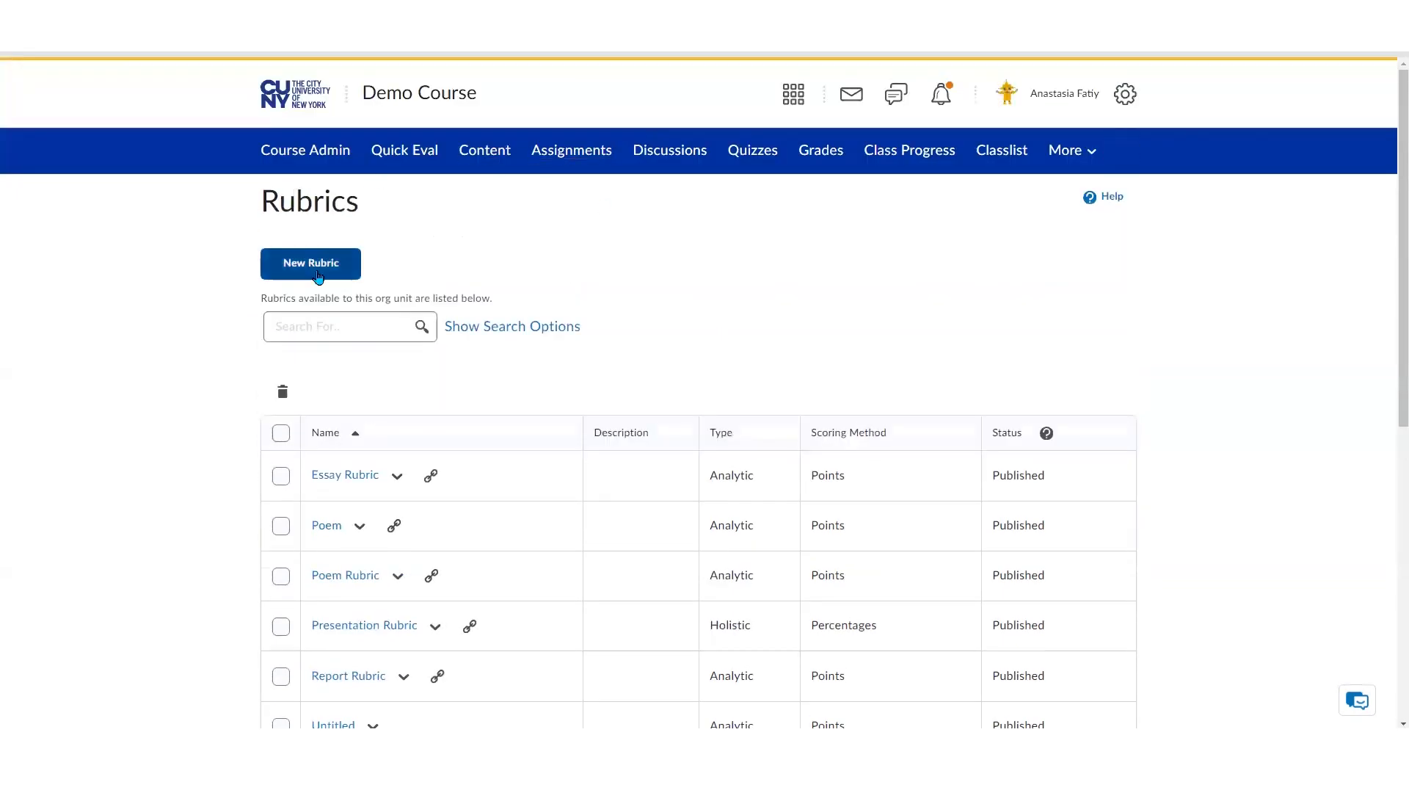
Start a new rubric and examine its type, scoring and level settings
click(347, 267)
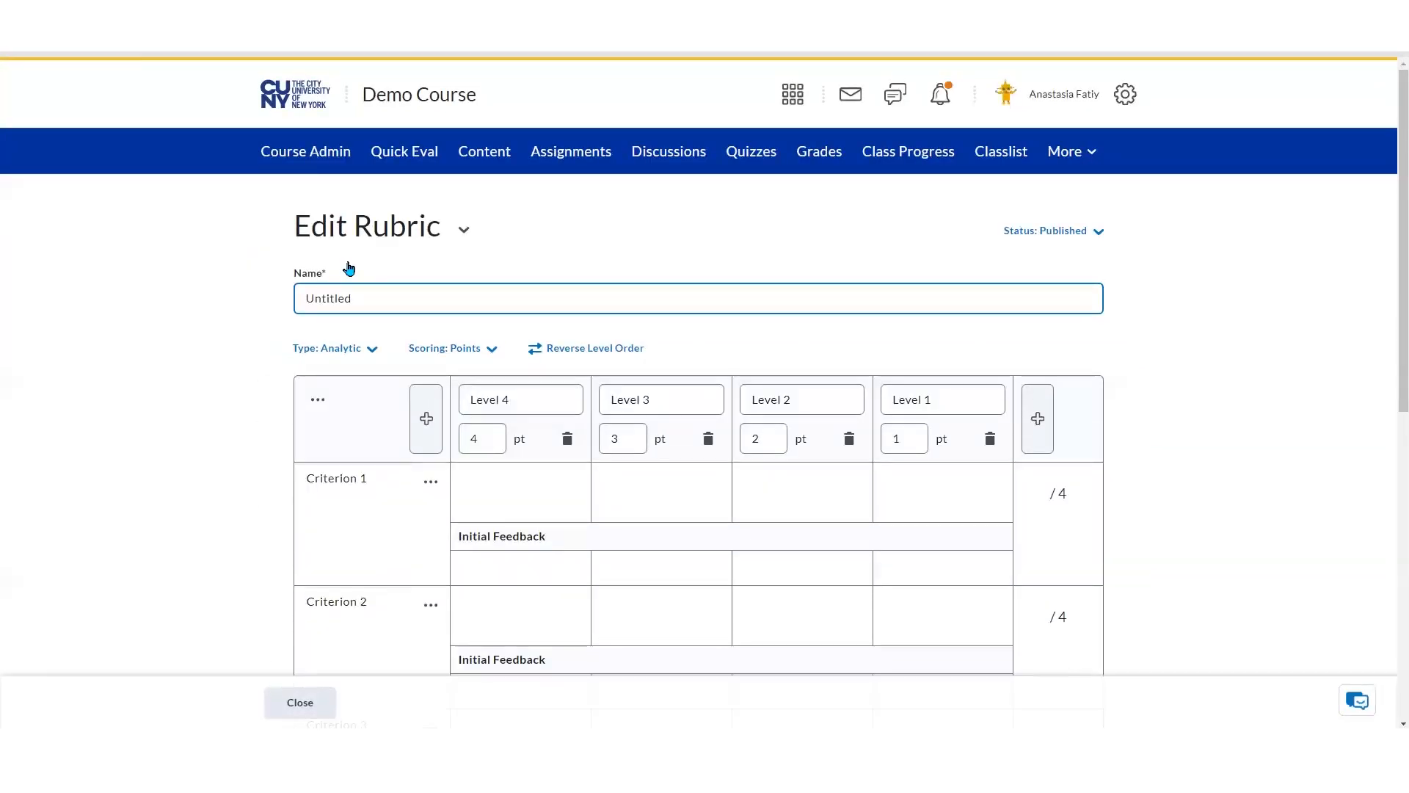
click(374, 351)
click(224, 346)
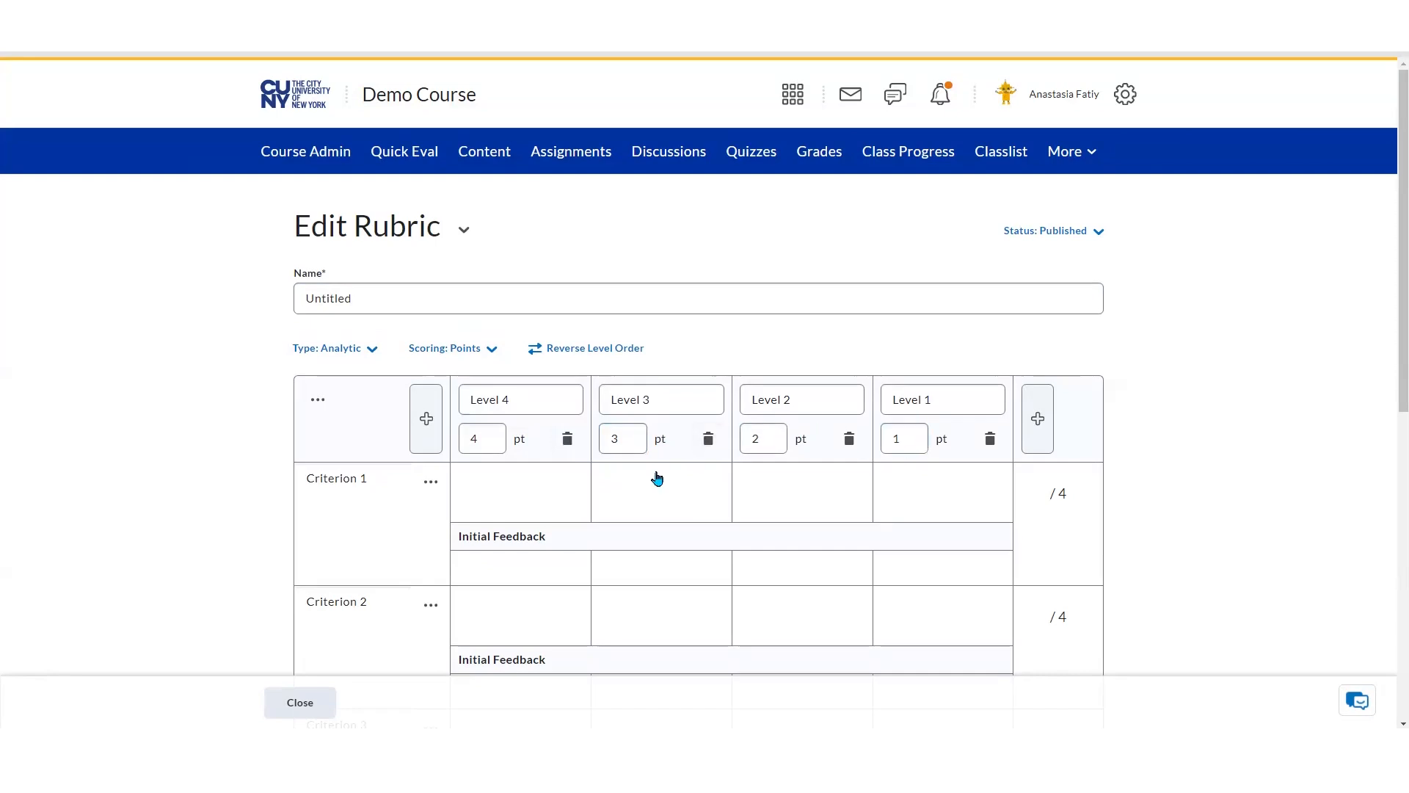
click(569, 440)
click(620, 252)
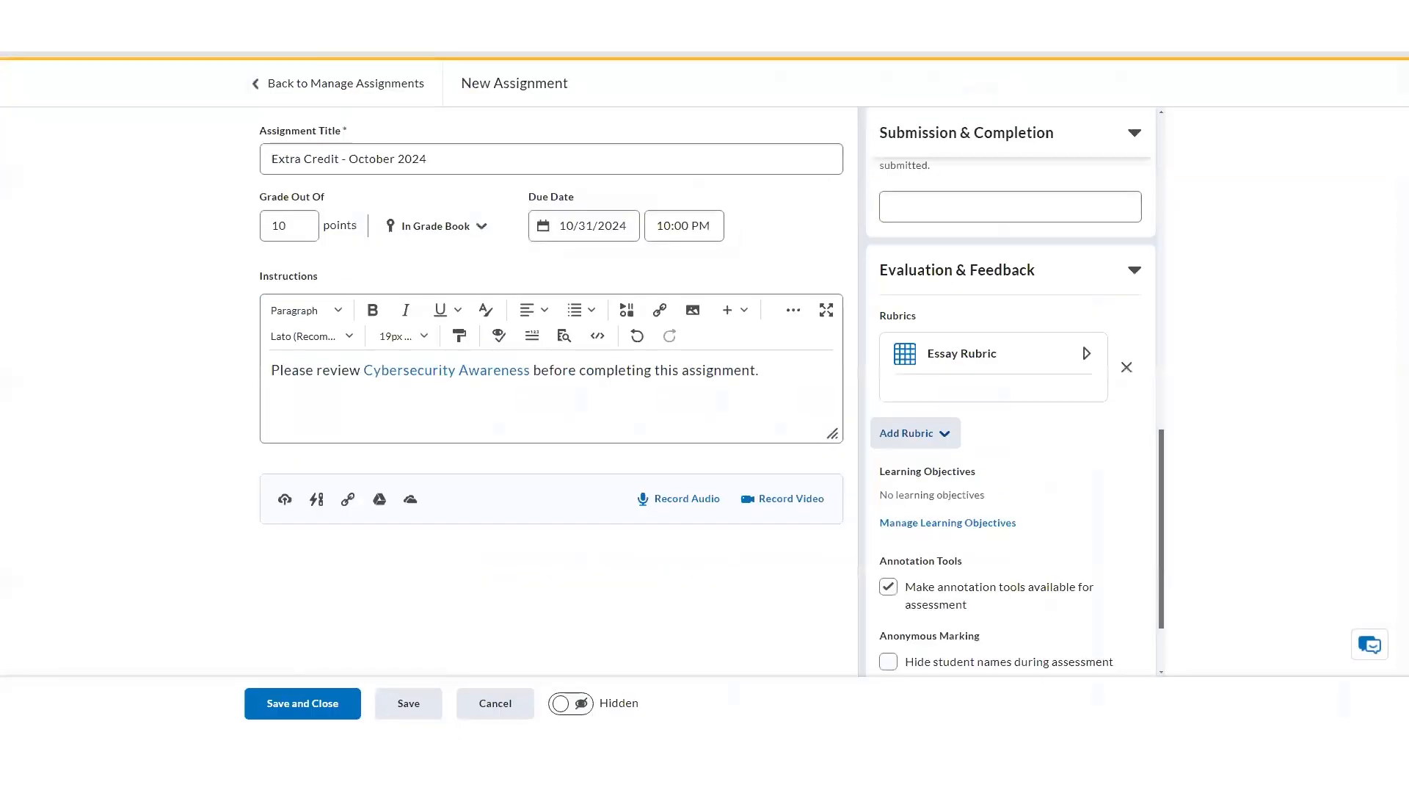
Clear the Hide student names during assessment option
scroll(1046, 400, down, 2)
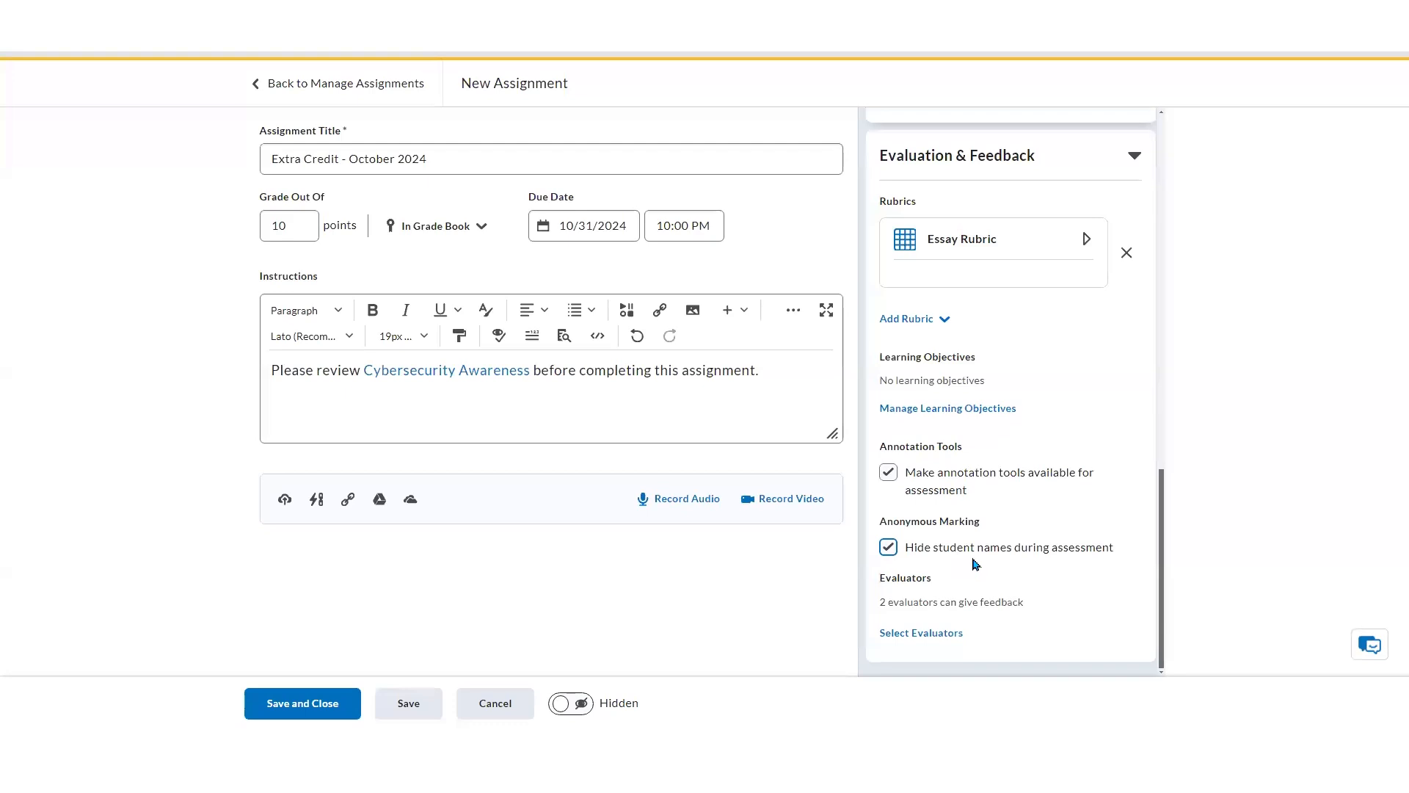
click(888, 547)
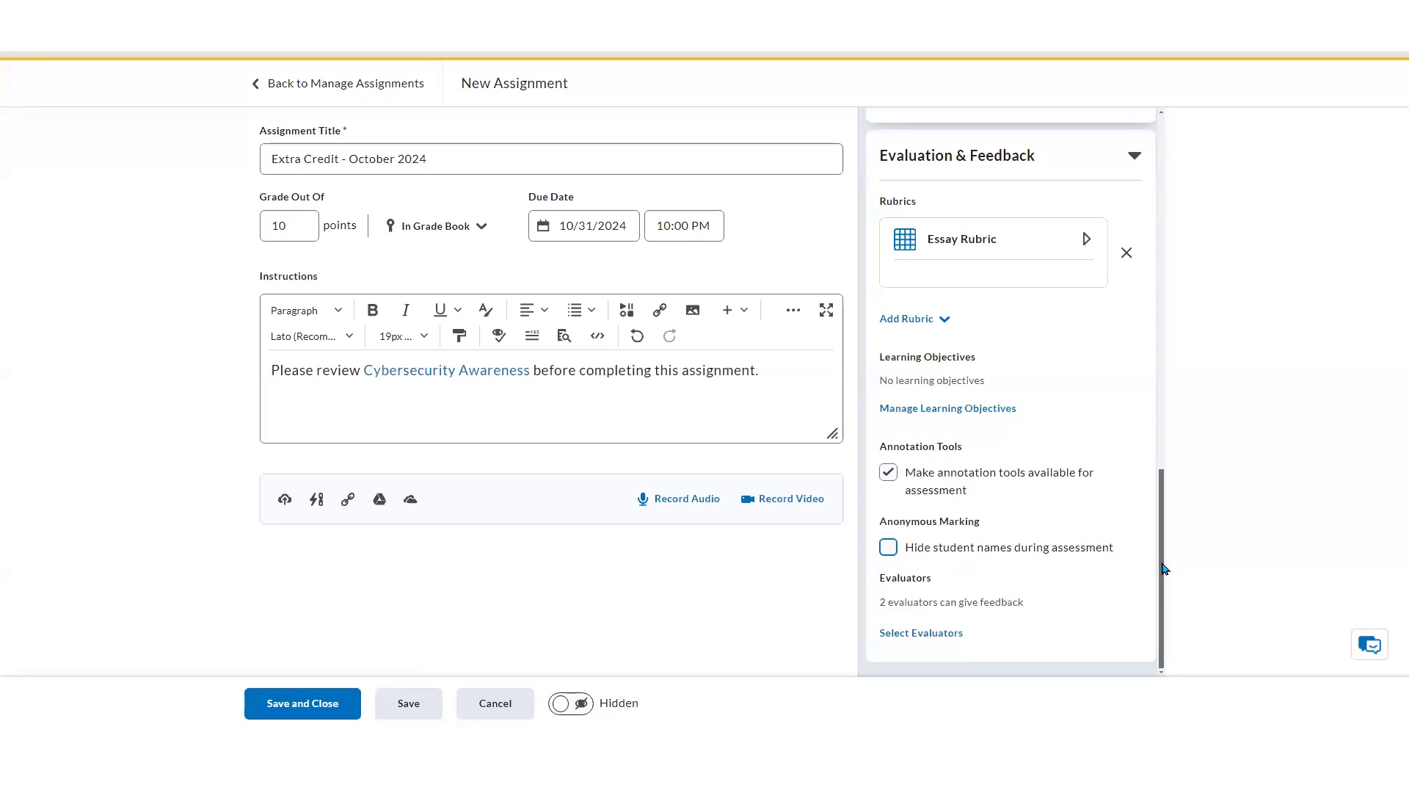
Open special access management, allowing special-access users to submit outside normal availability dates, and start adding users
drag(1165, 568, 1164, 277)
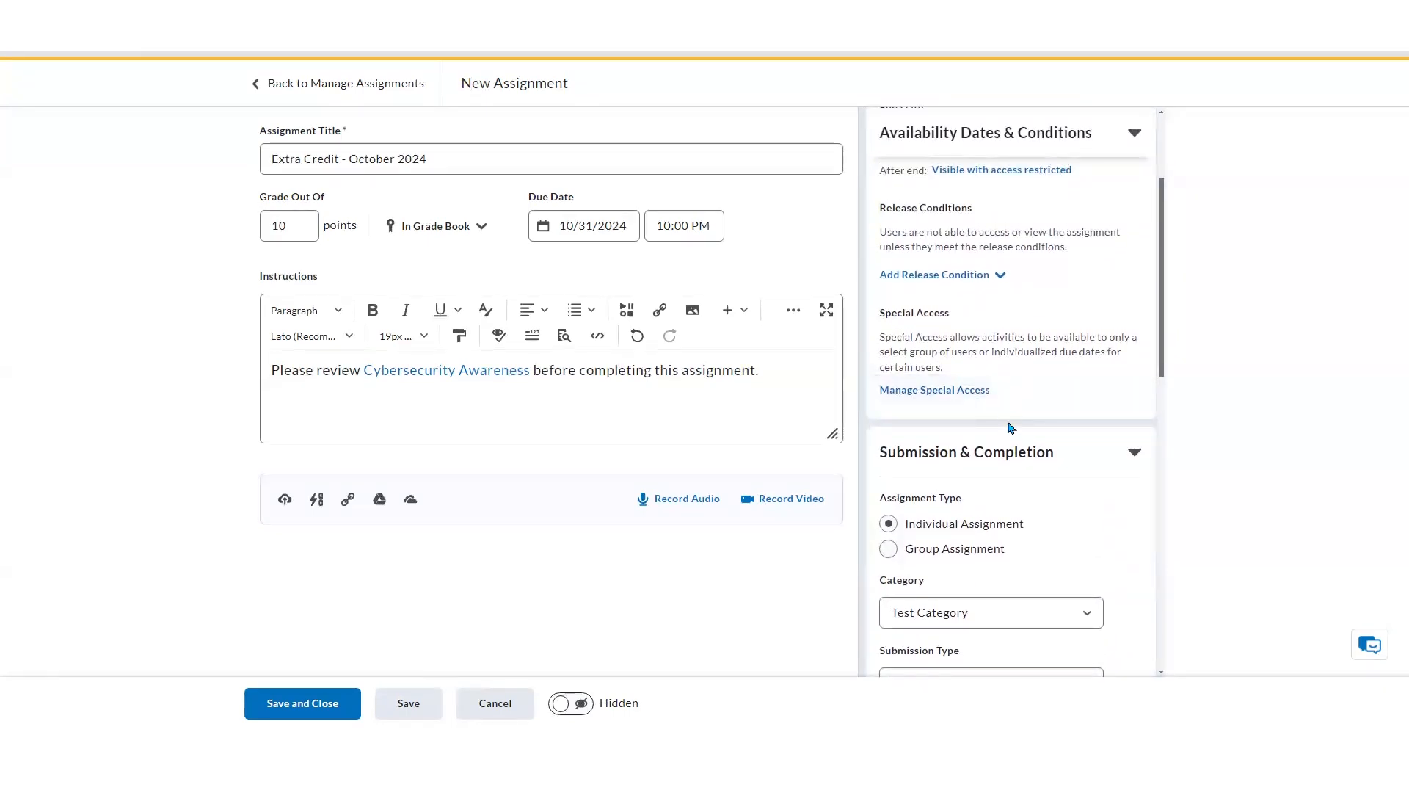
click(983, 396)
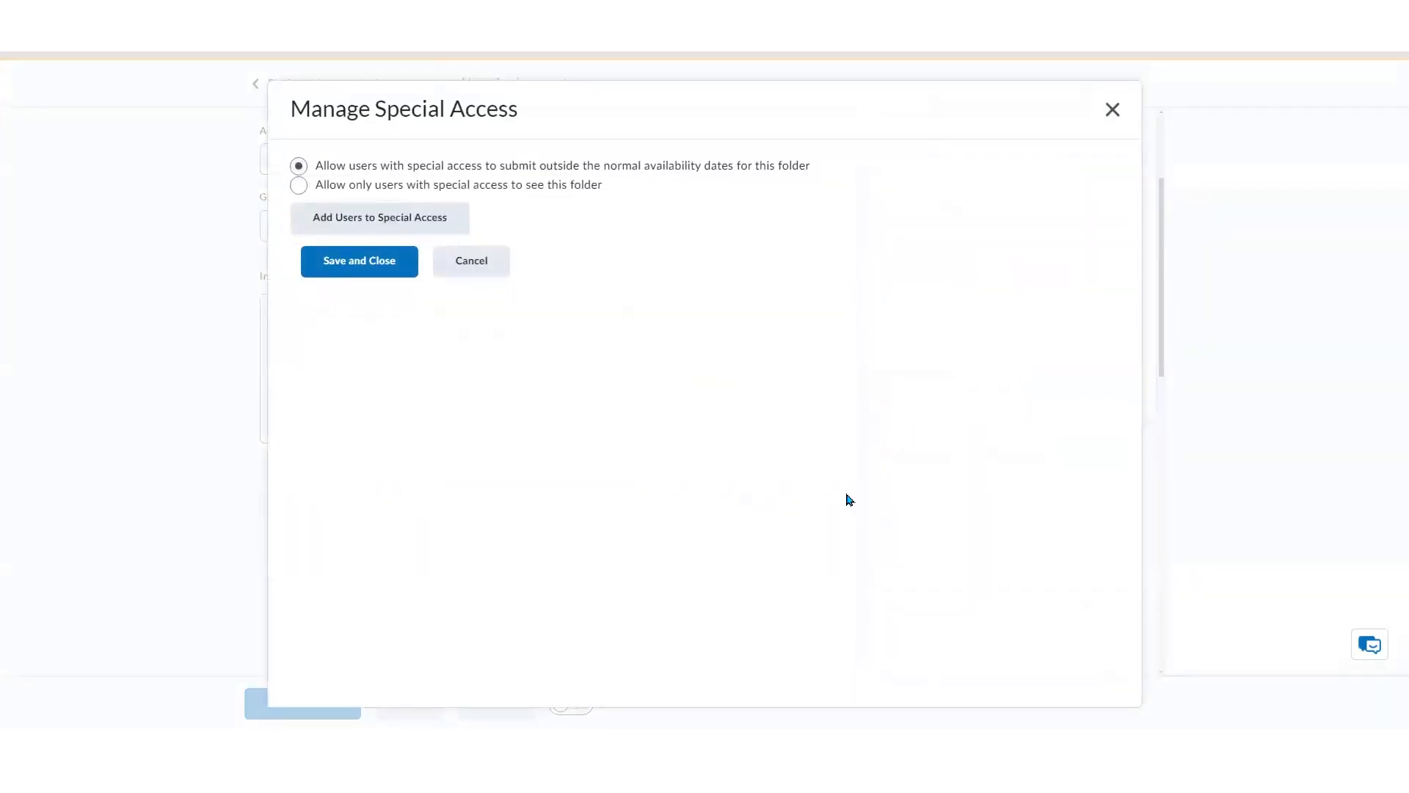
click(353, 169)
click(449, 230)
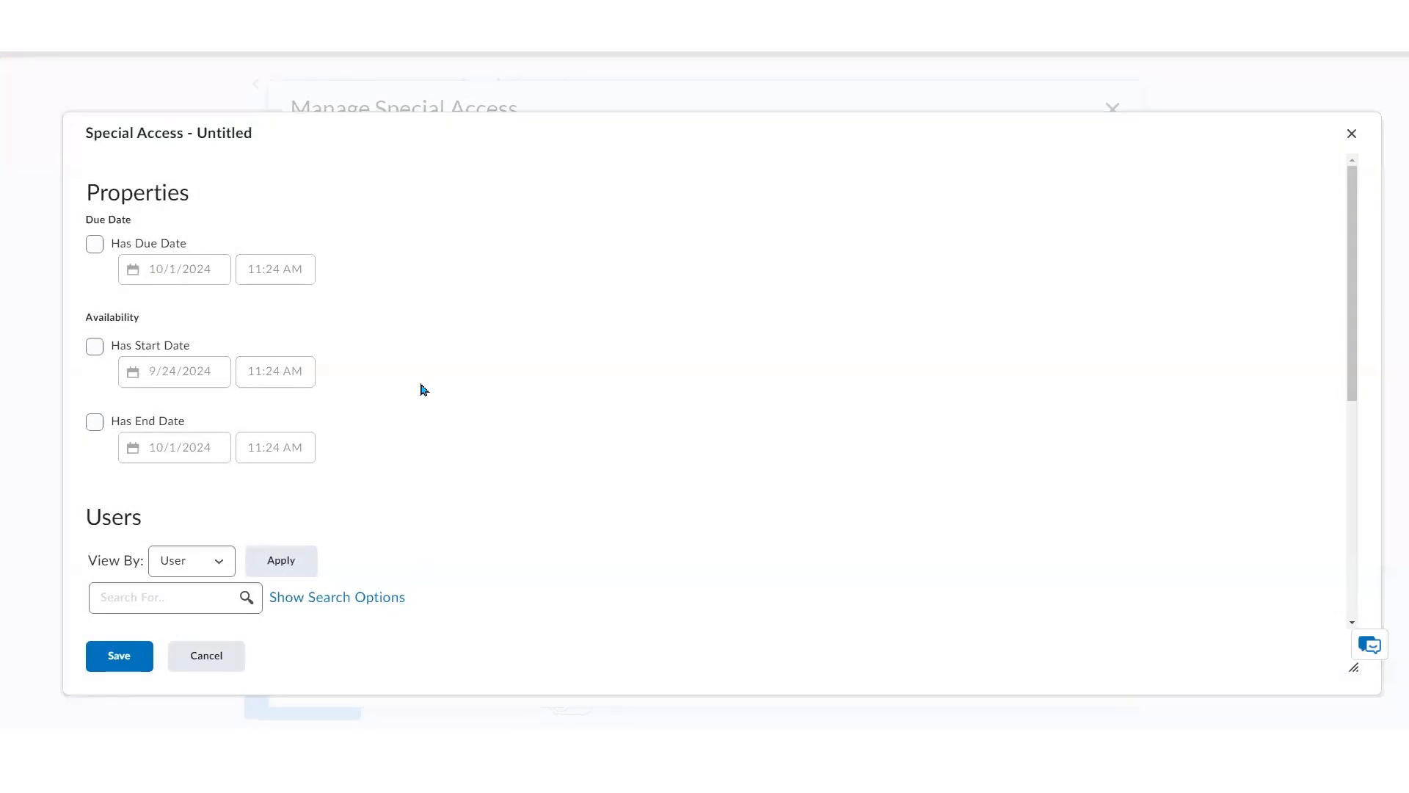
Enable a due date for the special access and set it to 11/8/2024
click(97, 246)
key(Tab)
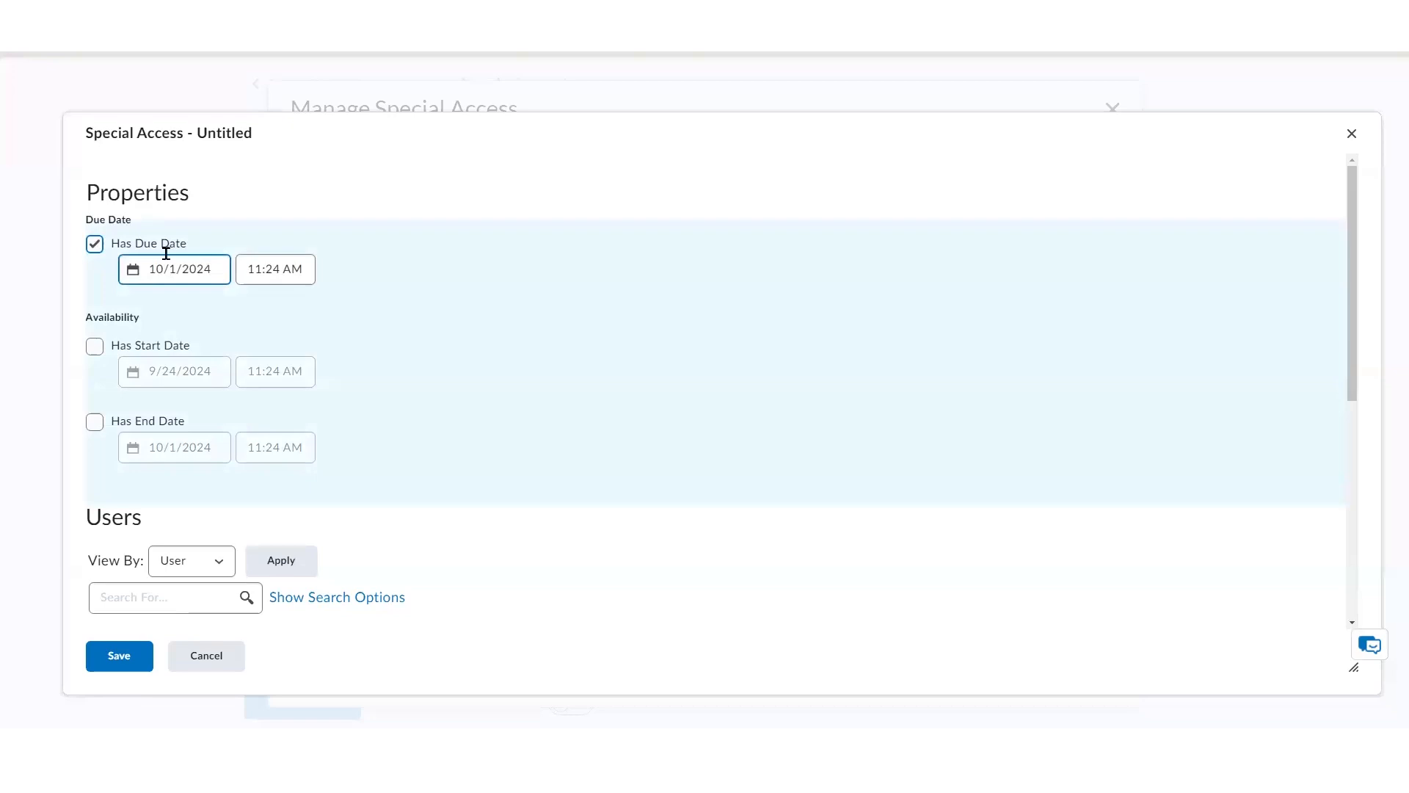
click(133, 276)
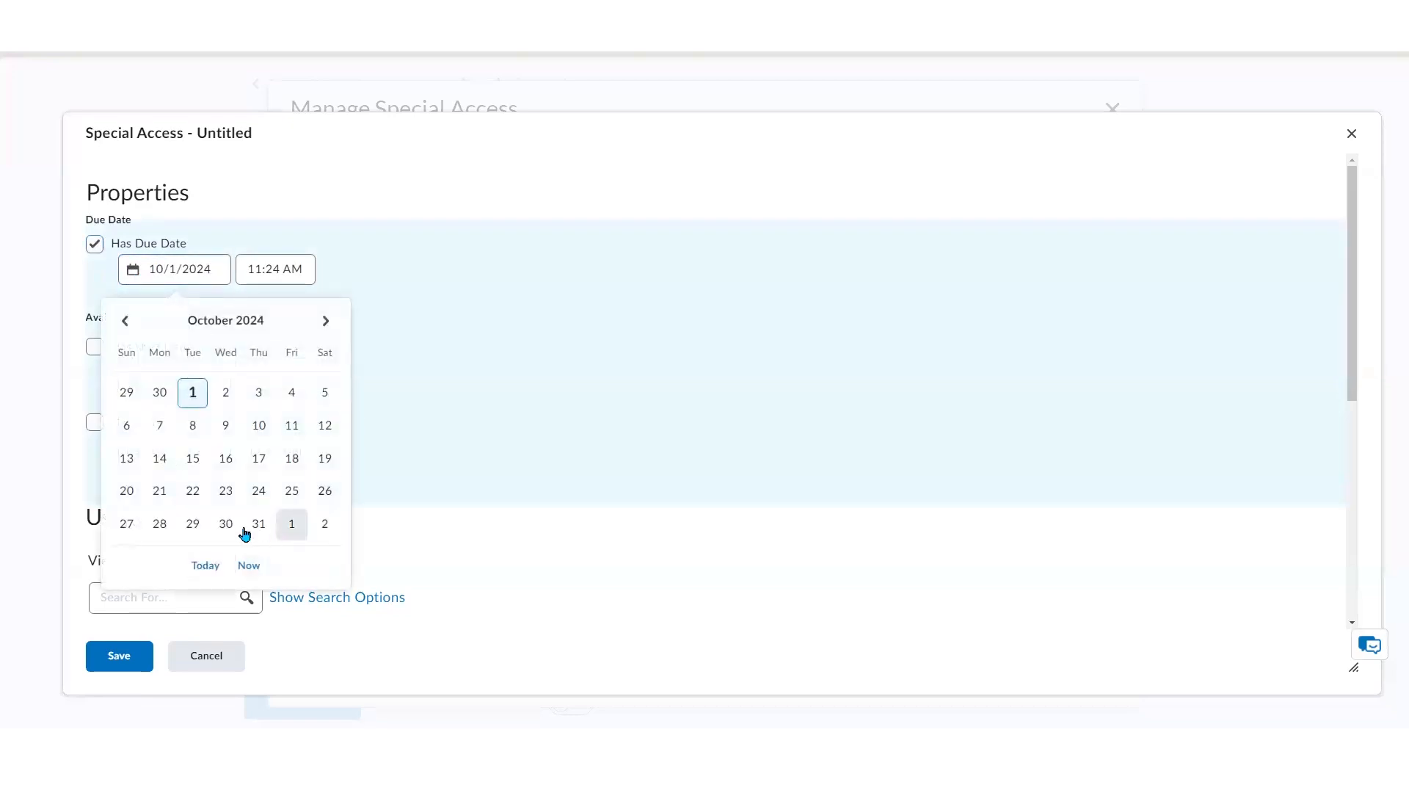
click(328, 332)
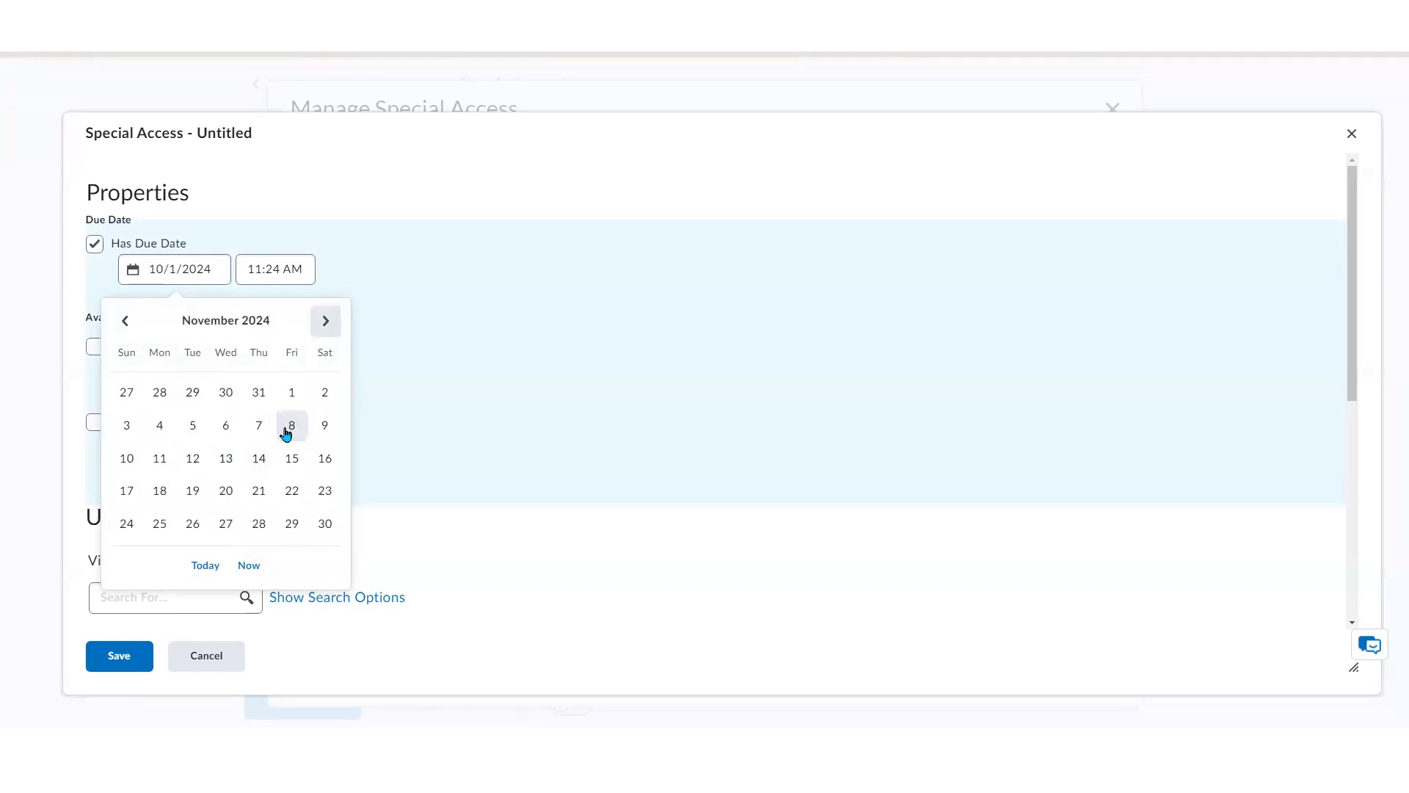
click(290, 430)
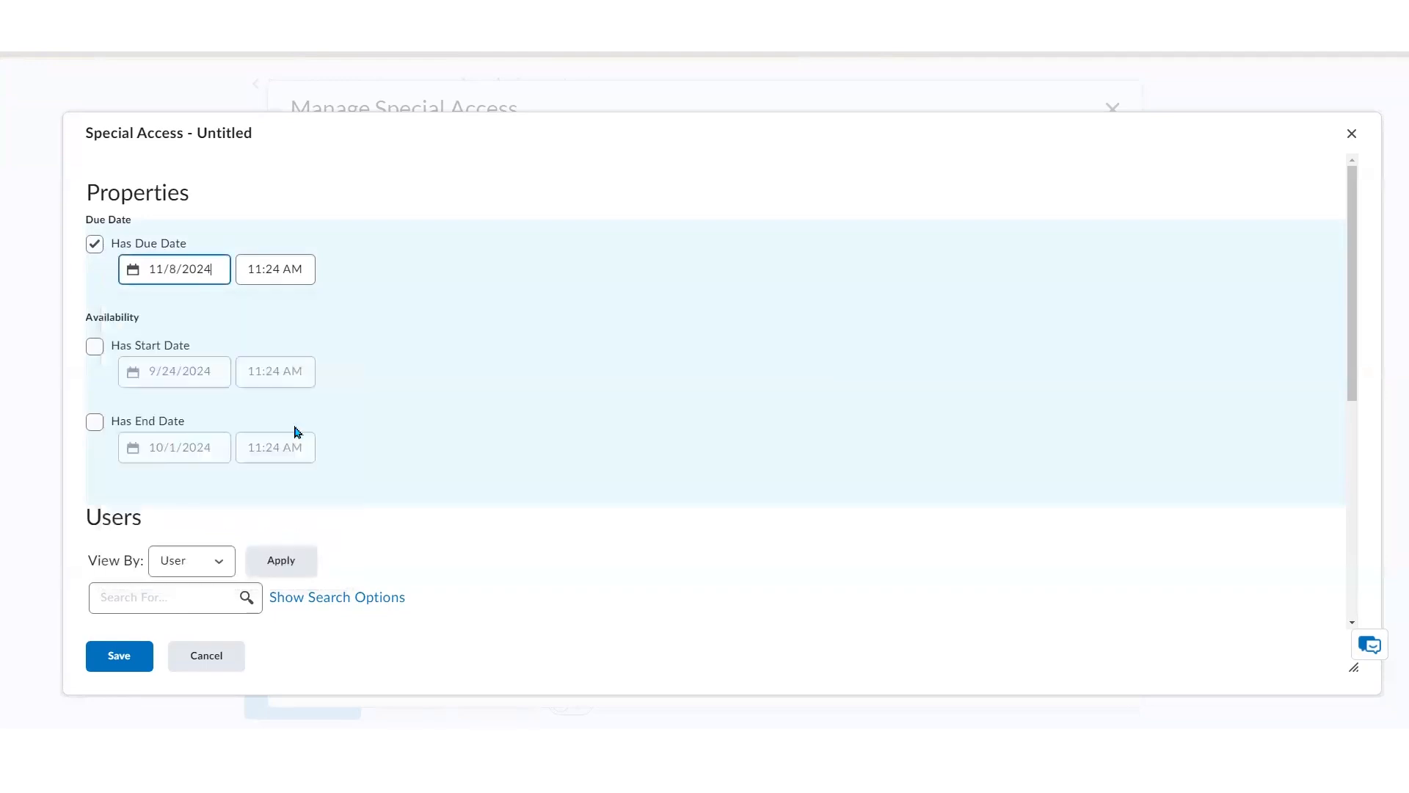
Enable a start date and an end date for the special access, setting the end date to 11/8/2024
click(94, 348)
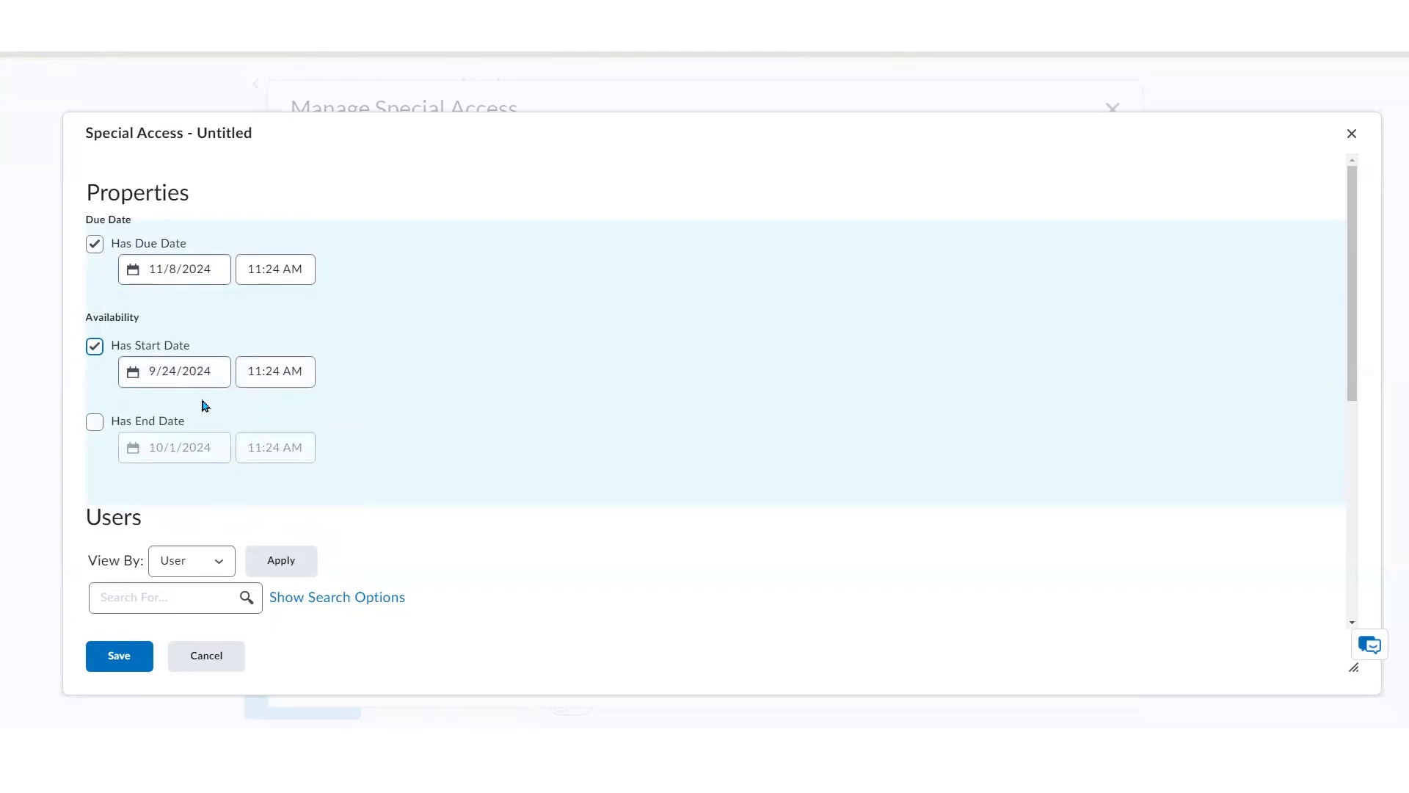
click(94, 424)
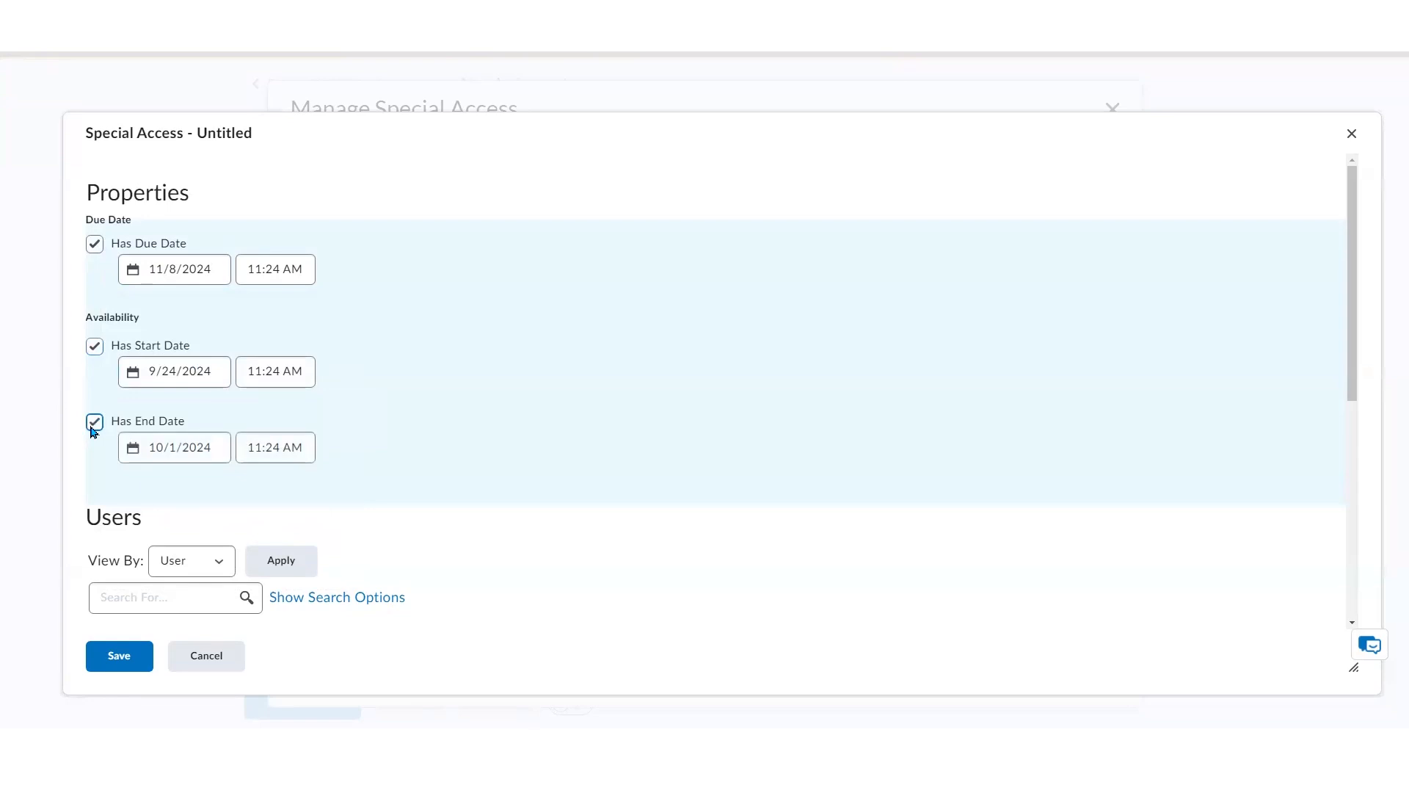
click(132, 445)
click(325, 372)
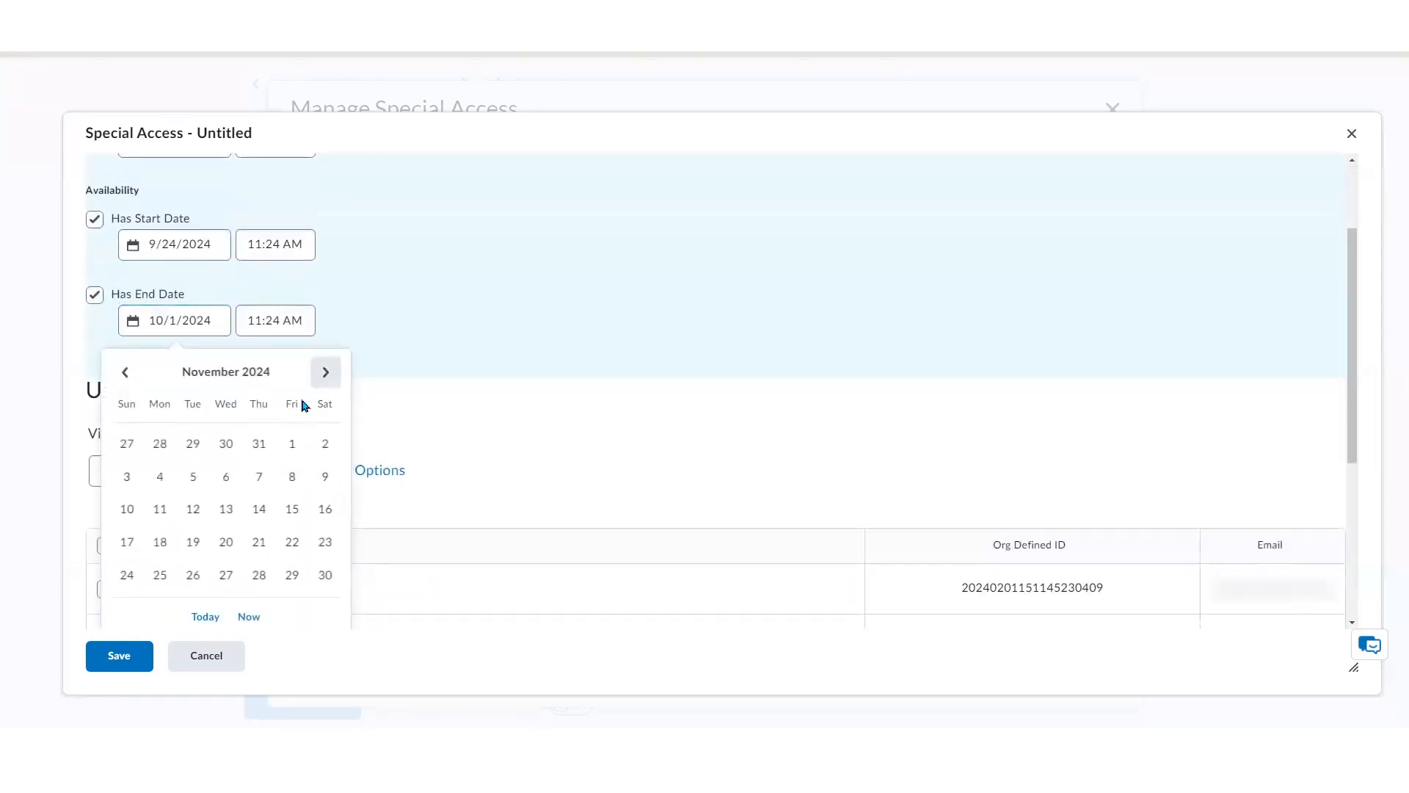
click(292, 477)
click(405, 422)
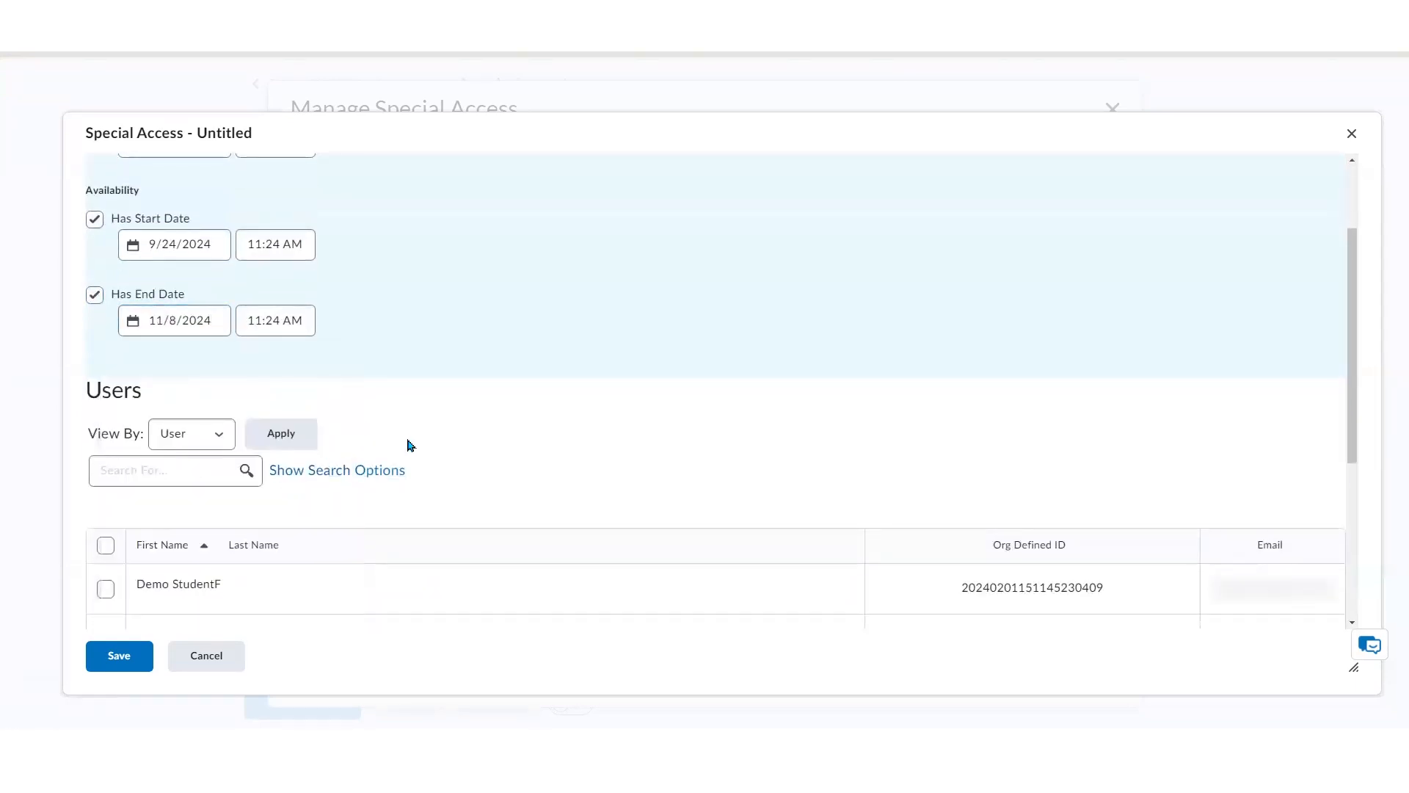
Select demo students E and B as special-access users and save the special access entry
scroll(418, 338, up, 2)
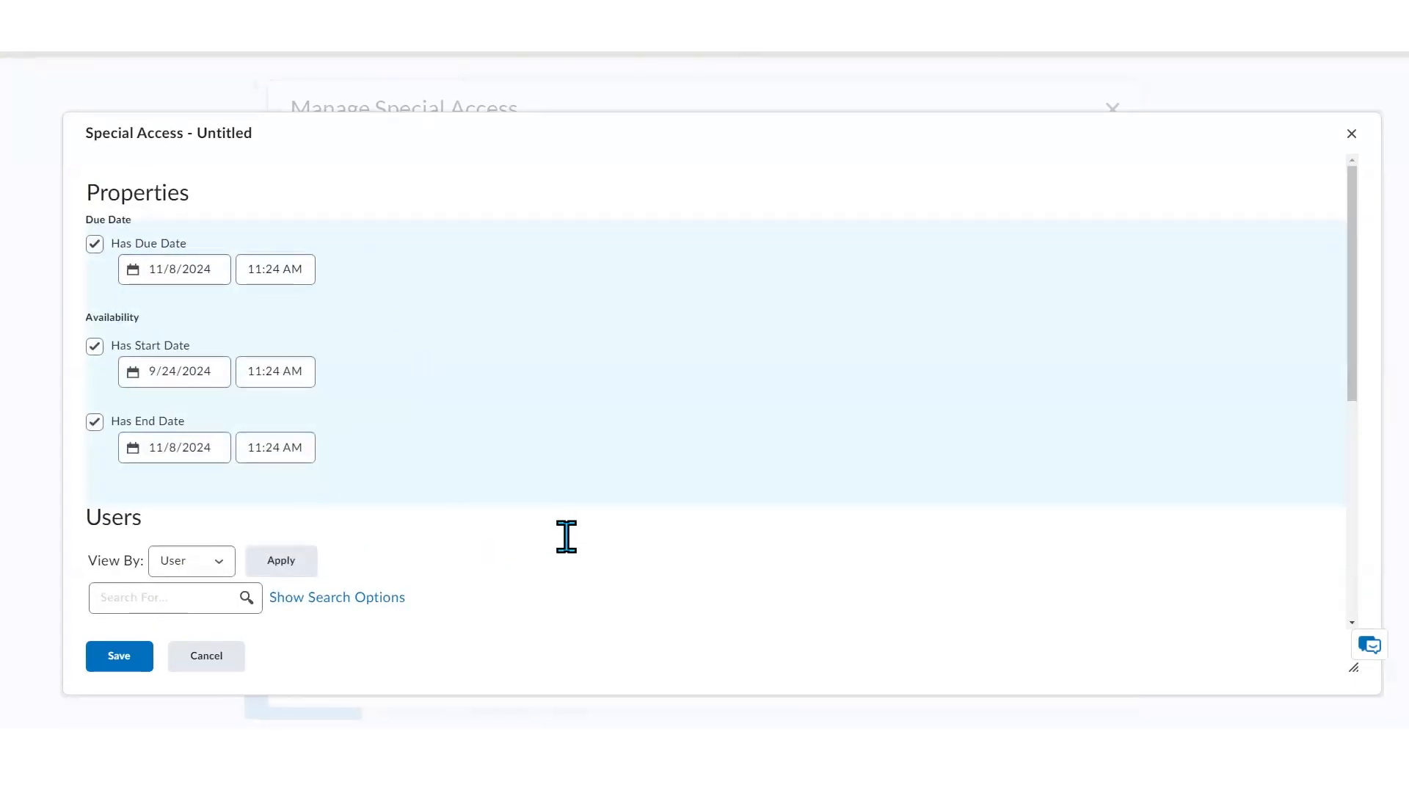
scroll(563, 543, down, 5)
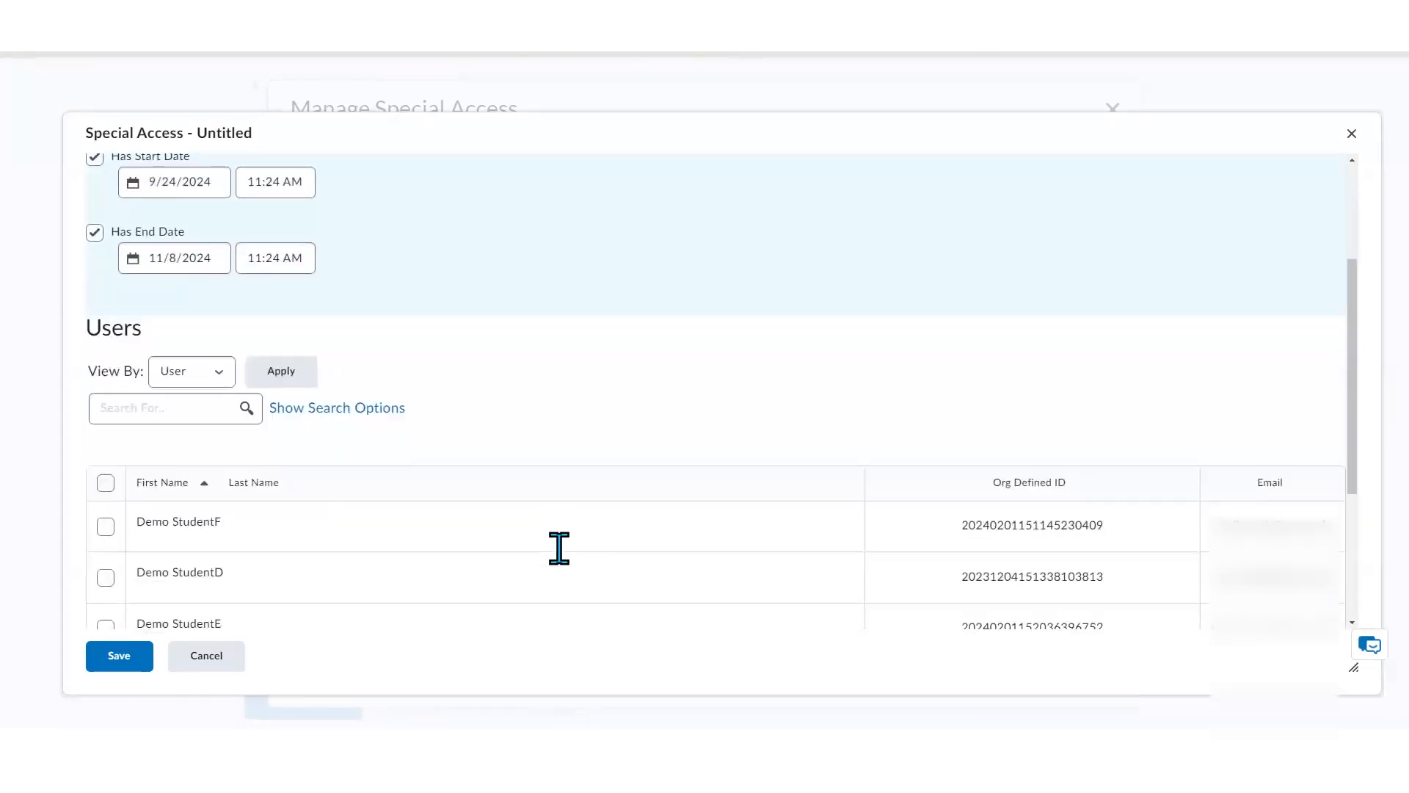
scroll(559, 549, down, 1)
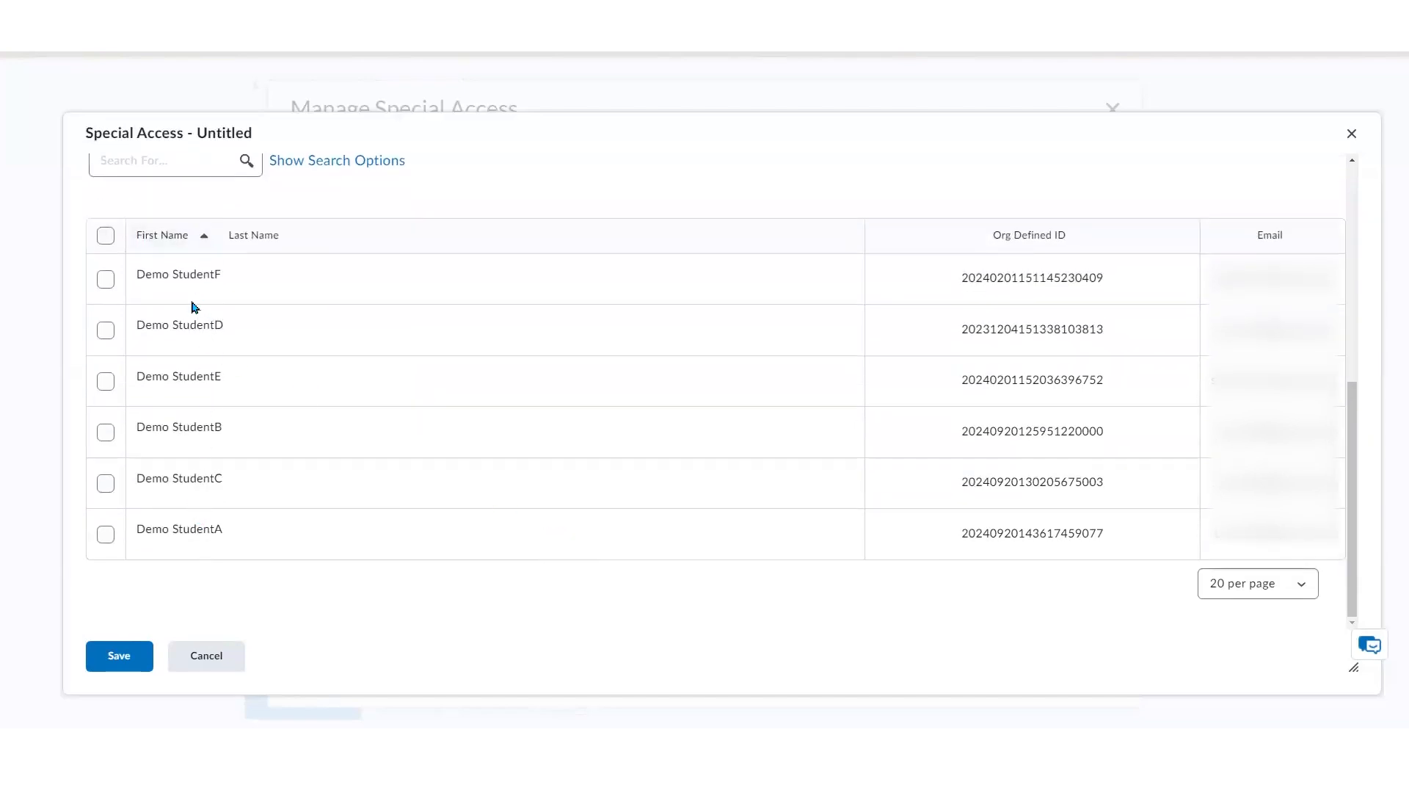
click(106, 381)
click(105, 433)
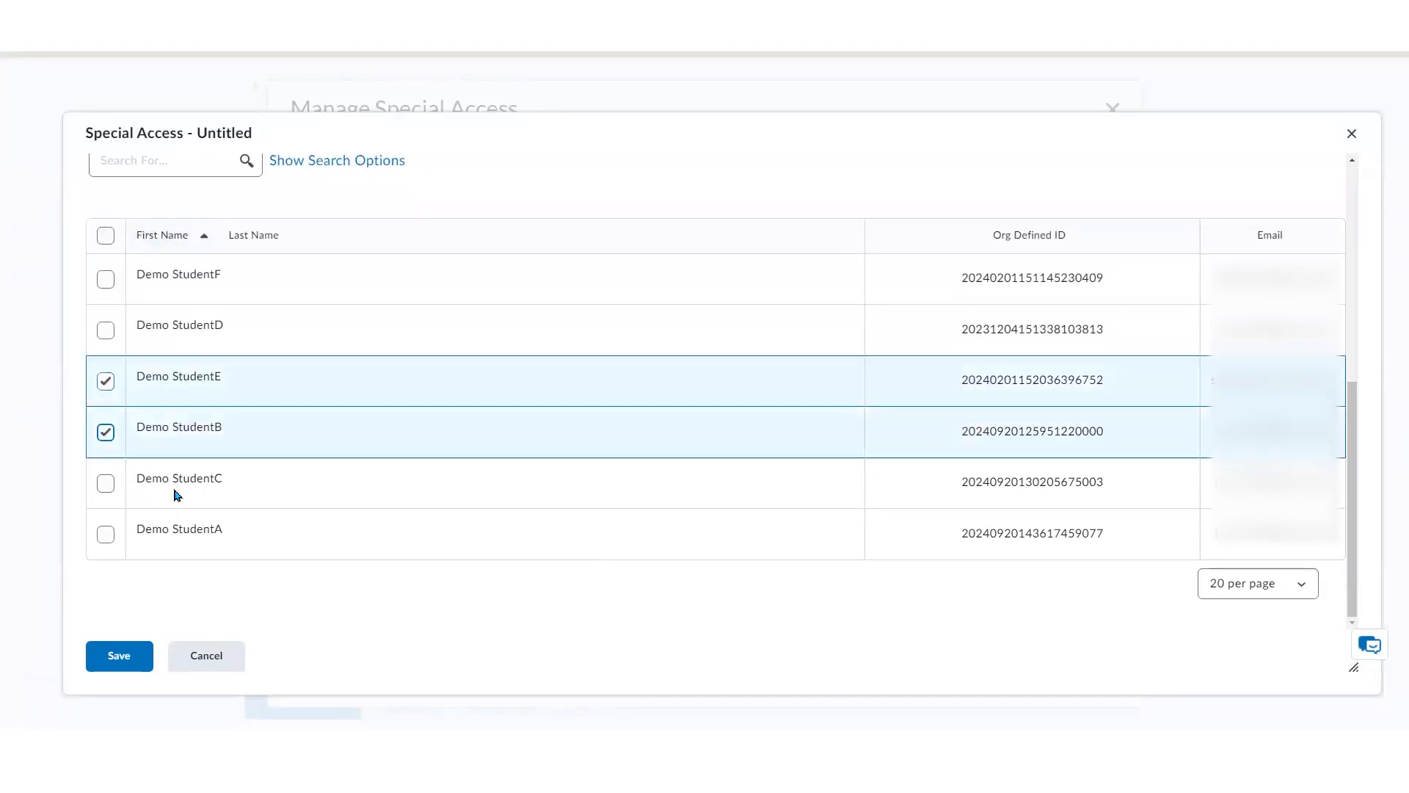
click(117, 655)
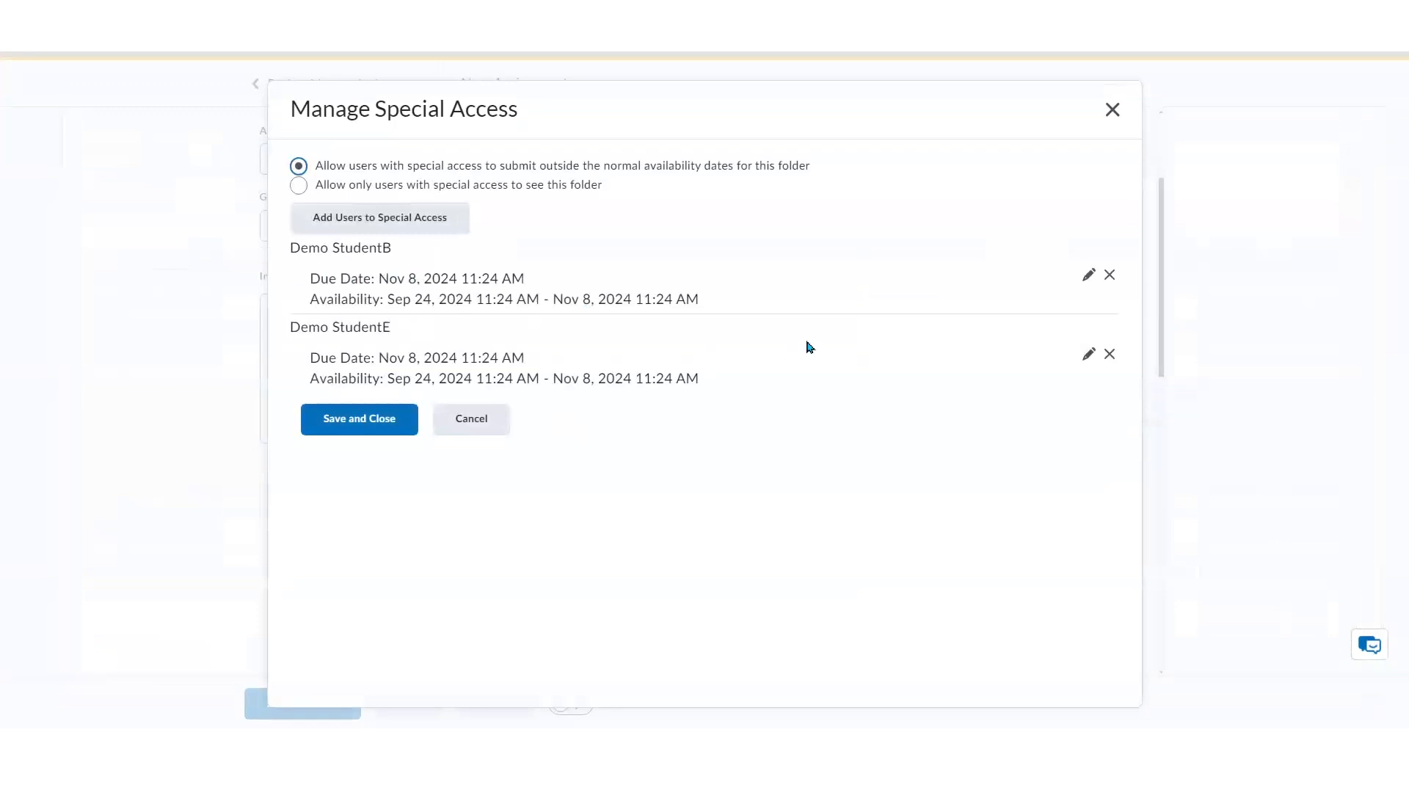
Save and close the special access management settings
click(1110, 276)
click(372, 425)
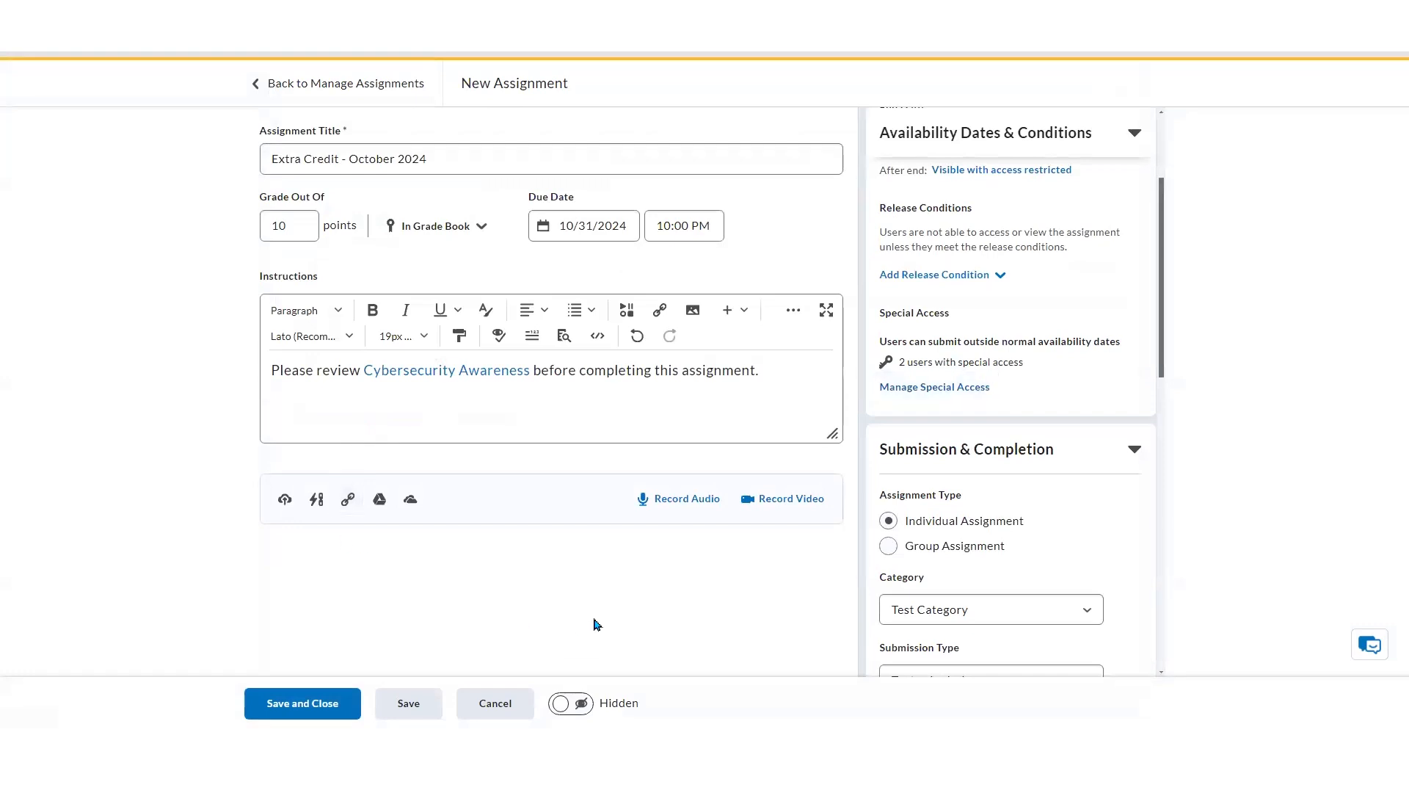
Make the assignment visible to students and save and close it
click(577, 711)
scroll(1163, 367, up, 3)
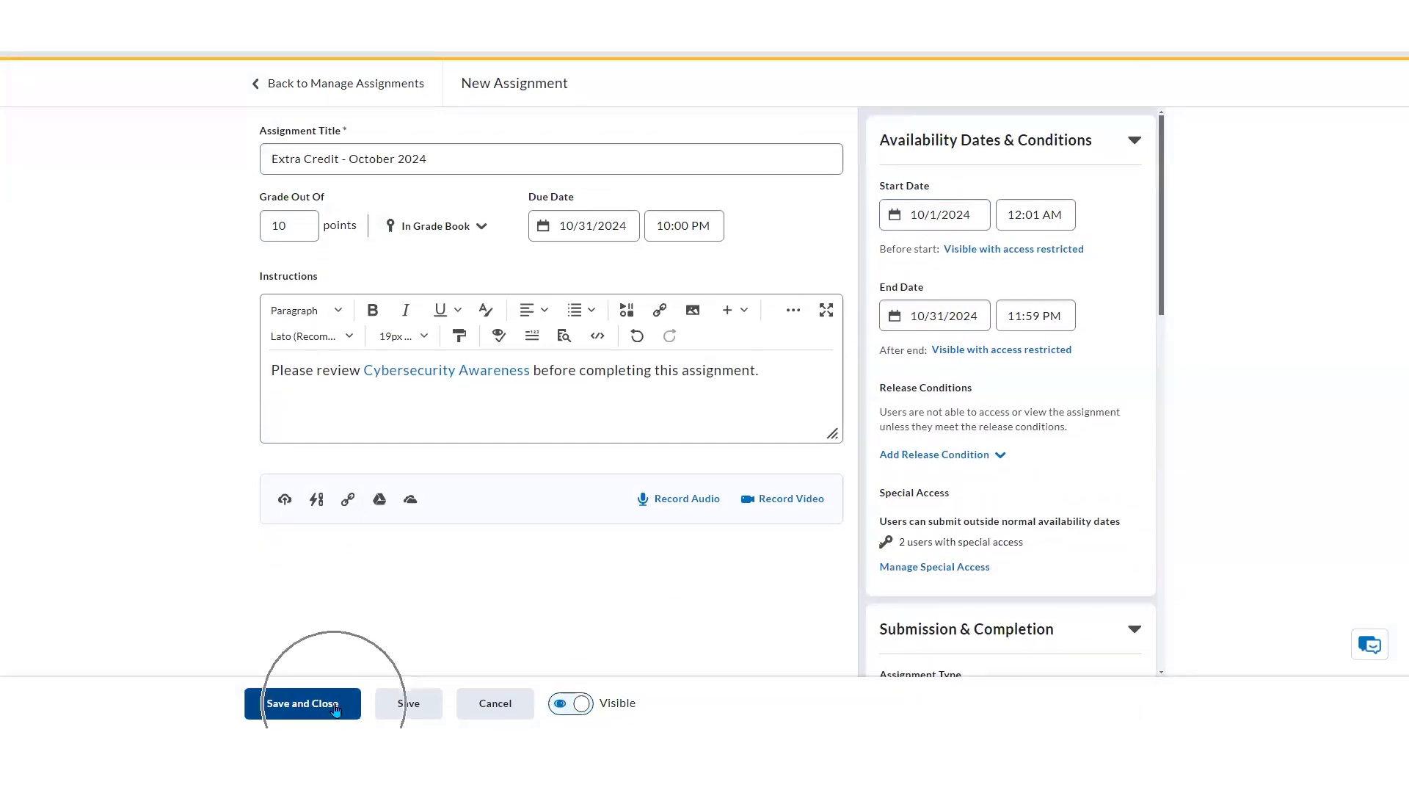
click(337, 707)
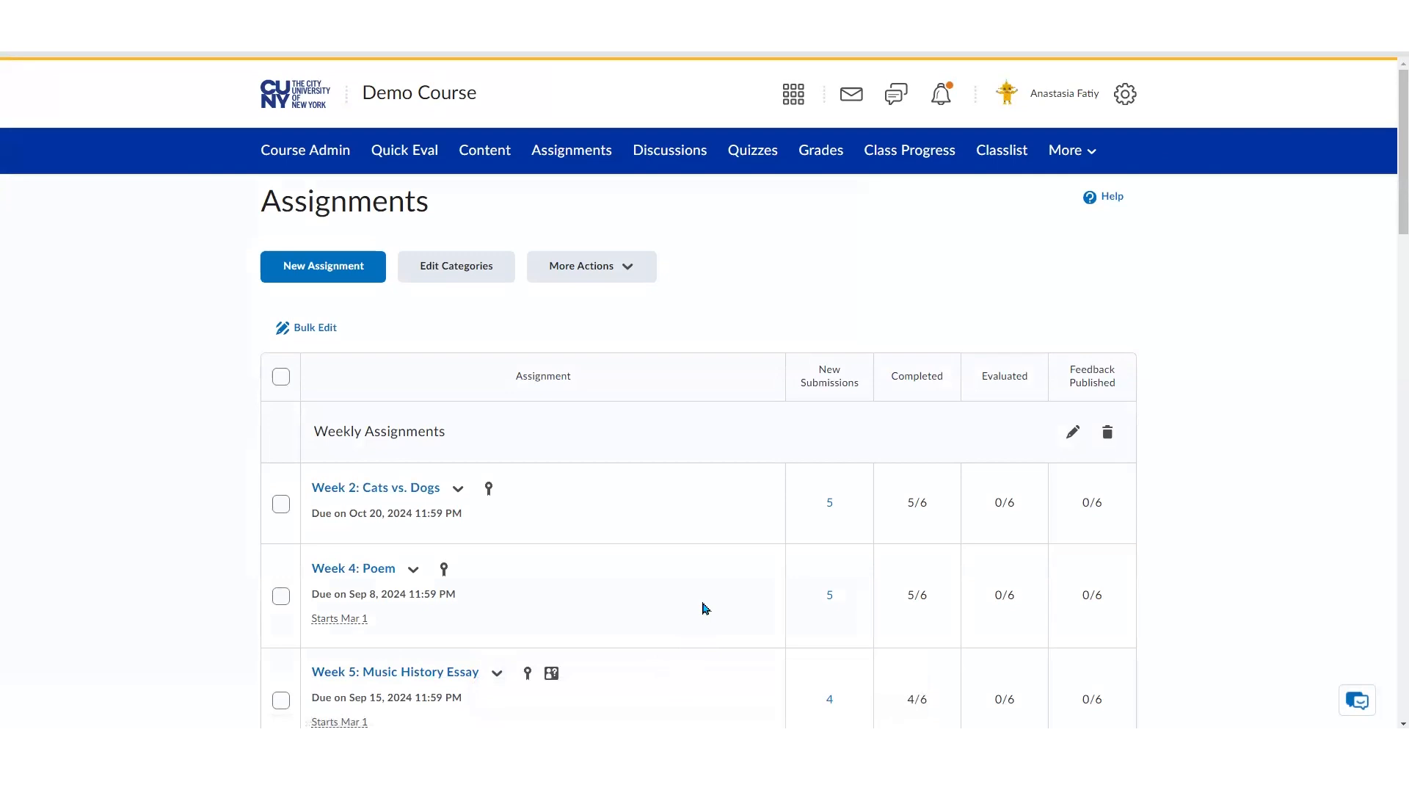
Review the assignments list and the status icons beside each assignment
scroll(702, 607, down, 2)
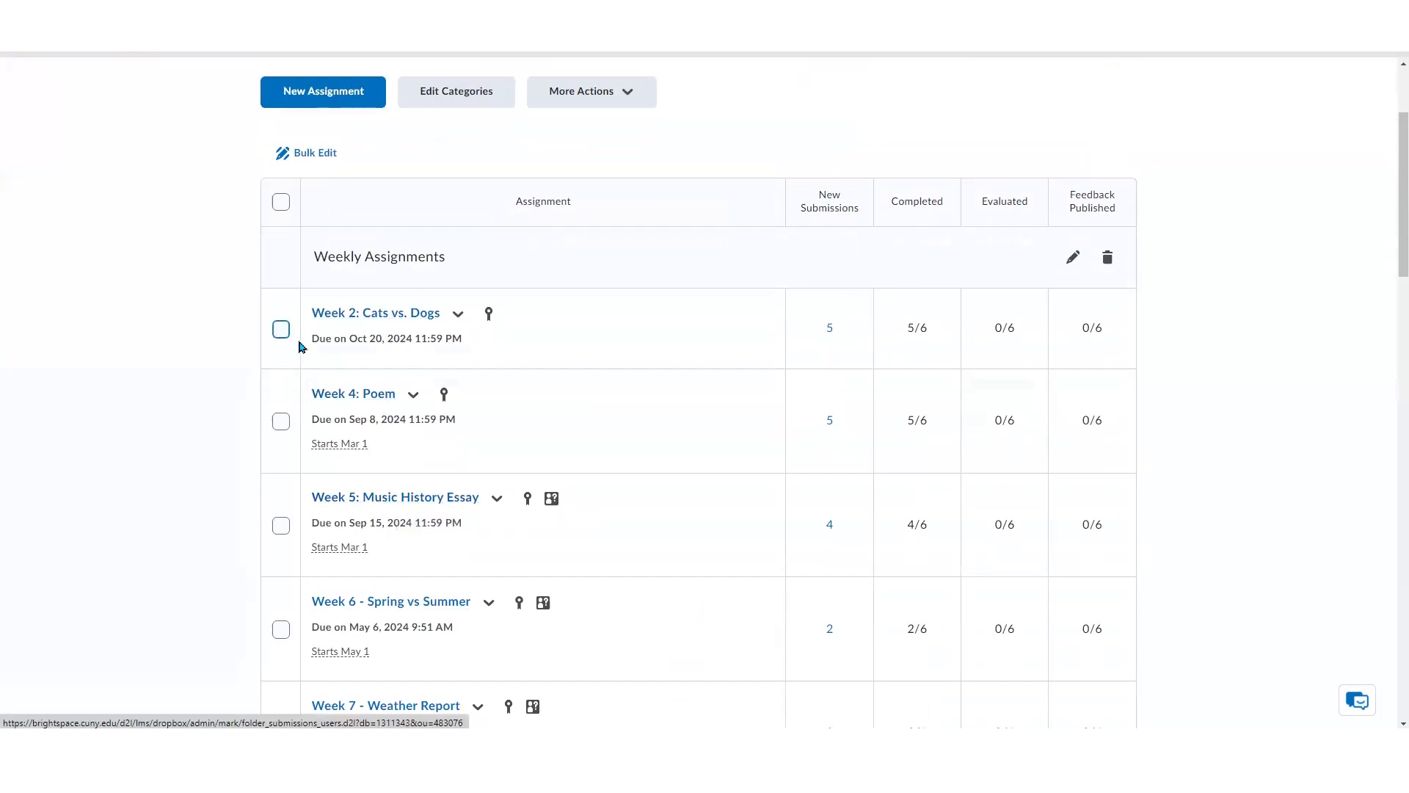
drag(307, 345, 492, 365)
click(505, 362)
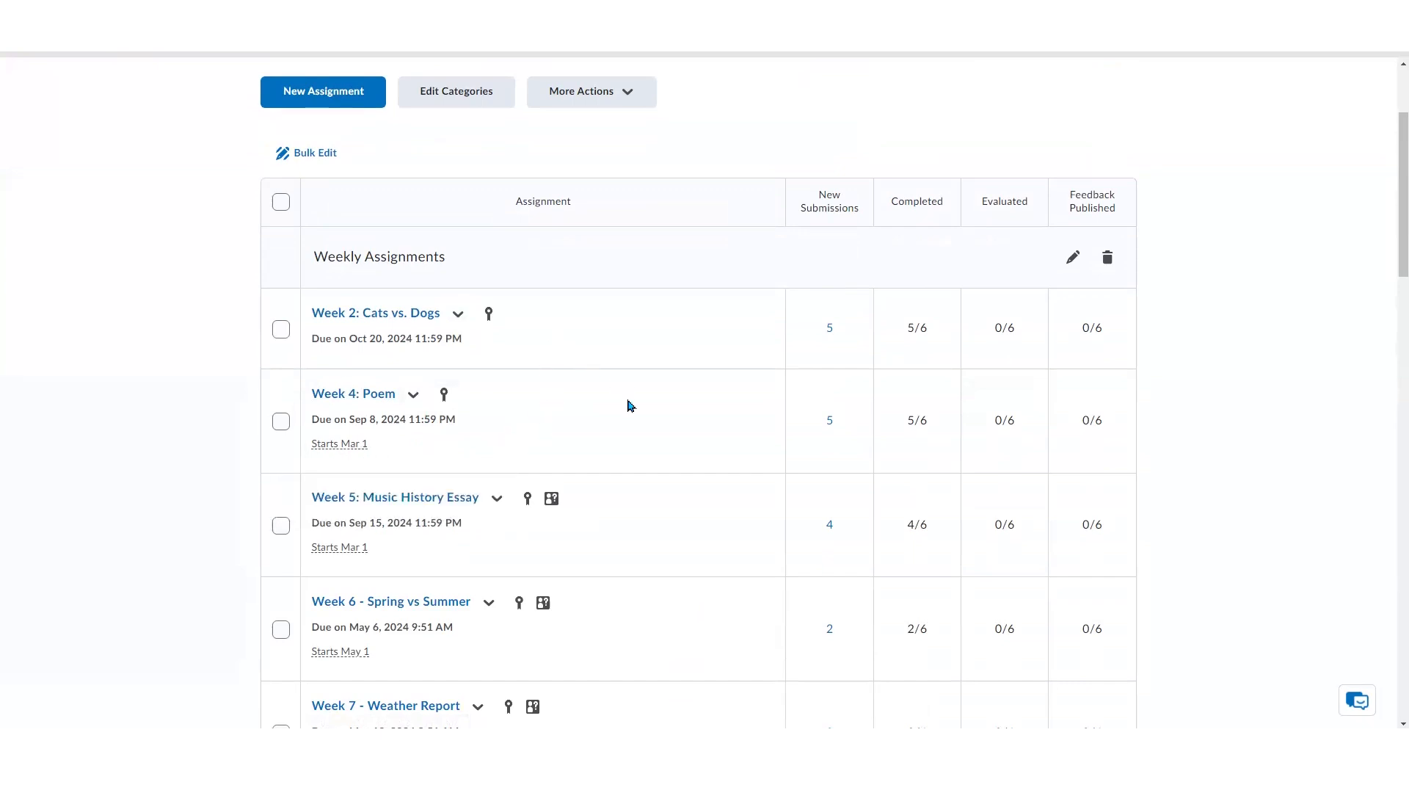
scroll(629, 404, down, 2)
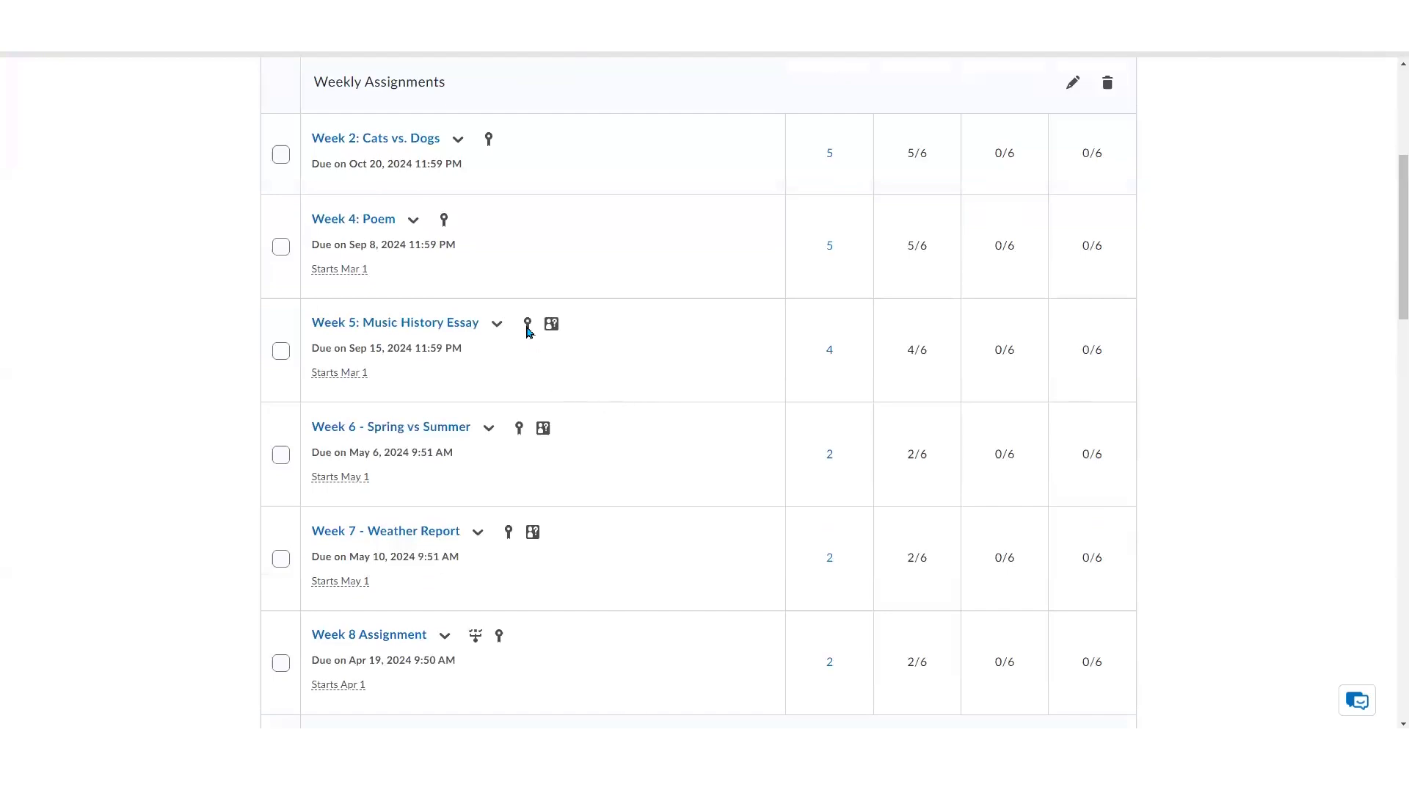
mouse_move(528, 330)
mouse_move(476, 641)
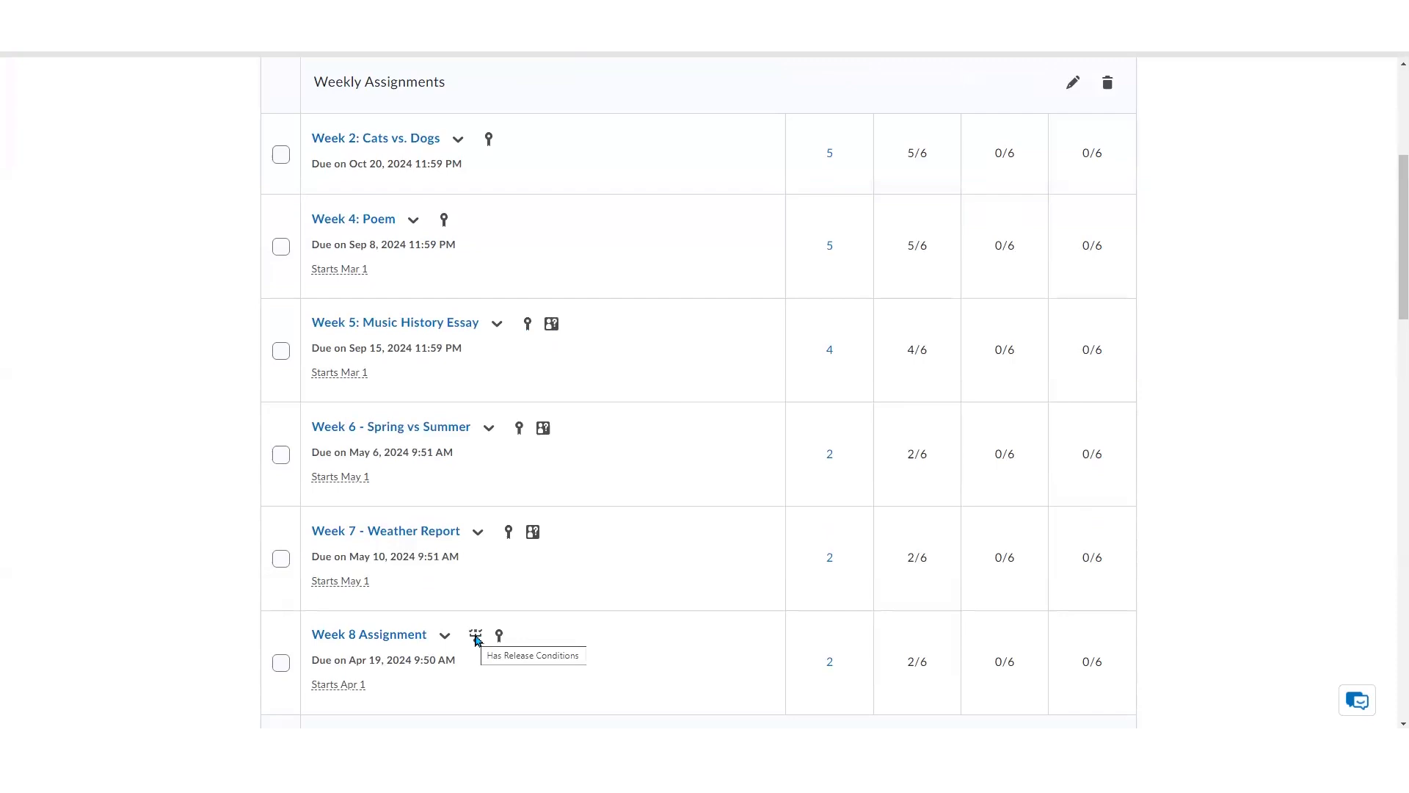
scroll(609, 596, up, 2)
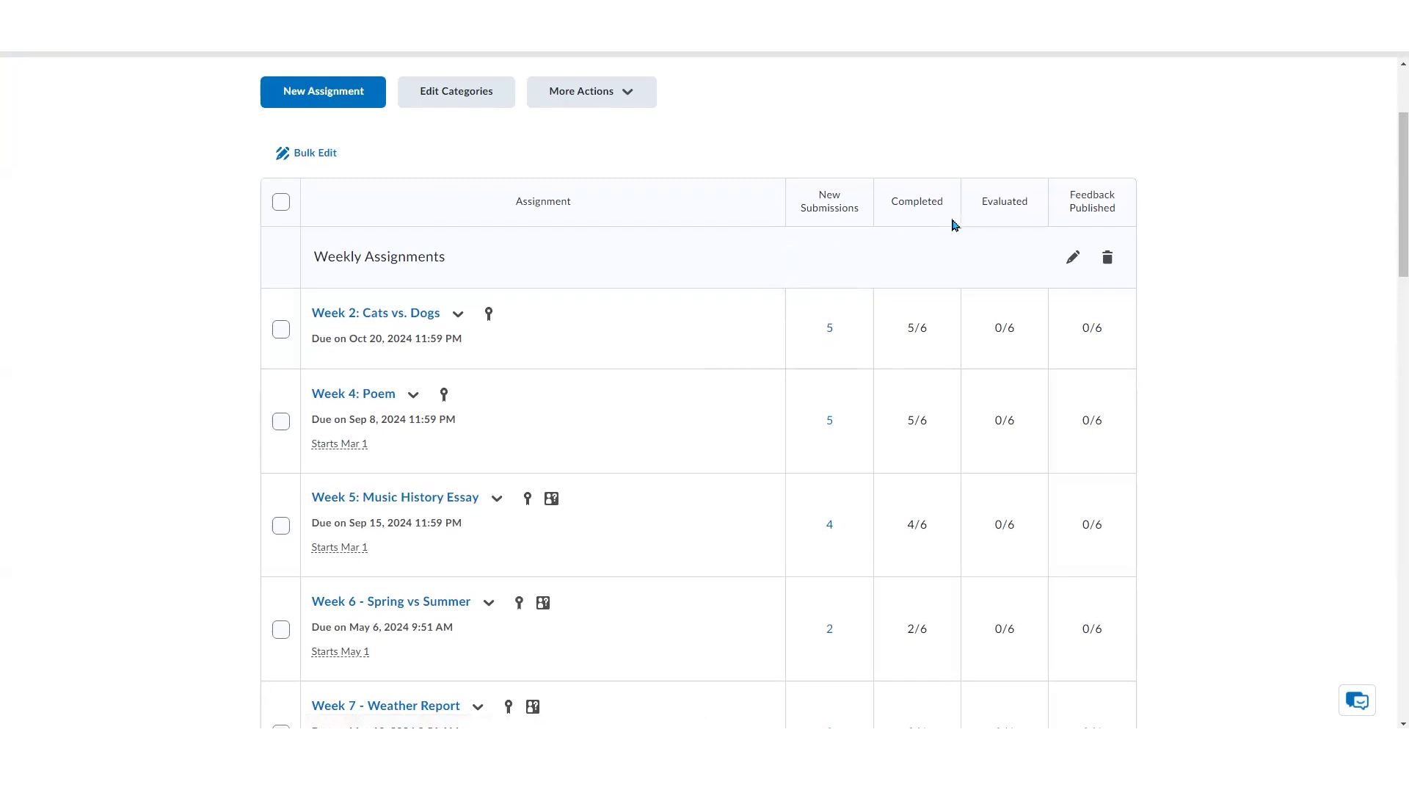
click(930, 331)
scroll(891, 396, down, 2)
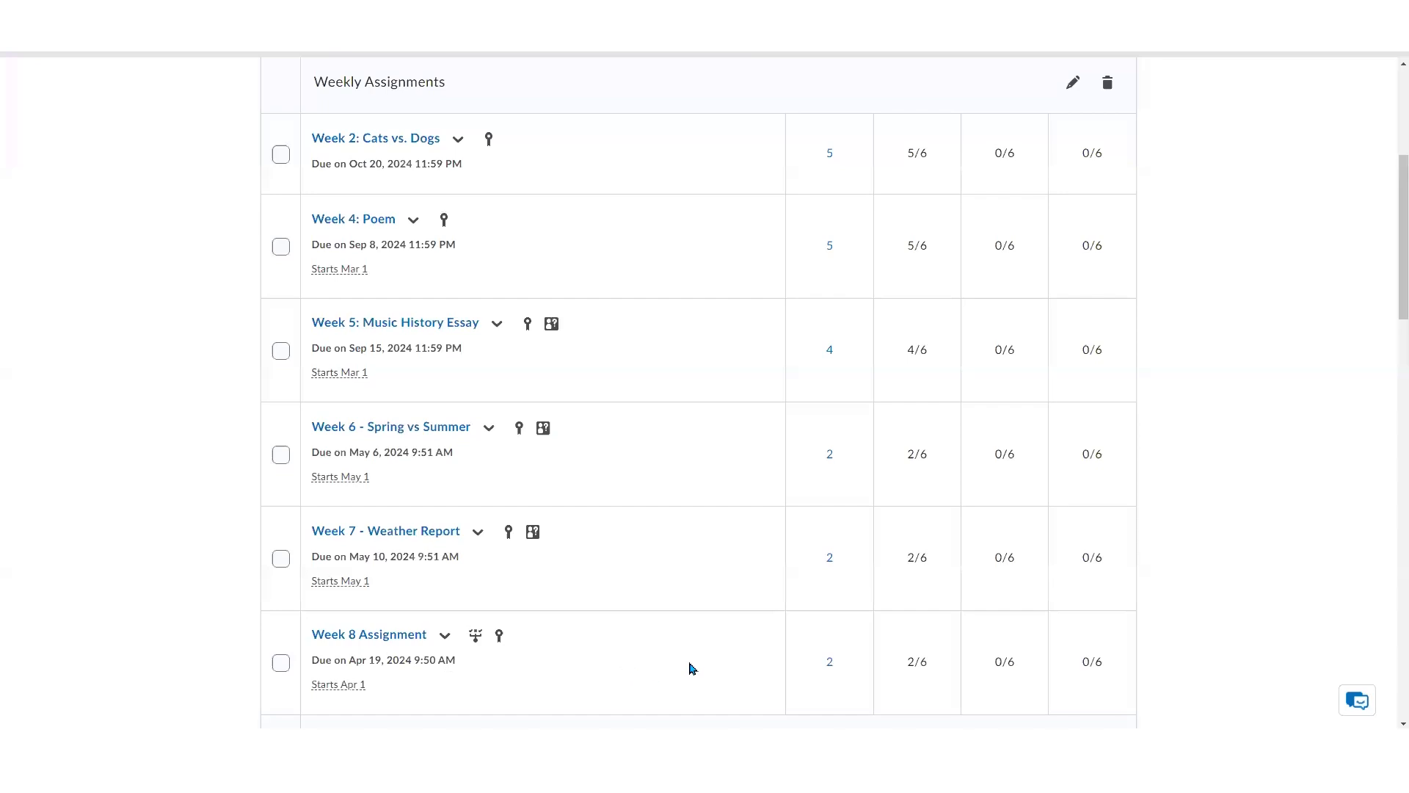
scroll(690, 668, up, 2)
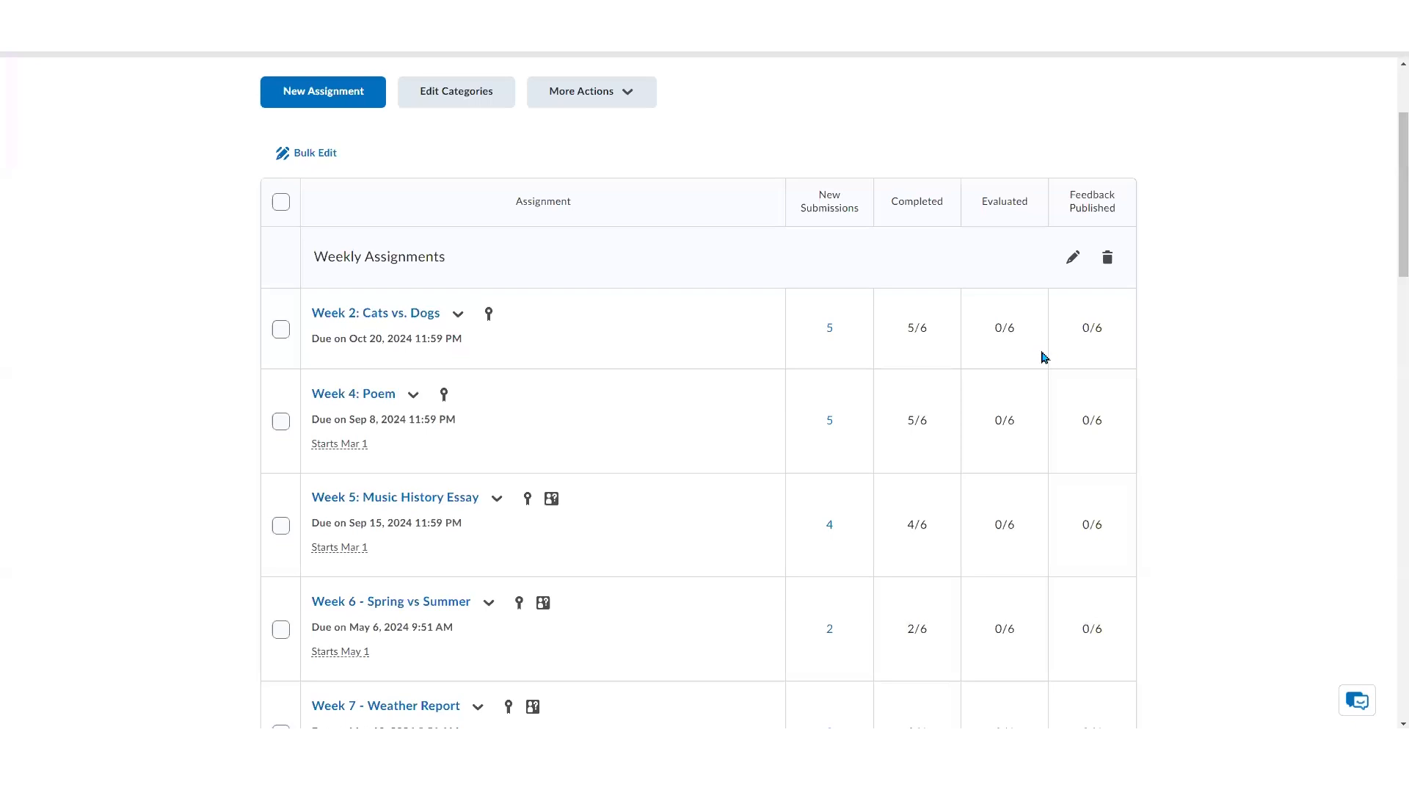
scroll(710, 424, up, 3)
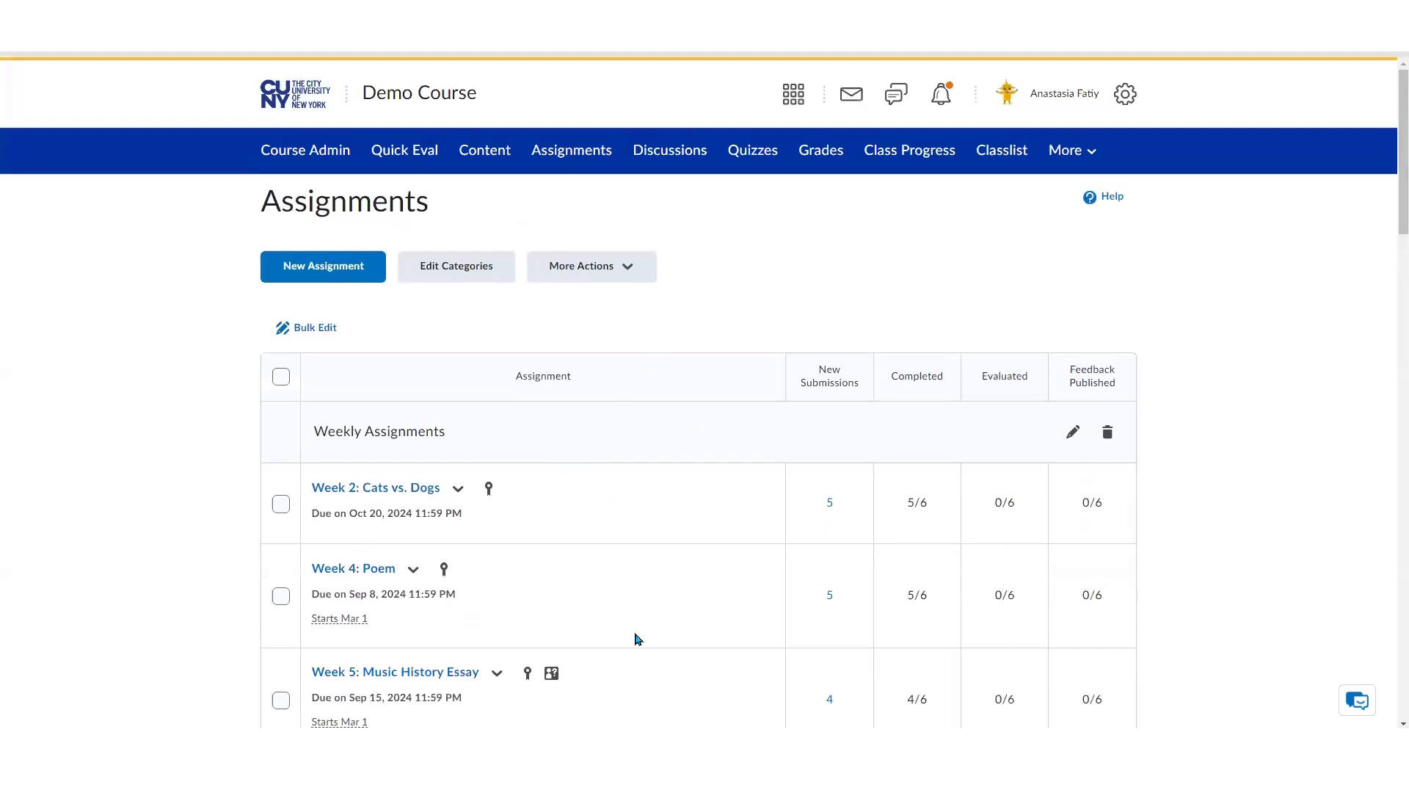
scroll(637, 637, down, 2)
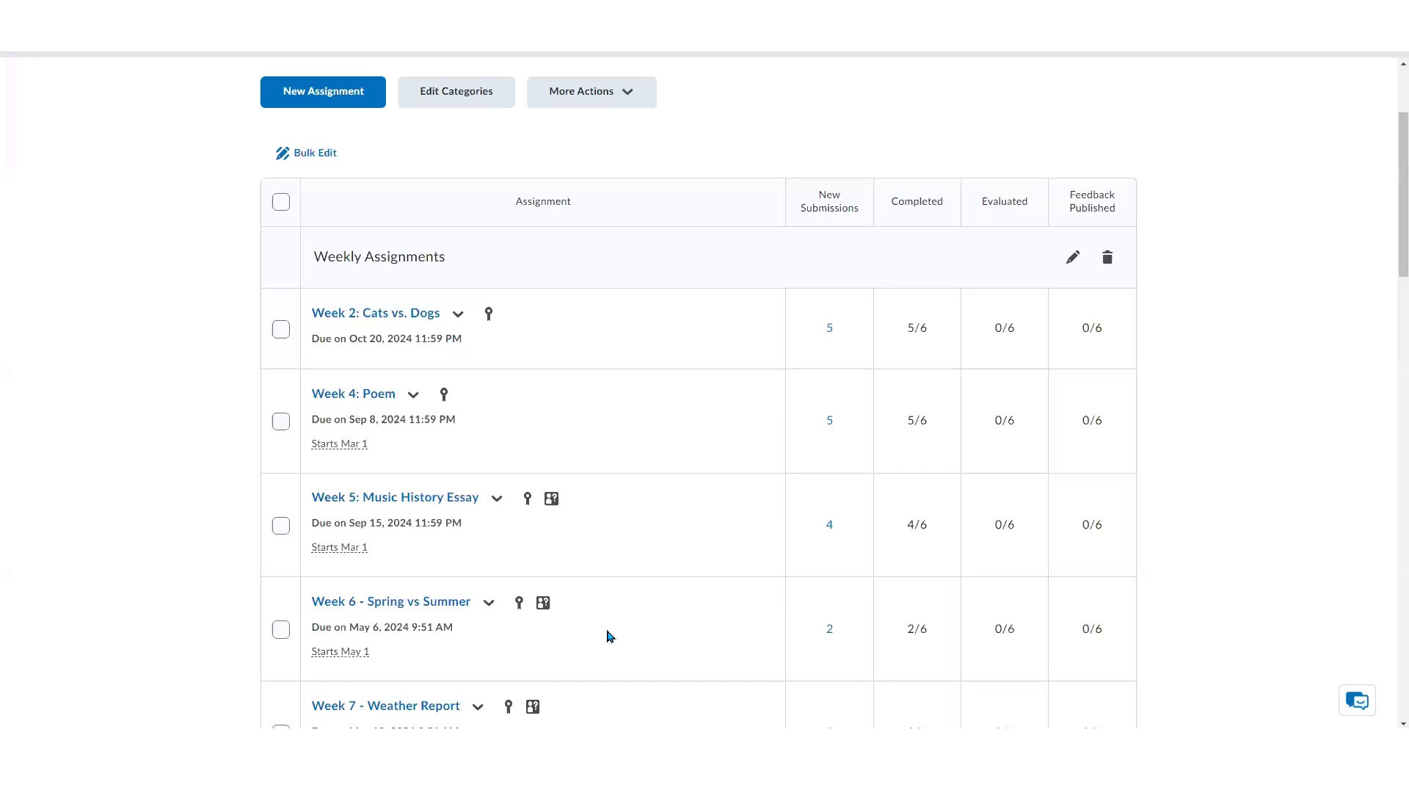
Select all assignments in the list and open them for bulk editing
click(282, 330)
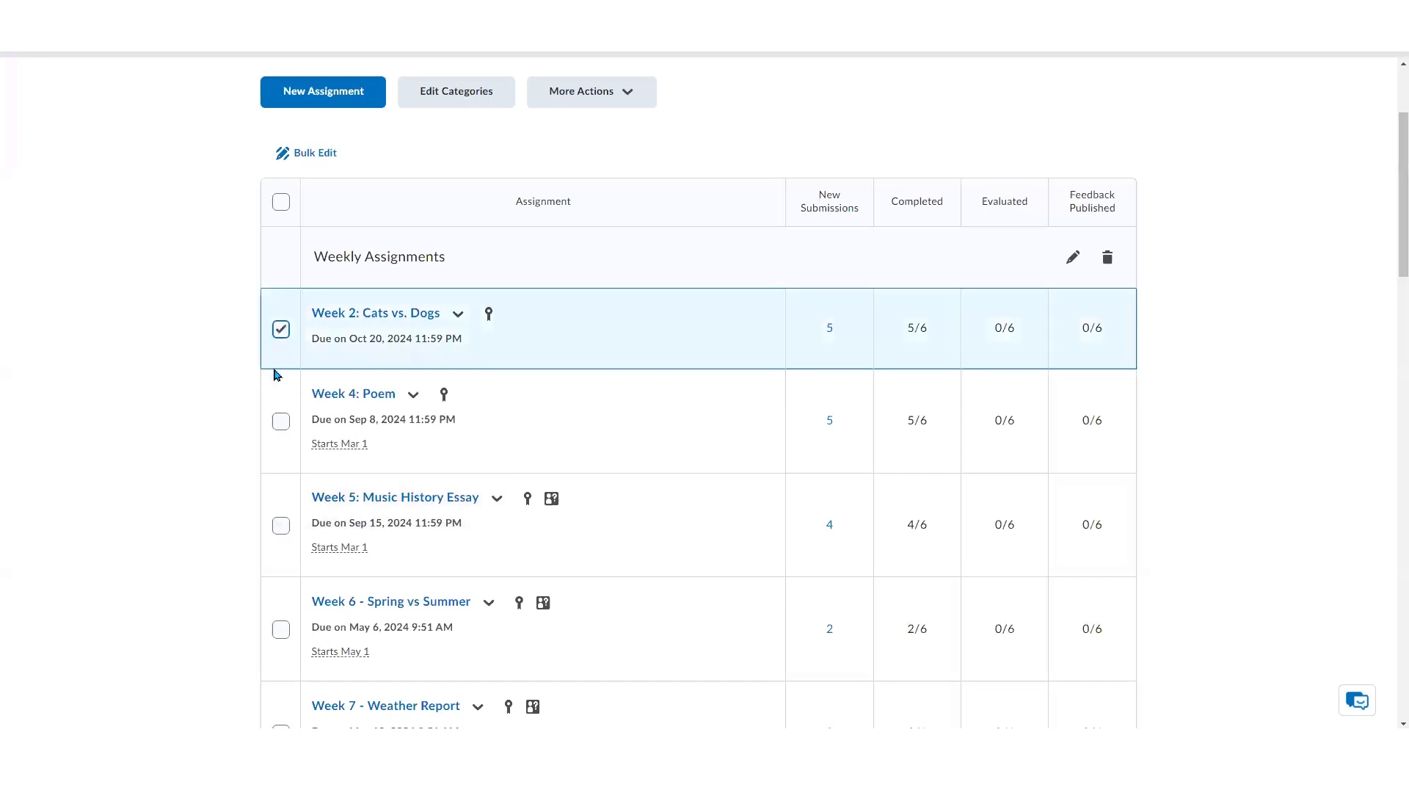
click(282, 422)
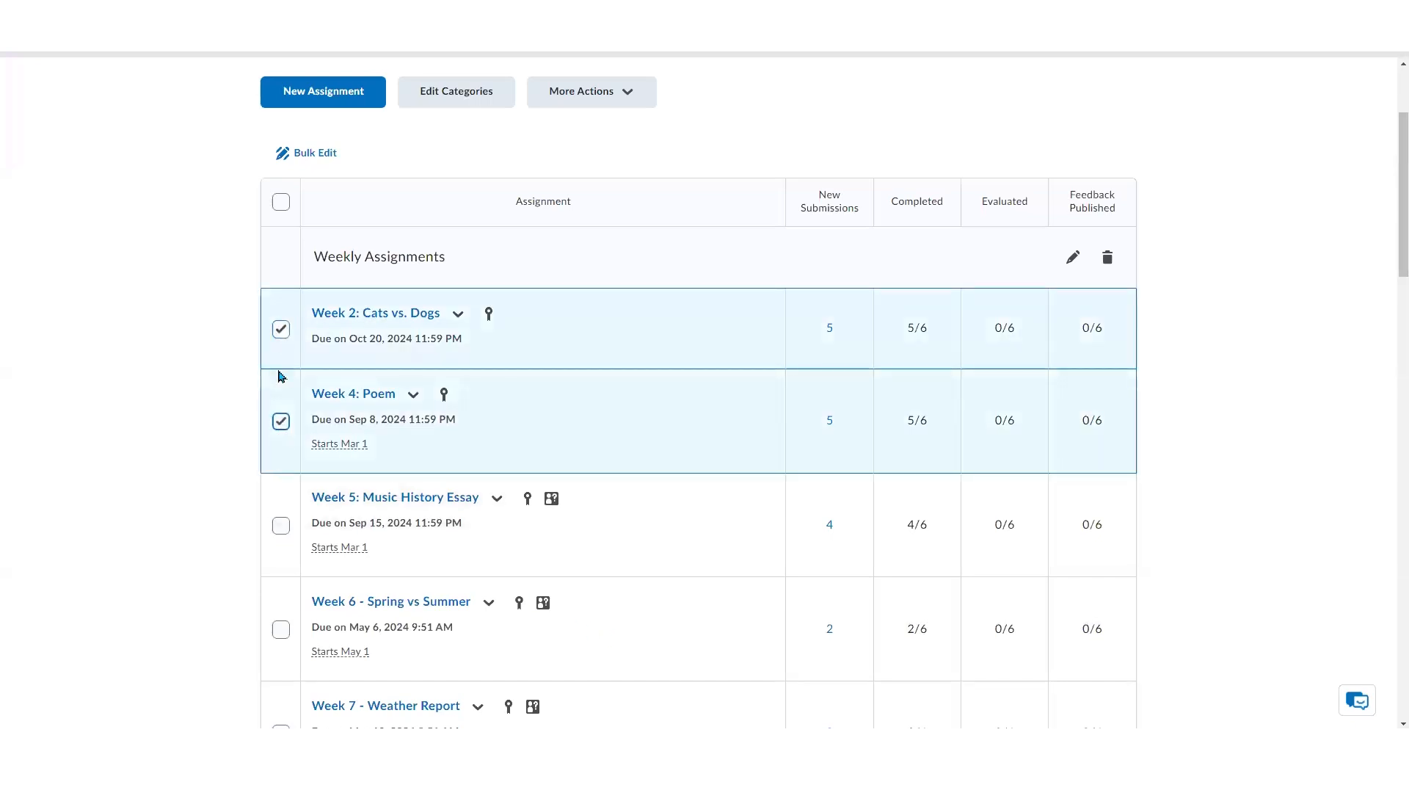
click(281, 202)
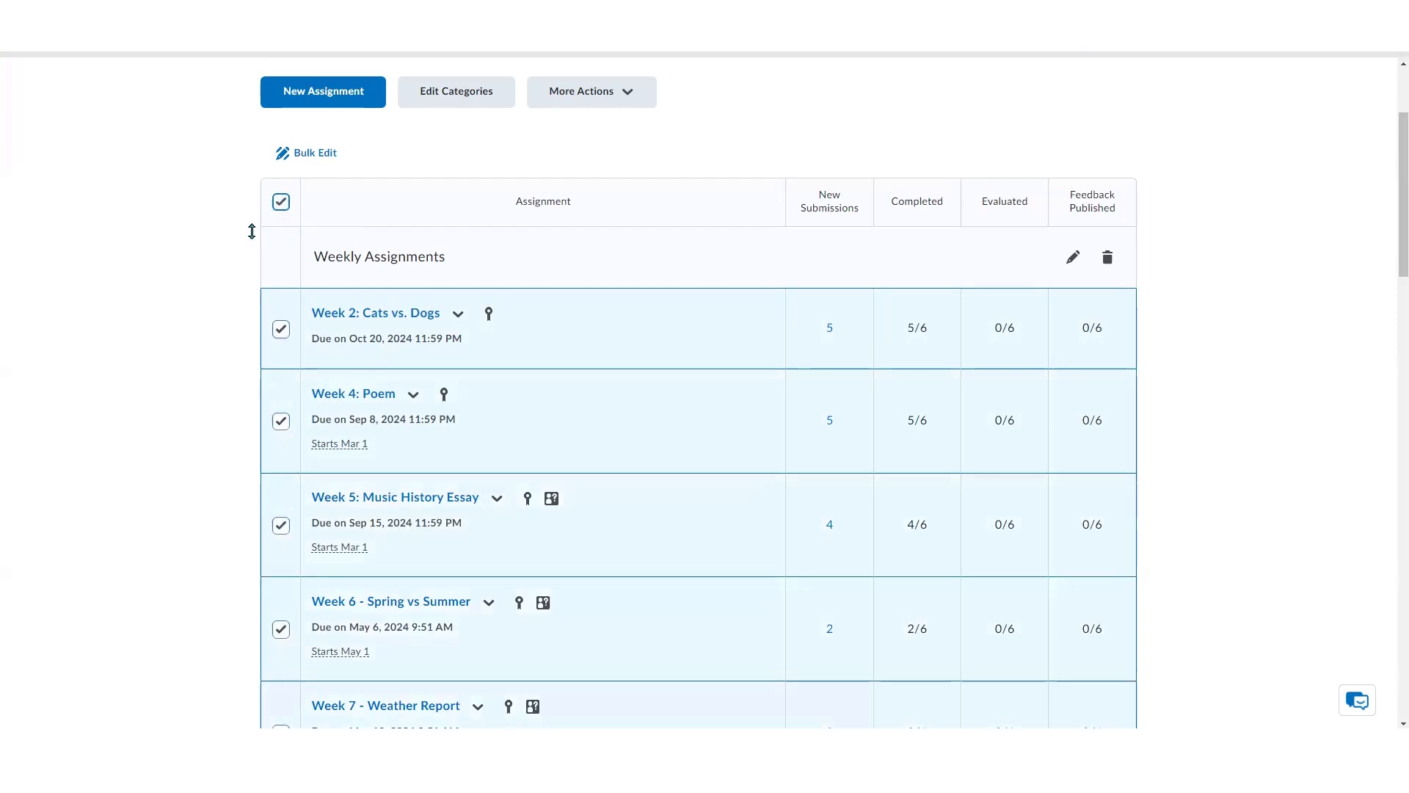
click(328, 163)
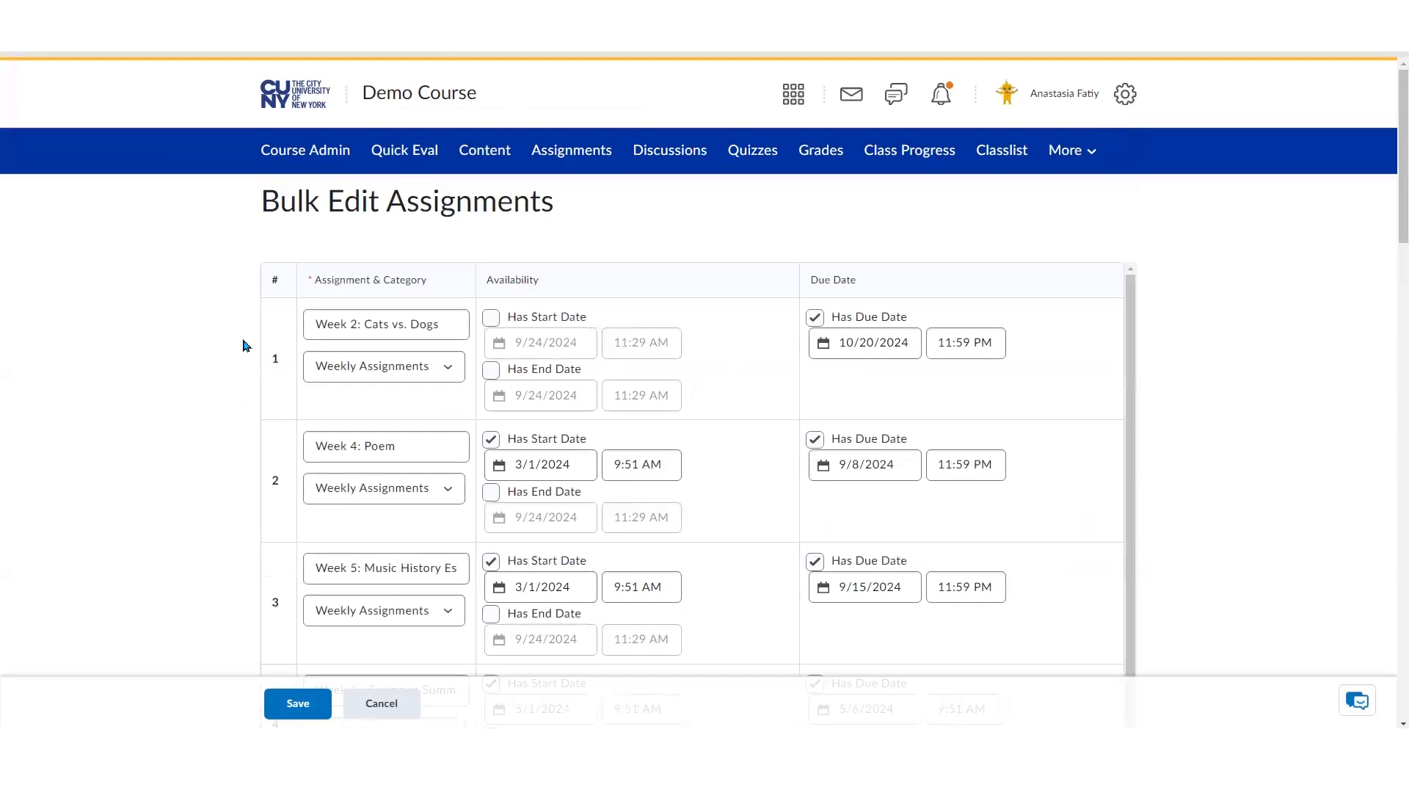
Renumber the first three assignments as Week 1: Cats vs. Dogs, Week 2: Poem and Week 3: Music History Essay
click(358, 325)
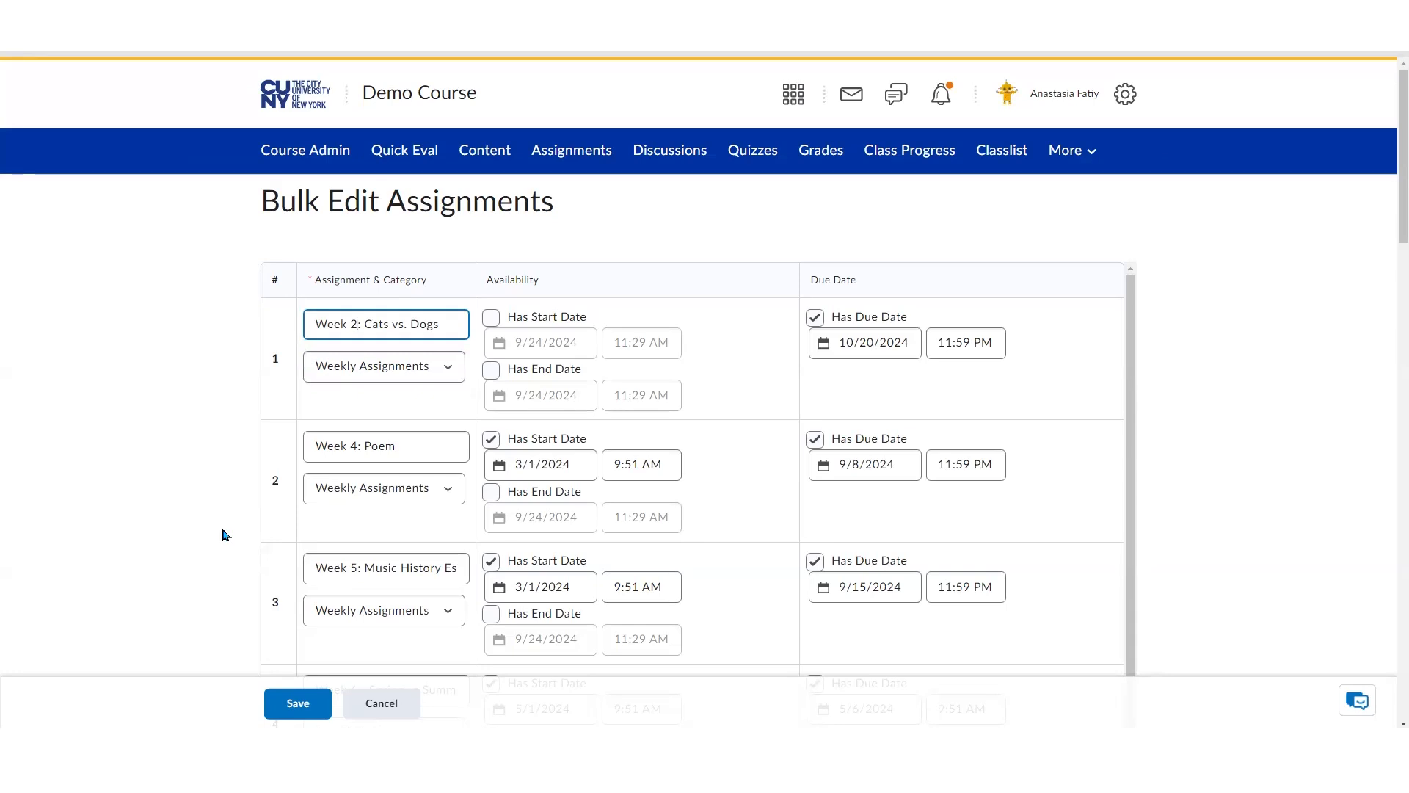
key(BackSpace)
text(1)
click(349, 446)
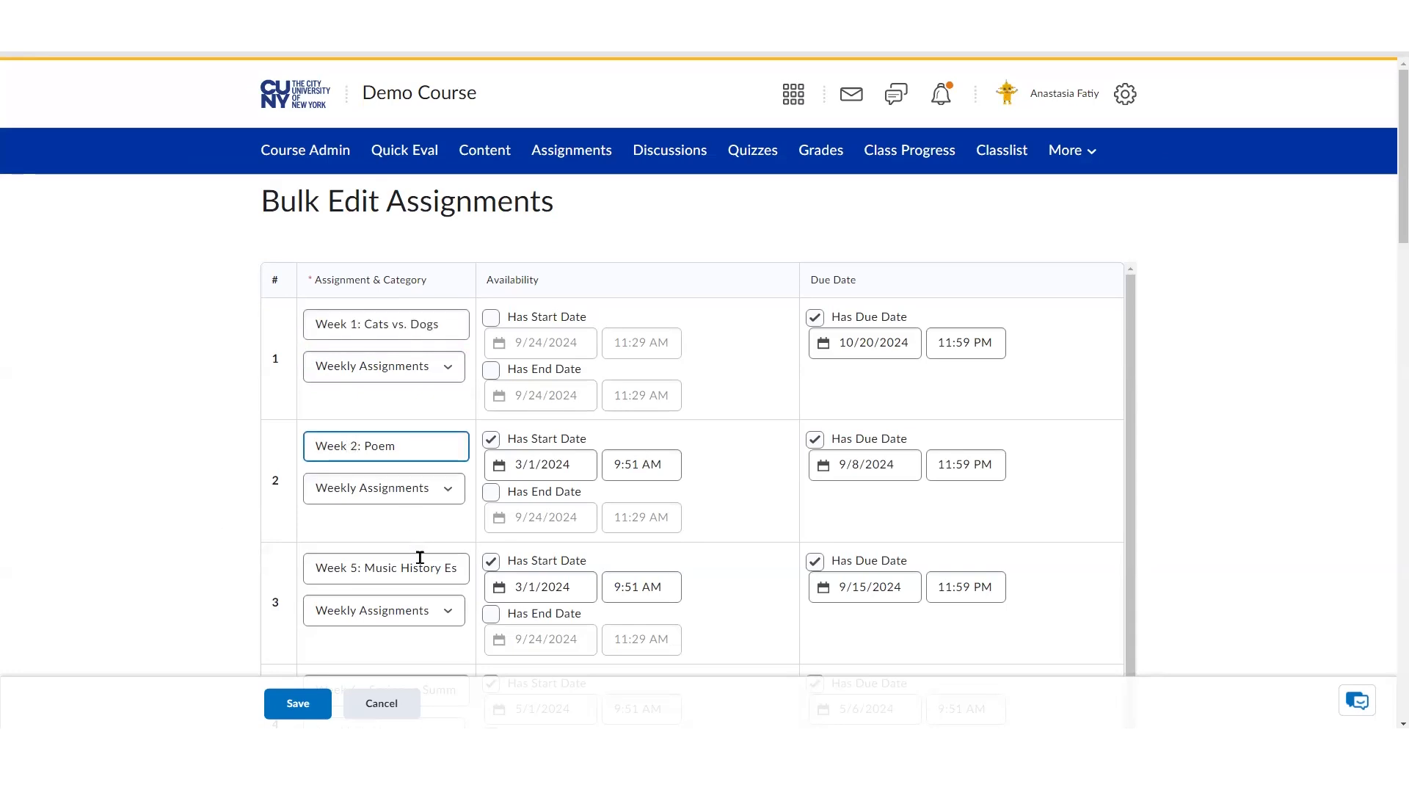
click(393, 554)
click(353, 567)
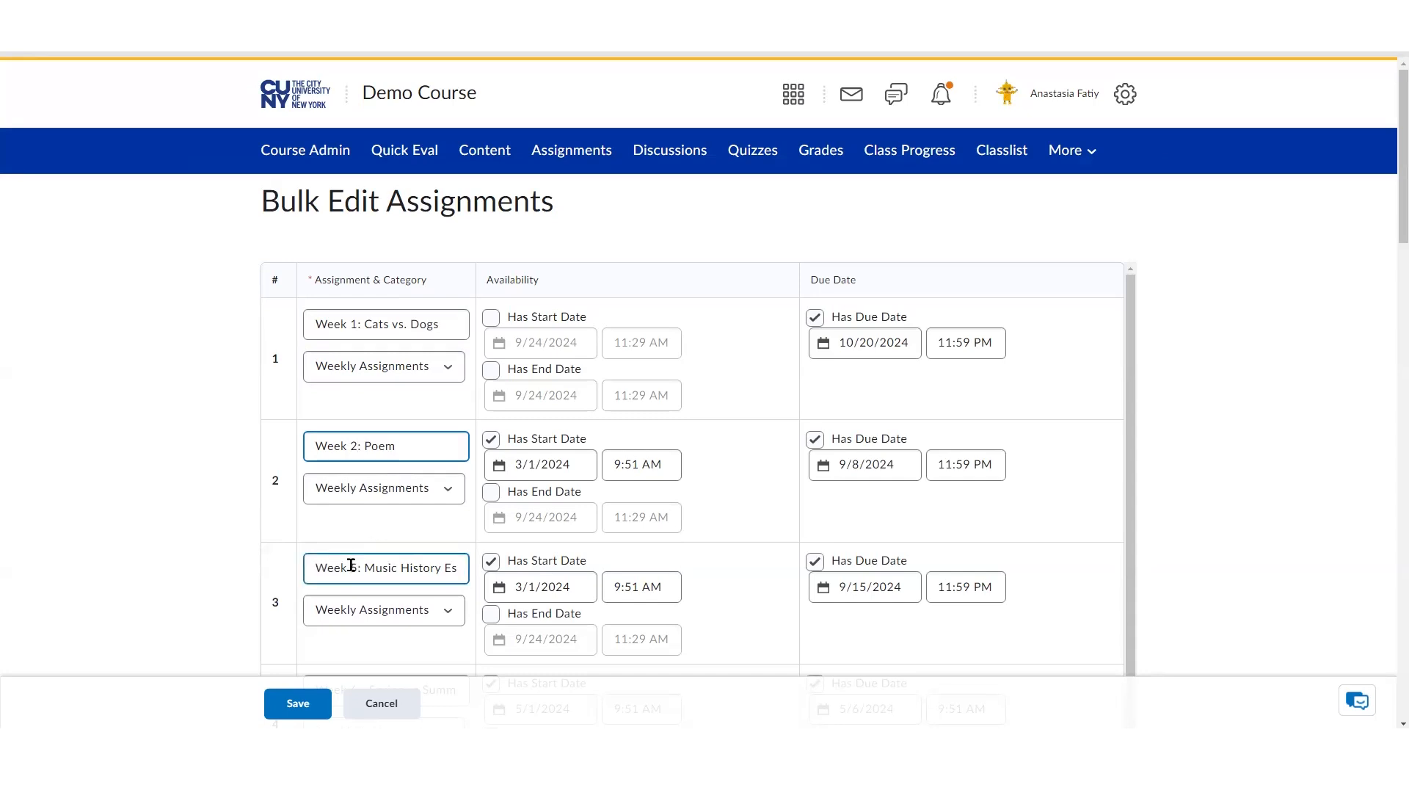
key(BackSpace)
text(3)
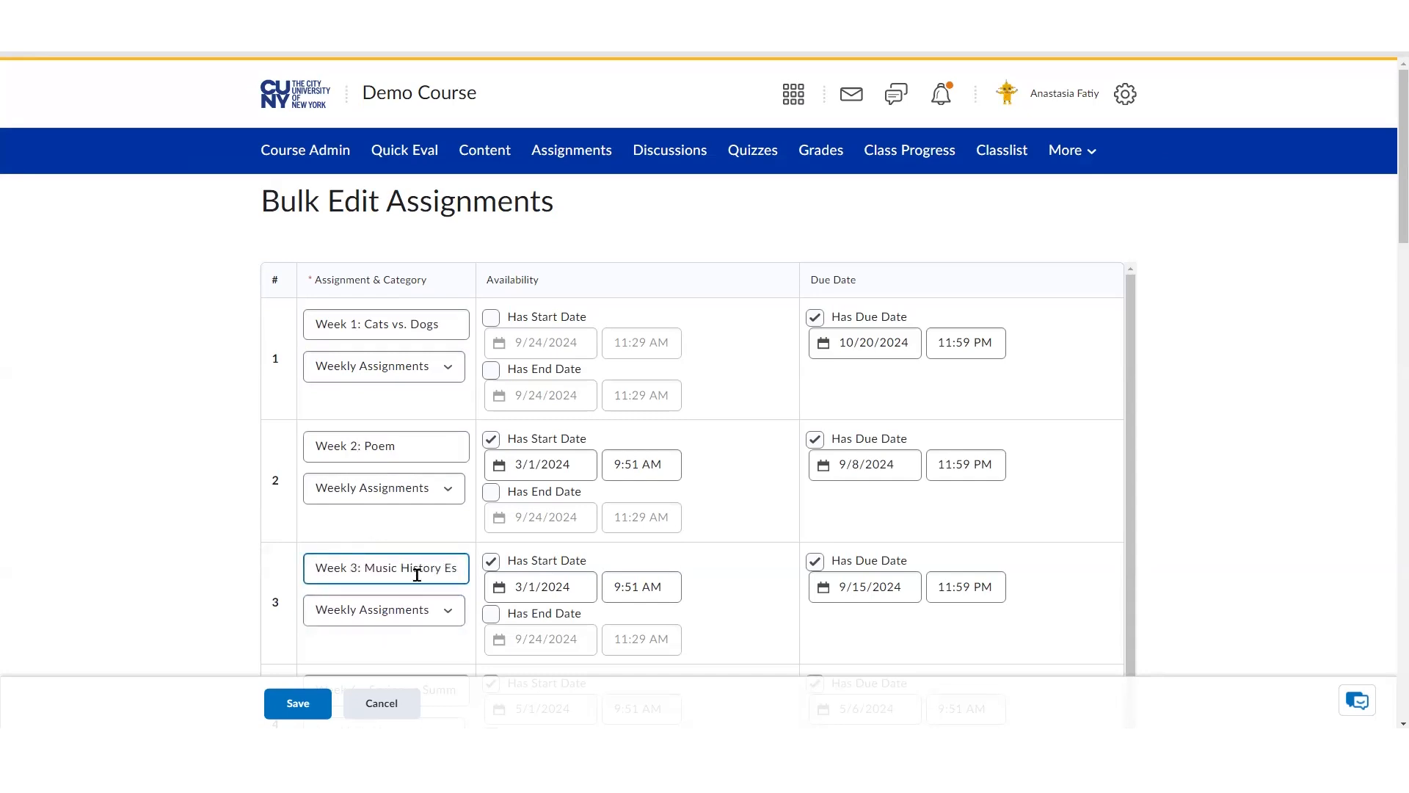
Open the first assignment's category list and close it without changing the category
click(439, 376)
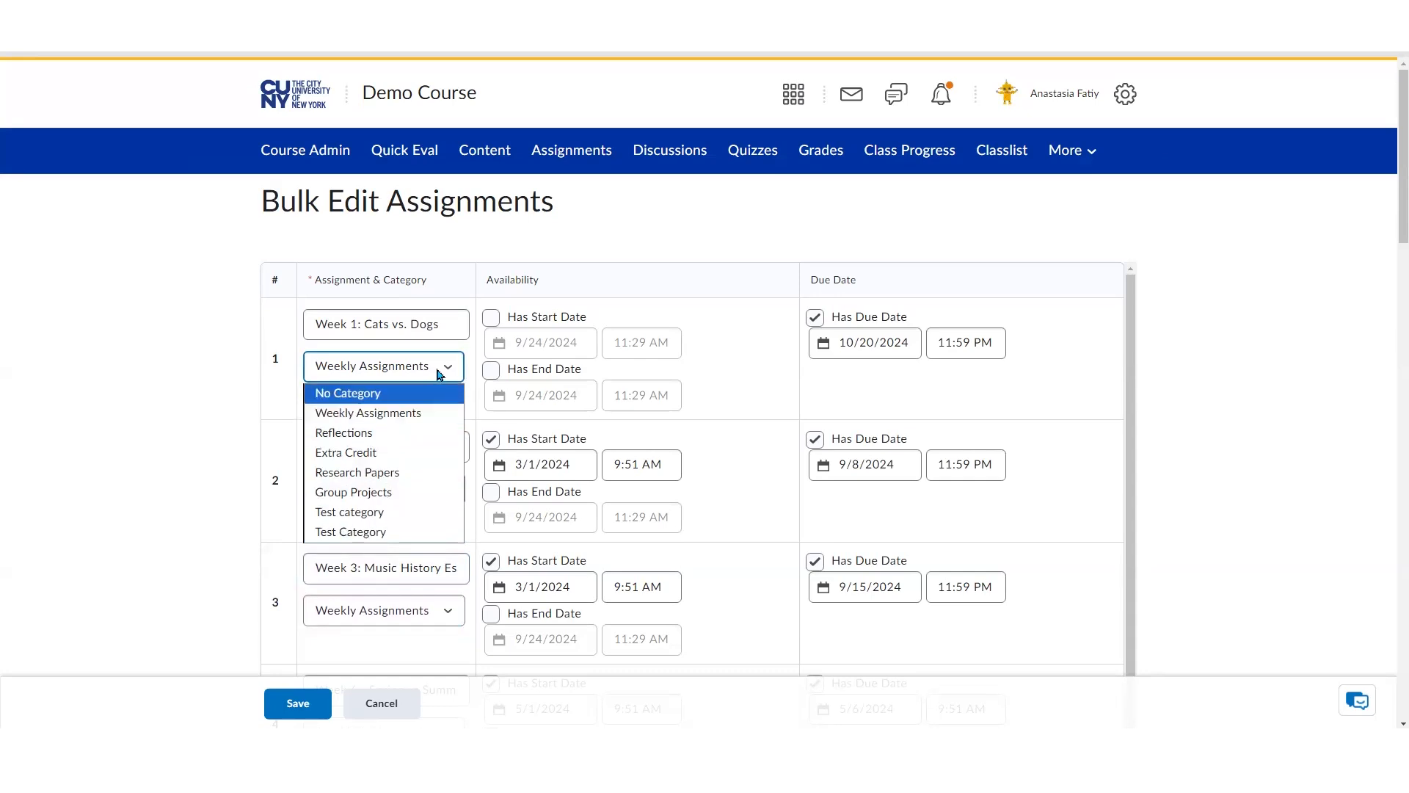
click(447, 378)
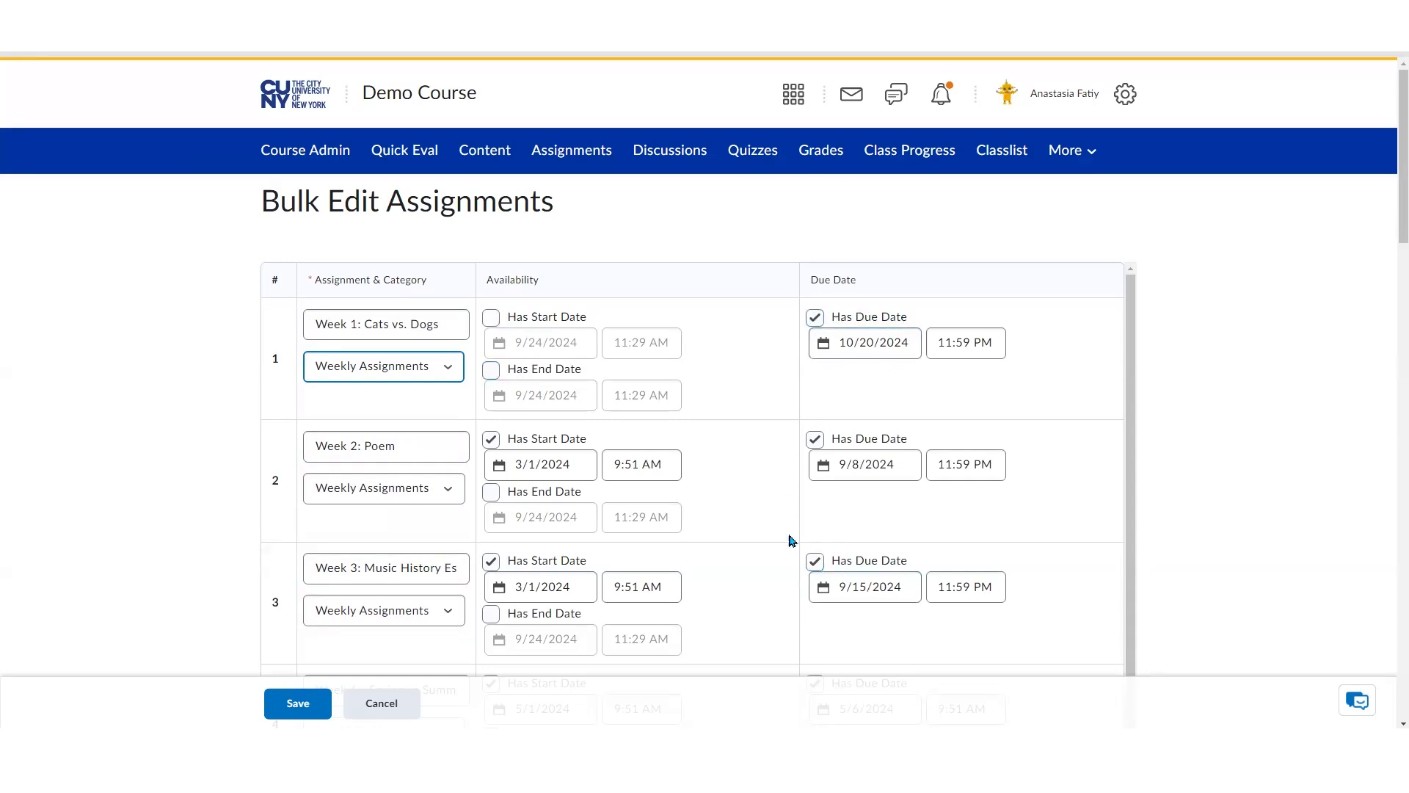
Save the bulk edits to the assignments
scroll(730, 560, down, 5)
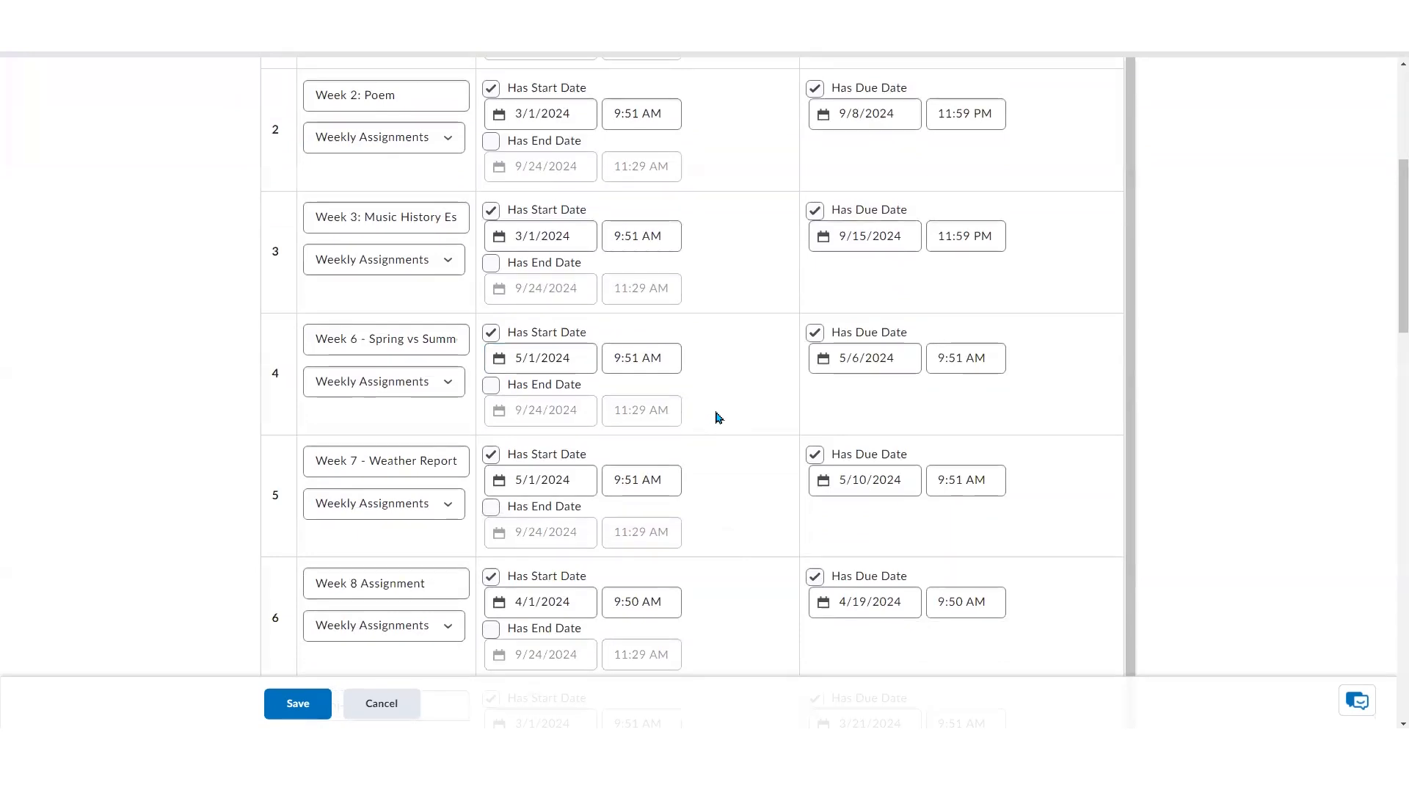
click(286, 709)
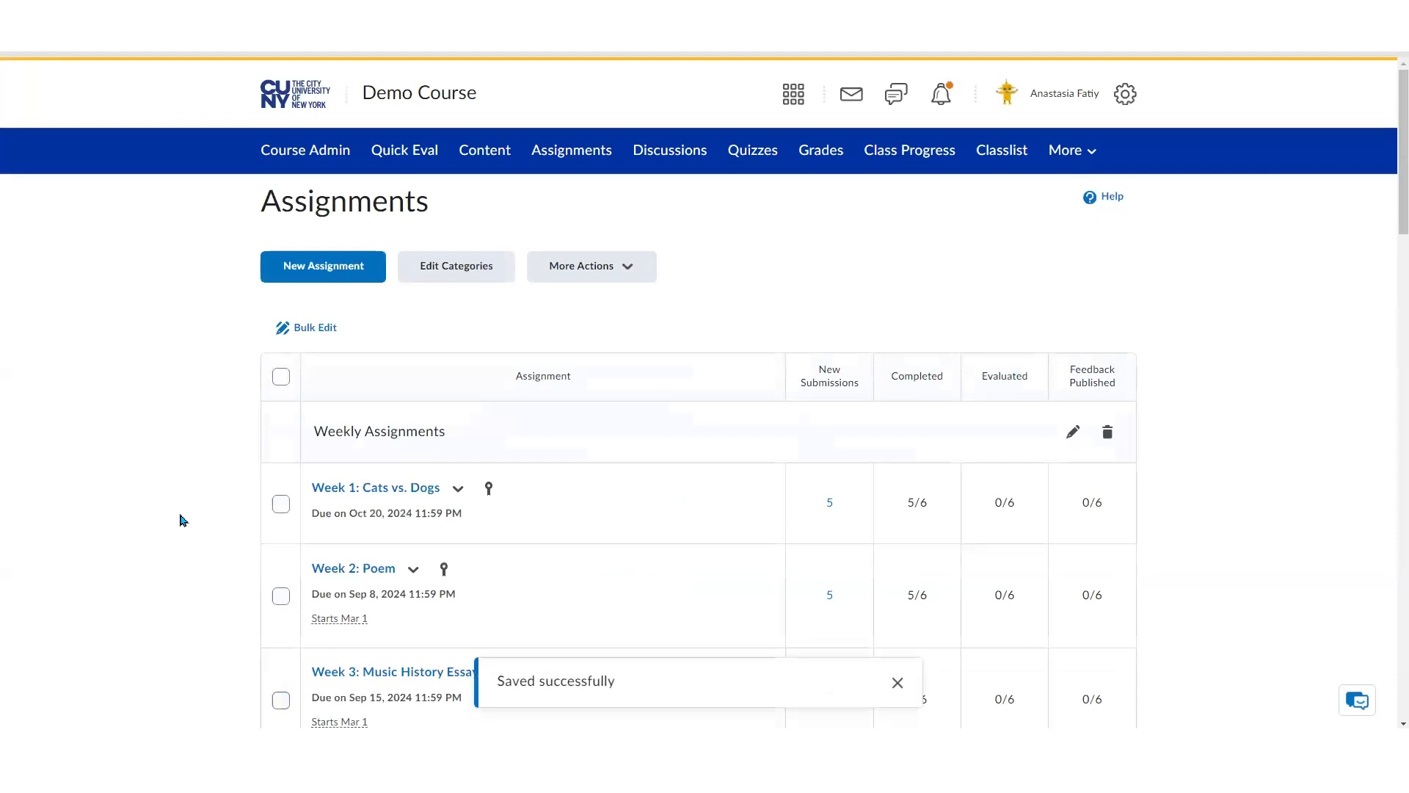
Open the new submissions of Week 1: Cats vs. Dogs for evaluation
scroll(182, 520, down, 2)
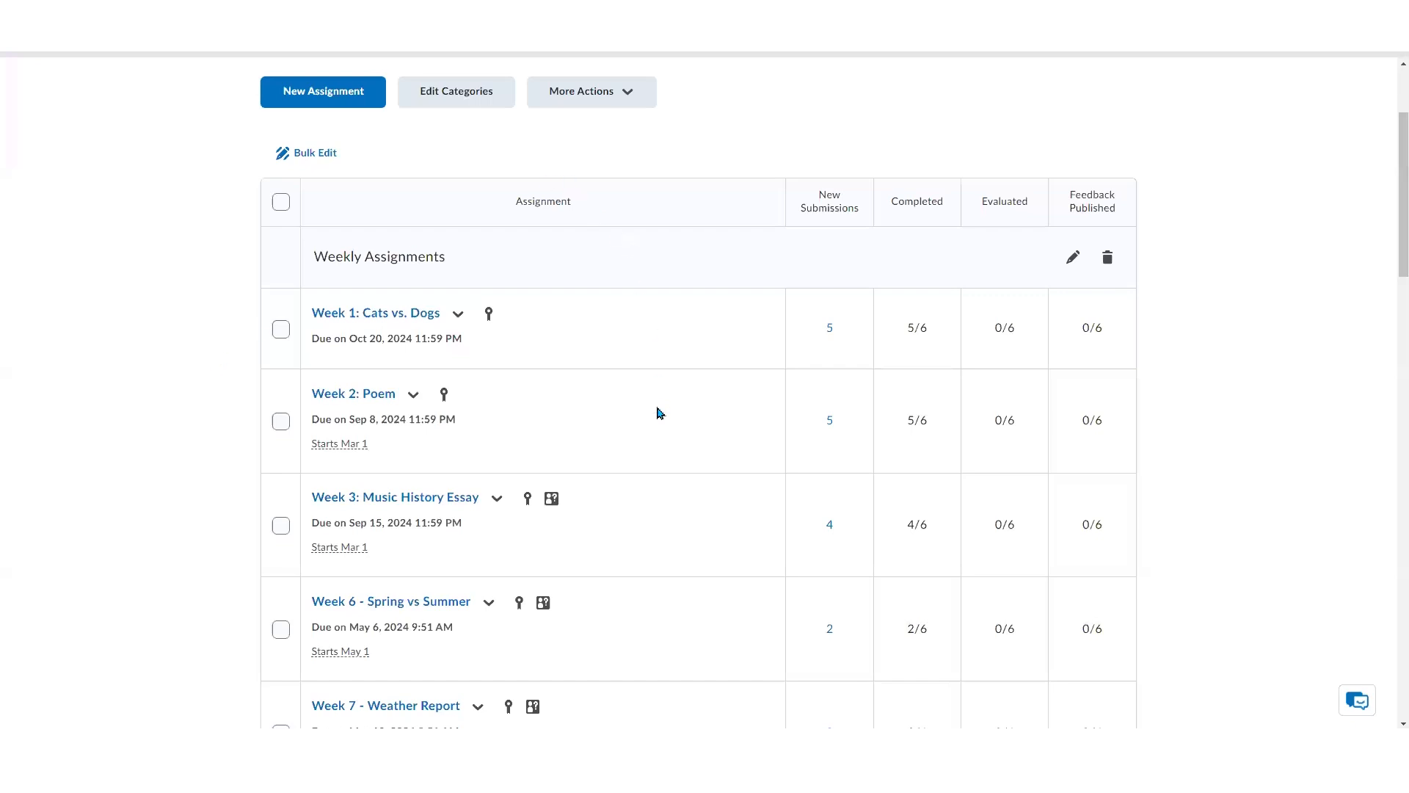
scroll(659, 412, up, 3)
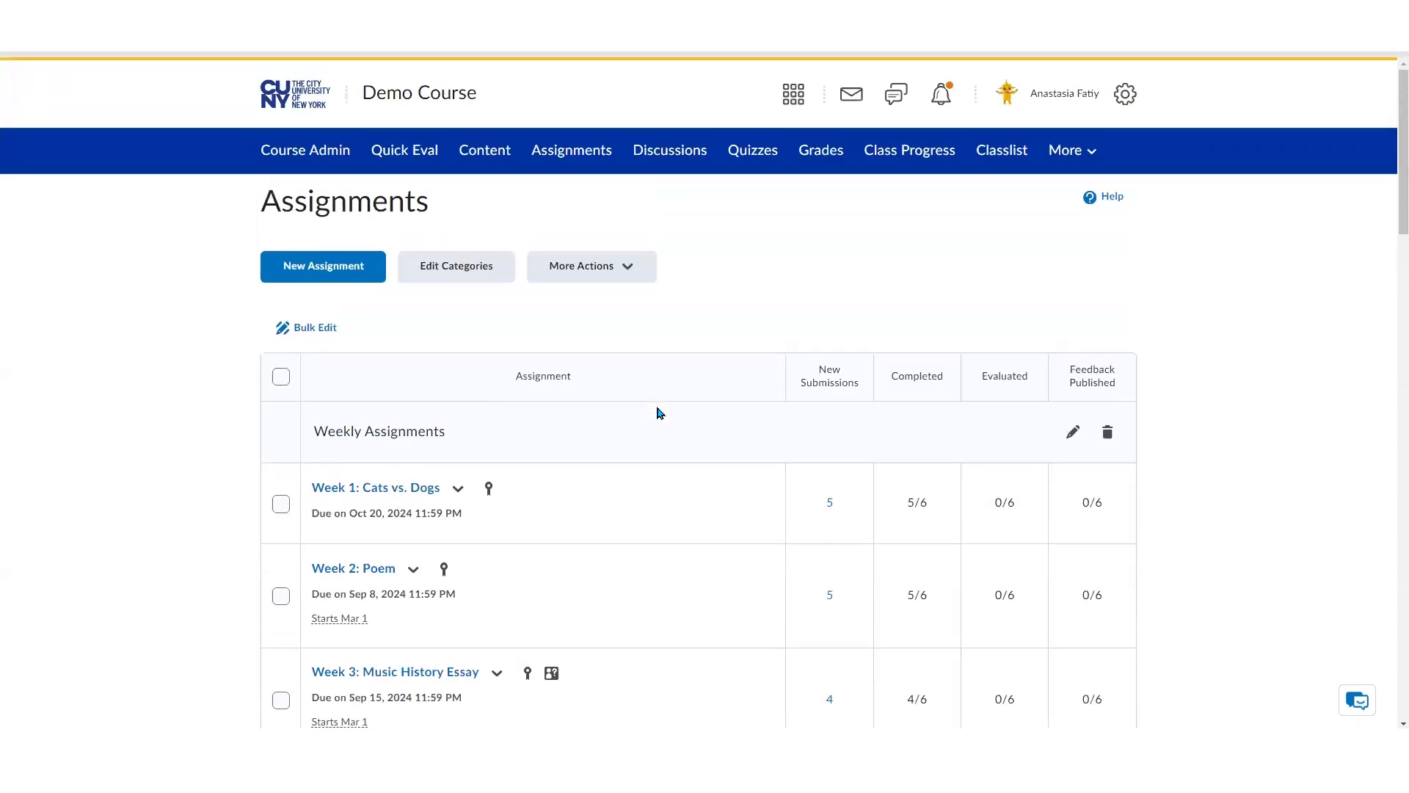
click(830, 507)
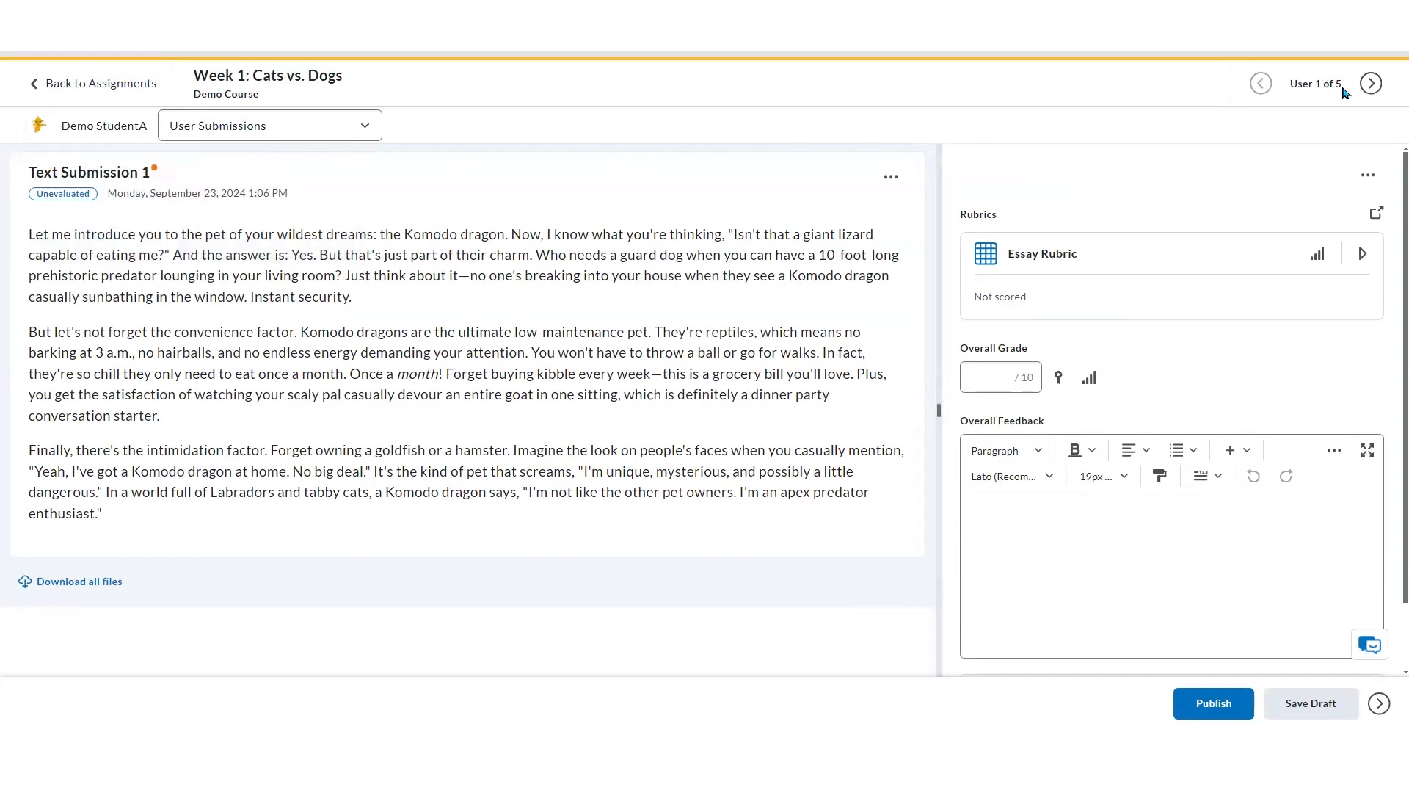
Open the student's submission list and close it without switching submissions
key(ctrl)
key(ctrl)
click(374, 125)
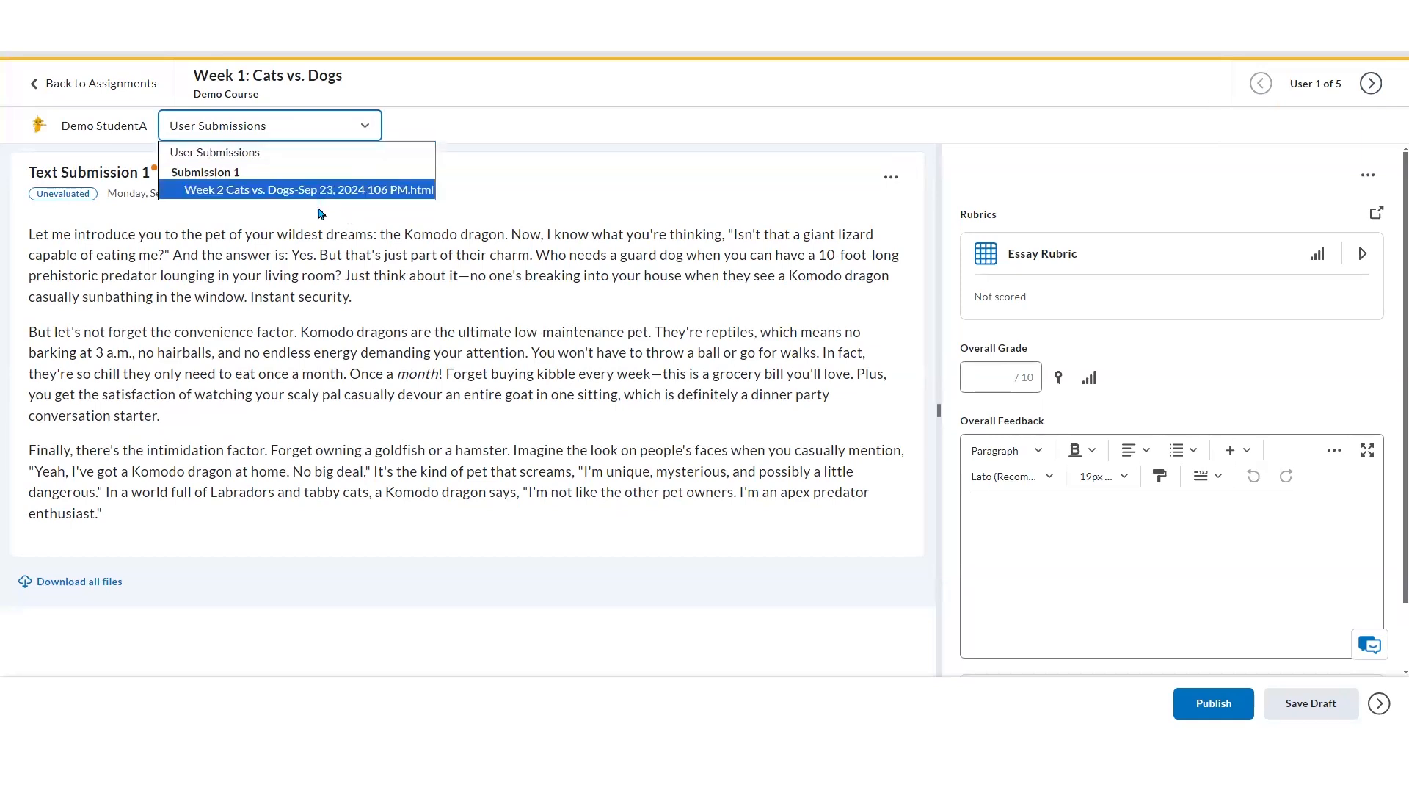
click(314, 241)
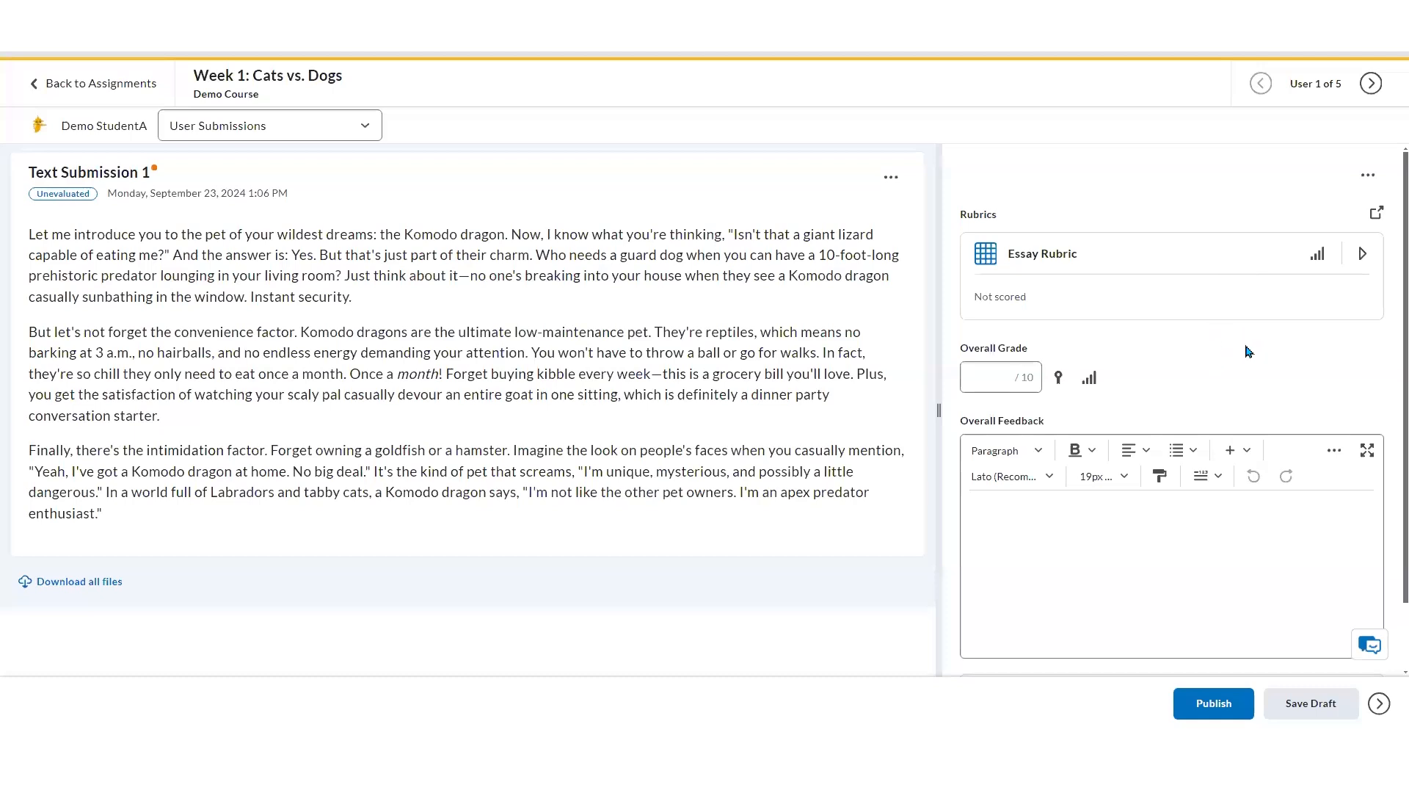
Expand the Essay Rubric and score the Clarity criterion at Level 4
click(1150, 264)
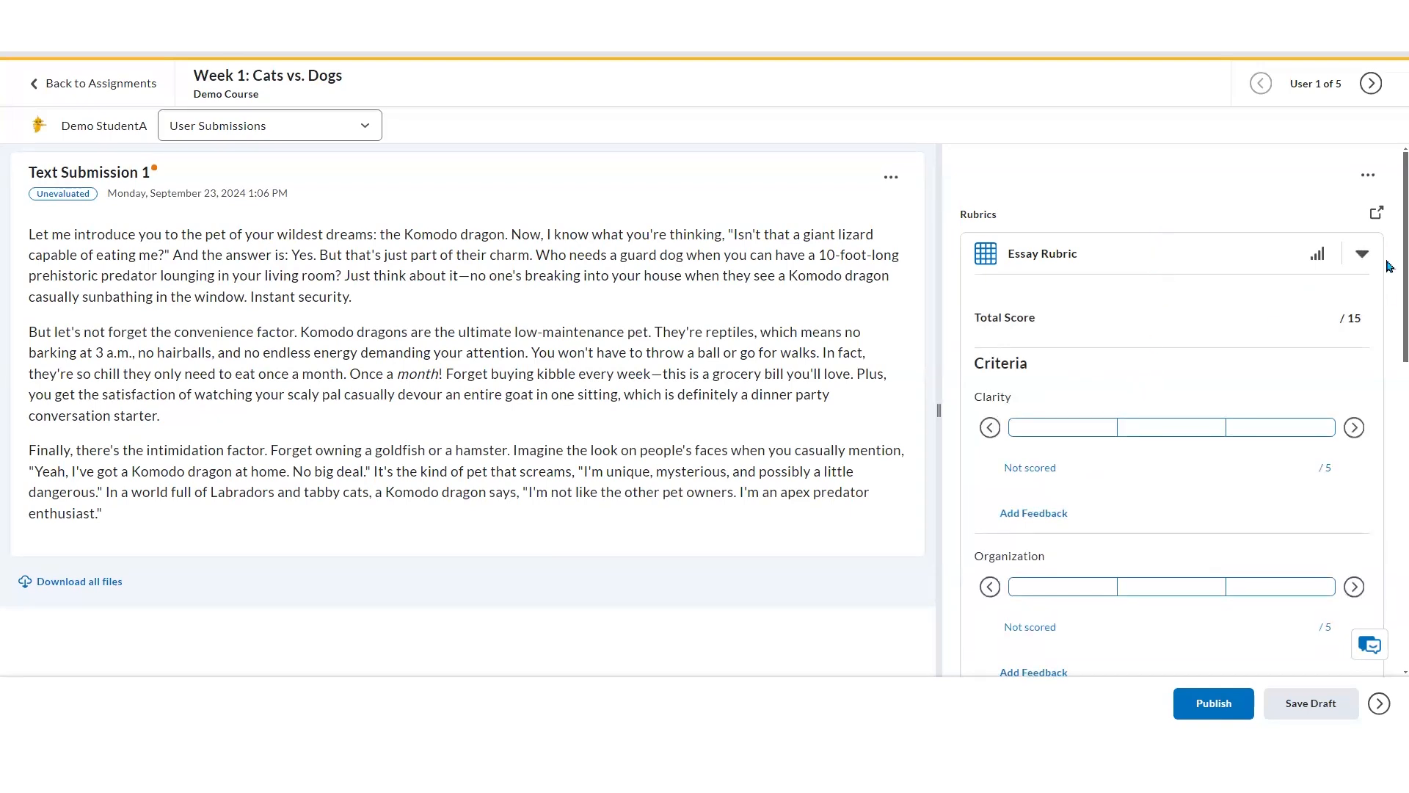
scroll(1387, 294, down, 2)
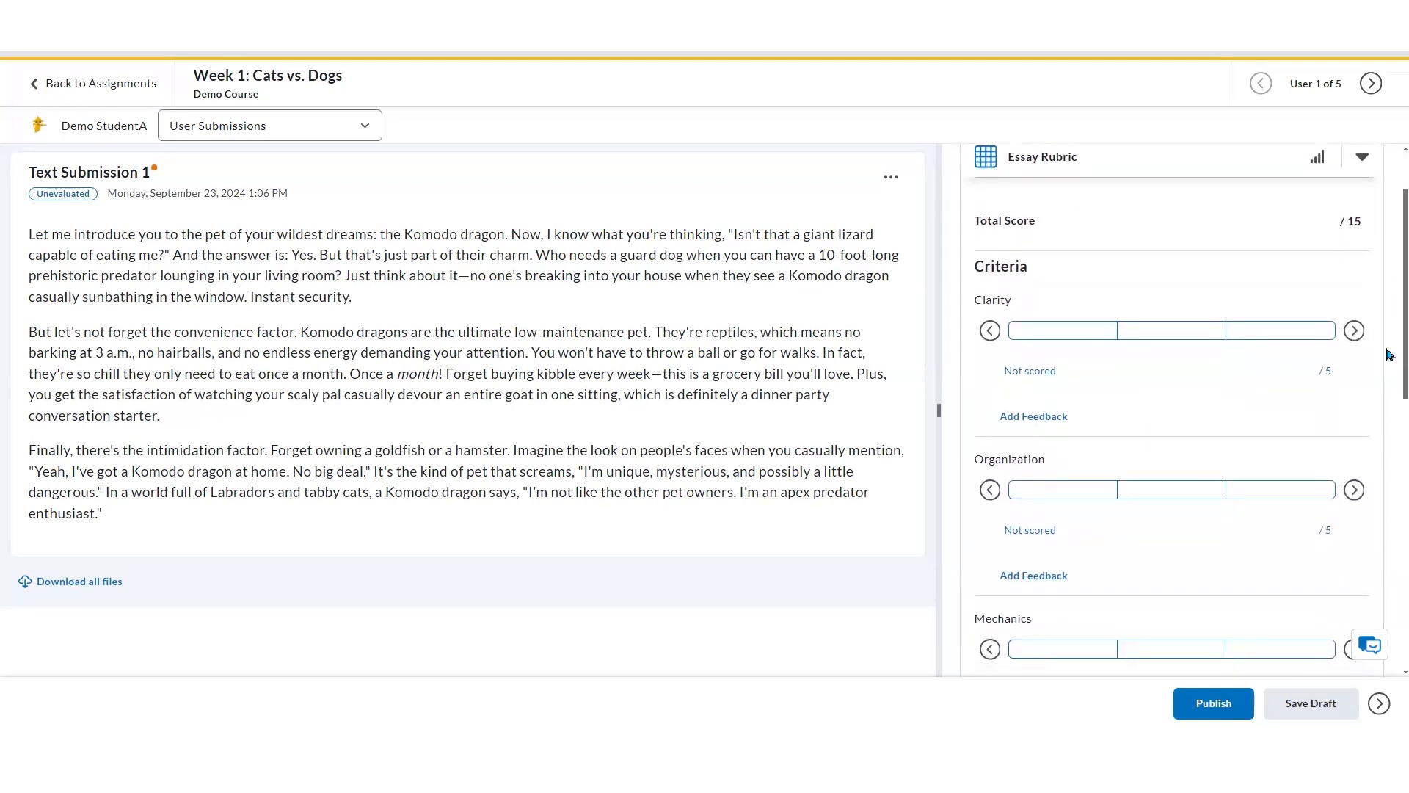
click(1057, 332)
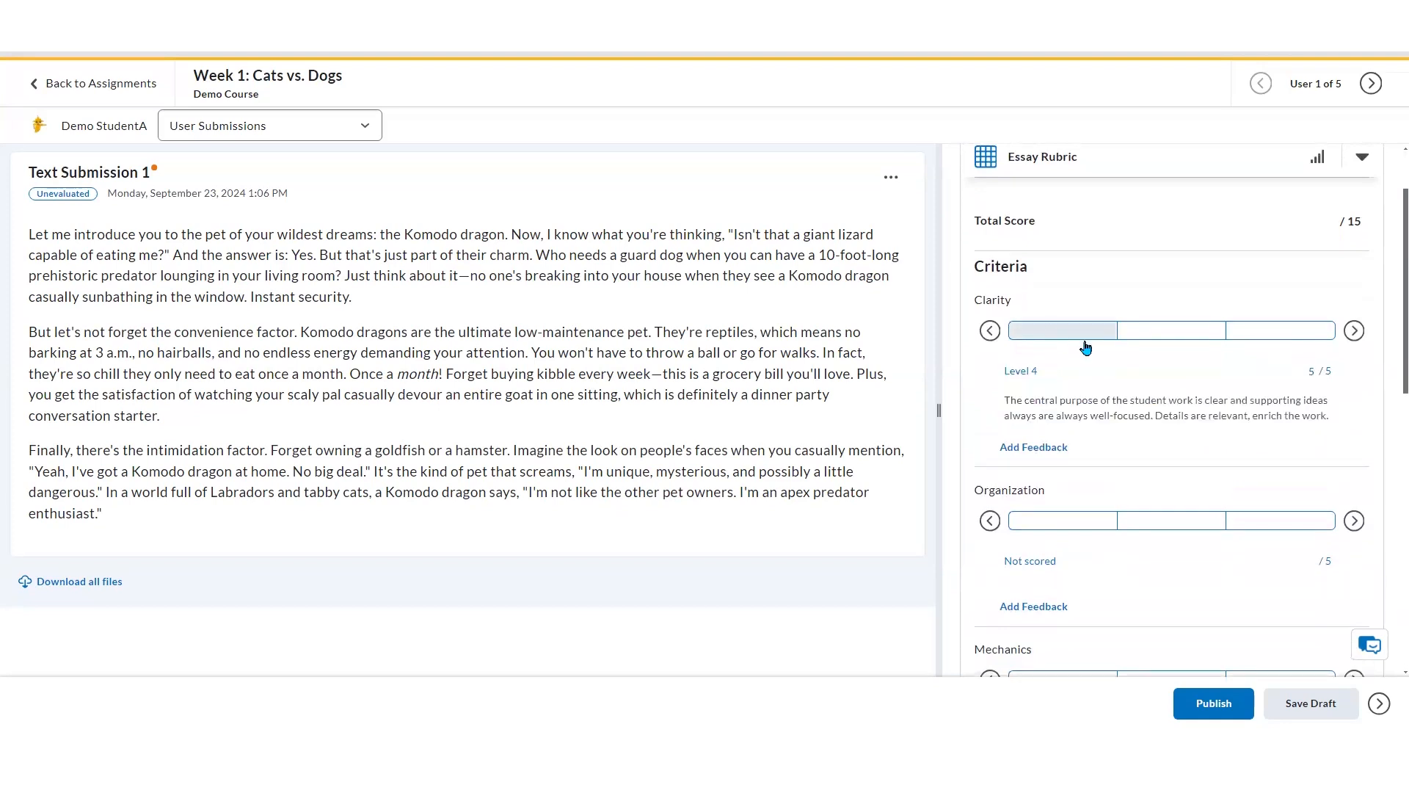
click(1248, 336)
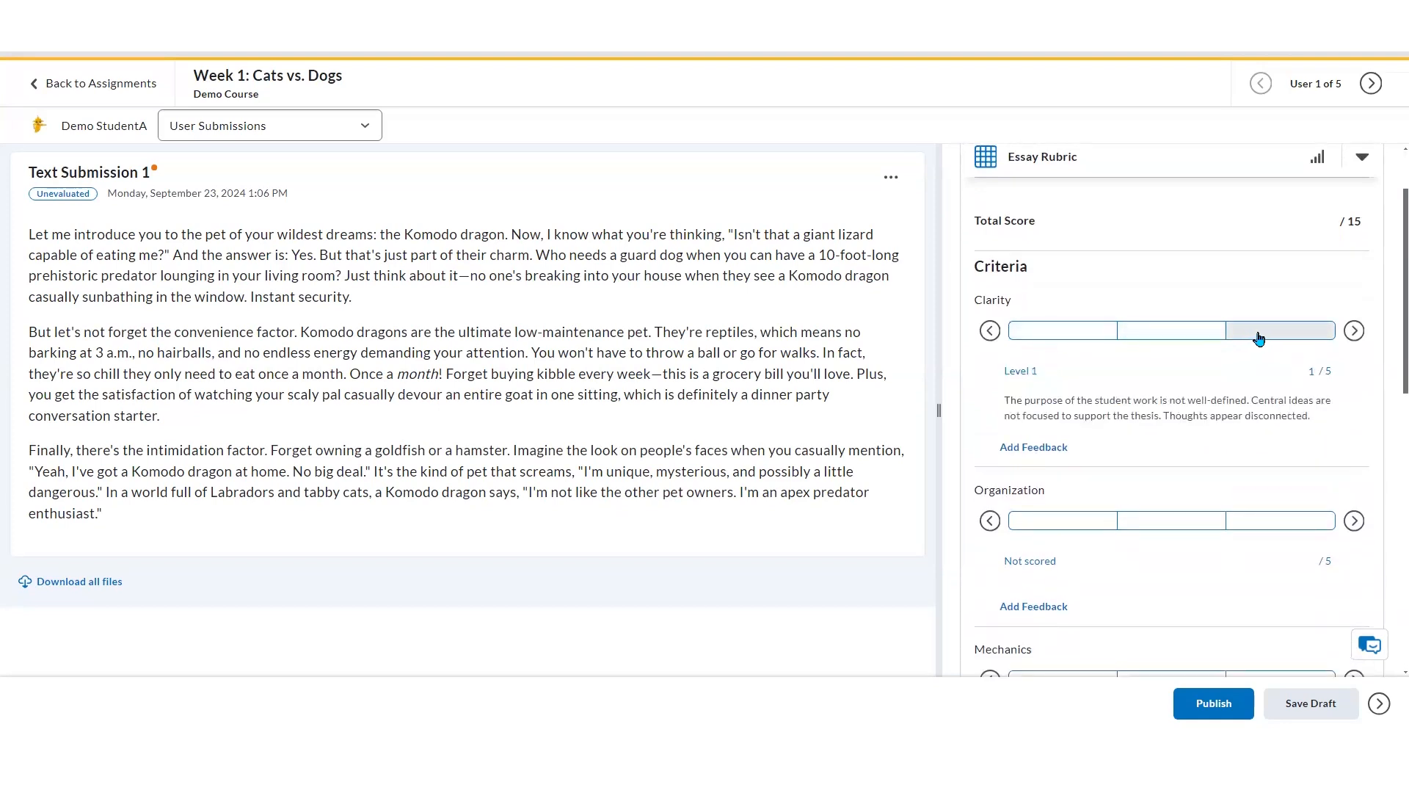
click(1204, 336)
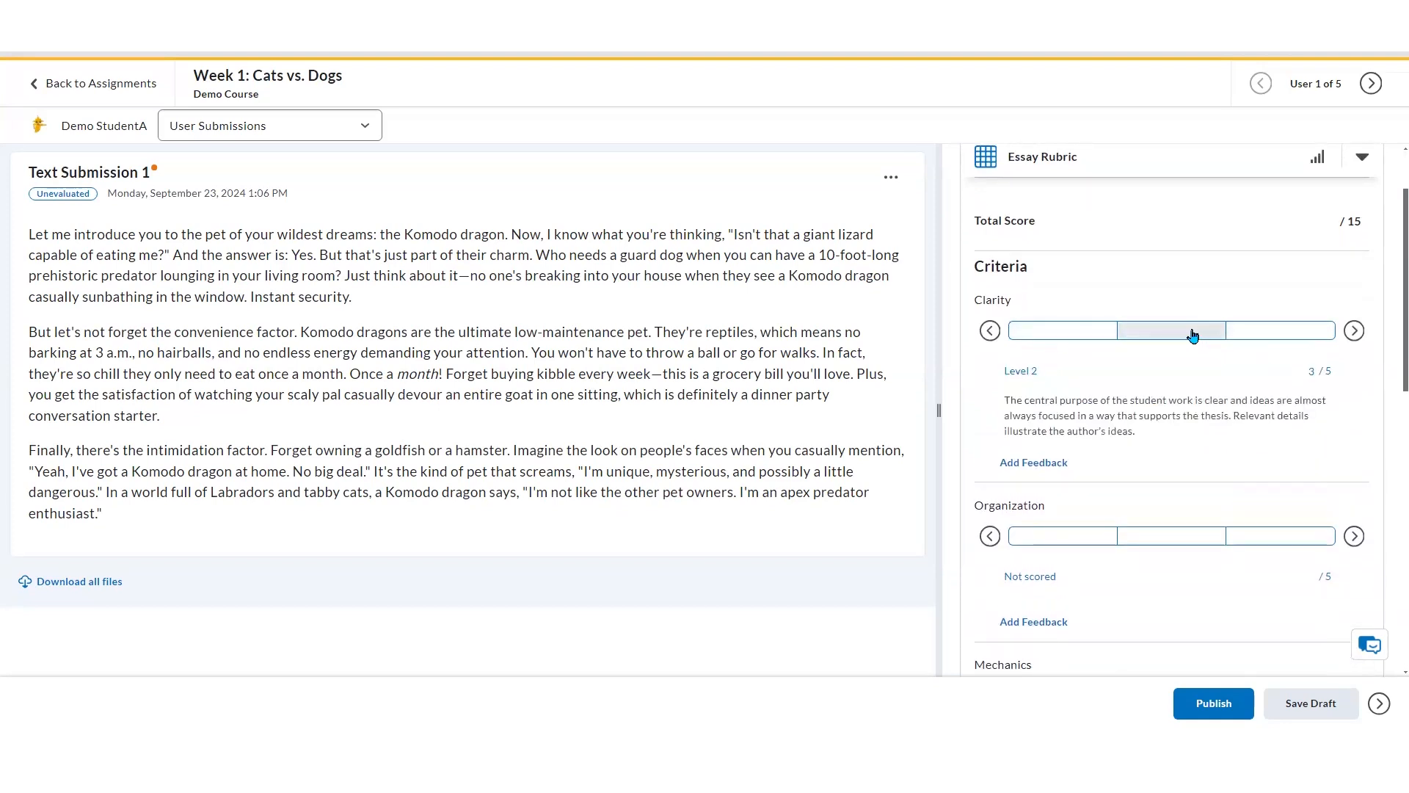
click(1086, 333)
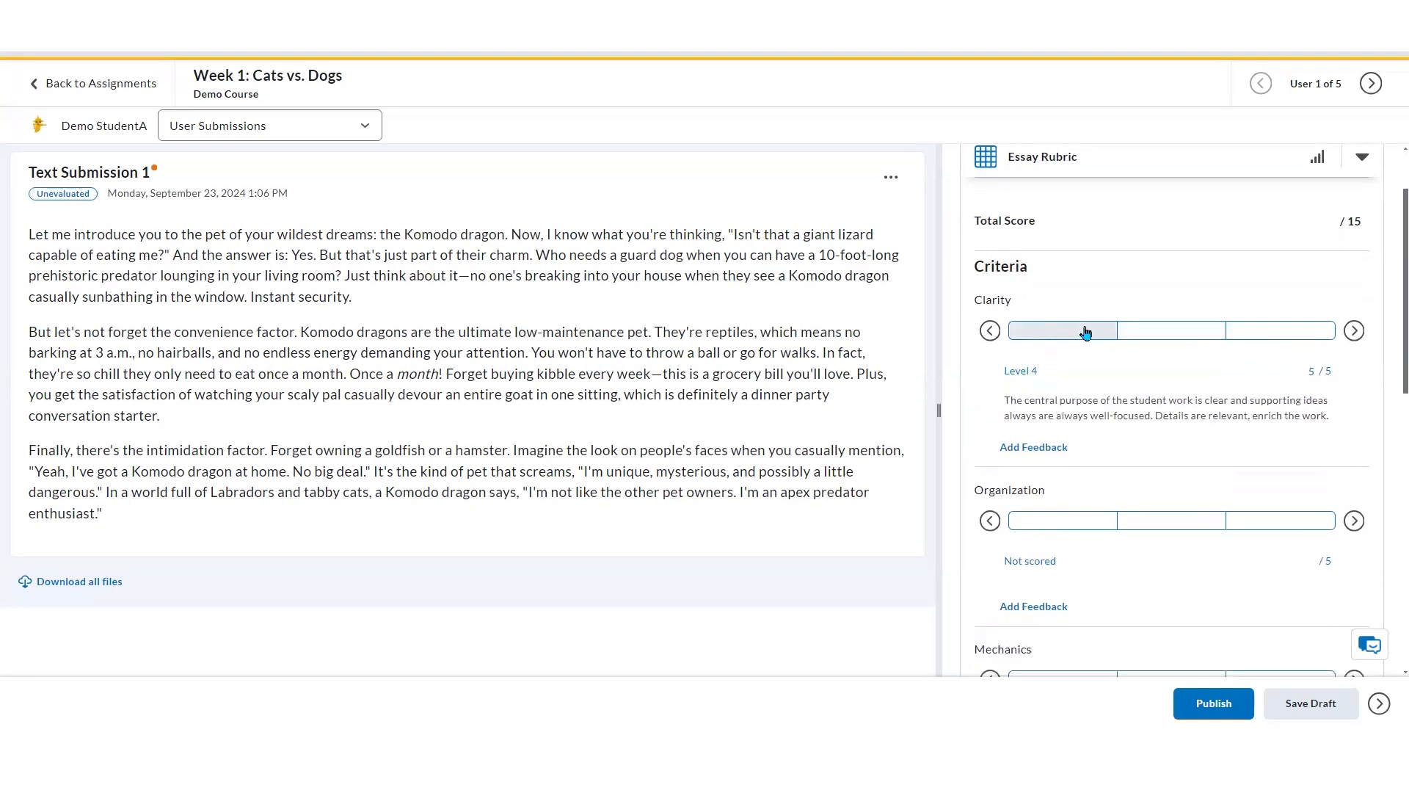
click(1105, 337)
Score the Organization criterion at Level 2 and the Mechanics criterion at Level 4
scroll(1180, 394, down, 2)
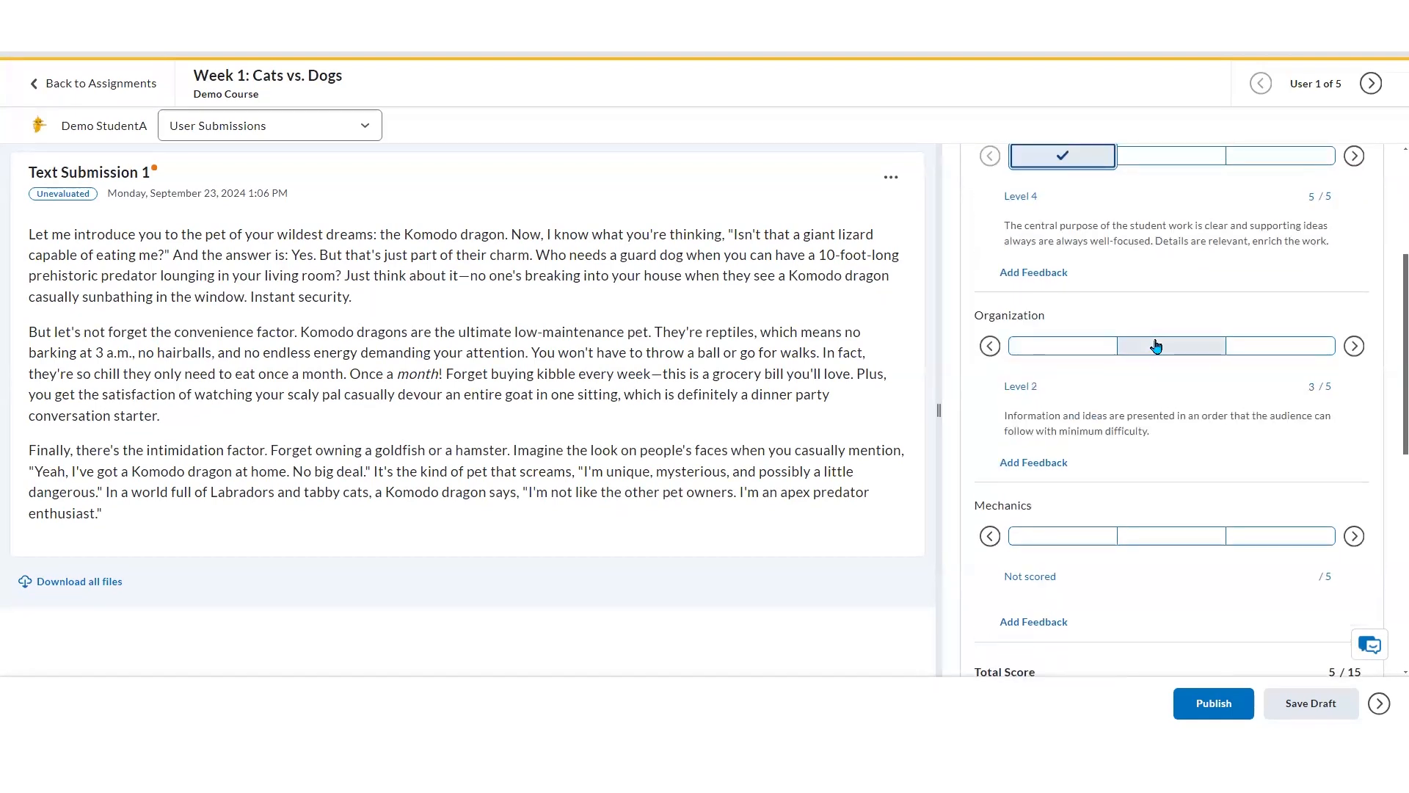
click(1169, 347)
scroll(1186, 396, down, 2)
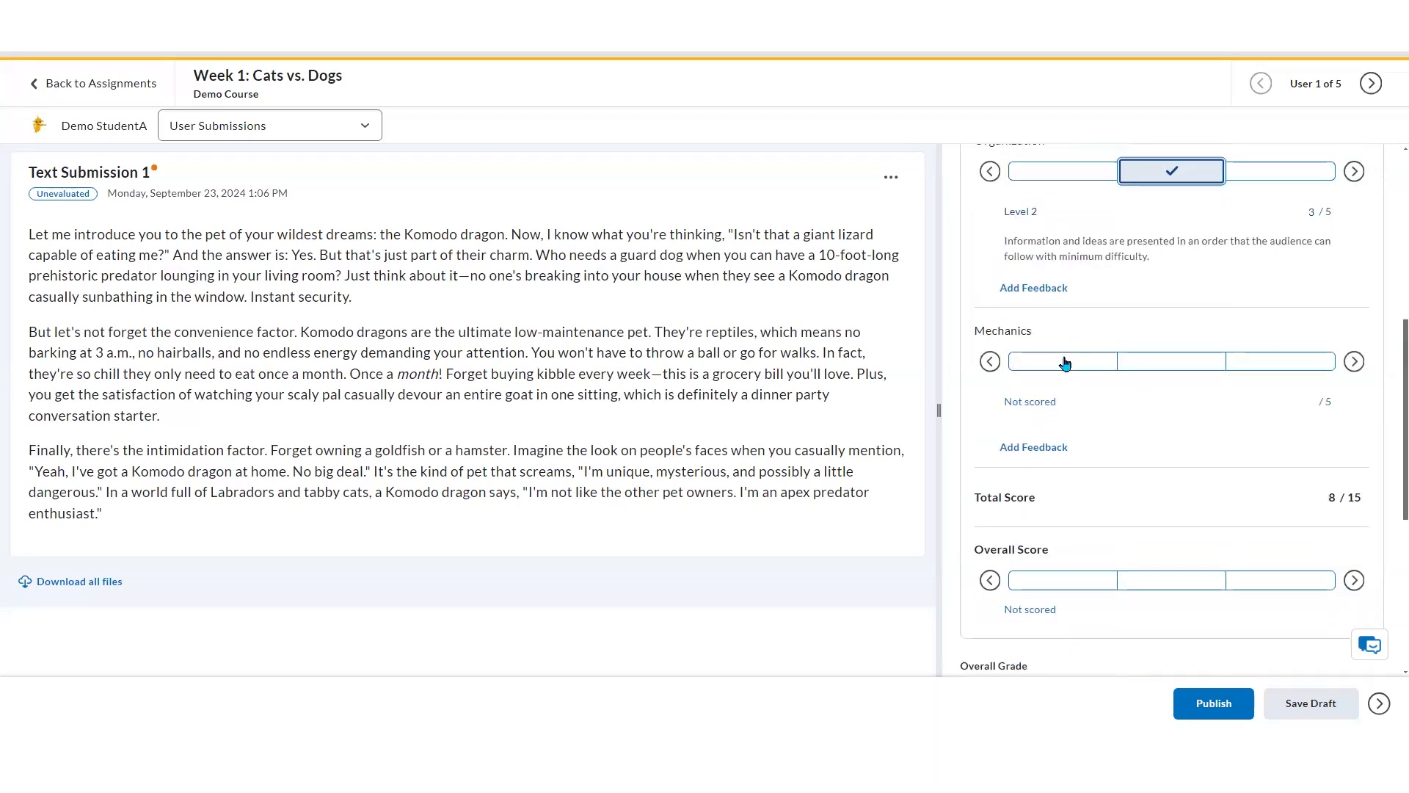
click(1065, 363)
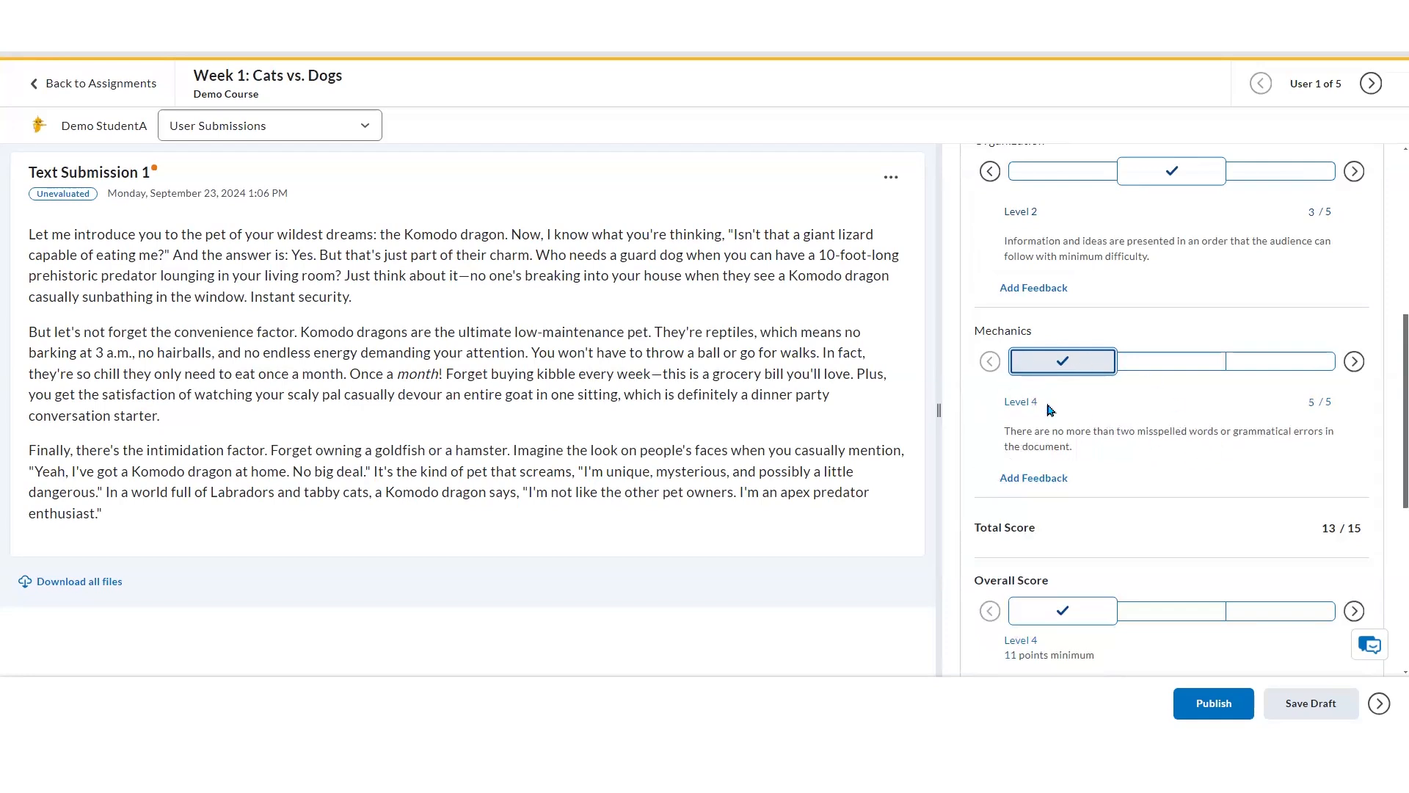
Override the Mechanics criterion score to 4 out of 5
click(1313, 400)
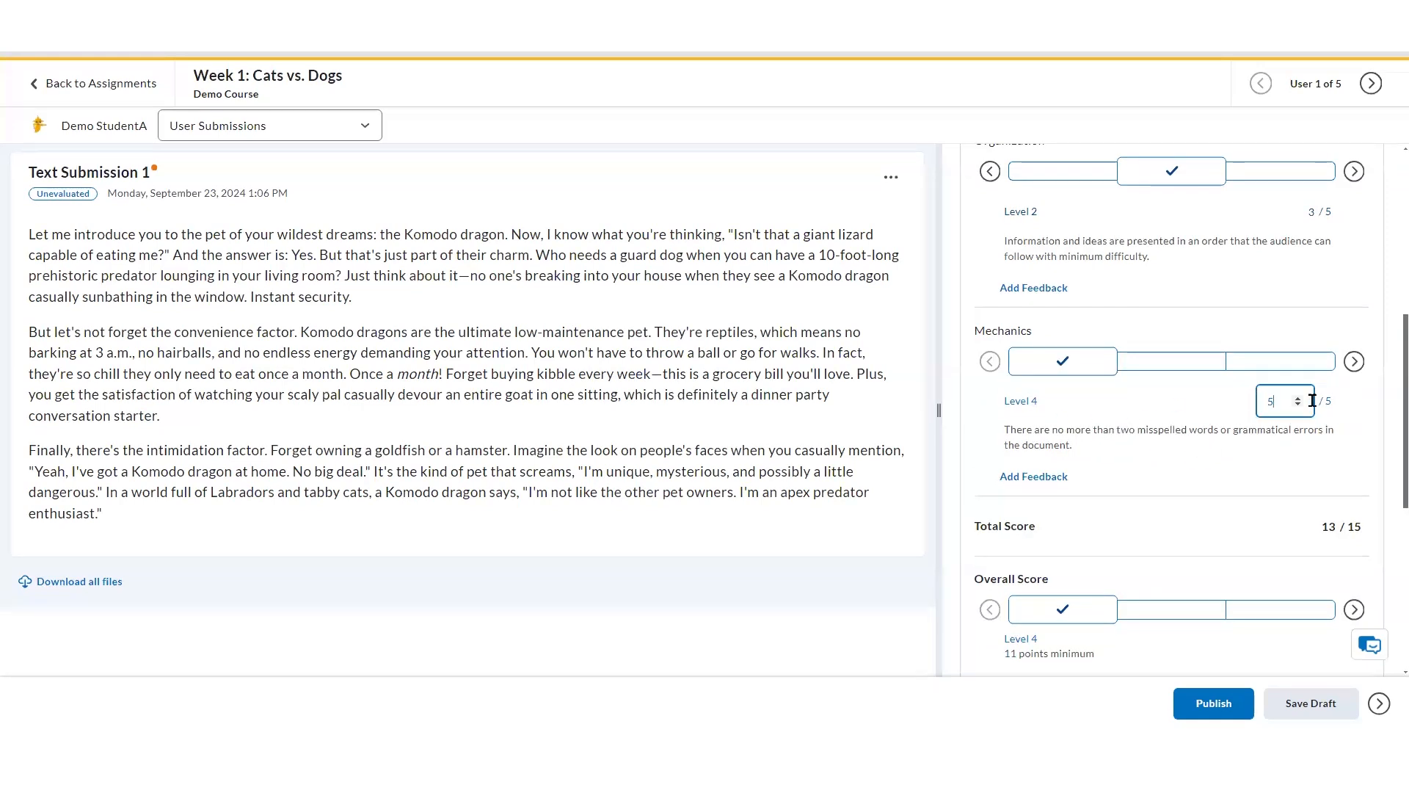
key(BackSpace)
text(4)
click(1271, 459)
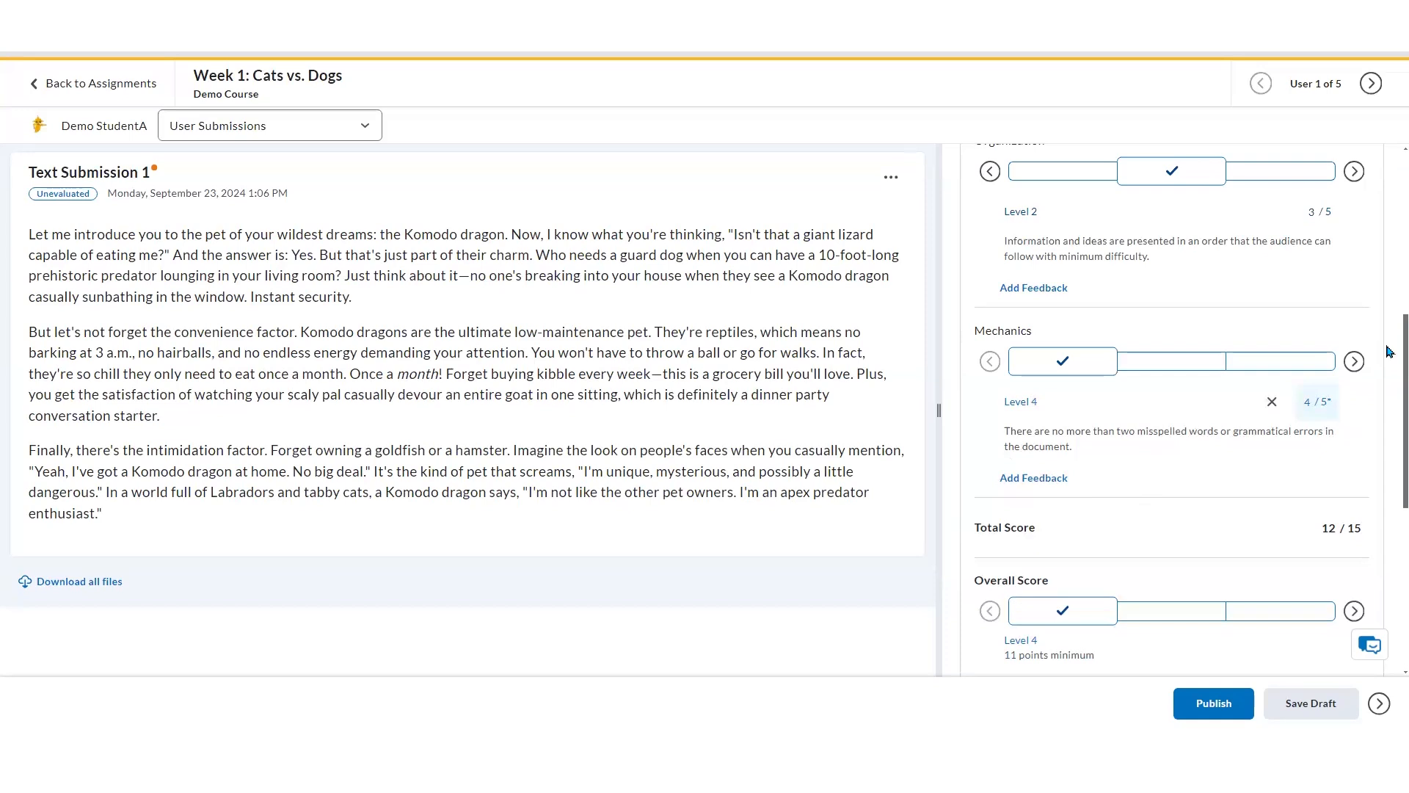
Set the overall grade to 6 out of 10
scroll(1390, 351, down, 3)
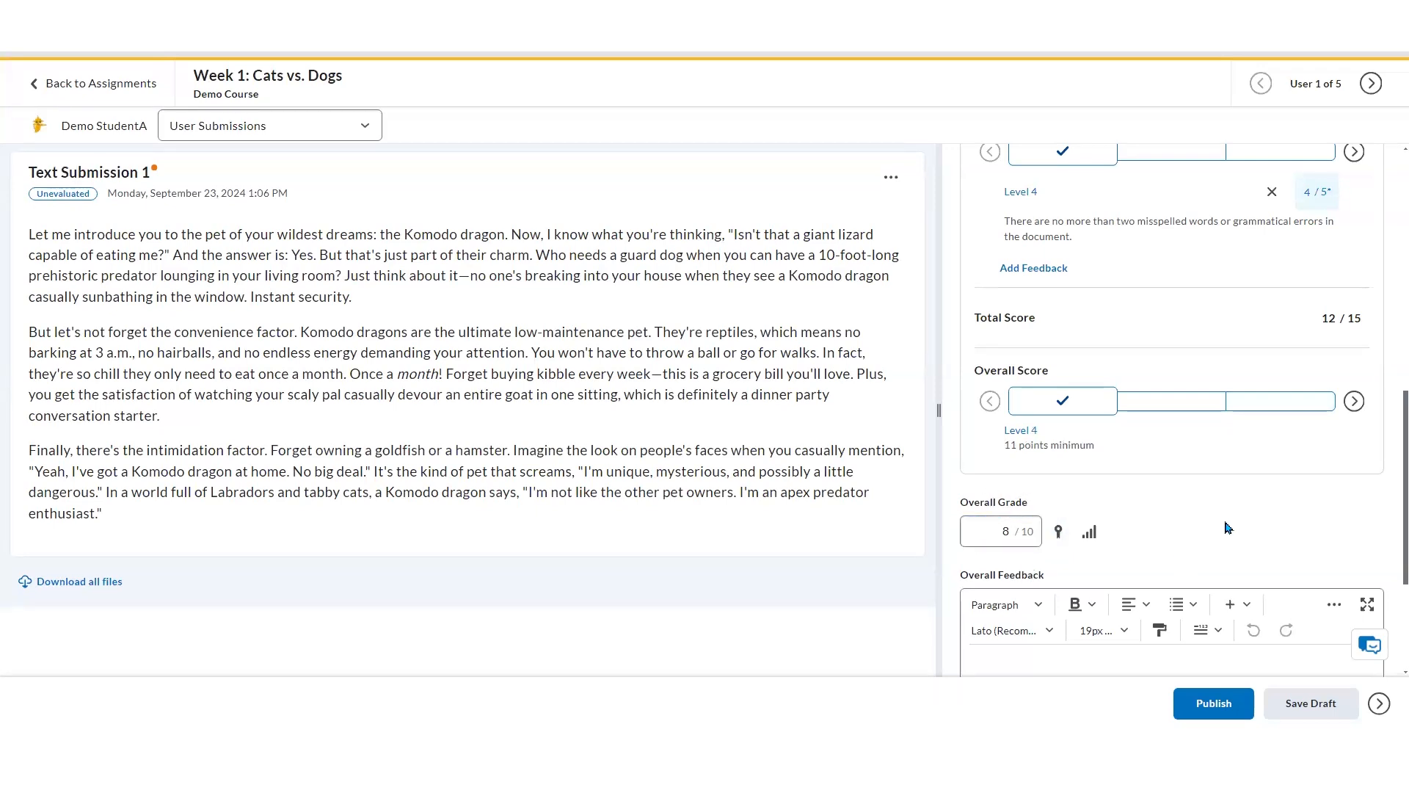
scroll(1233, 520, down, 2)
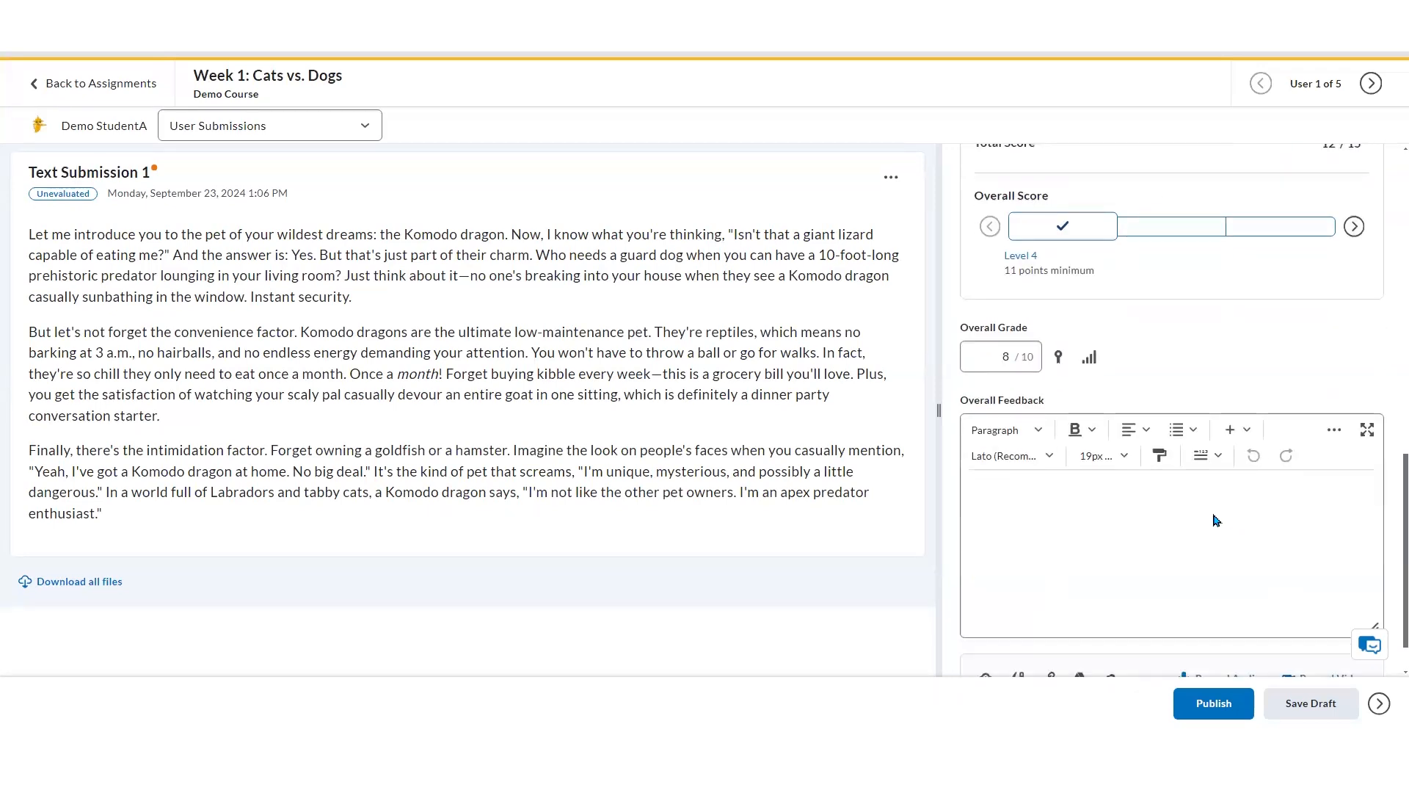
click(994, 359)
click(1170, 367)
drag(982, 356, 1011, 357)
text(6)
click(1162, 366)
Write the overall feedback "Great job!"
click(1081, 565)
scroll(1081, 565, down, 1)
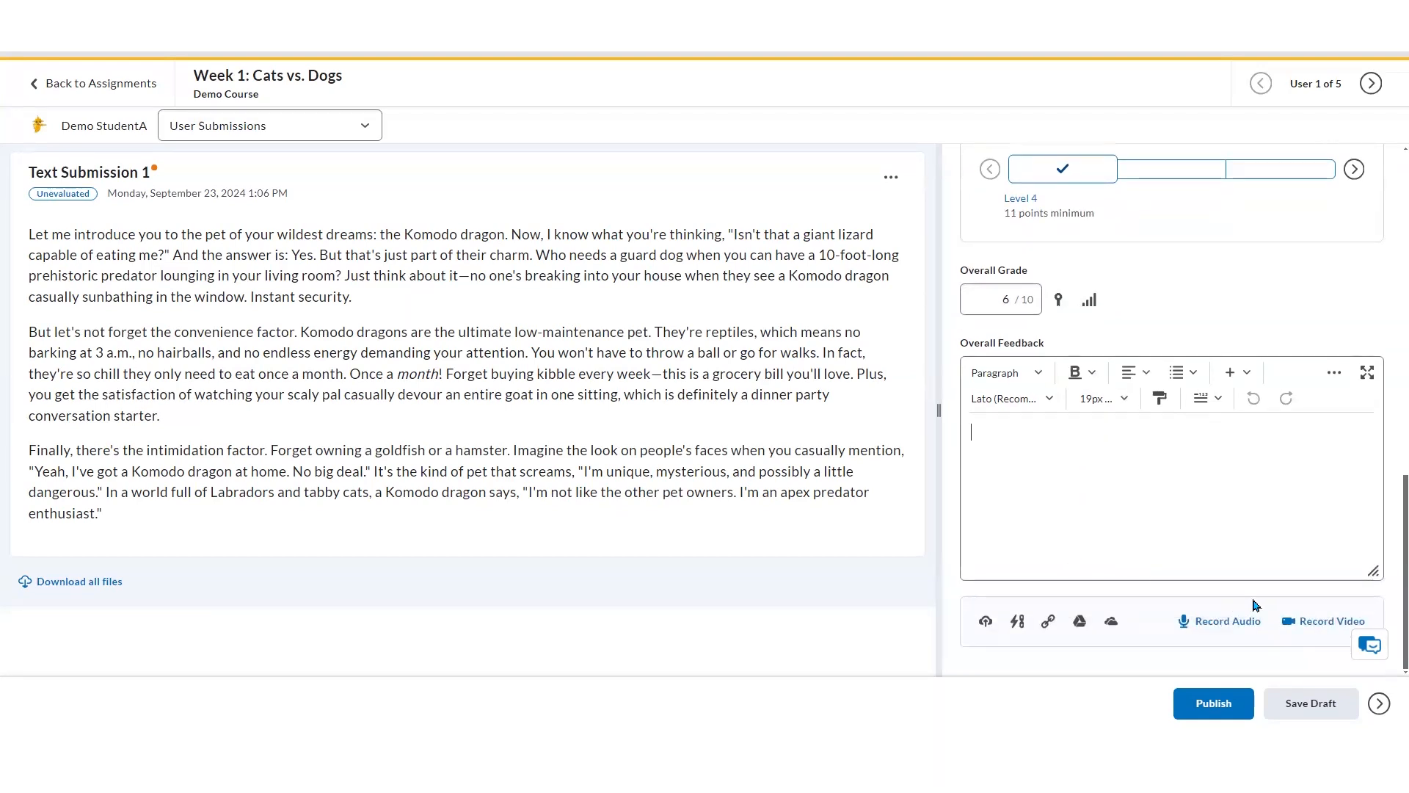
click(1300, 626)
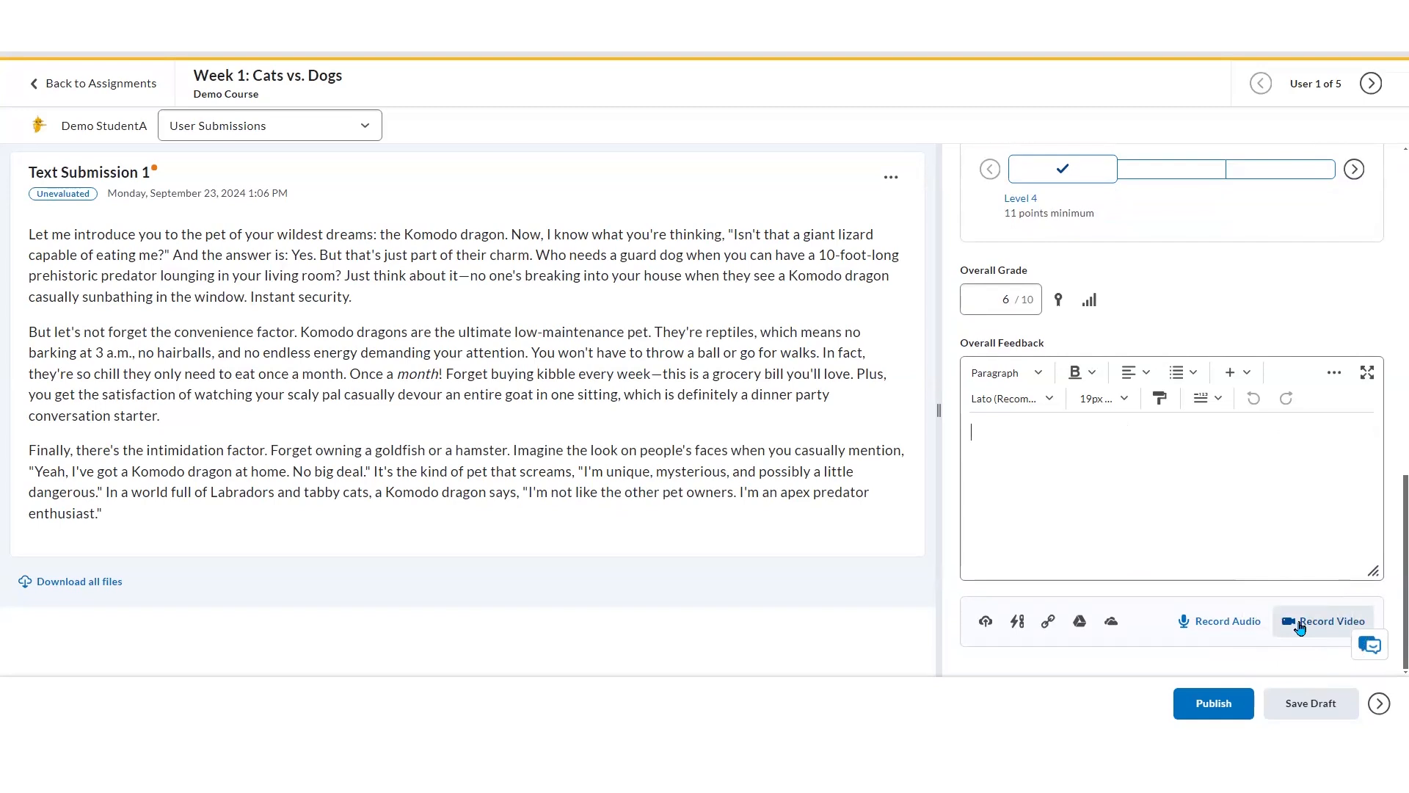
text(Great job!)
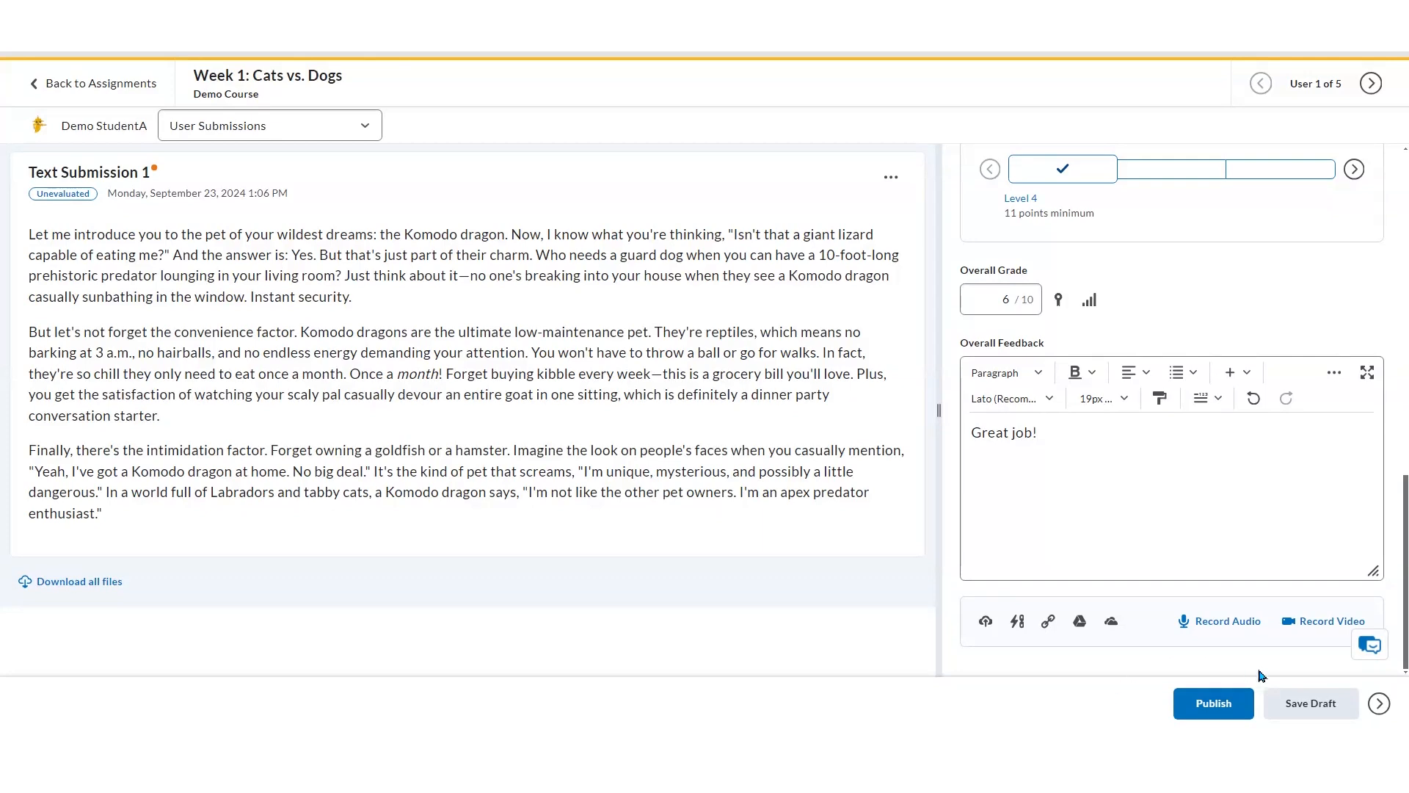
Save the current student's evaluation as a draft and move to the next student's submission
click(1318, 706)
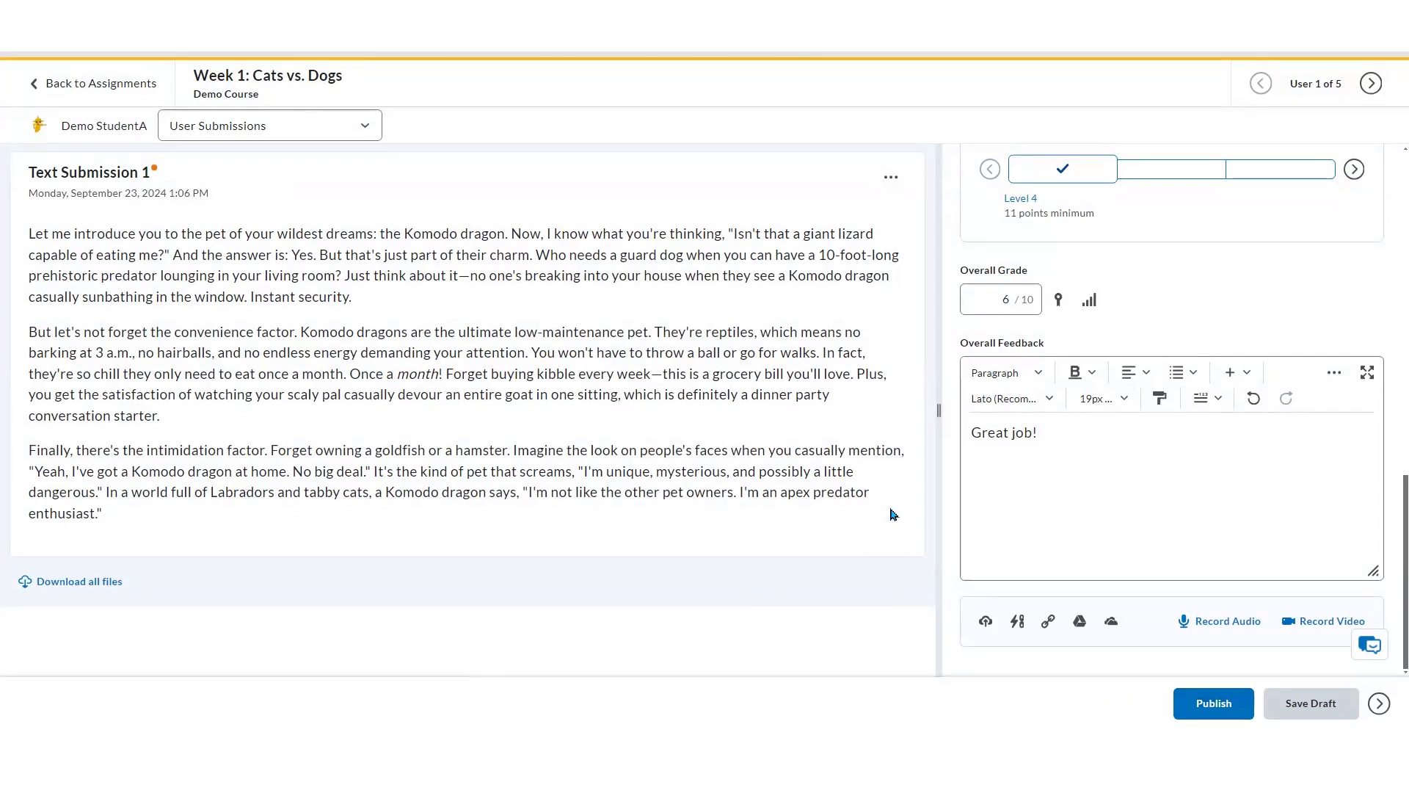
click(1371, 85)
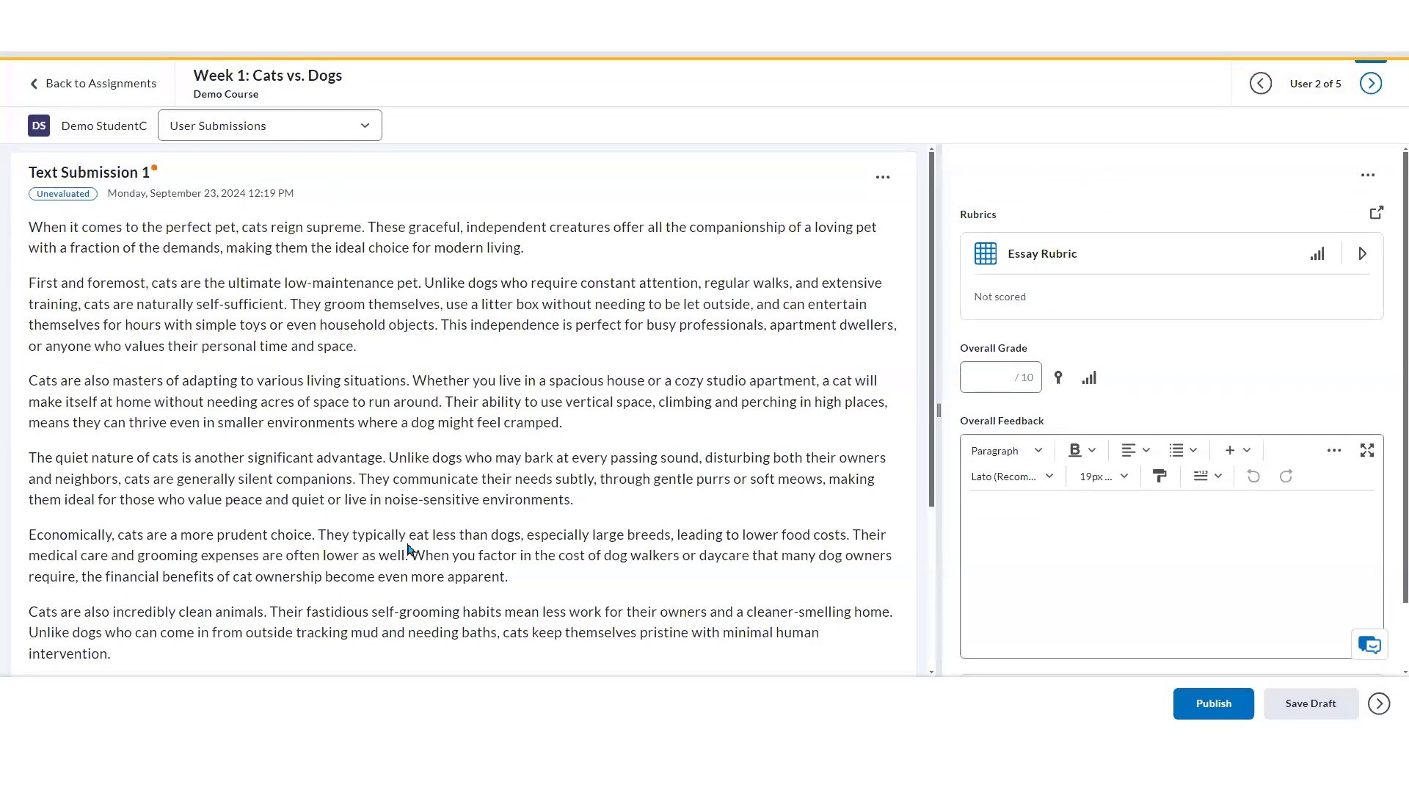
Read through the essay and set the overall grade to 10 out of 10
scroll(478, 613, down, 1)
scroll(479, 613, down, 3)
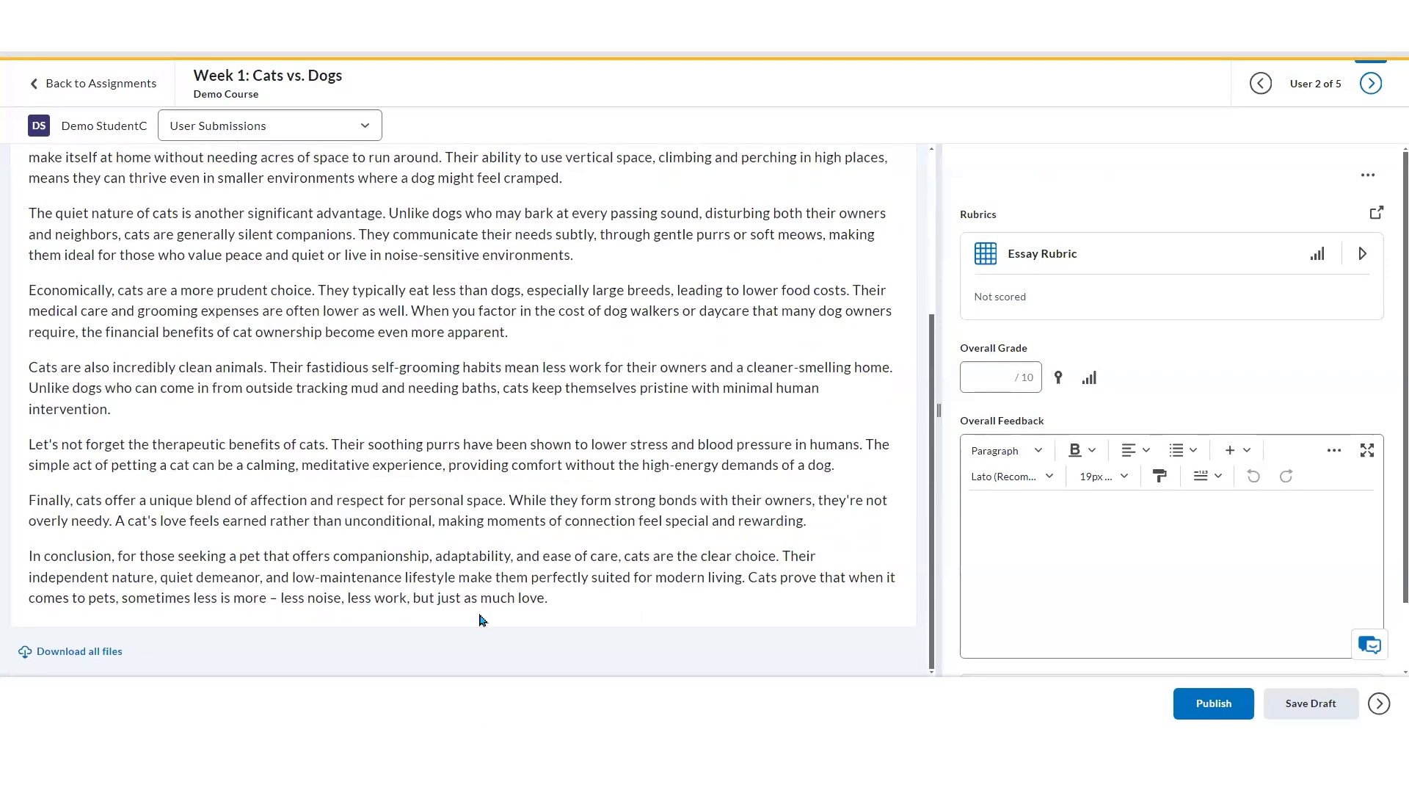
scroll(481, 619, up, 3)
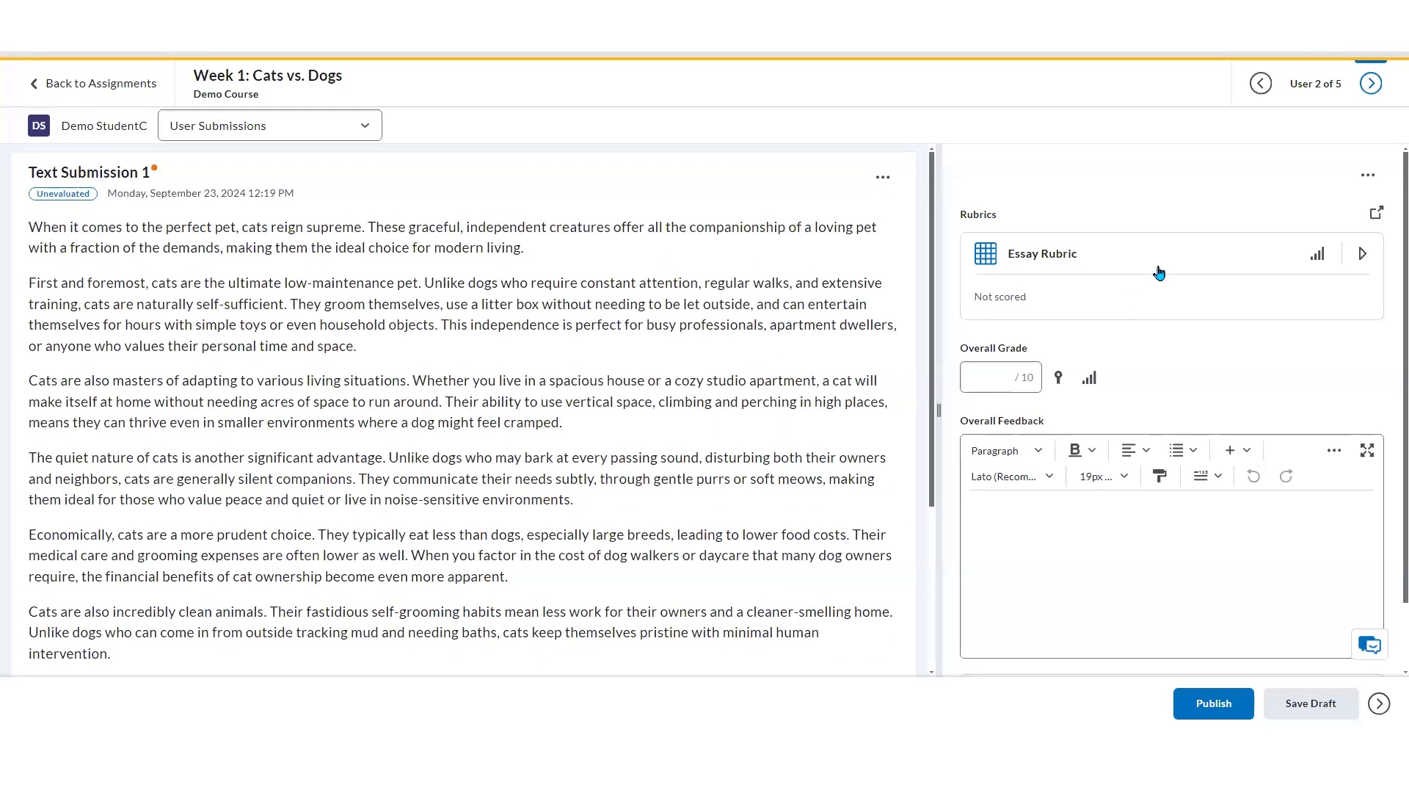
click(1038, 384)
text(10)
click(1212, 386)
Publish the evaluation anyway, without scoring the rubric criteria
click(1231, 705)
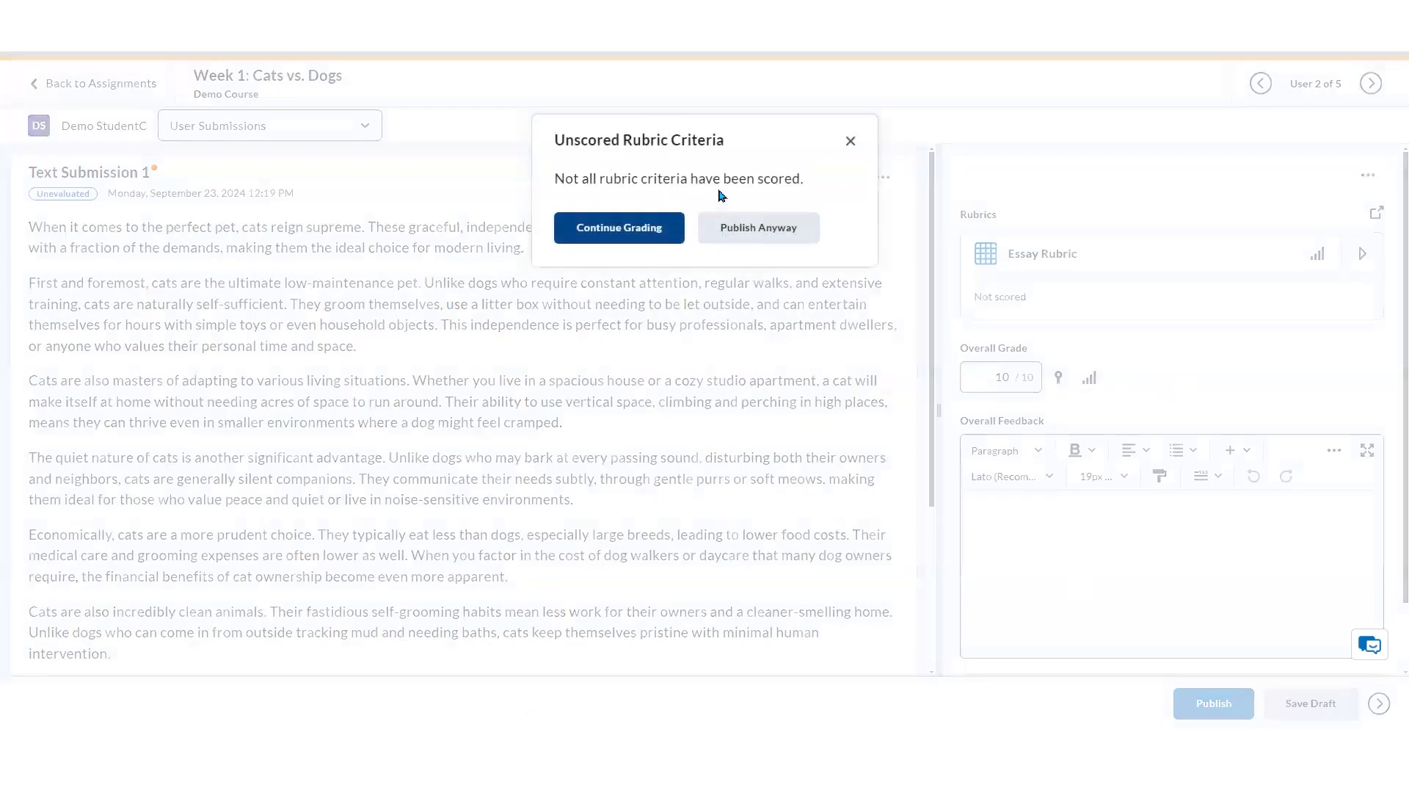
click(645, 227)
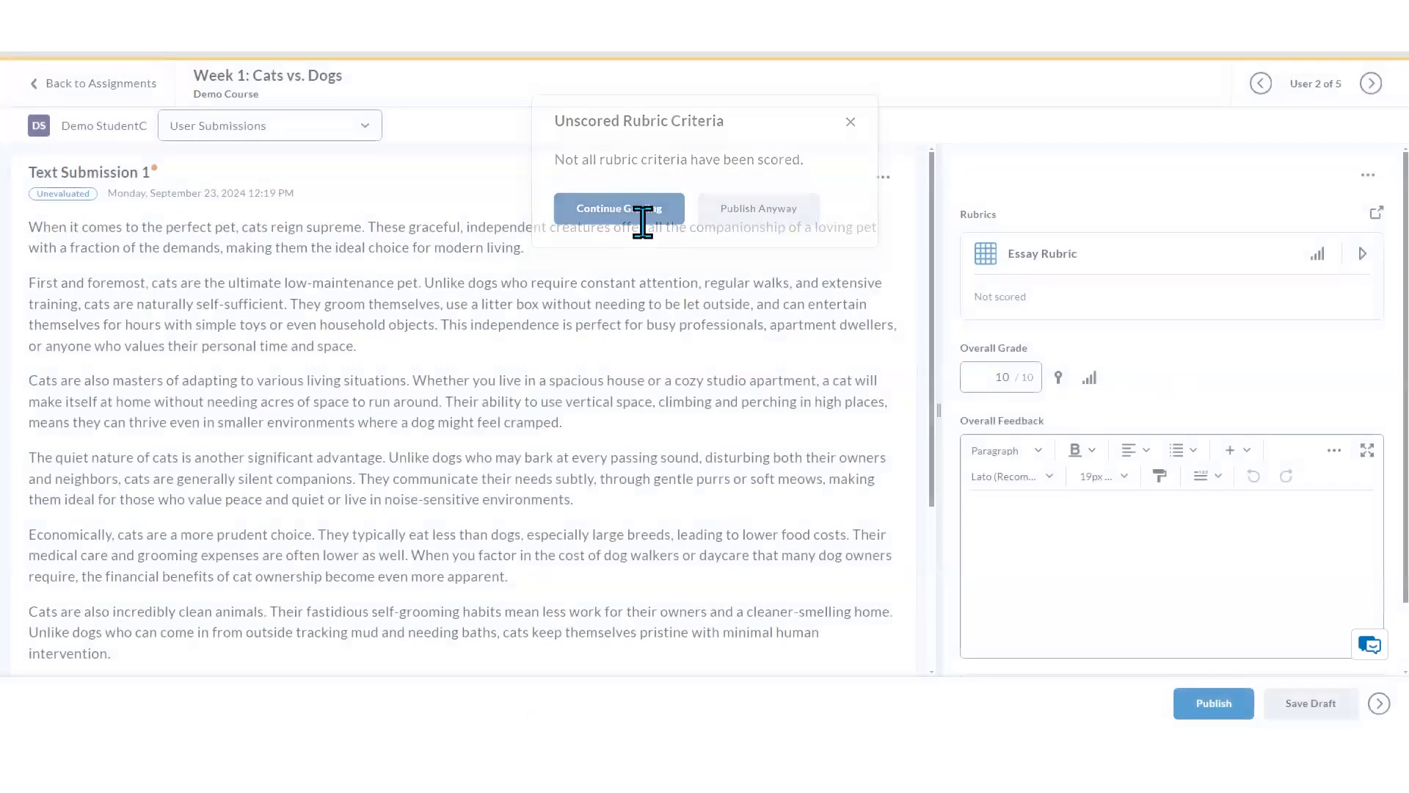
click(1212, 703)
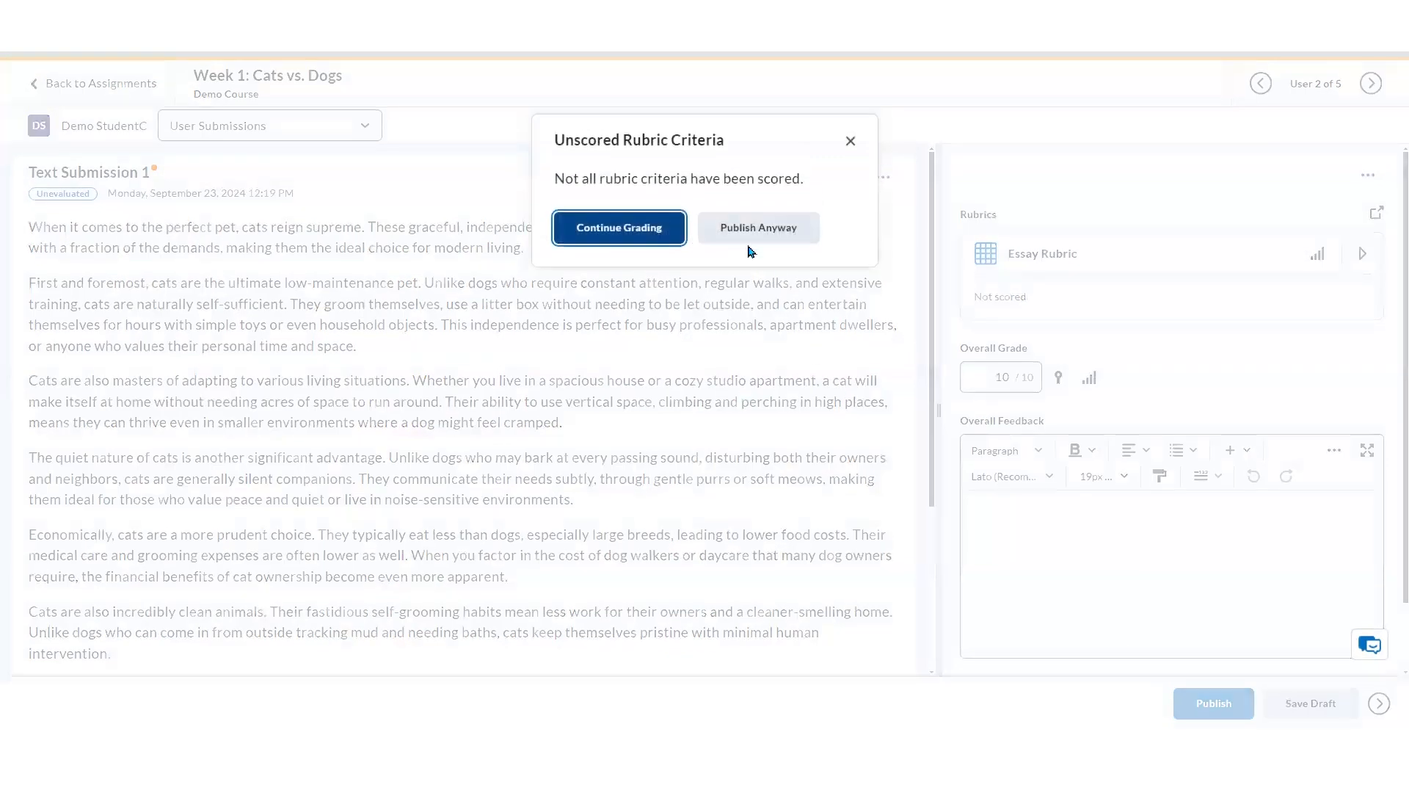
click(800, 231)
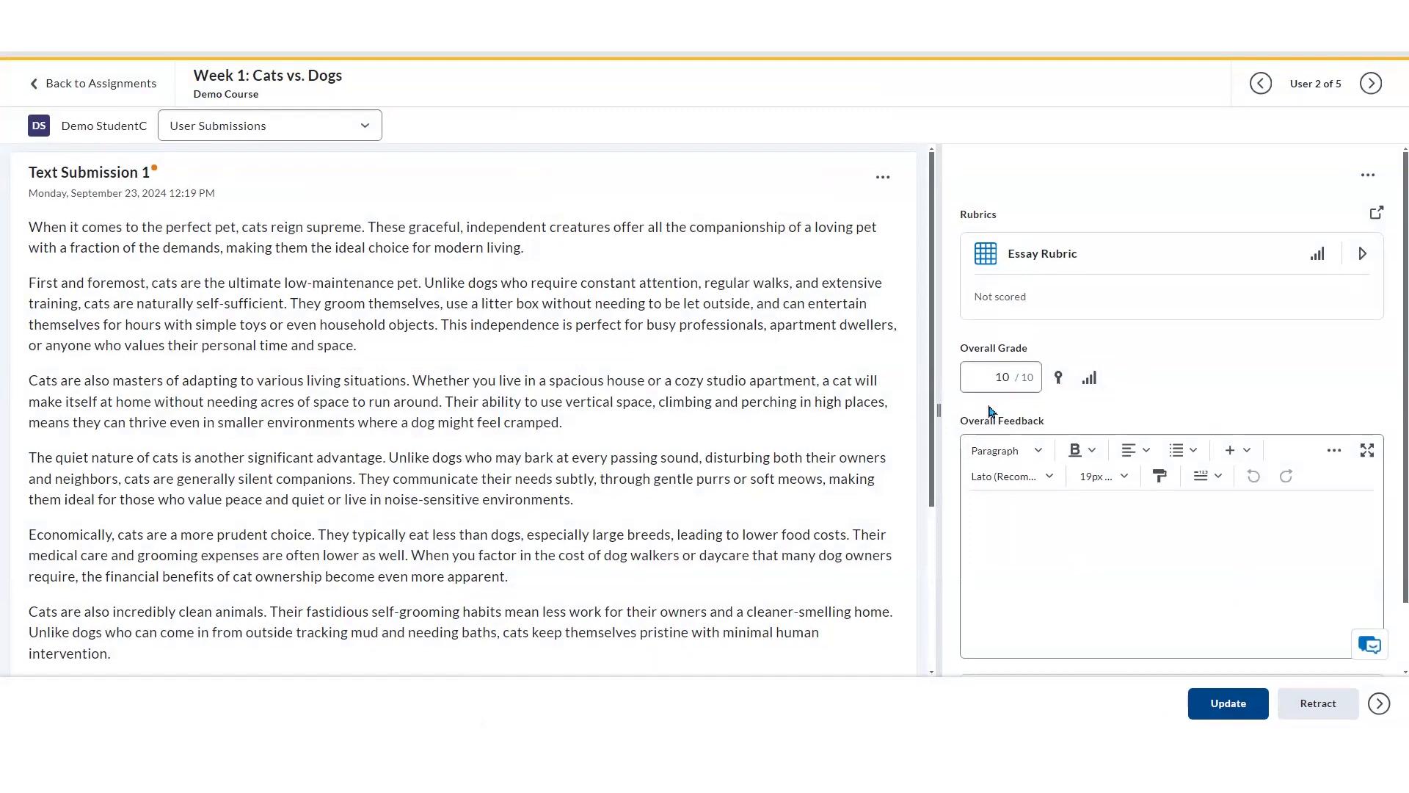
Change the overall grade to 9 out of 10 and update the published evaluation anyway
double_click(986, 377)
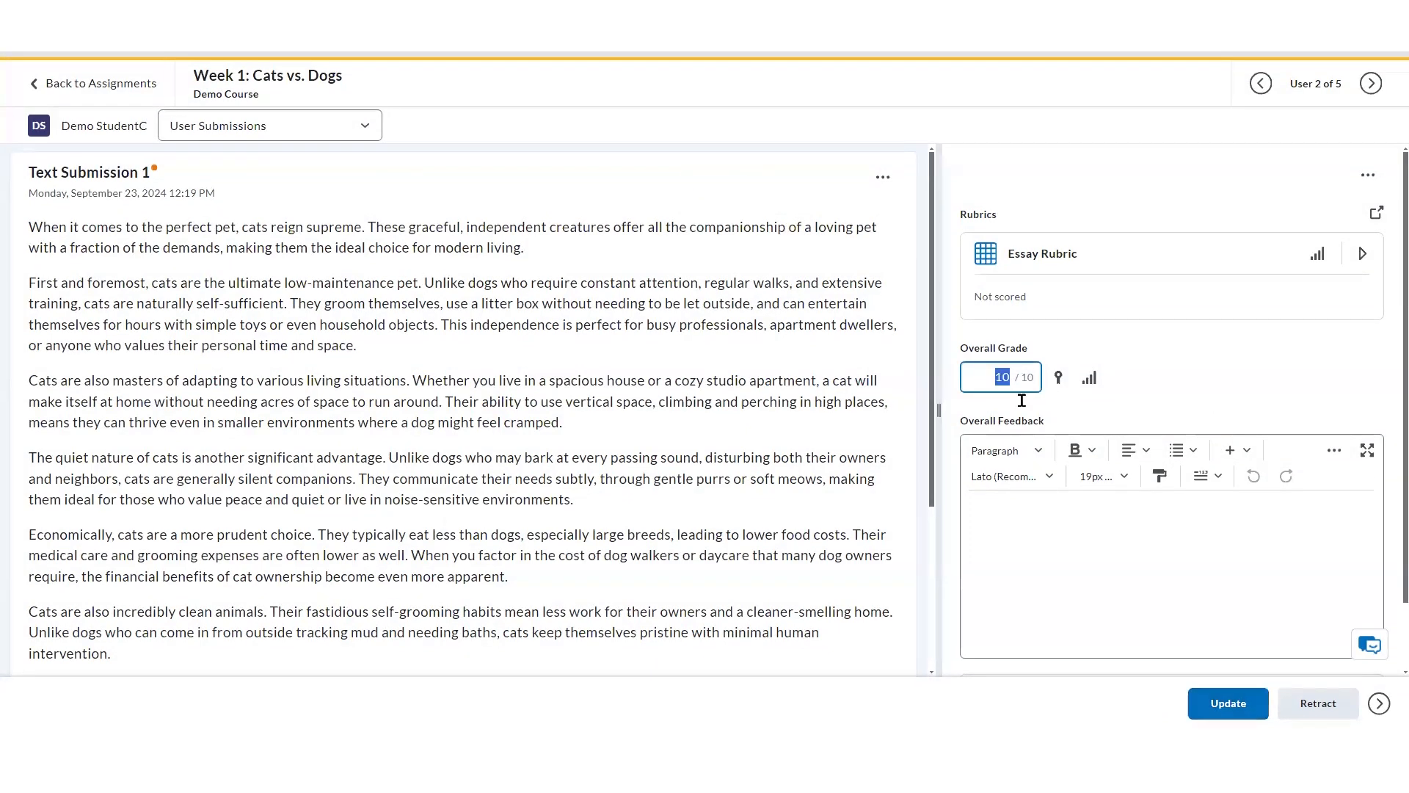
text(9)
click(1189, 400)
click(1239, 710)
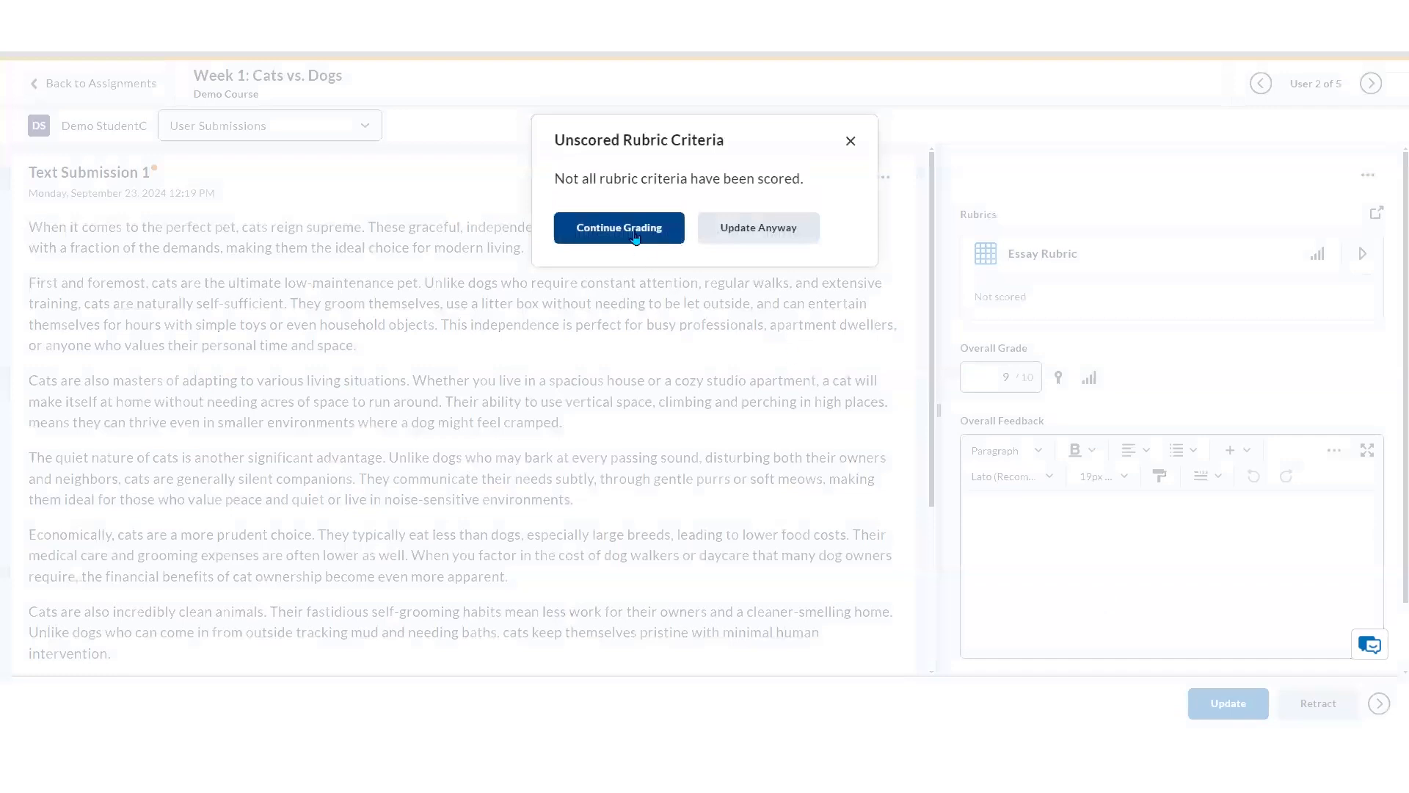
click(743, 230)
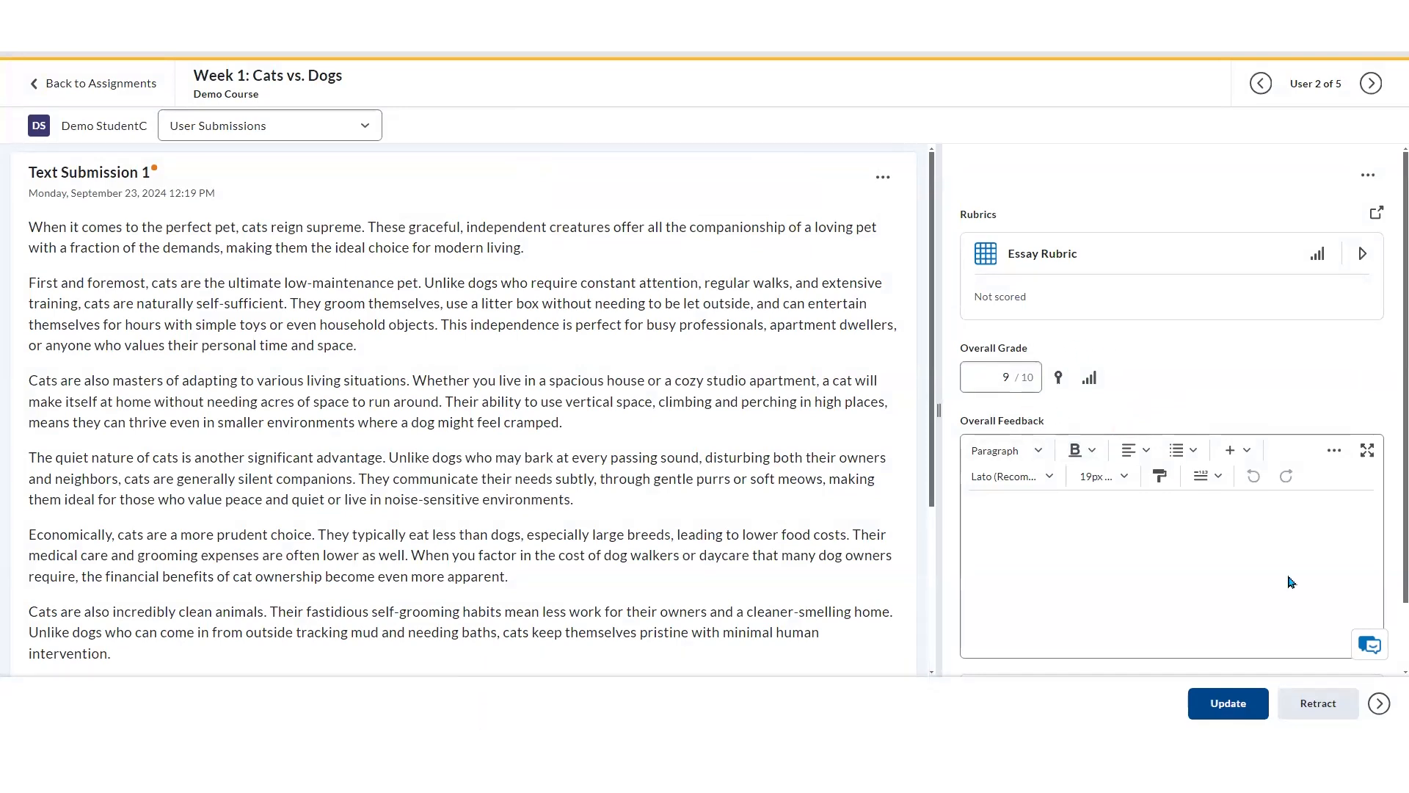
Retract the published evaluation and return to the assignments list
click(1340, 706)
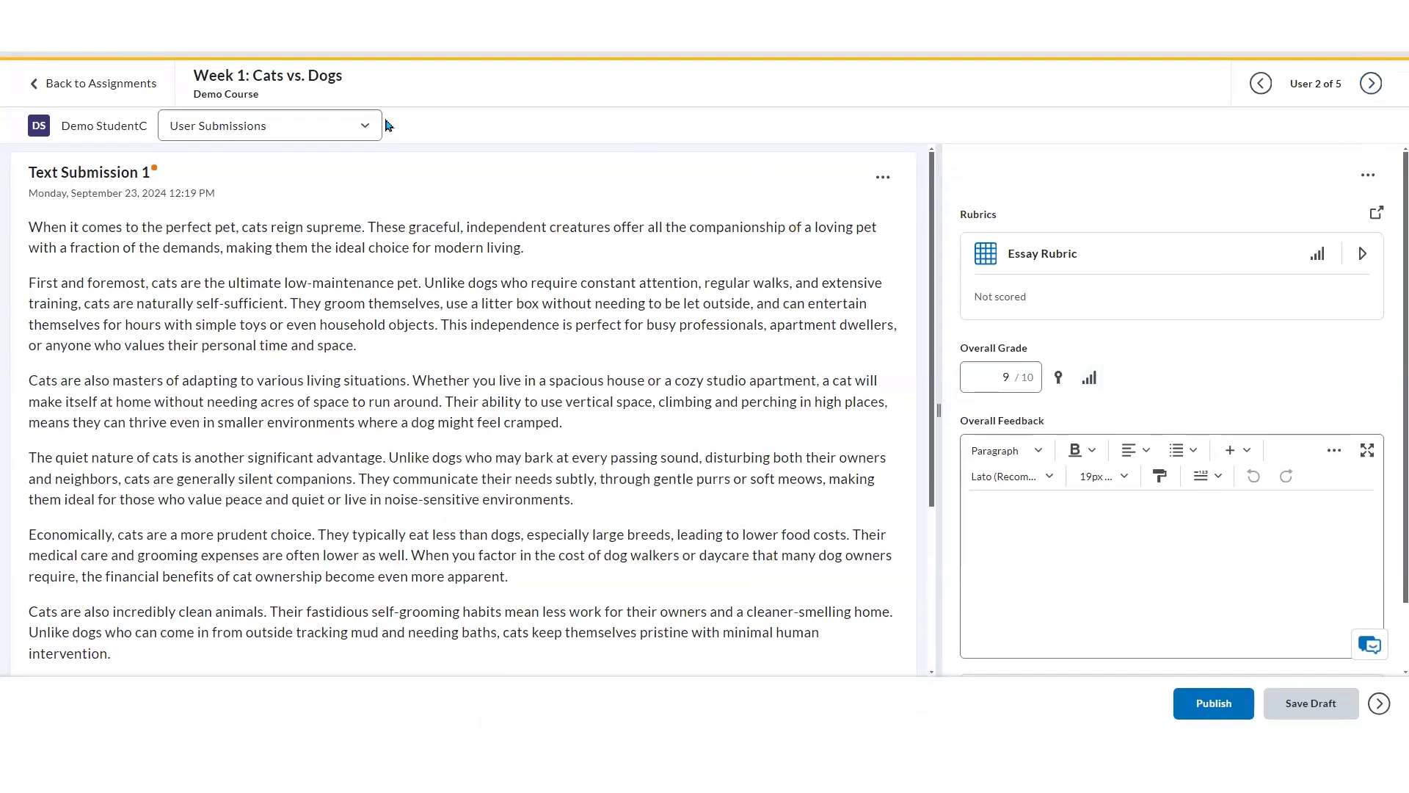
click(147, 91)
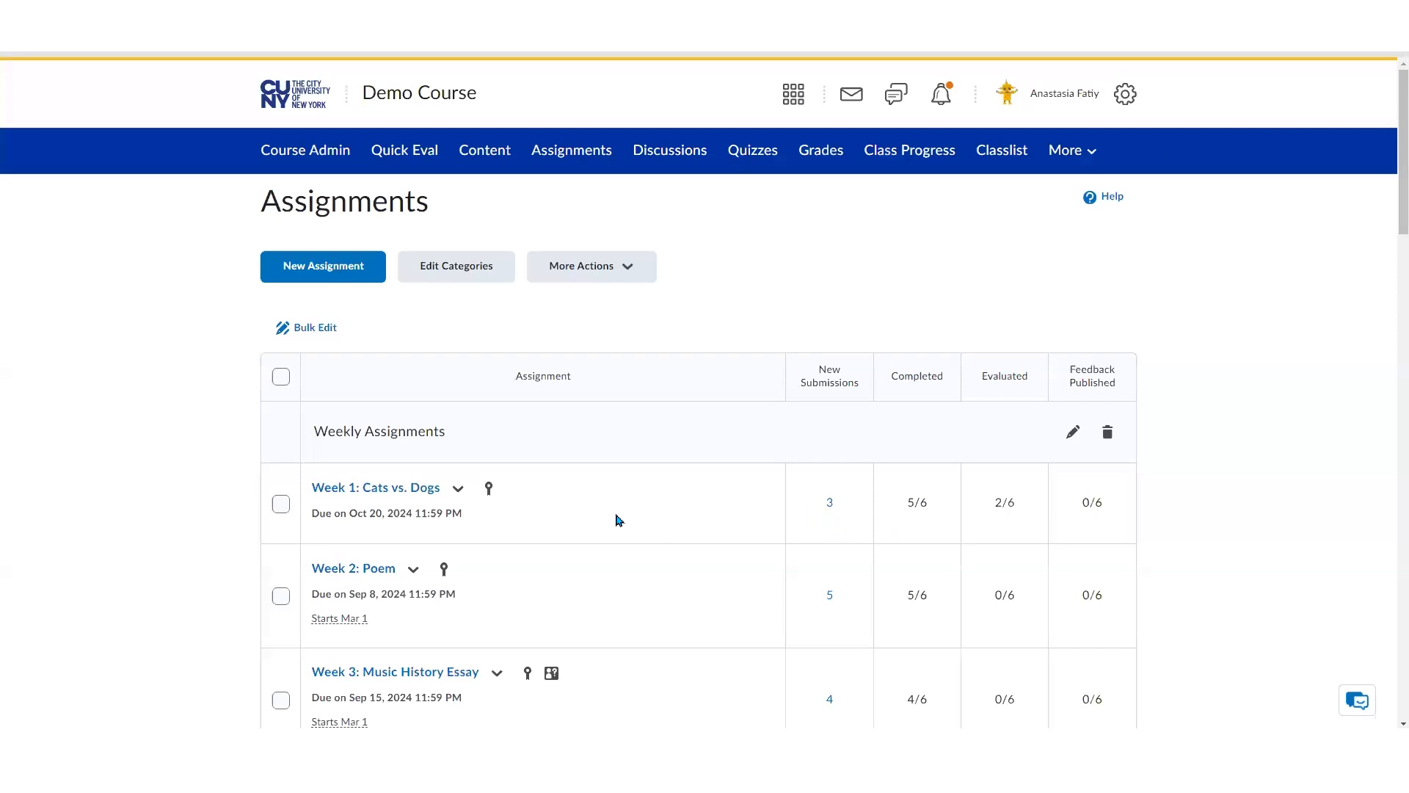
Open the submissions list for Week 1: Cats vs. Dogs and review each student's evaluation status
click(461, 494)
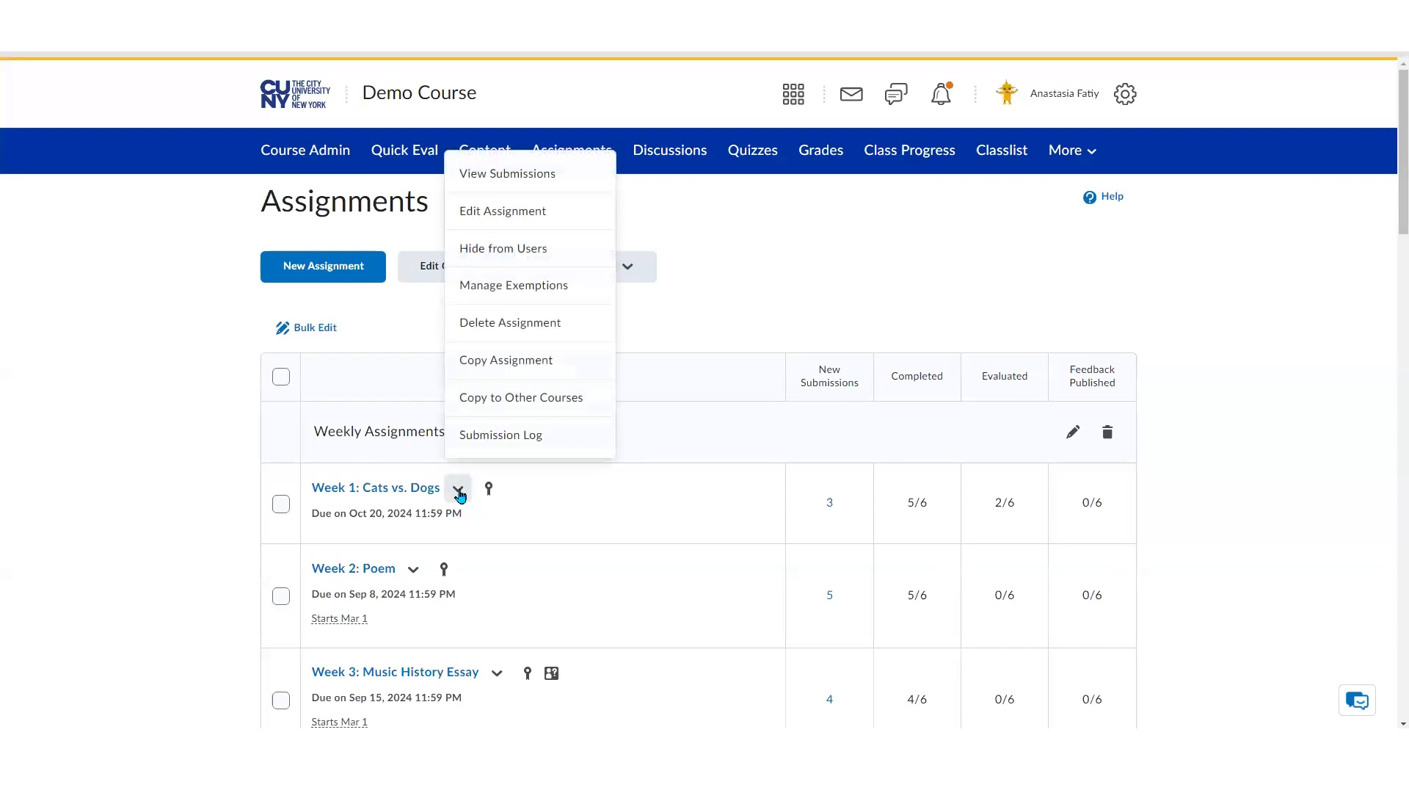
click(552, 181)
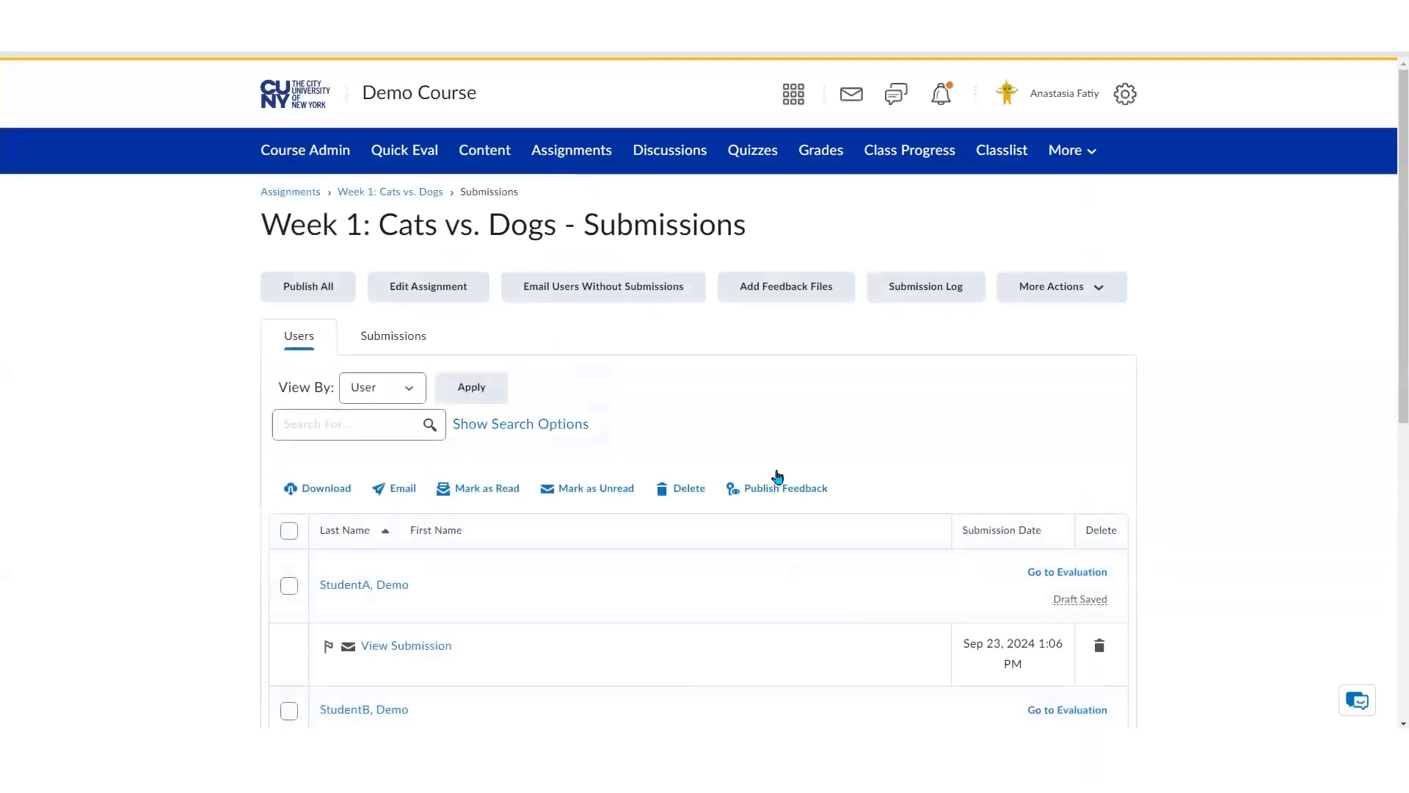
scroll(1387, 242, down, 4)
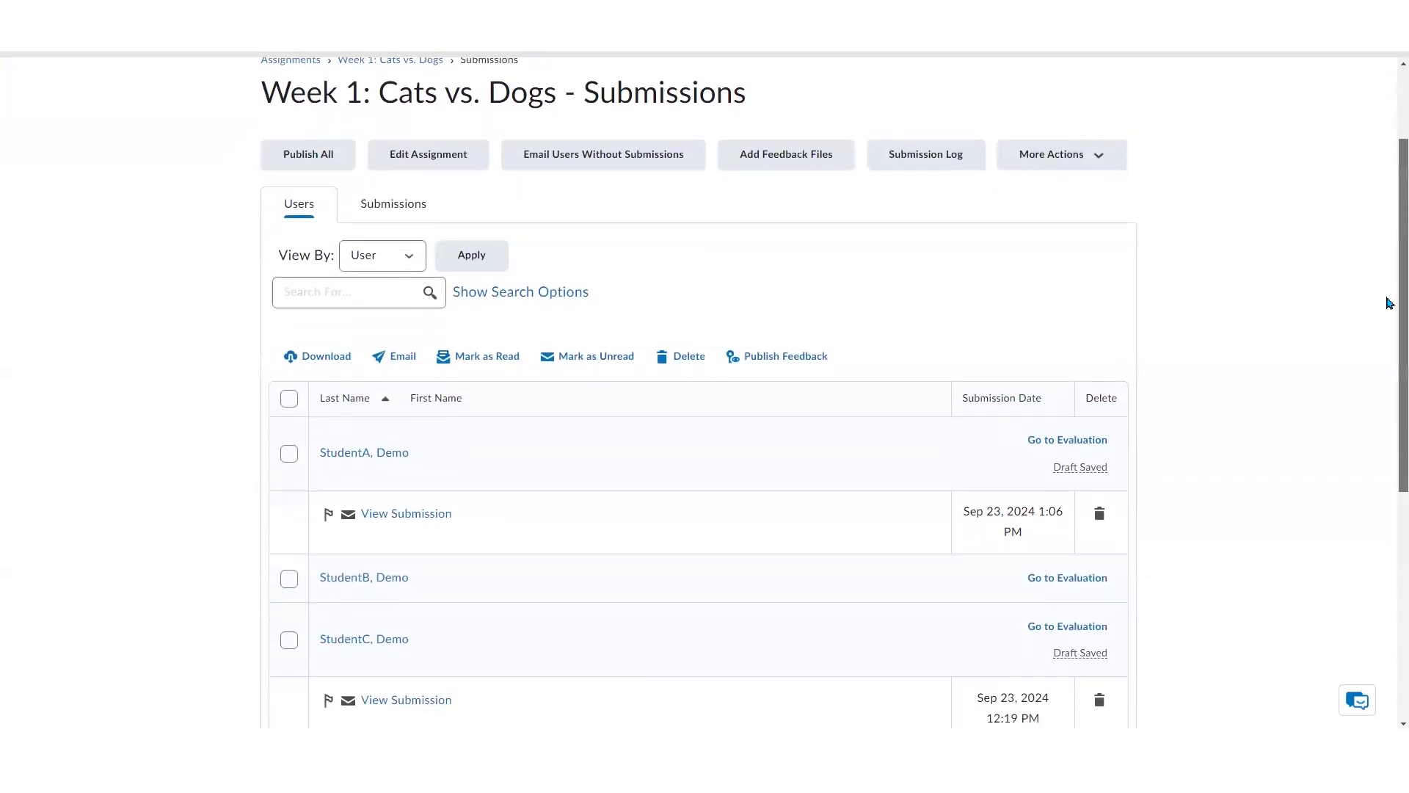
scroll(1383, 391, down, 3)
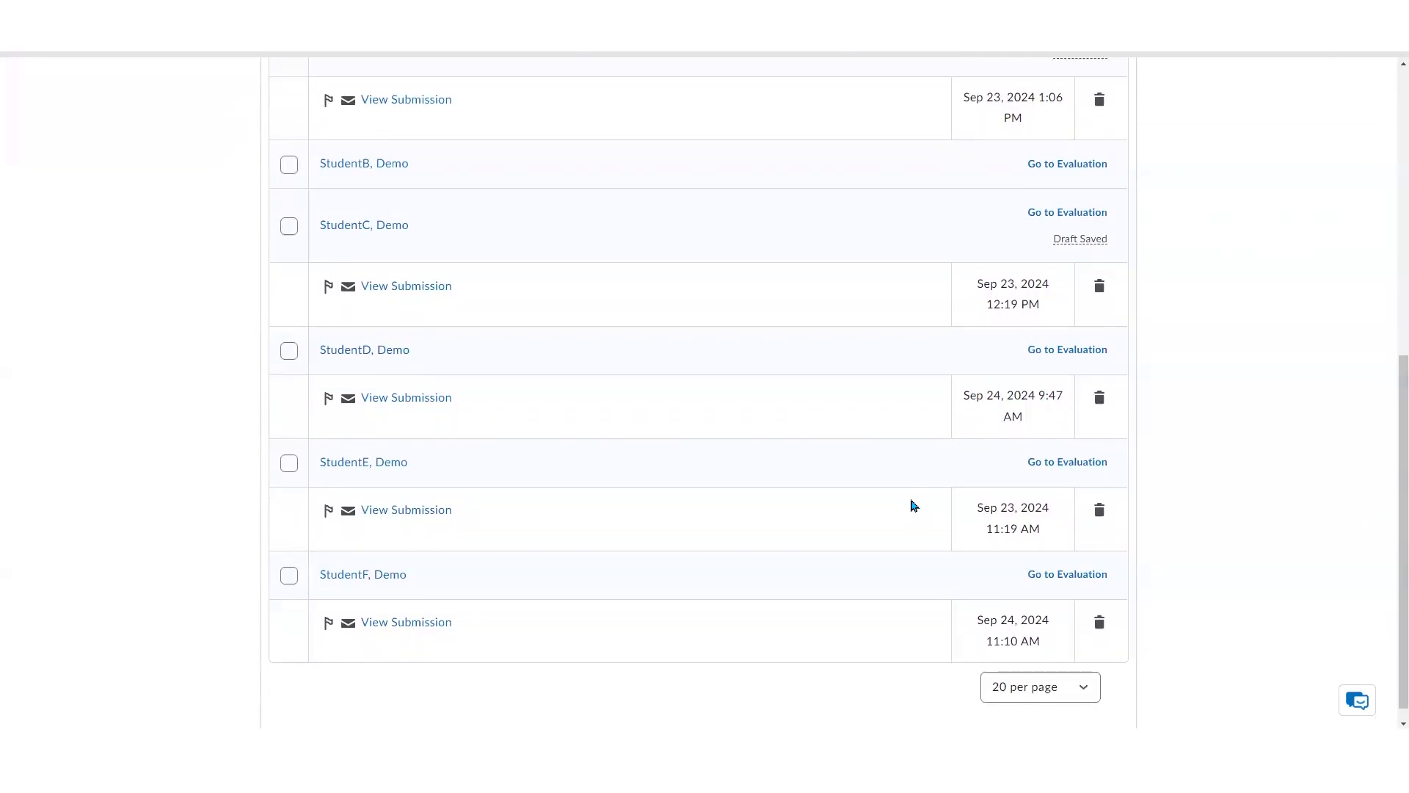
scroll(823, 503, up, 2)
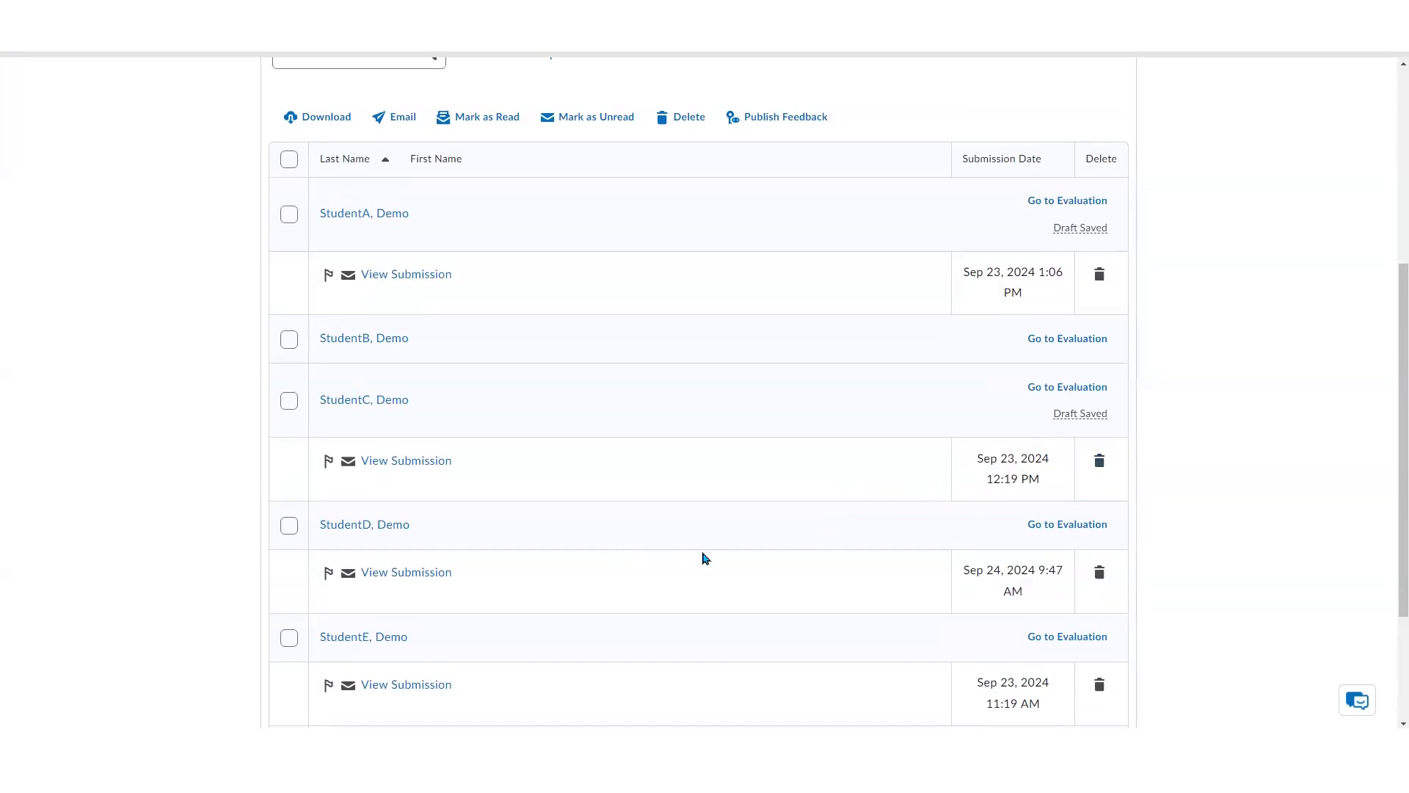
scroll(706, 558, up, 2)
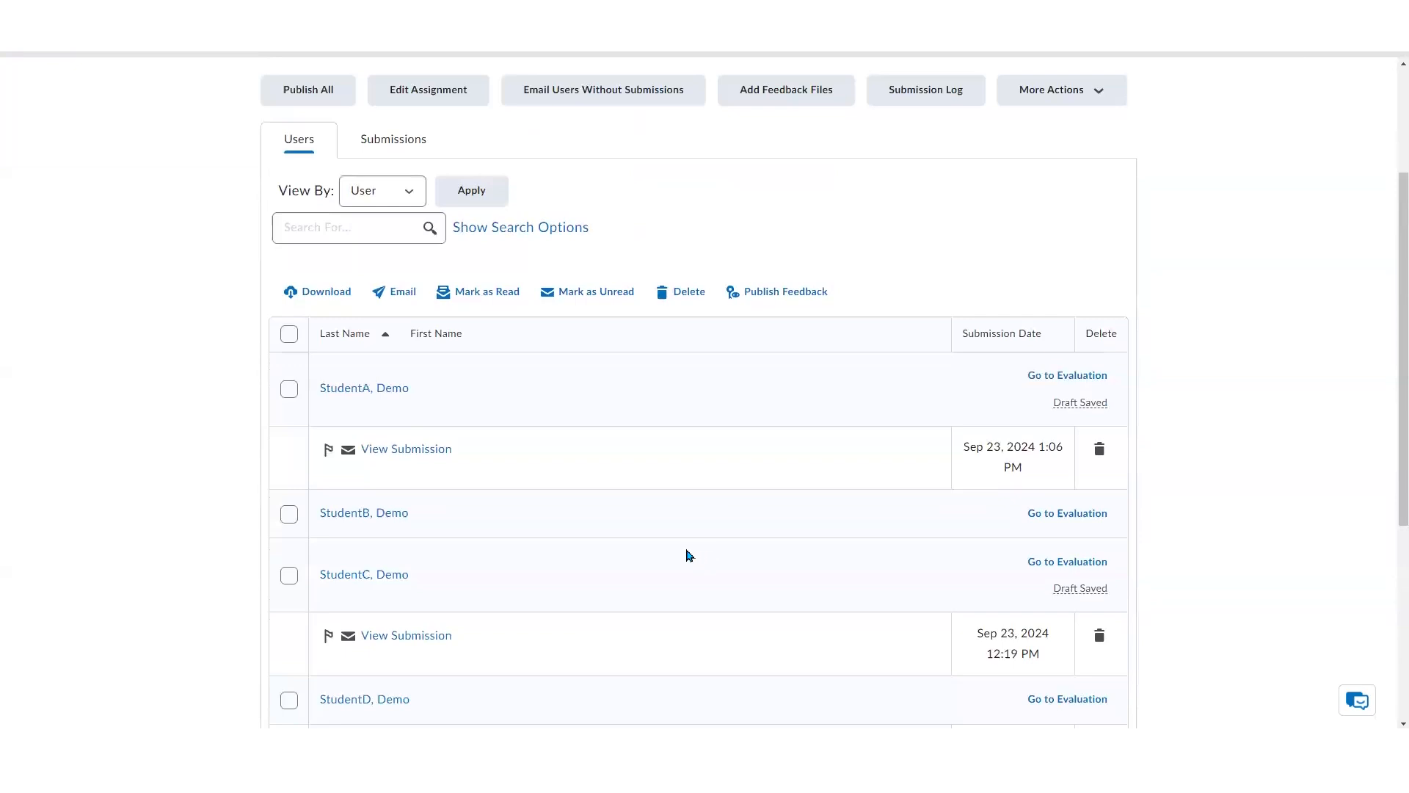
scroll(686, 556, up, 3)
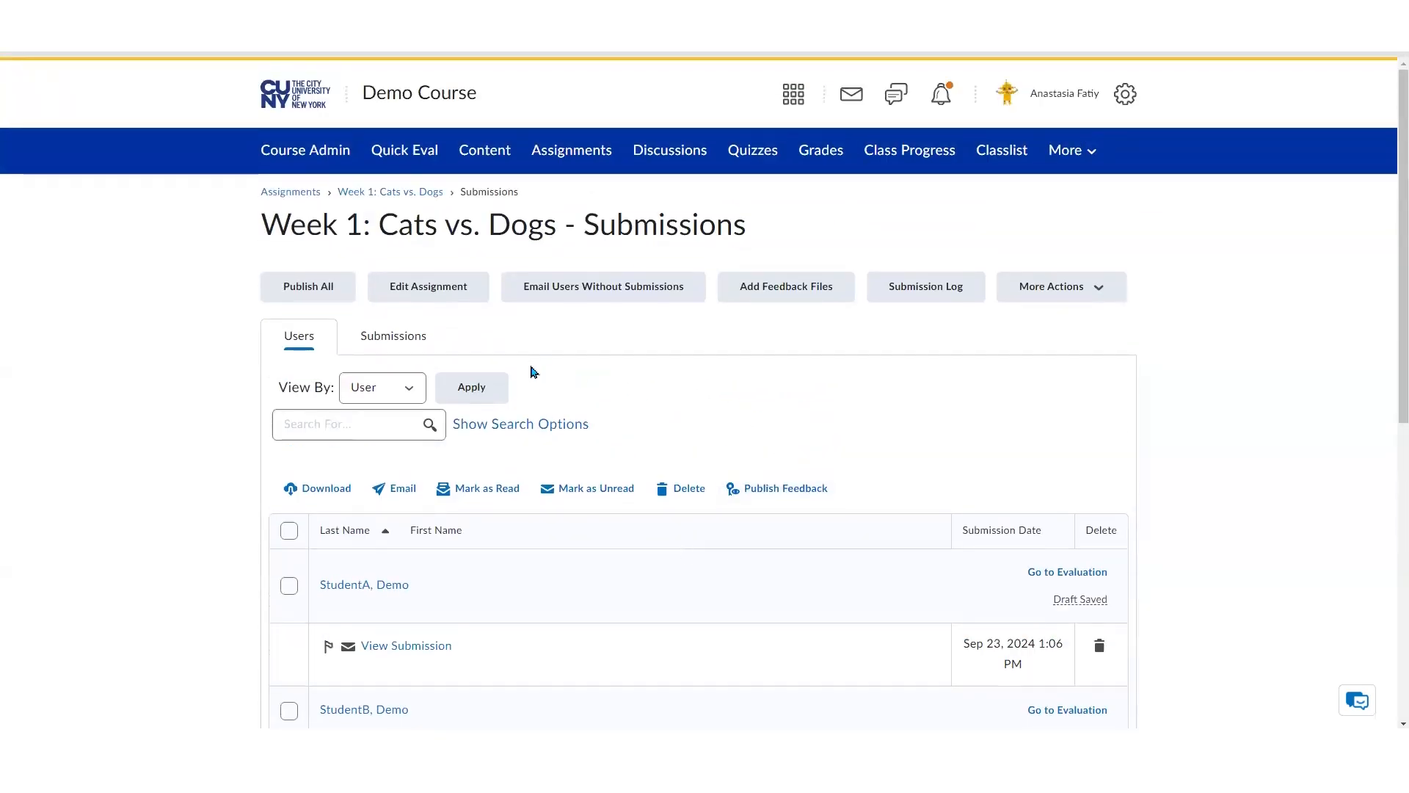
Return to the assignments list and open the Week 1: Cats vs. Dogs assignment for editing
click(304, 193)
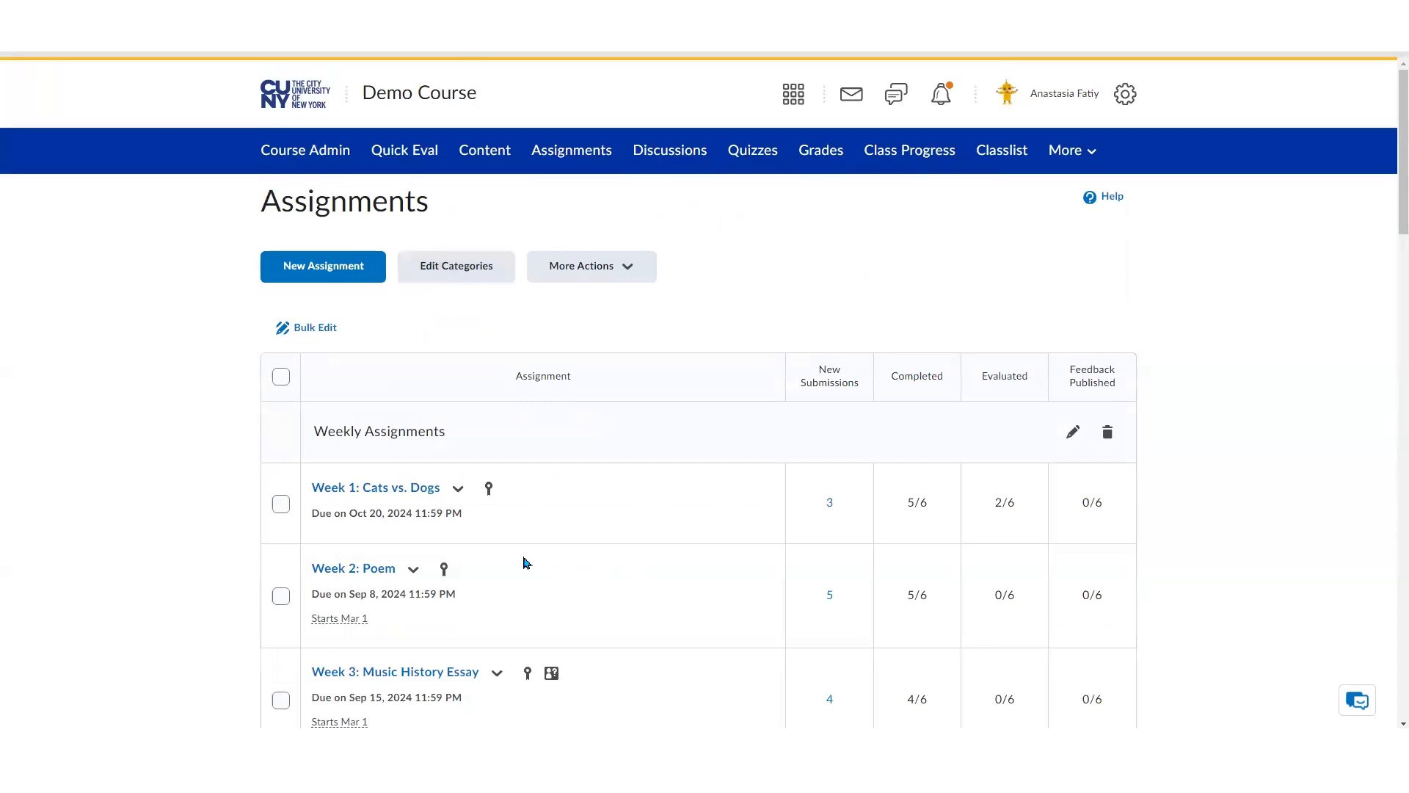
click(460, 490)
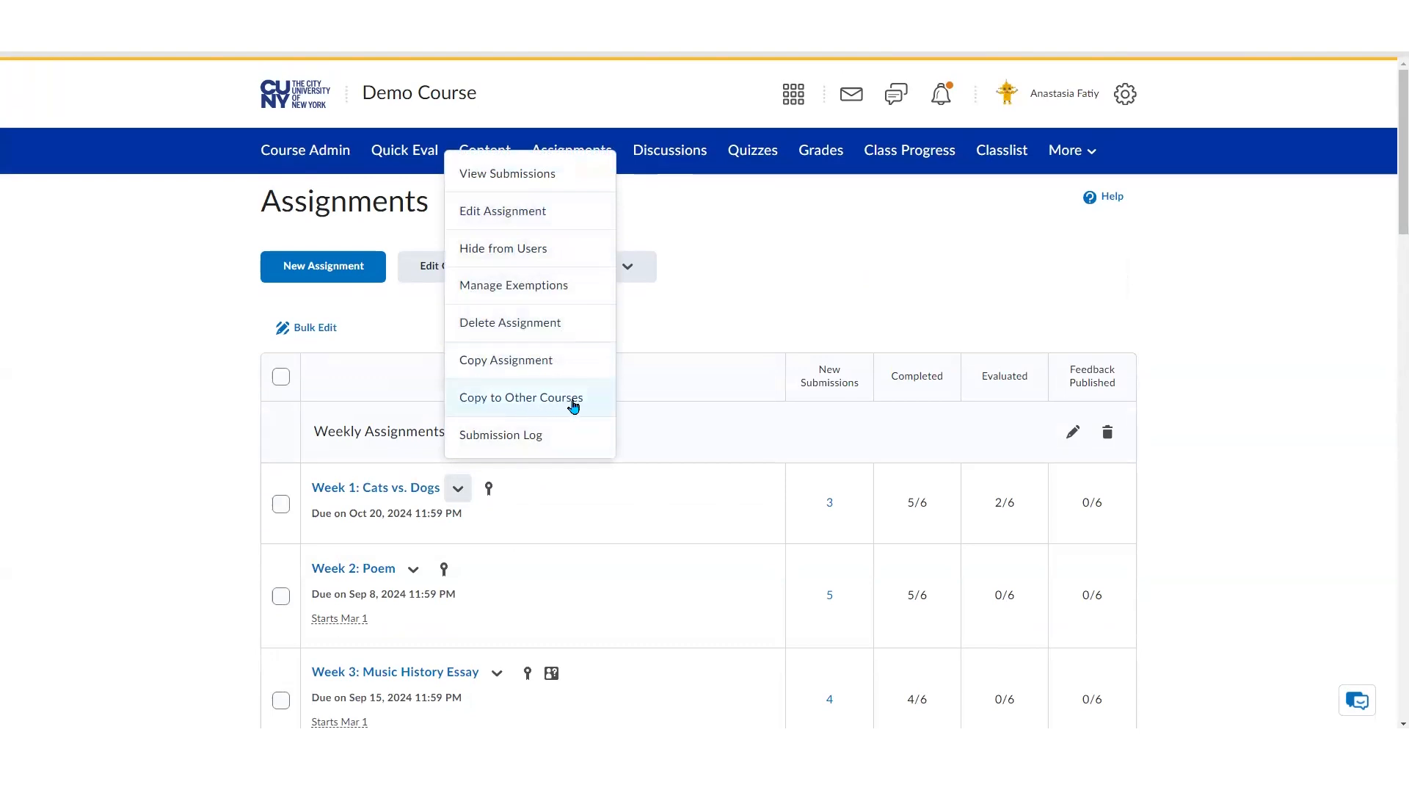
click(568, 213)
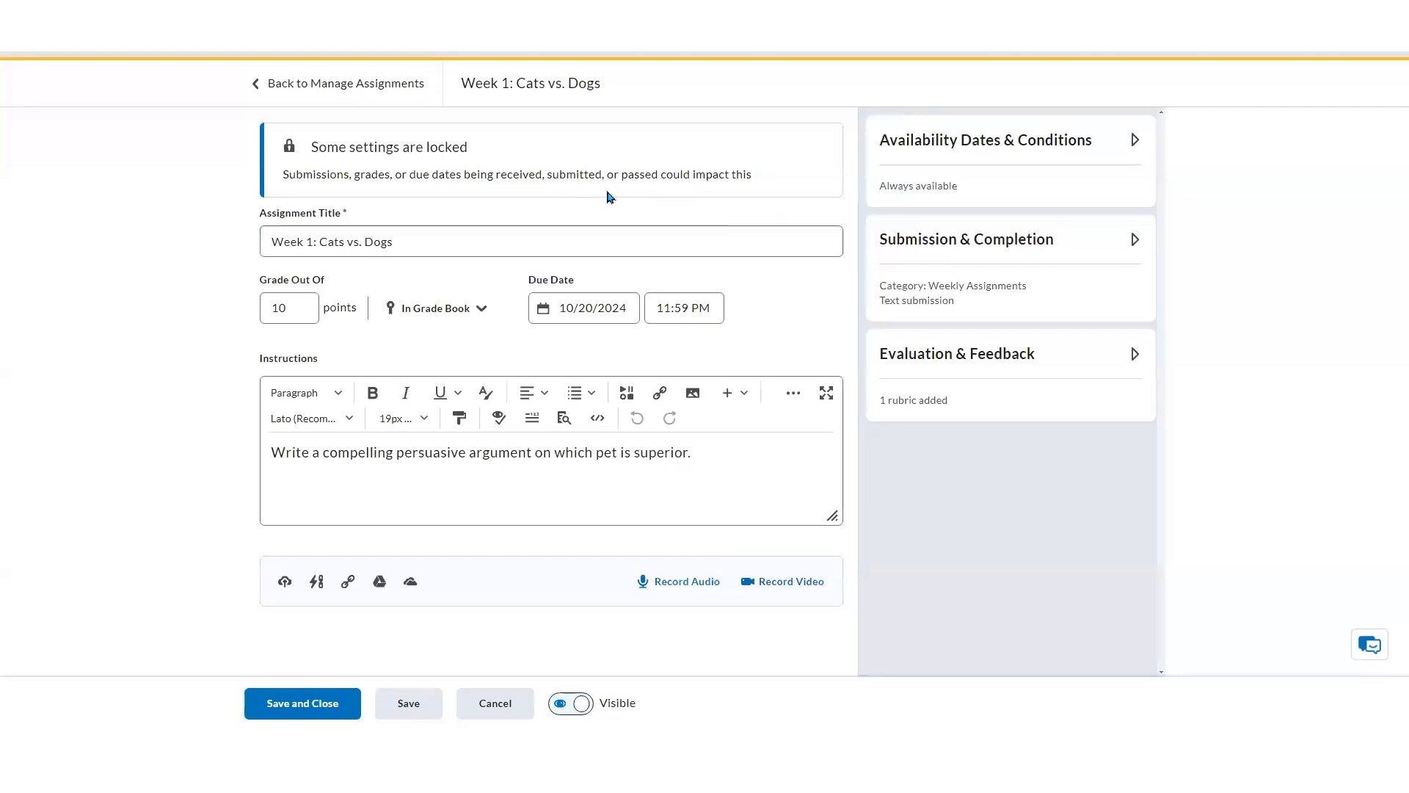
Leave the assignment editor, discarding any changes
click(596, 158)
click(279, 226)
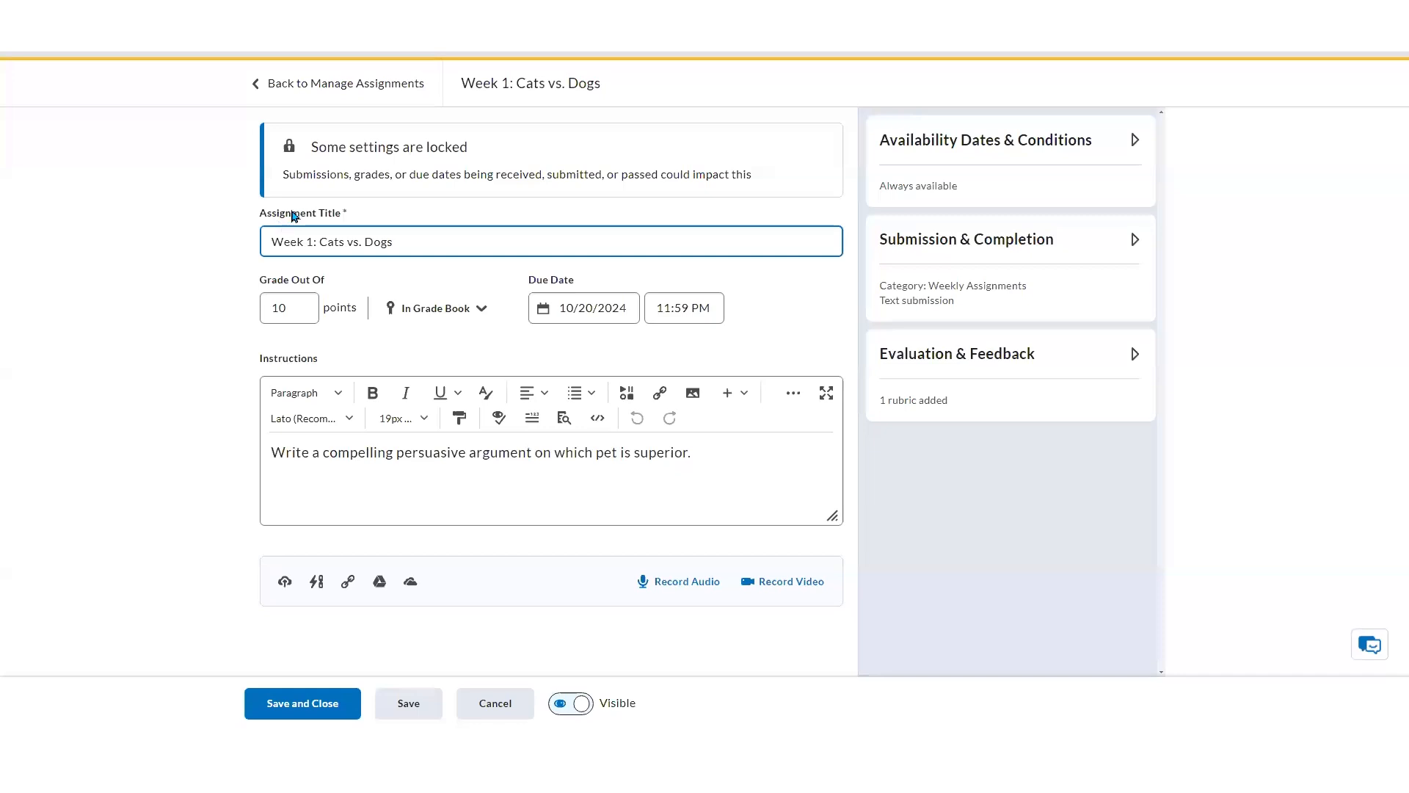
click(197, 162)
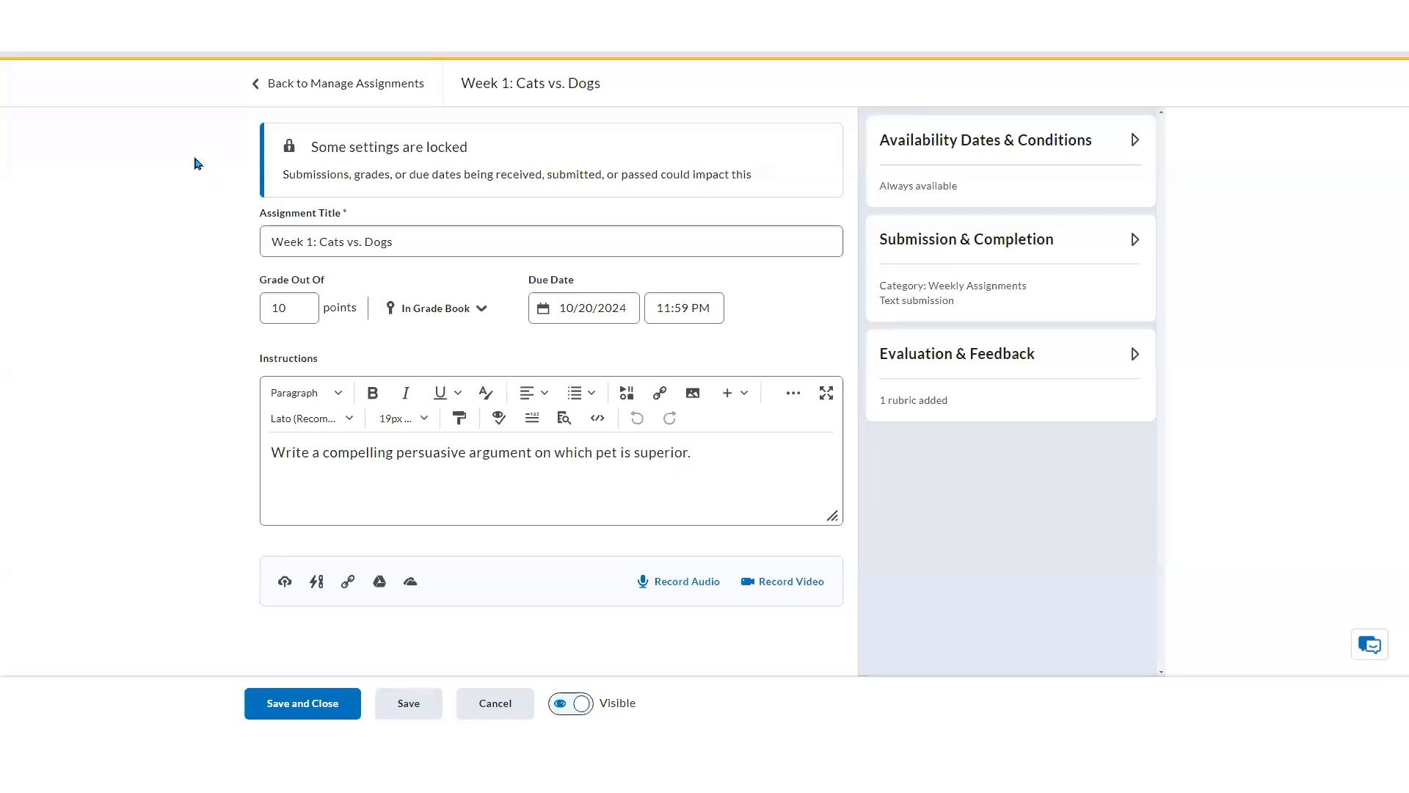
click(375, 94)
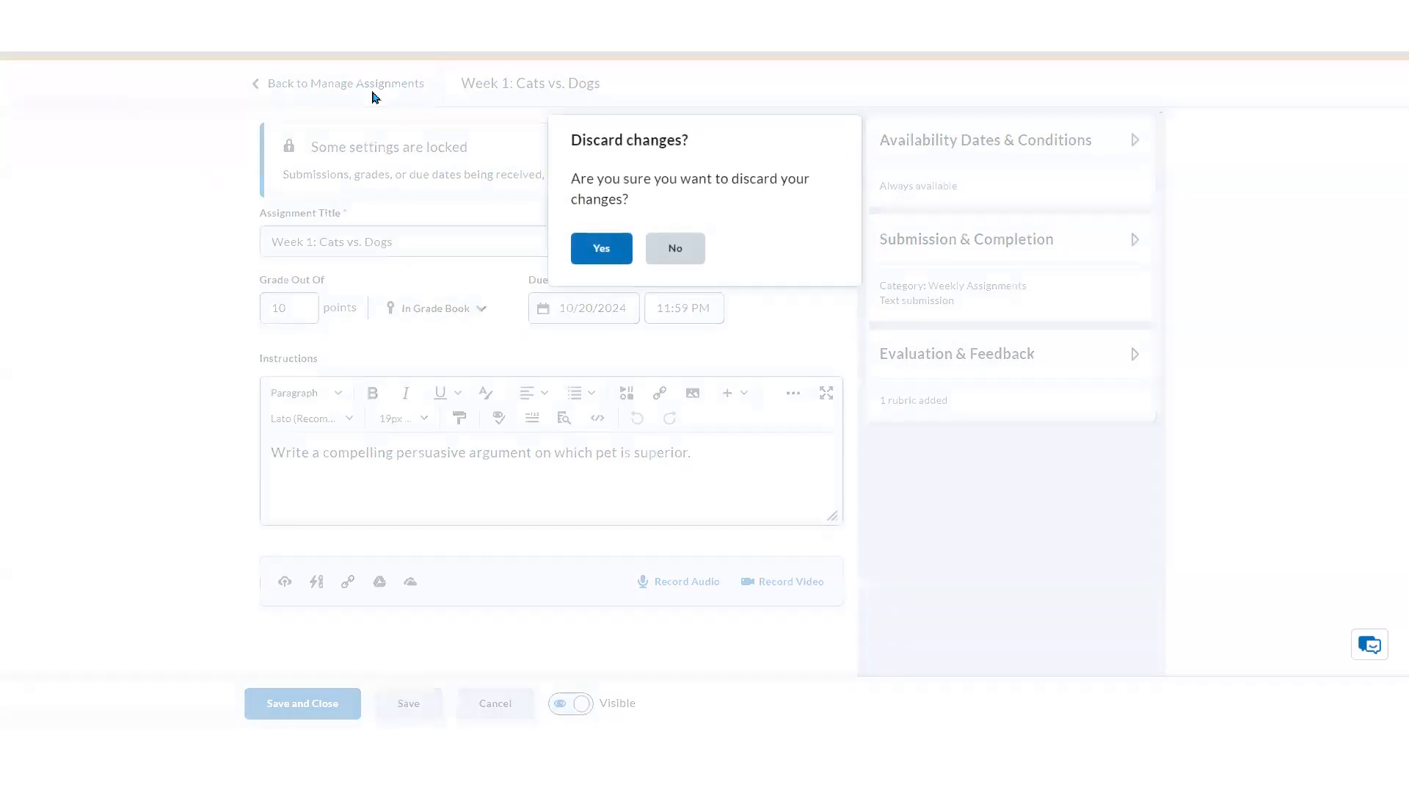
click(689, 253)
click(383, 88)
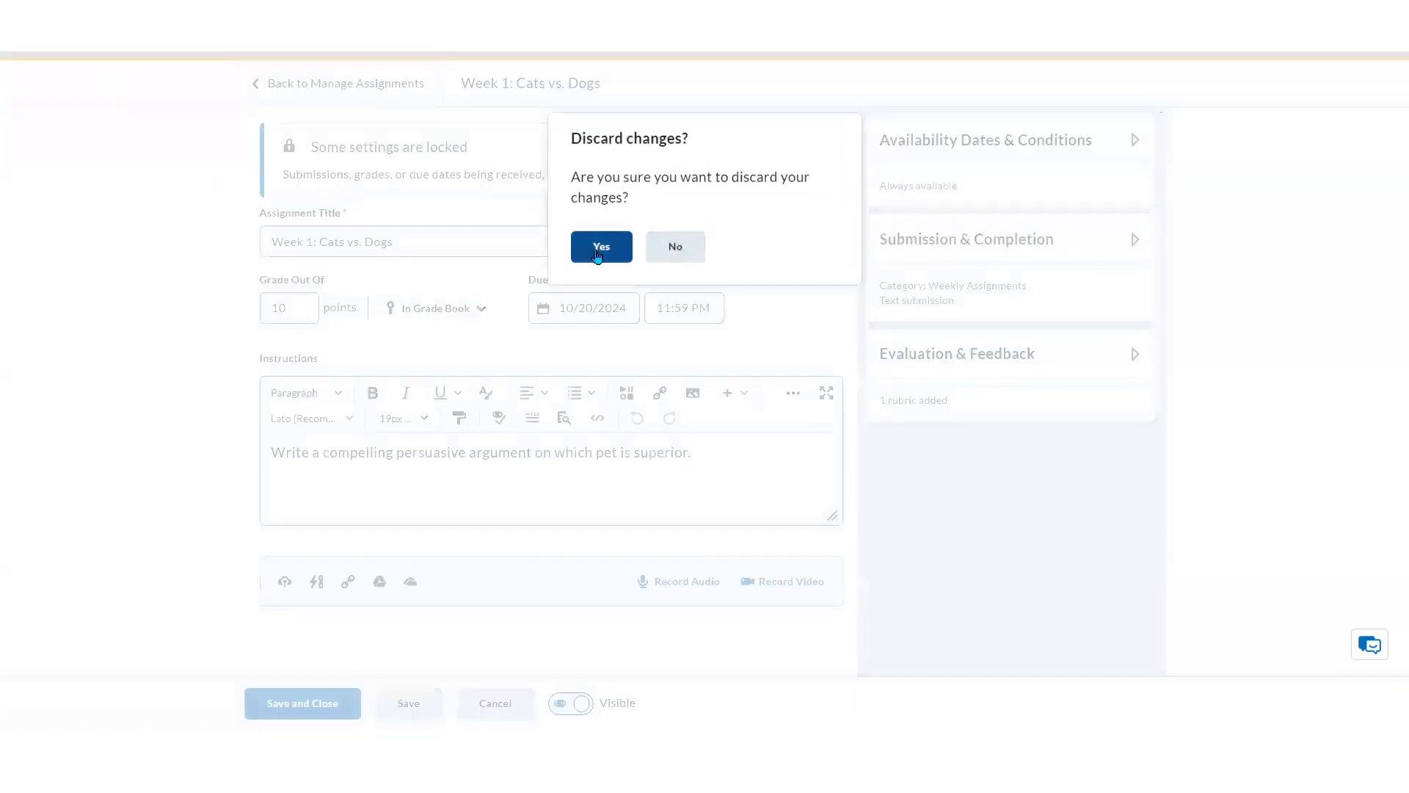
click(599, 249)
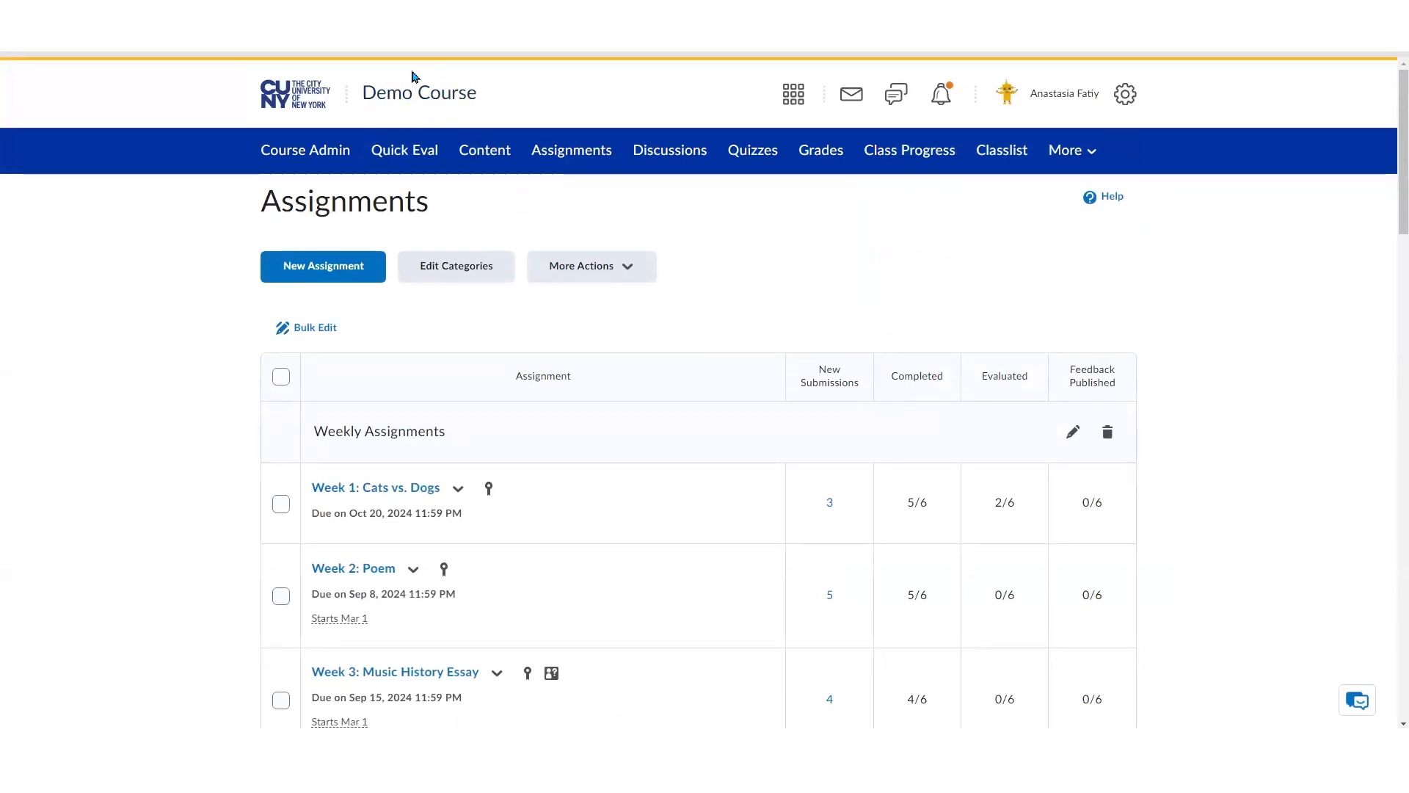
Open the course homepage and browse its widgets and announcements
click(464, 101)
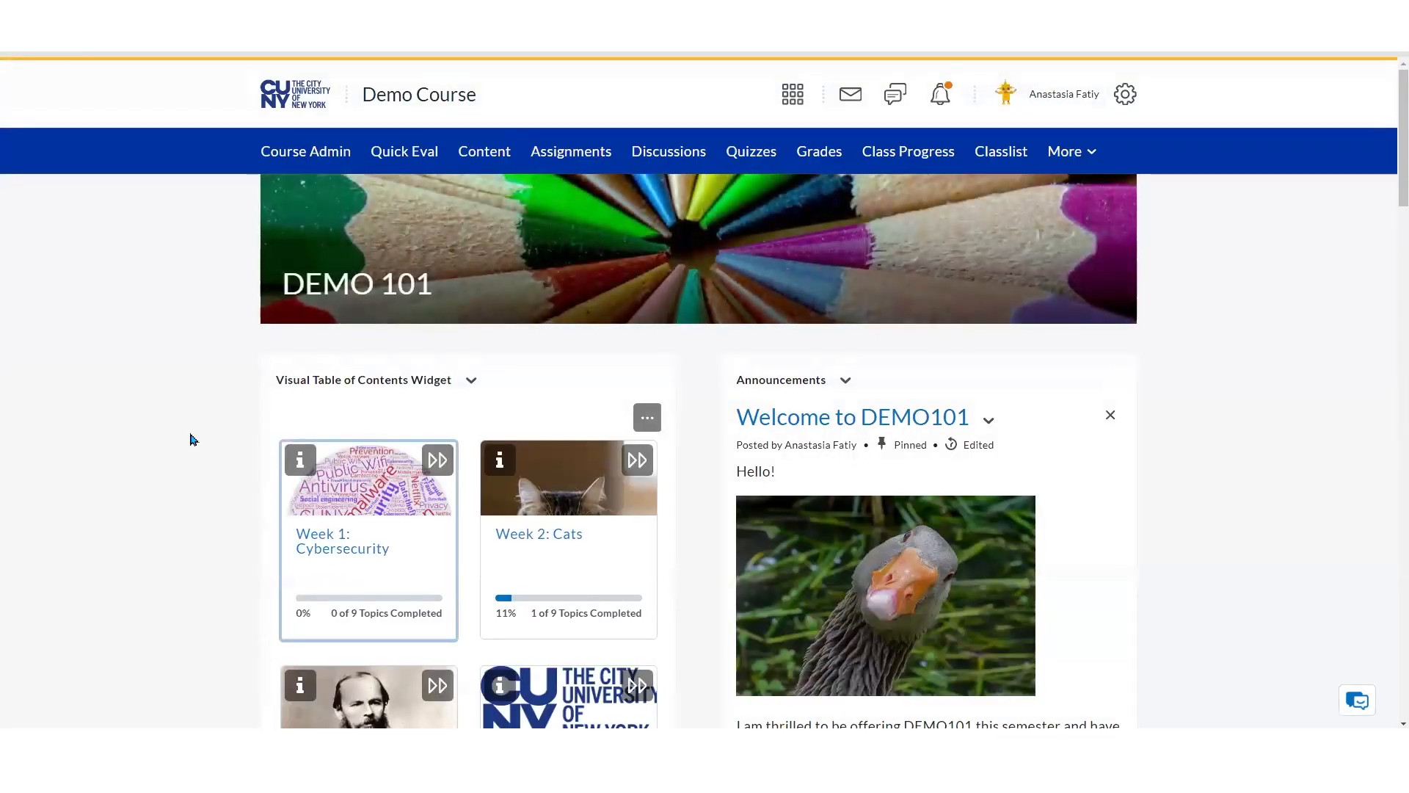
scroll(190, 439, down, 2)
scroll(189, 439, down, 8)
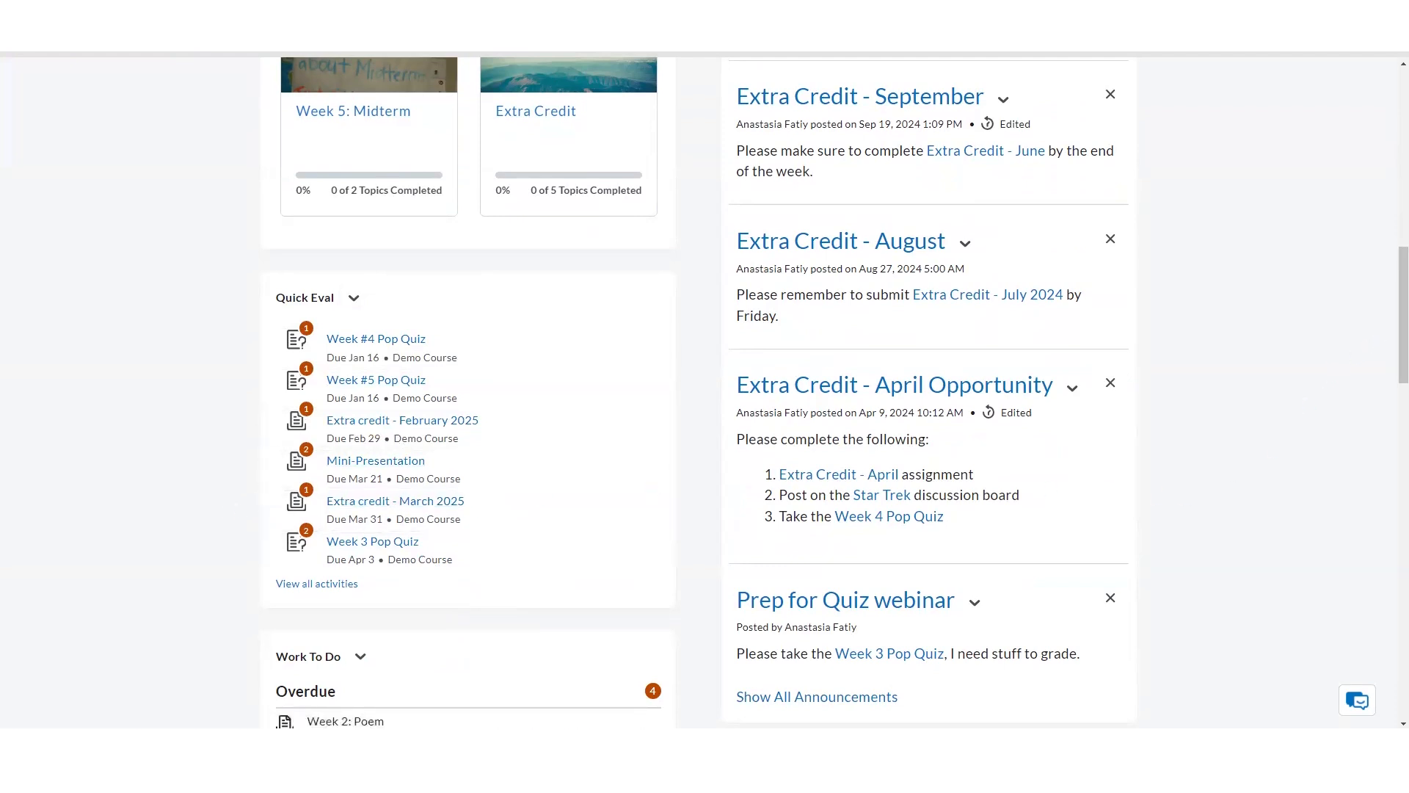
scroll(1390, 324, up, 12)
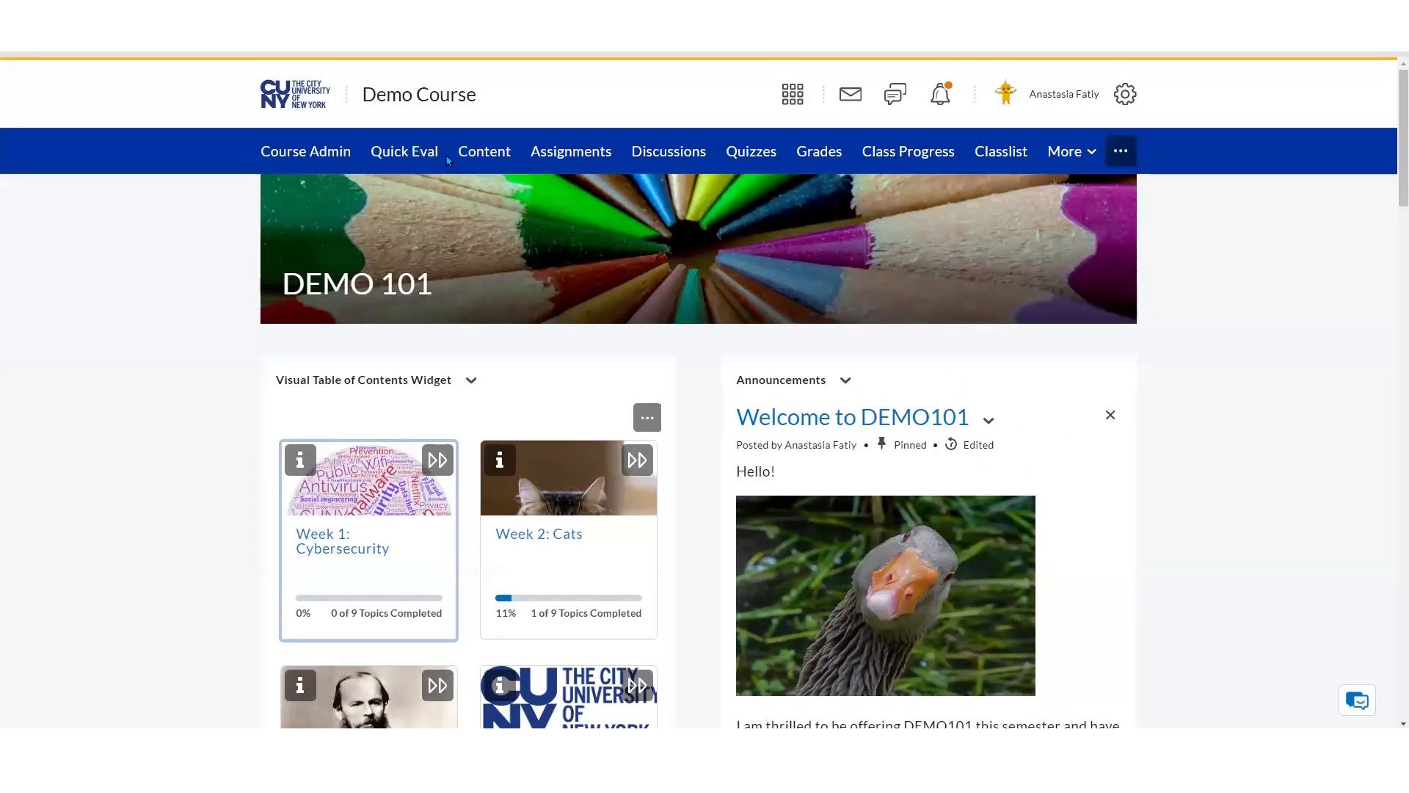
Open Quick Eval and sort the submissions by submission date, newest first
click(396, 157)
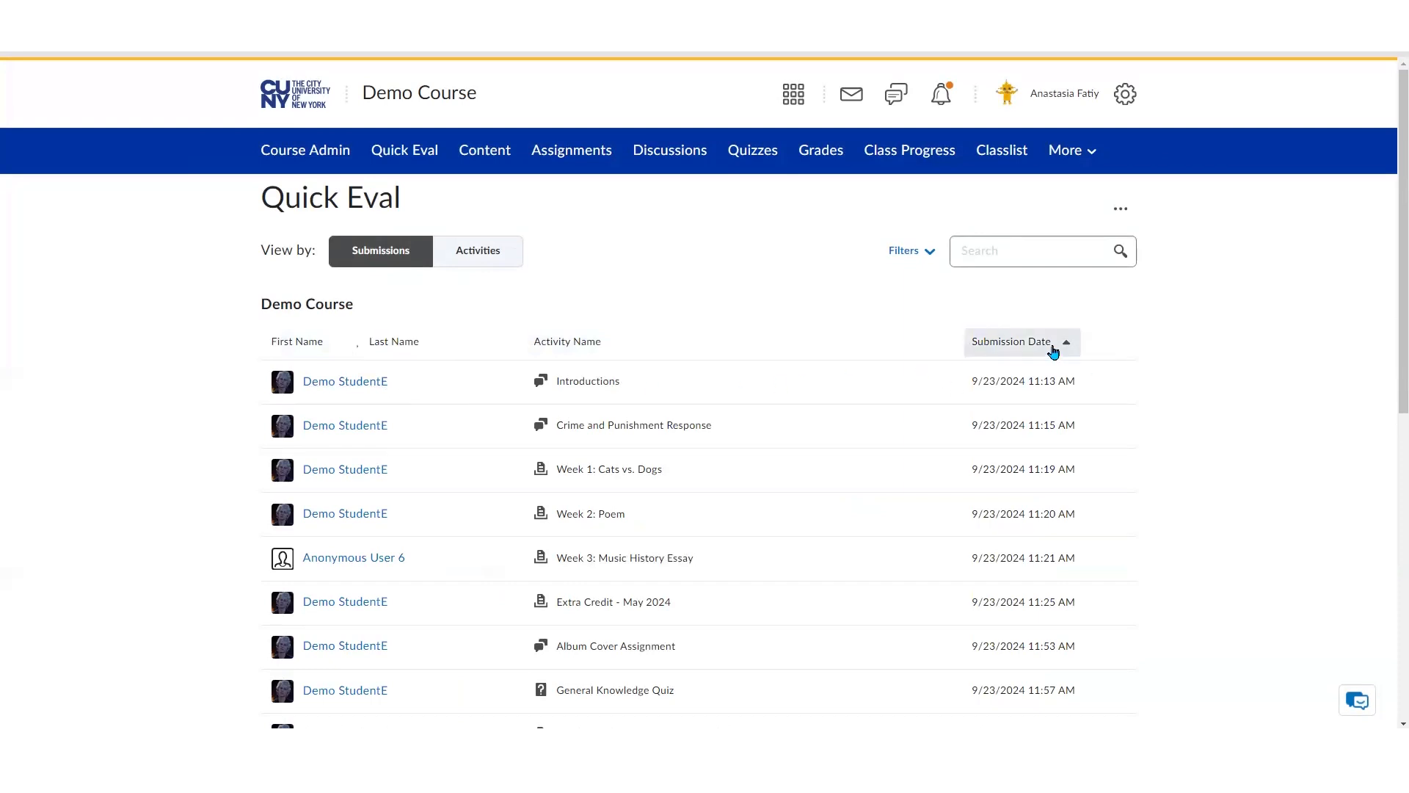
click(1054, 349)
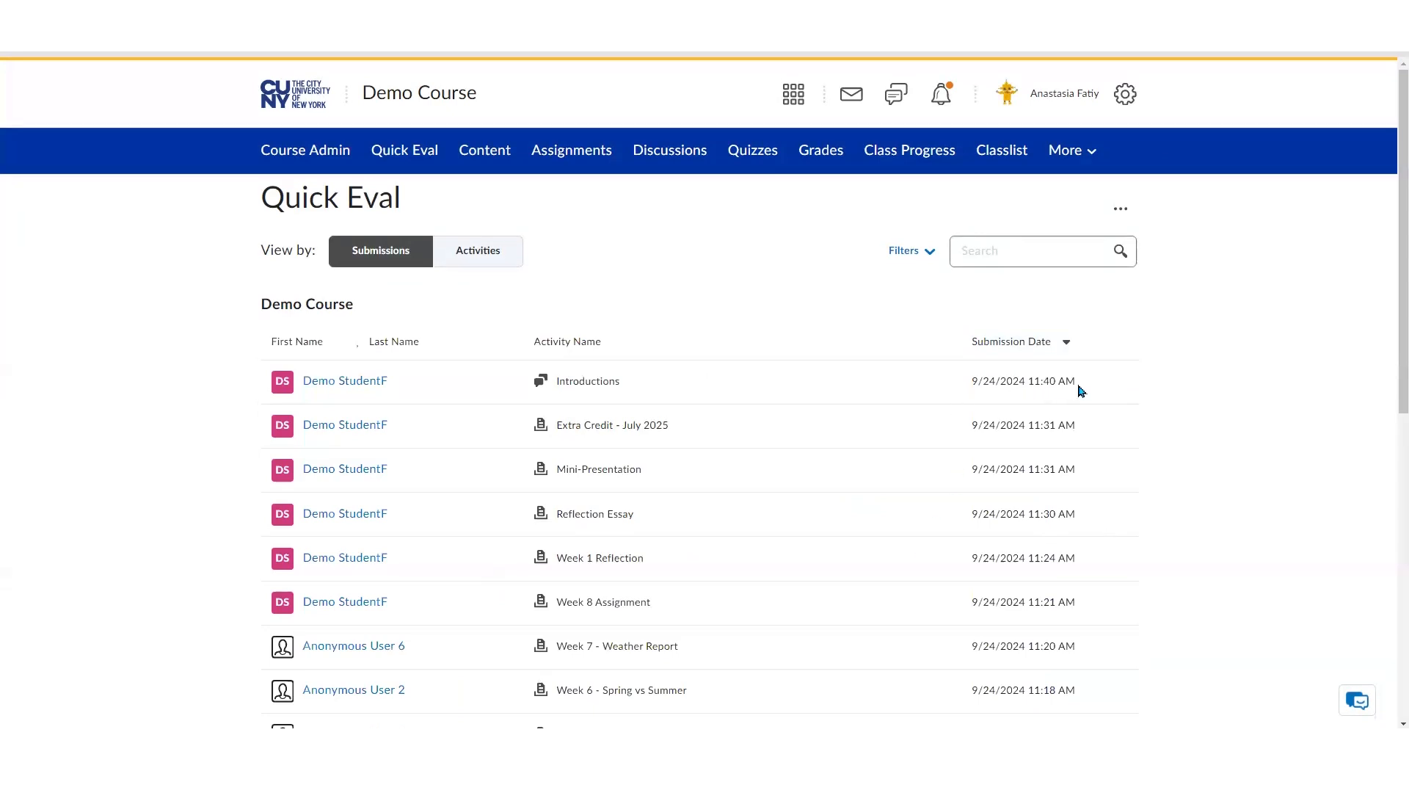
scroll(878, 462, down, 3)
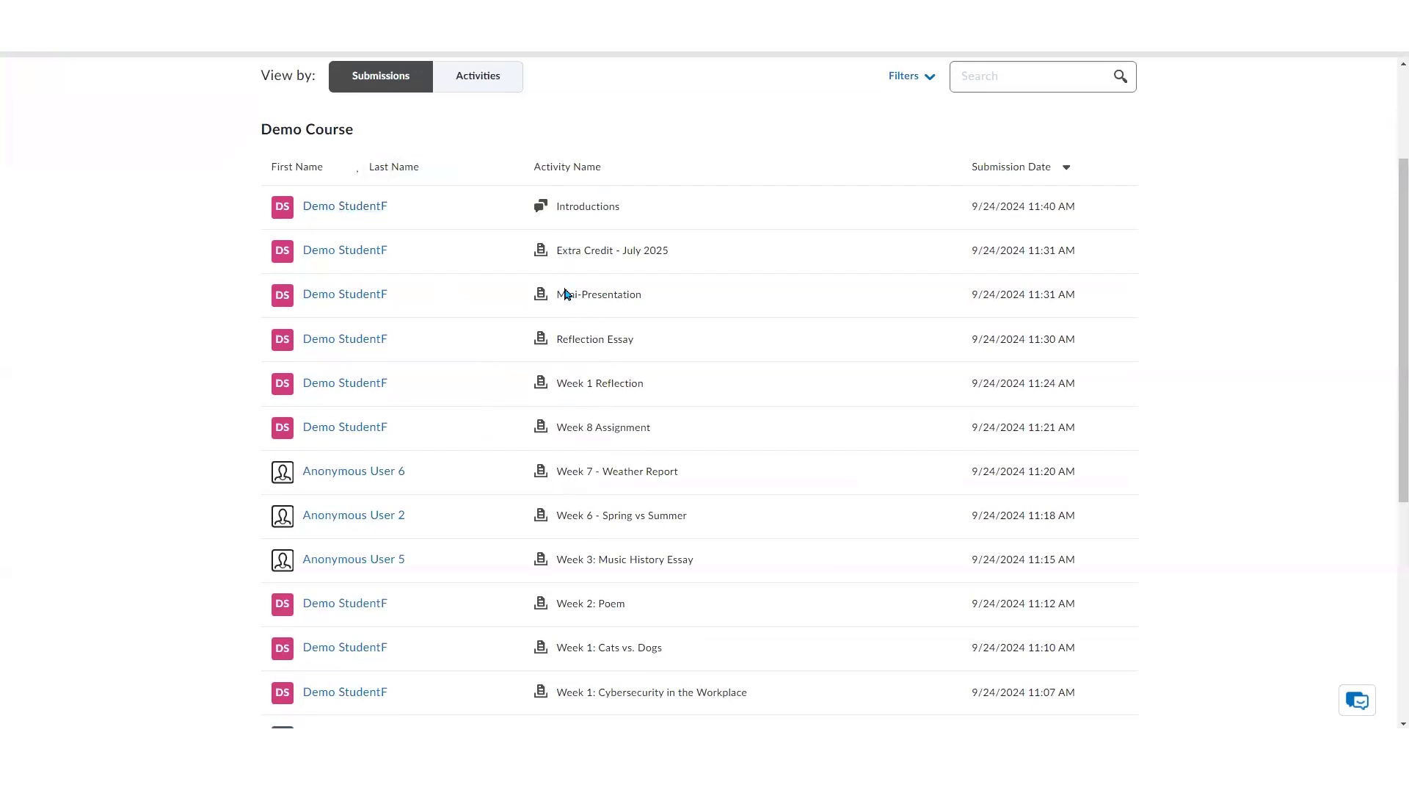
scroll(759, 440, down, 3)
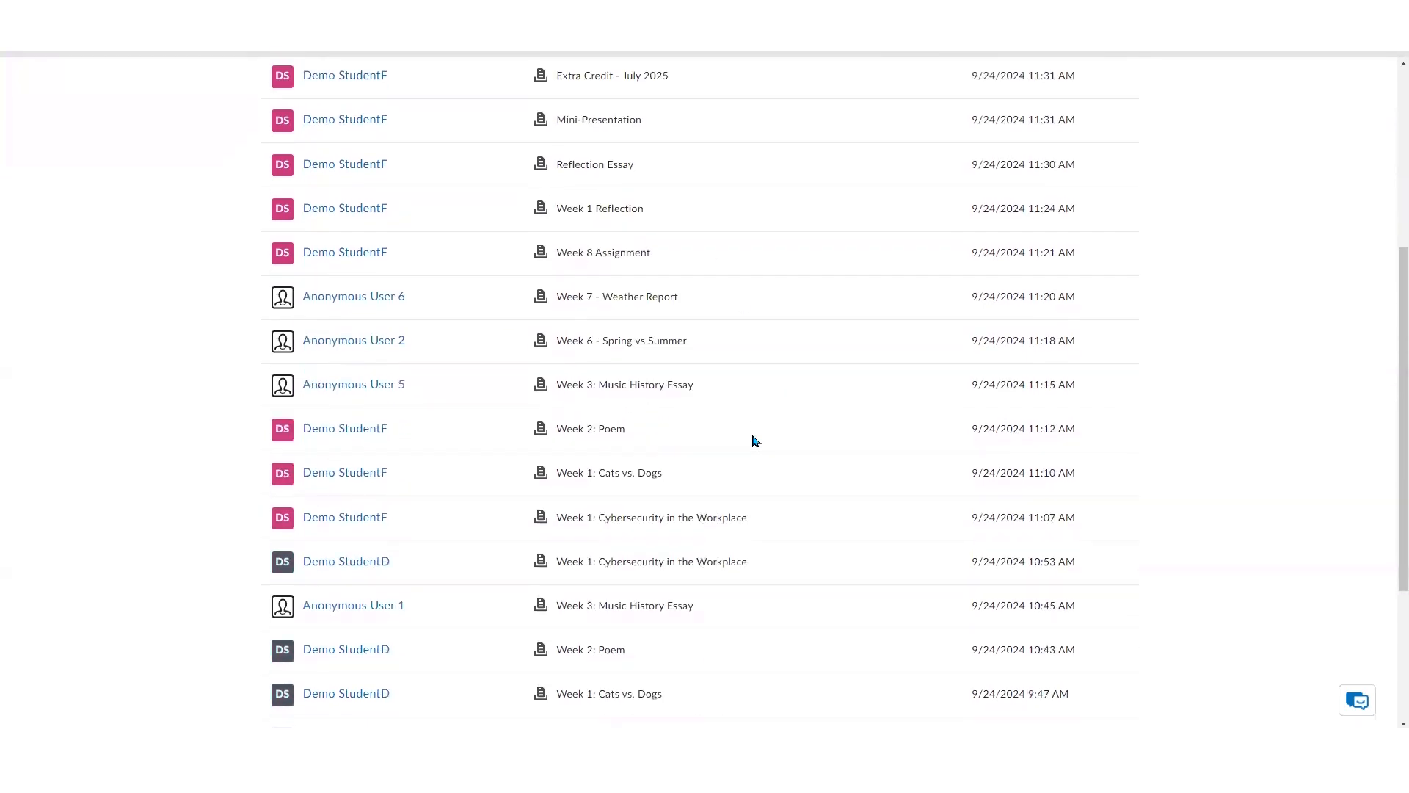
Switch the Quick Eval view from submissions to activities
scroll(754, 441, up, 3)
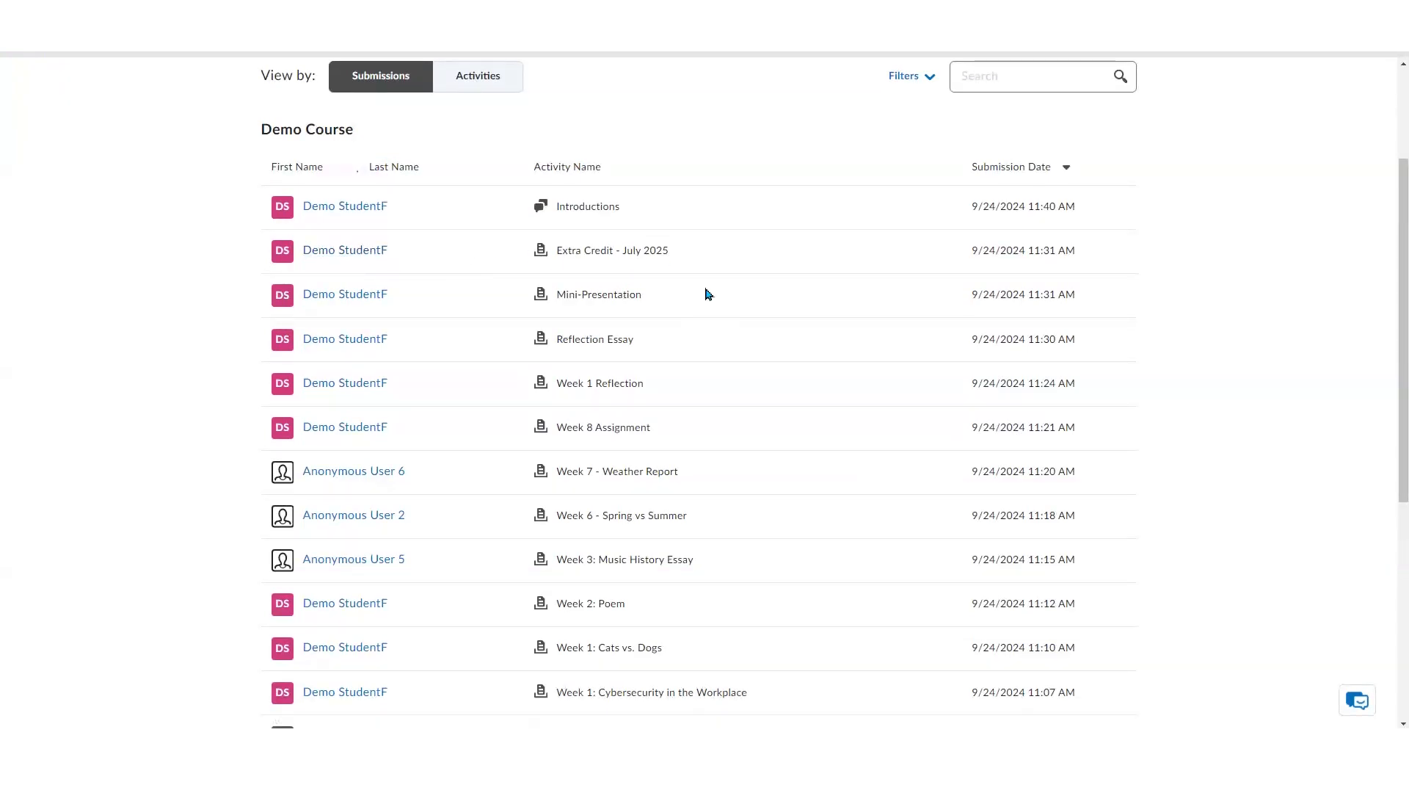
scroll(708, 293, up, 3)
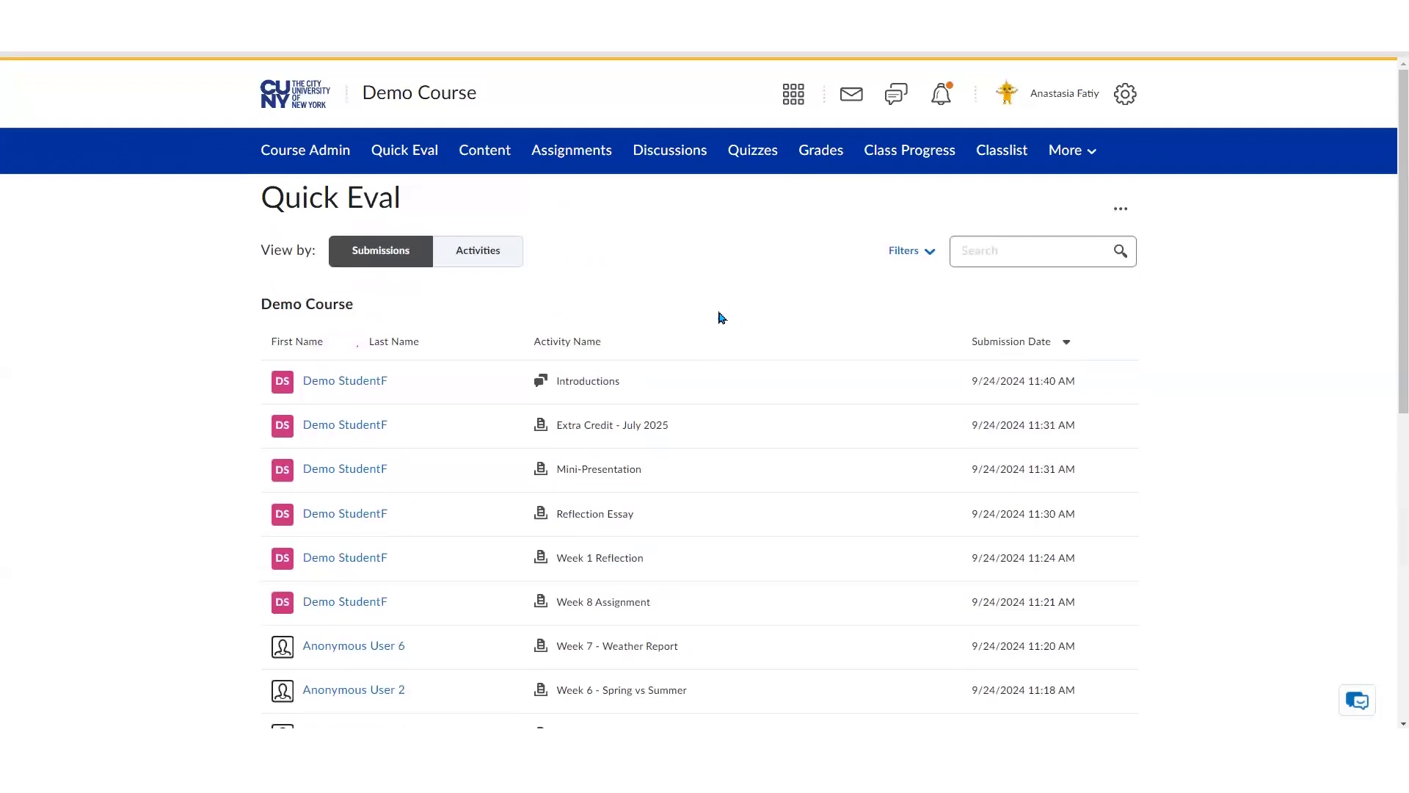
click(374, 252)
click(496, 253)
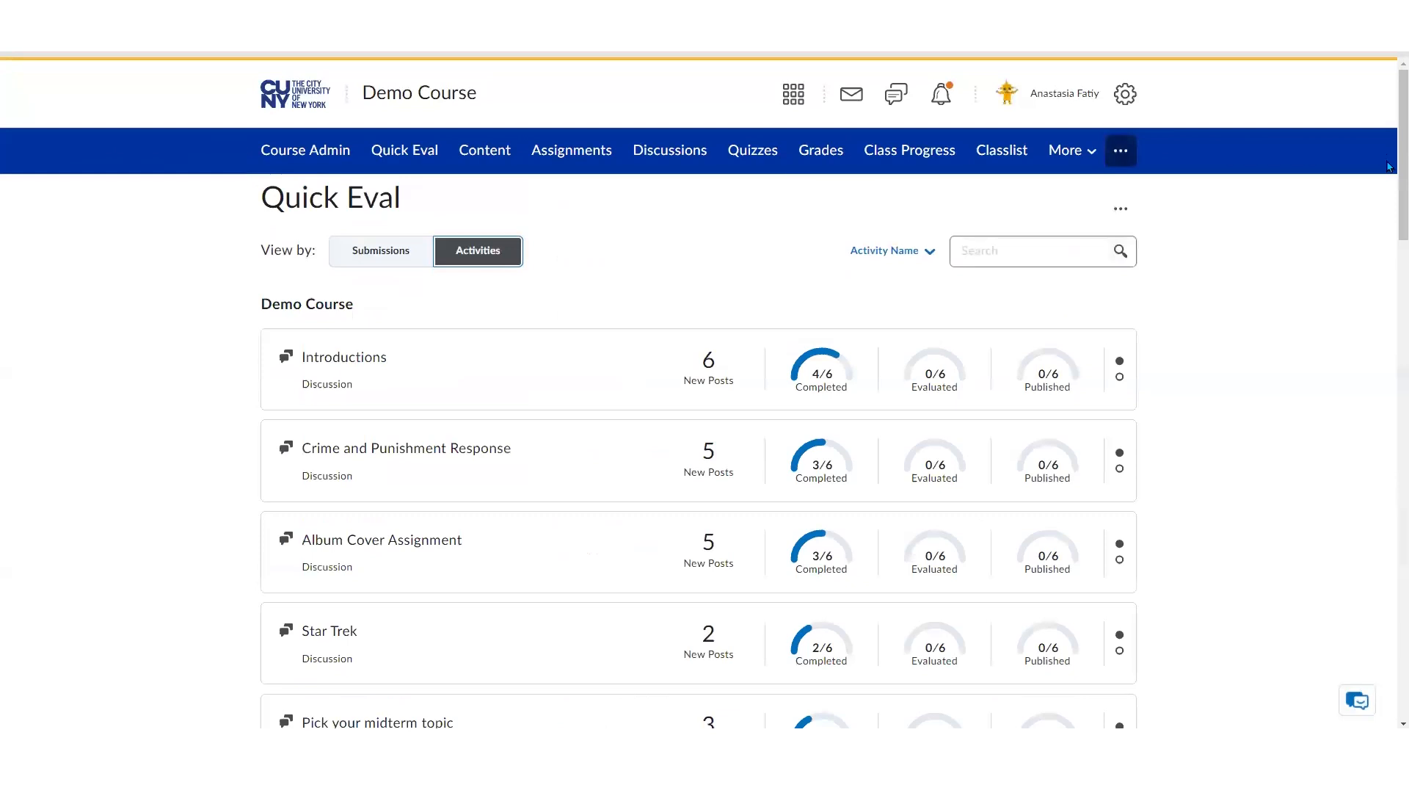
Open Evaluate All for the Introductions discussion
drag(1390, 176, 1387, 220)
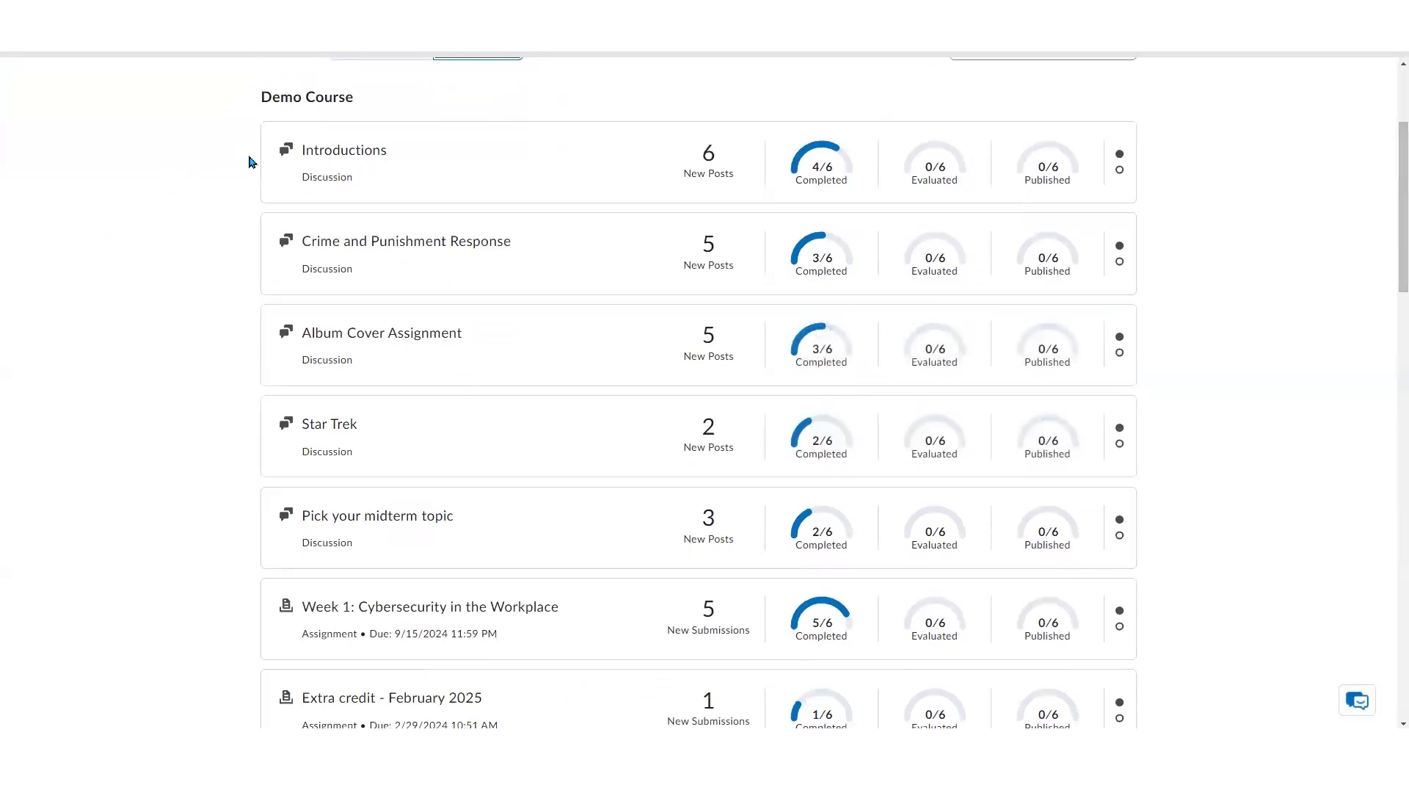
scroll(128, 594, down, 2)
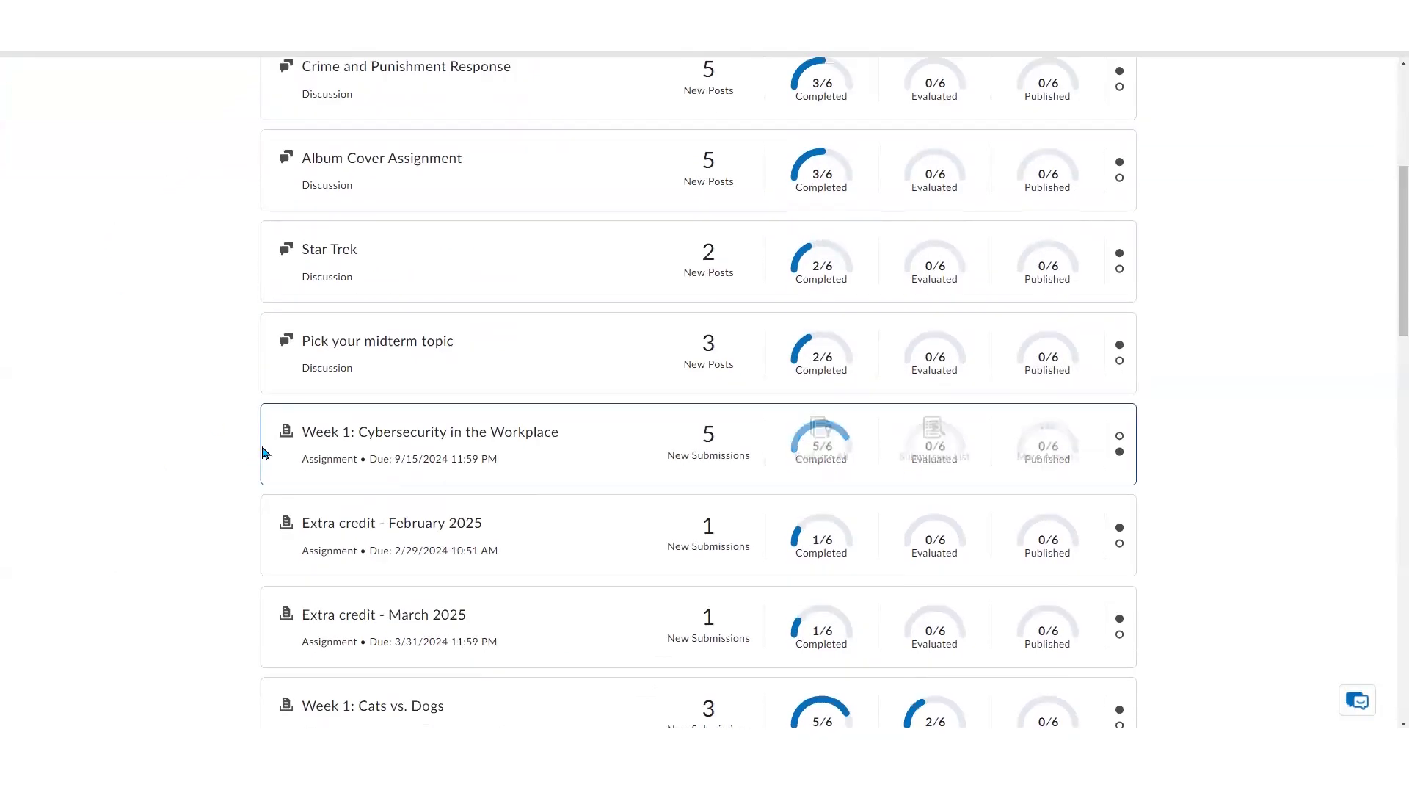
scroll(176, 585, up, 2)
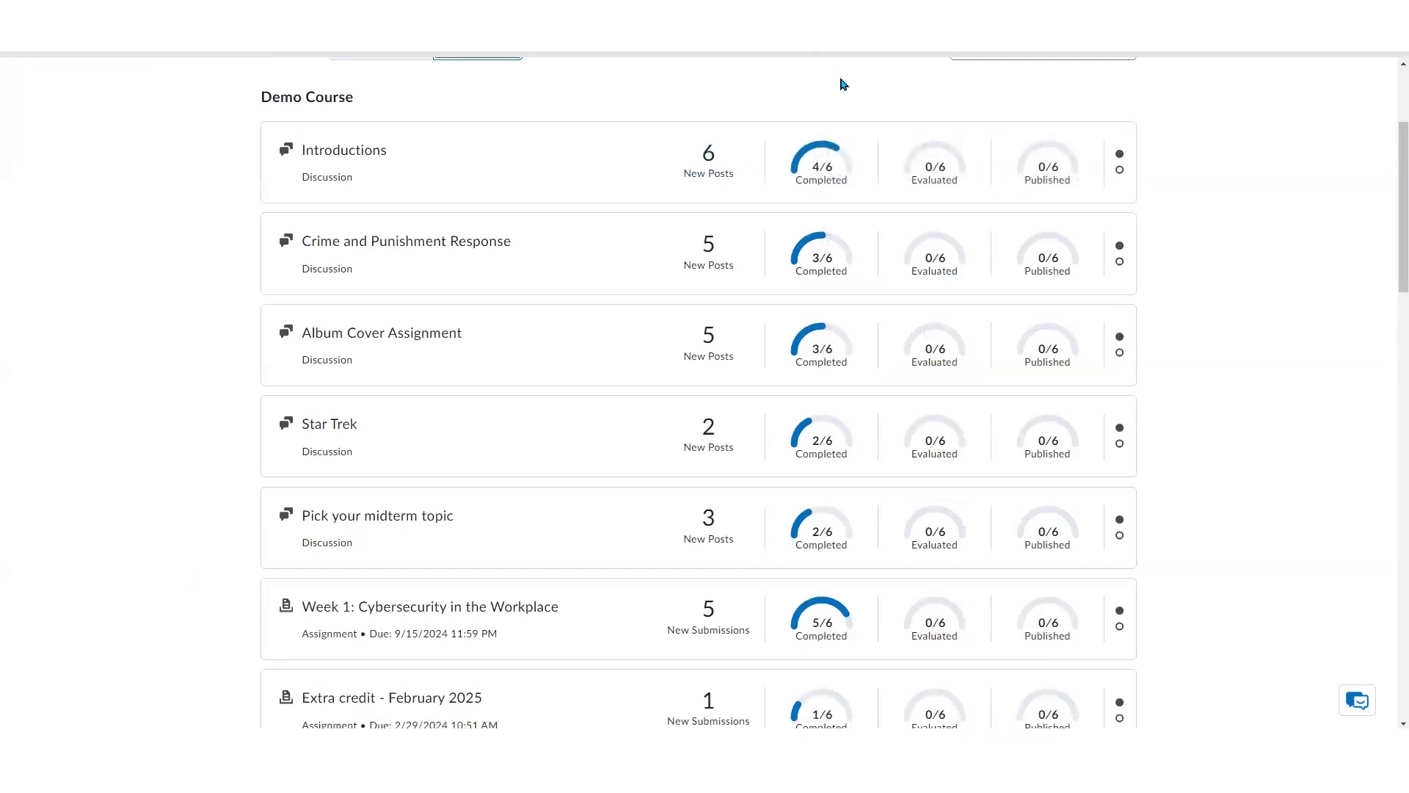
mouse_move(719, 640)
mouse_move(1092, 176)
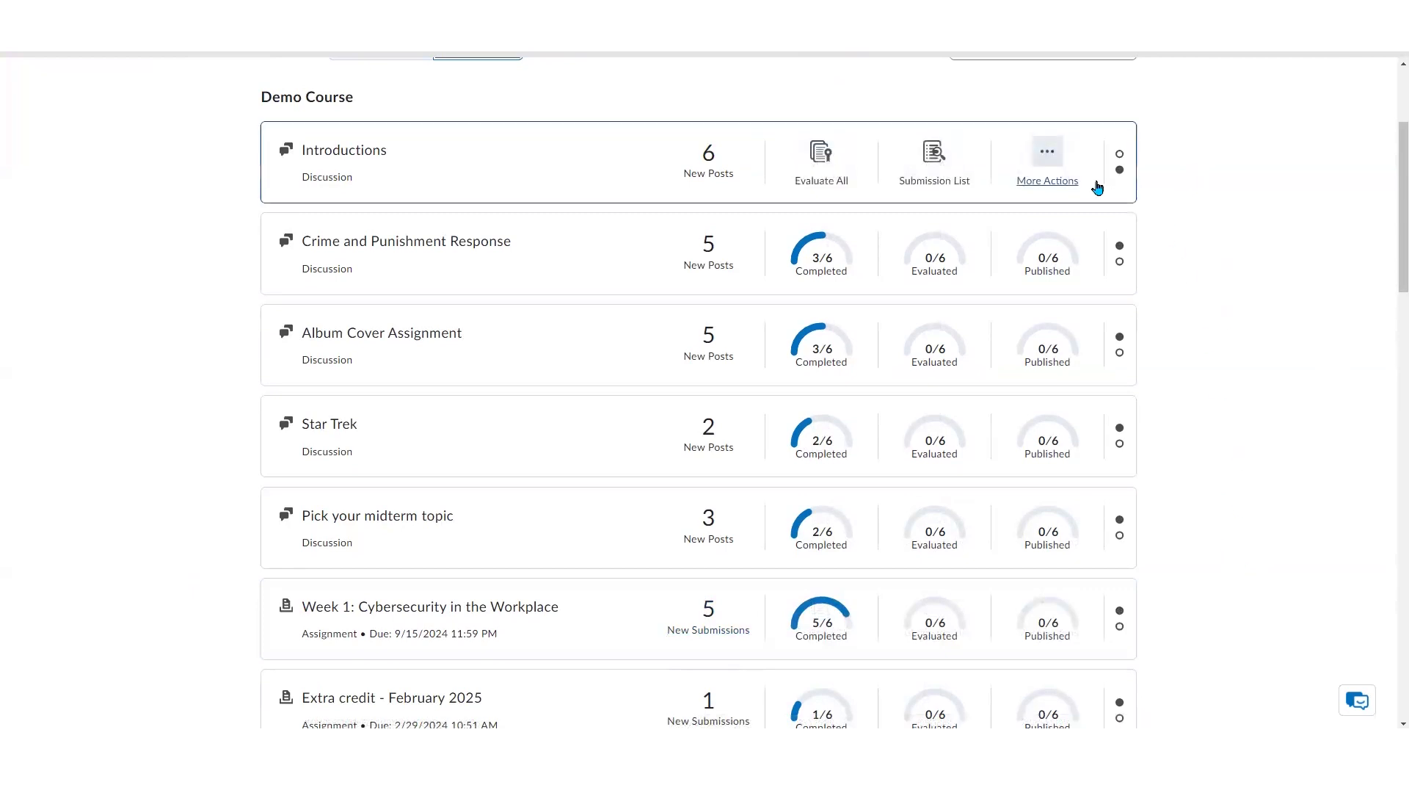
click(826, 182)
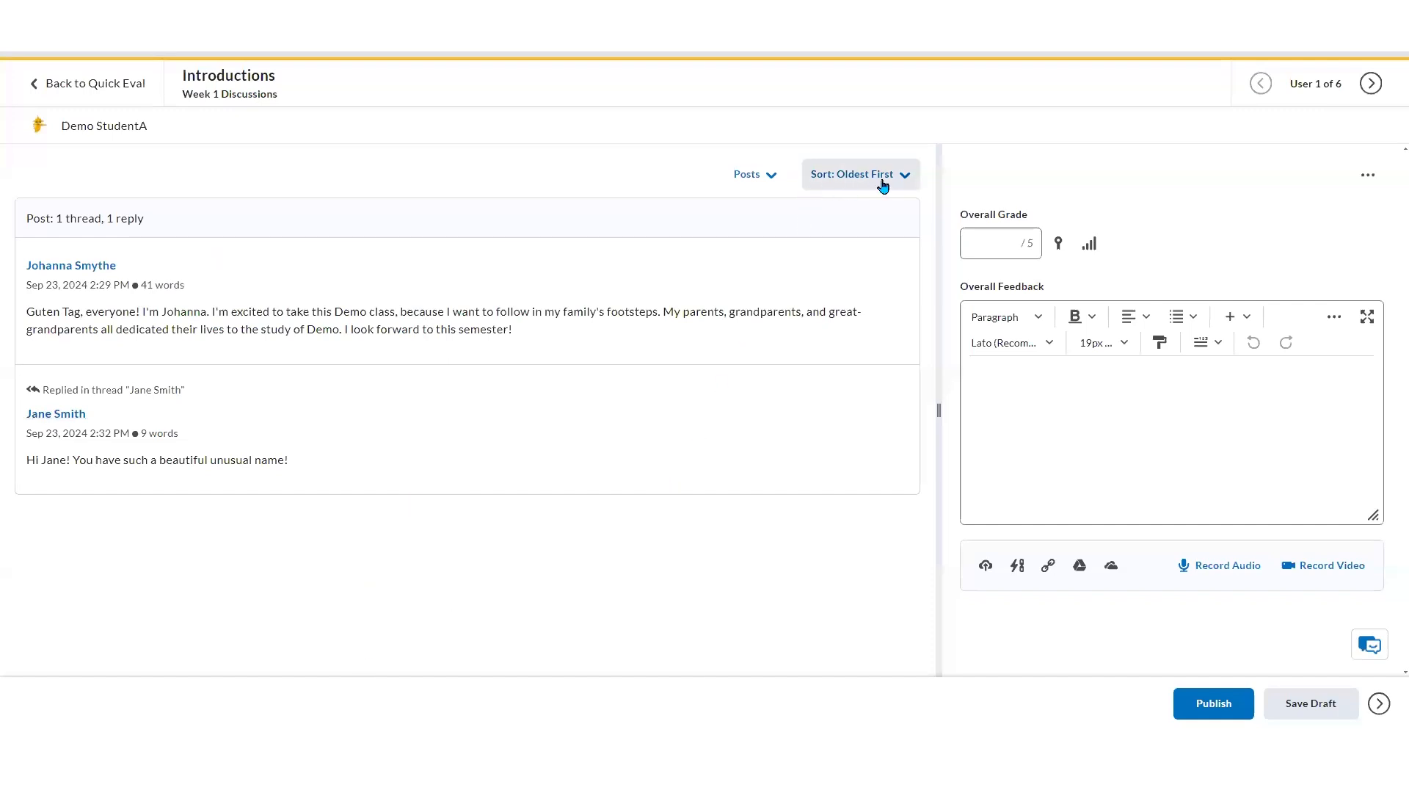
Grade the first student's Introductions posts 3 out of 5 with feedback "You were supposed to reply to 3 threads." and publish
click(769, 178)
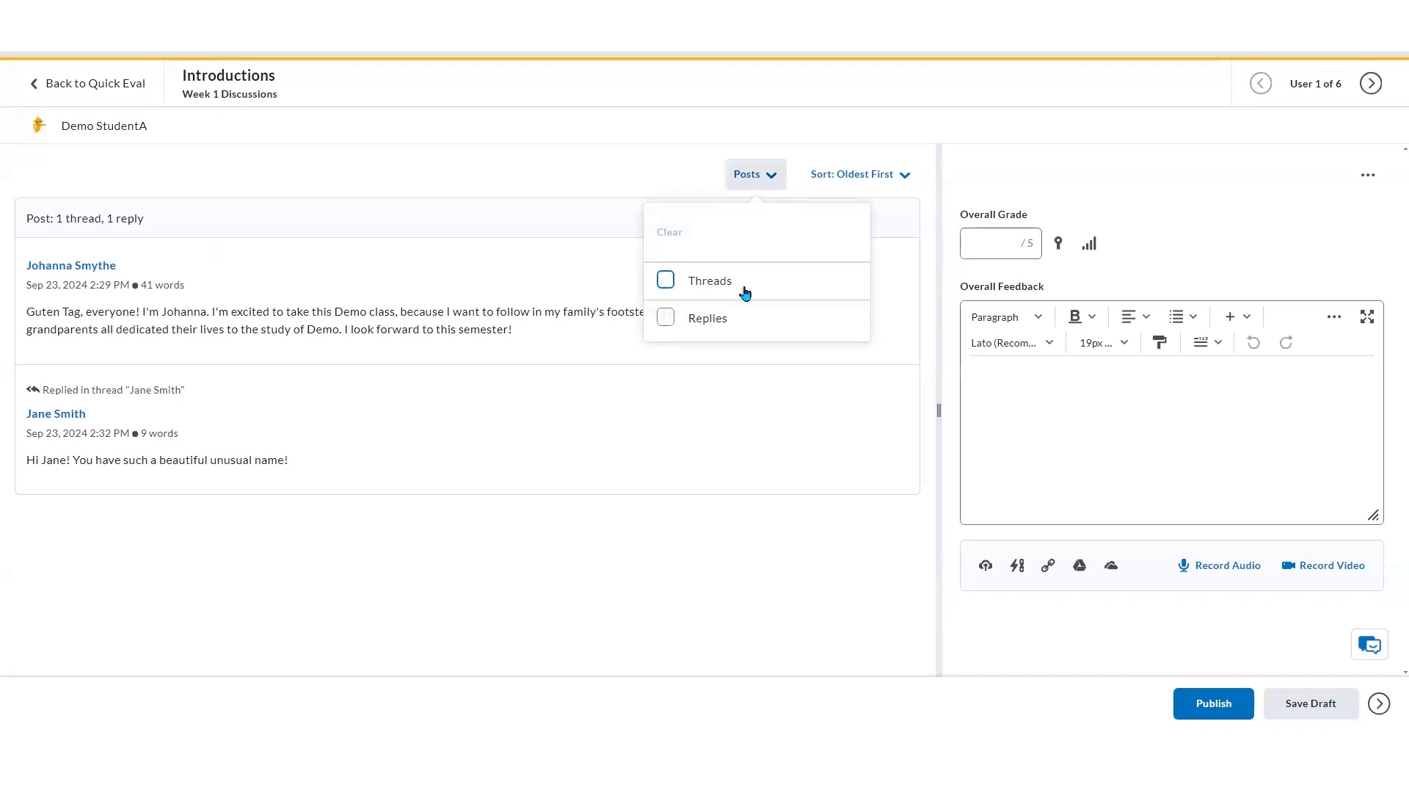
click(738, 551)
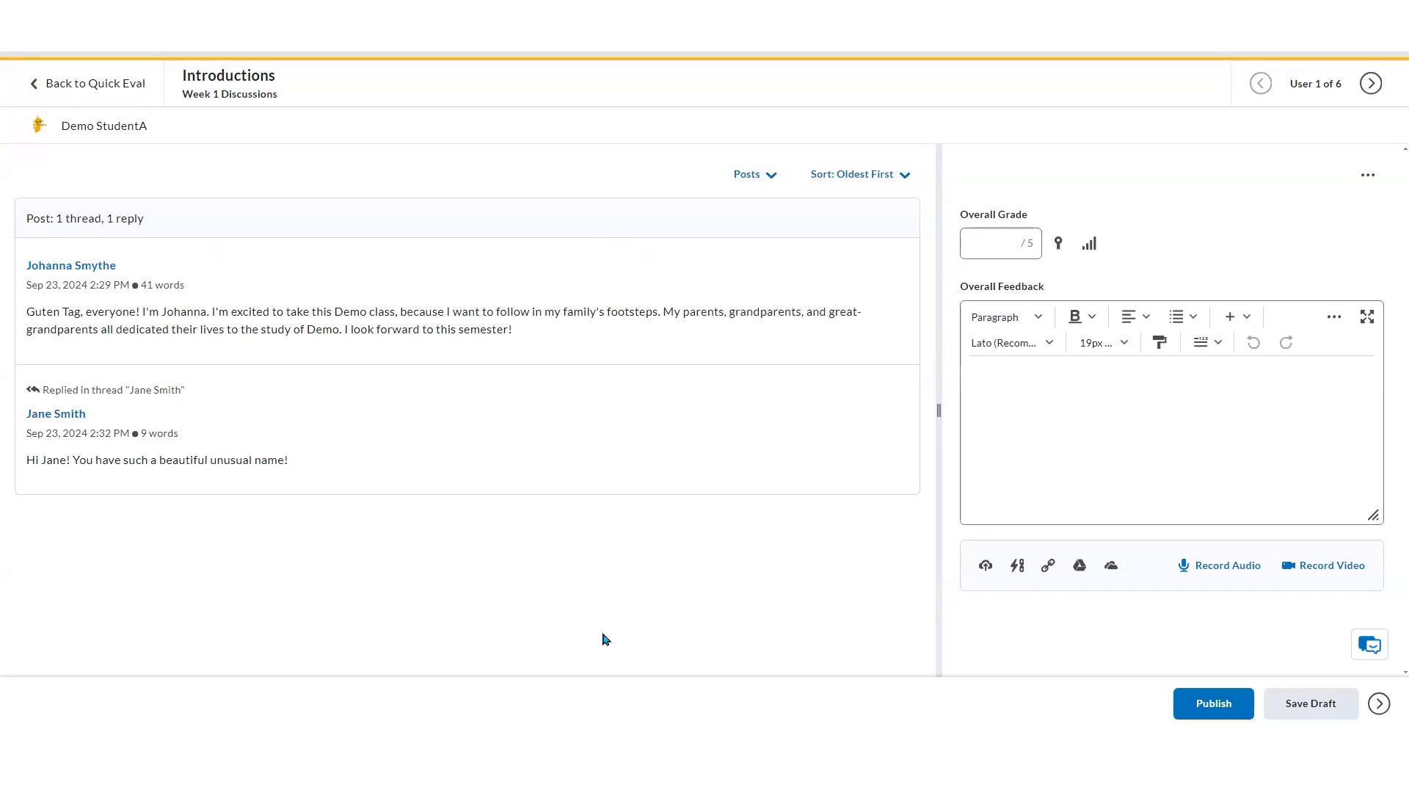
click(987, 247)
click(1170, 412)
text(You were supposed to reply)
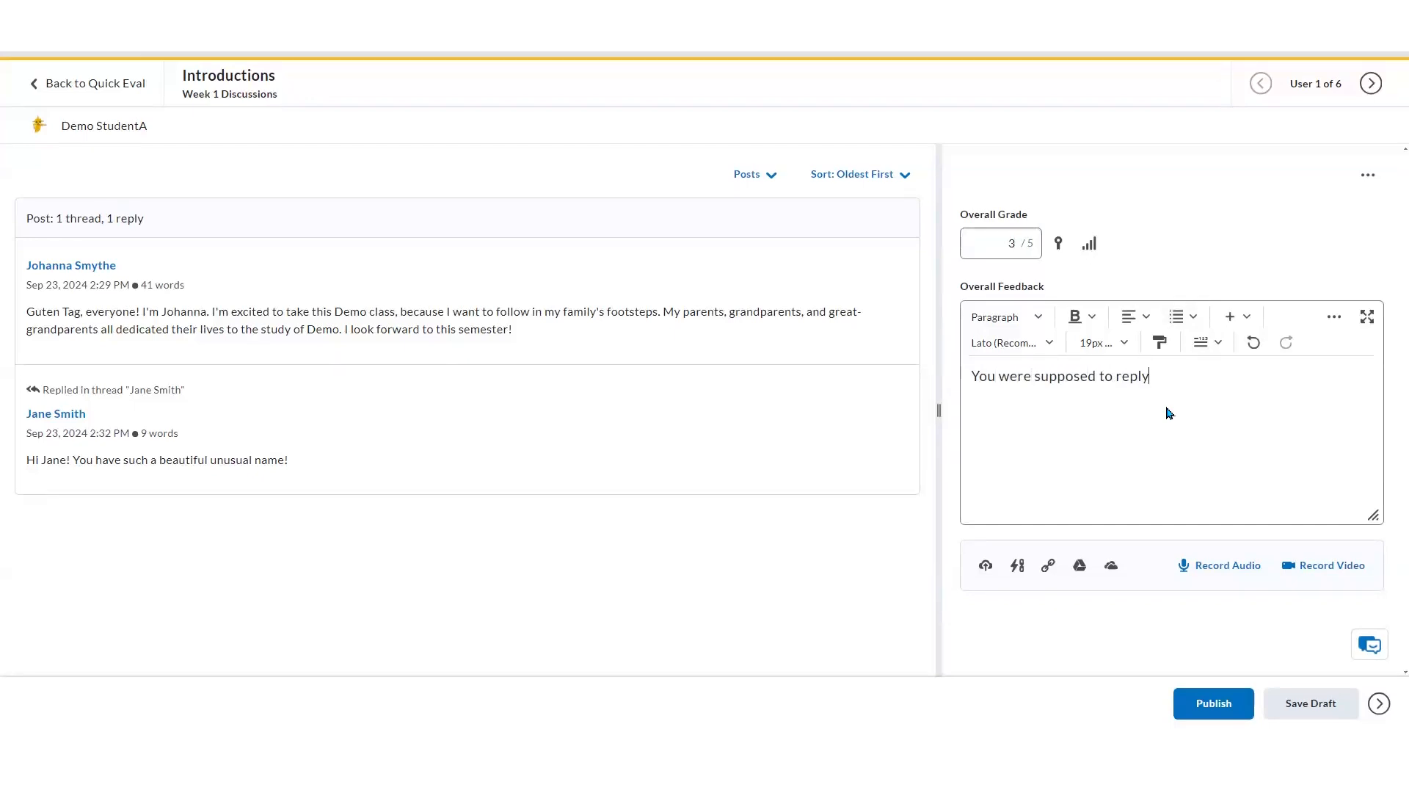
text( to 3 threads.)
click(1207, 709)
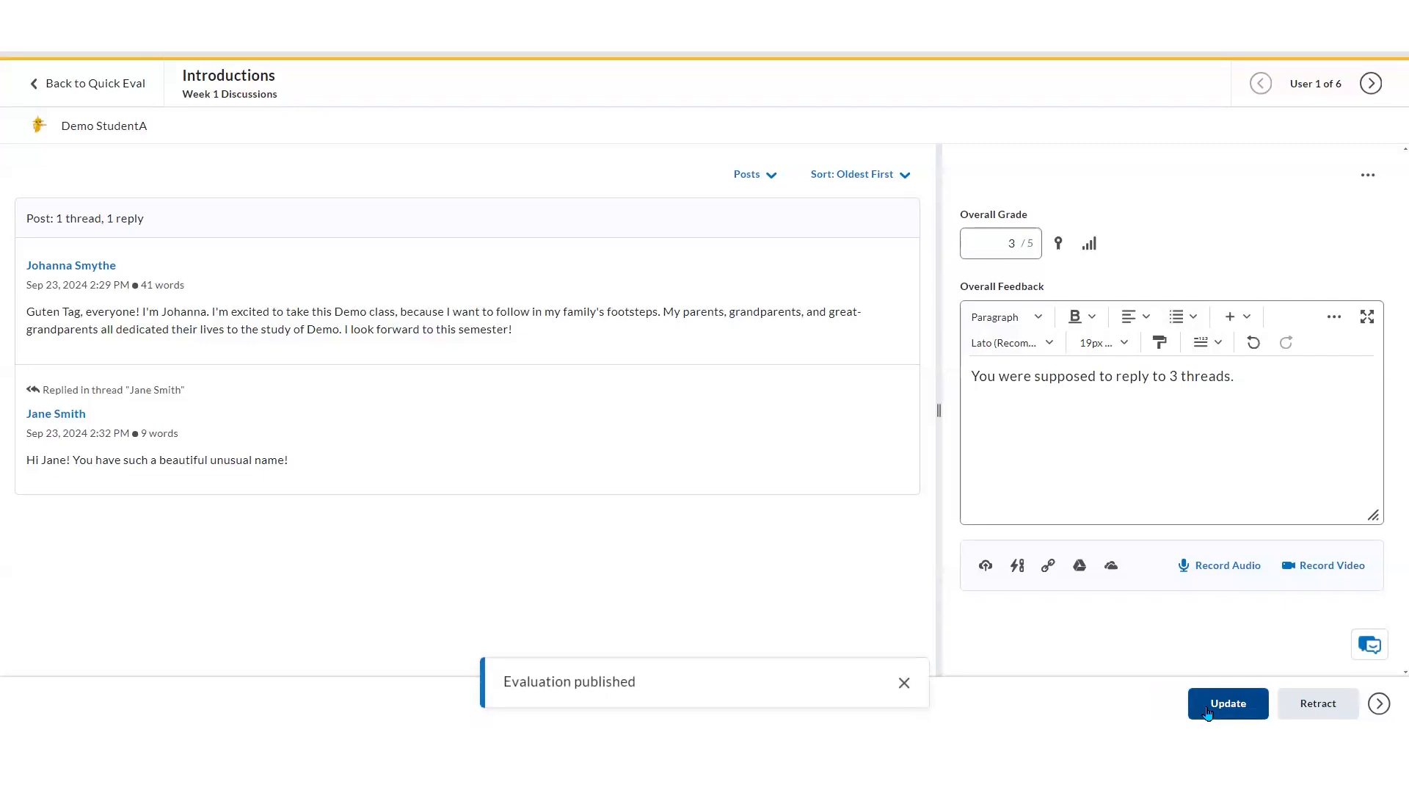
Move to the next student and publish a grade of 0 out of 5
click(1370, 83)
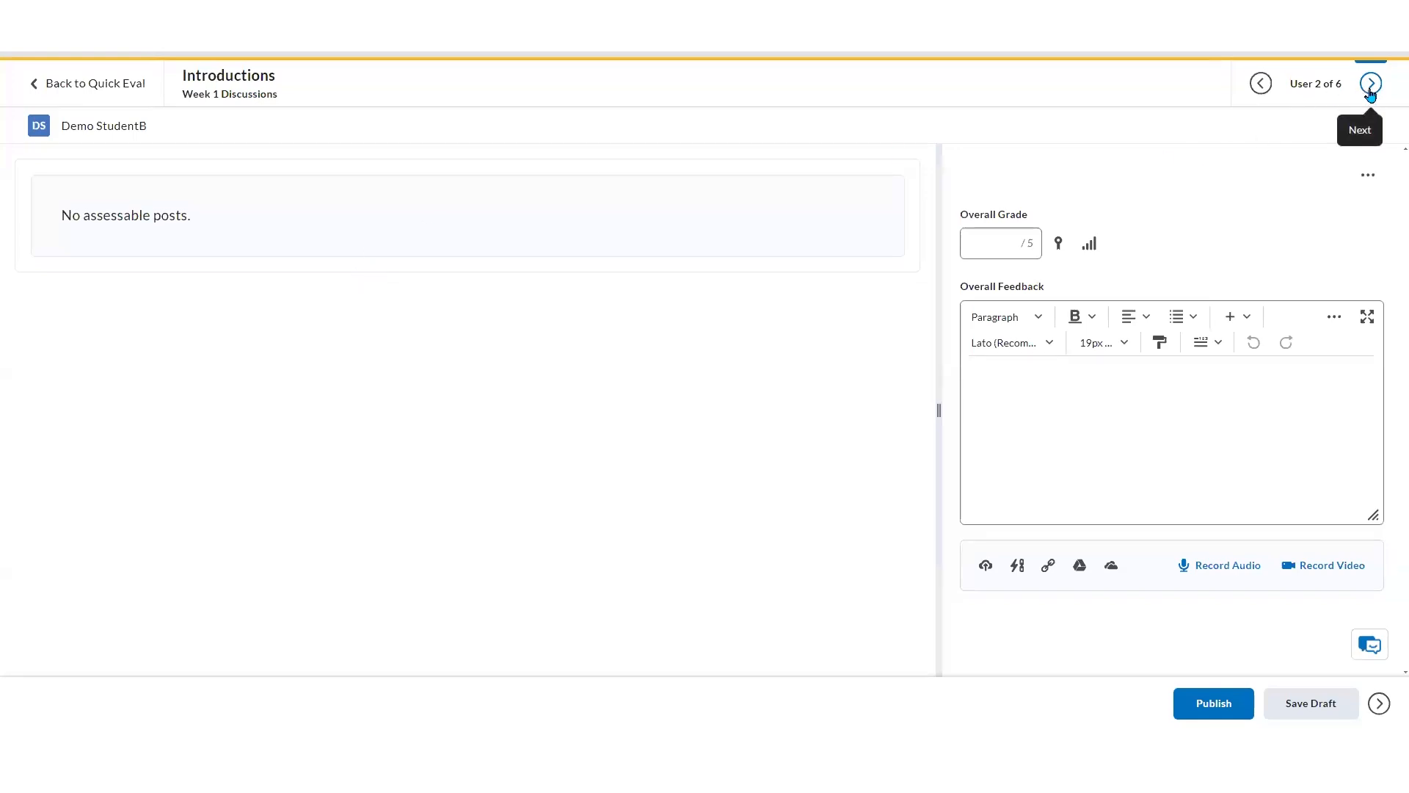
click(1005, 240)
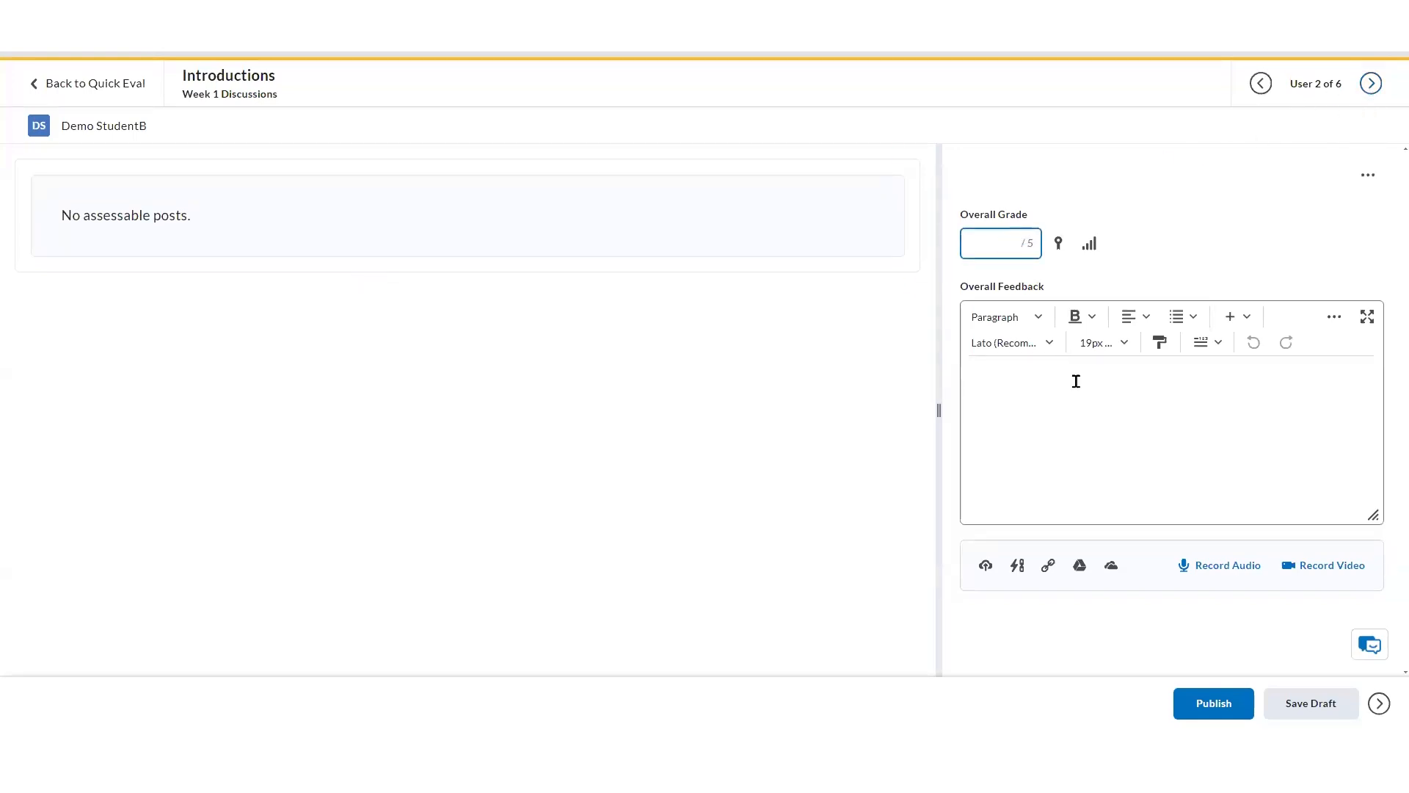
click(1204, 705)
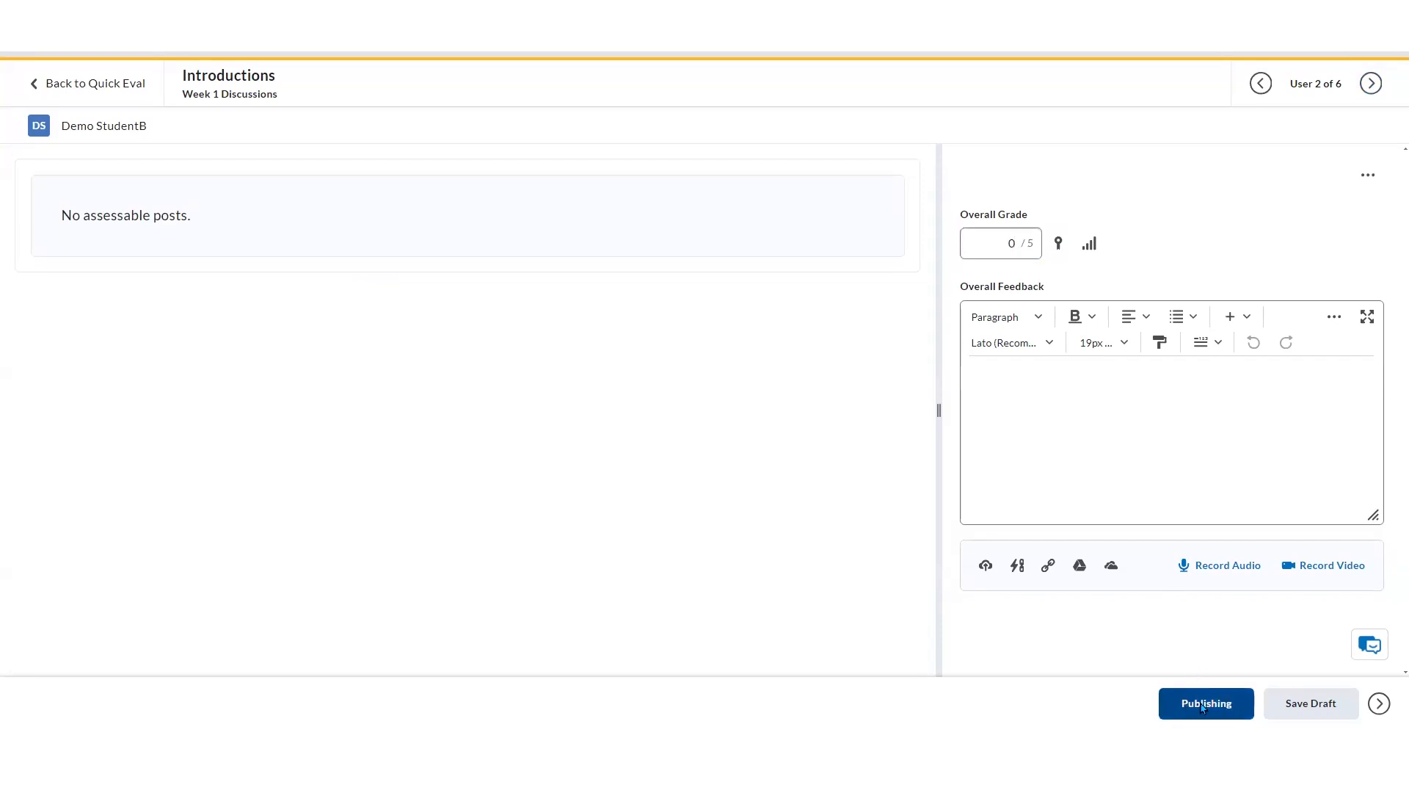
Return to Quick Eval and open the new posts of the Crime and Punishment Response discussion for evaluation
click(1371, 84)
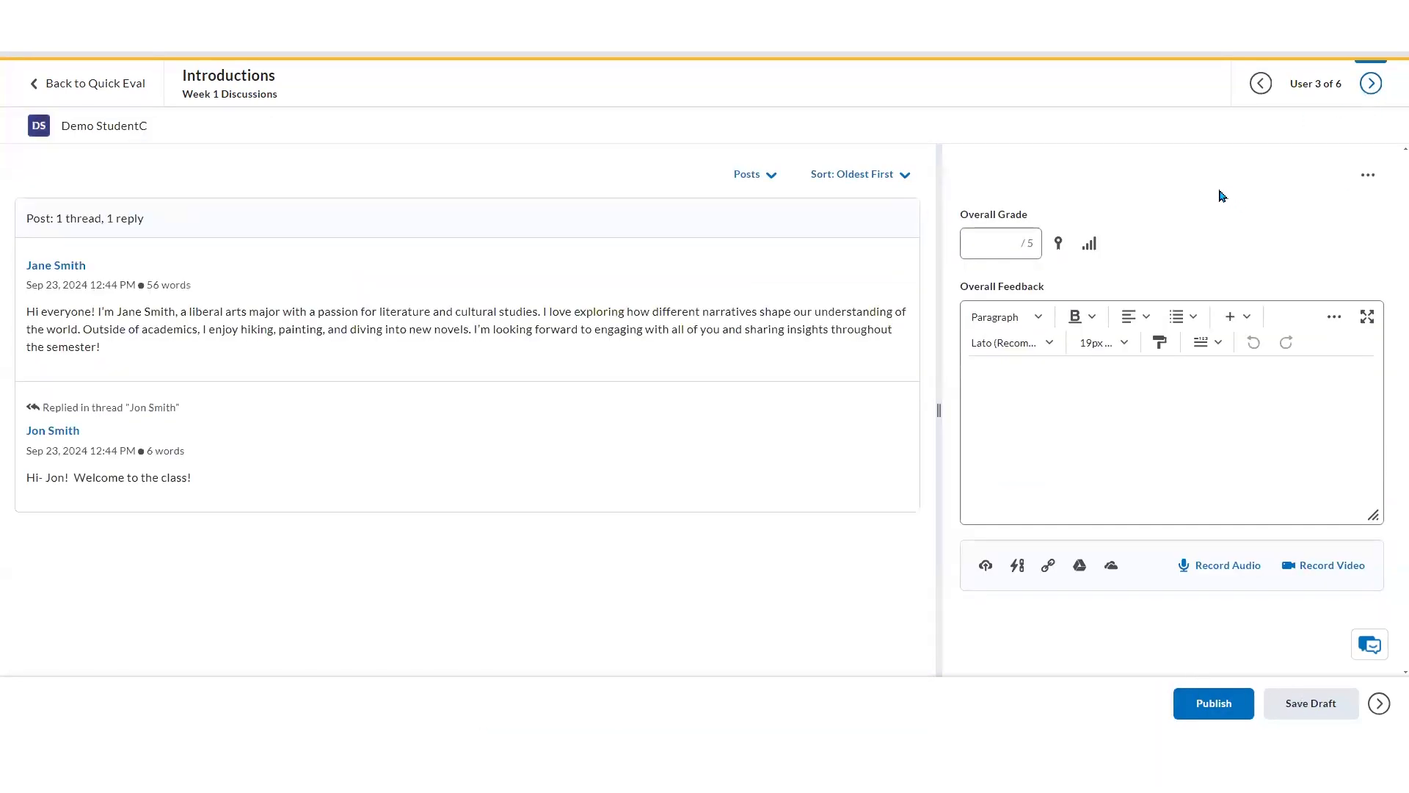
click(112, 87)
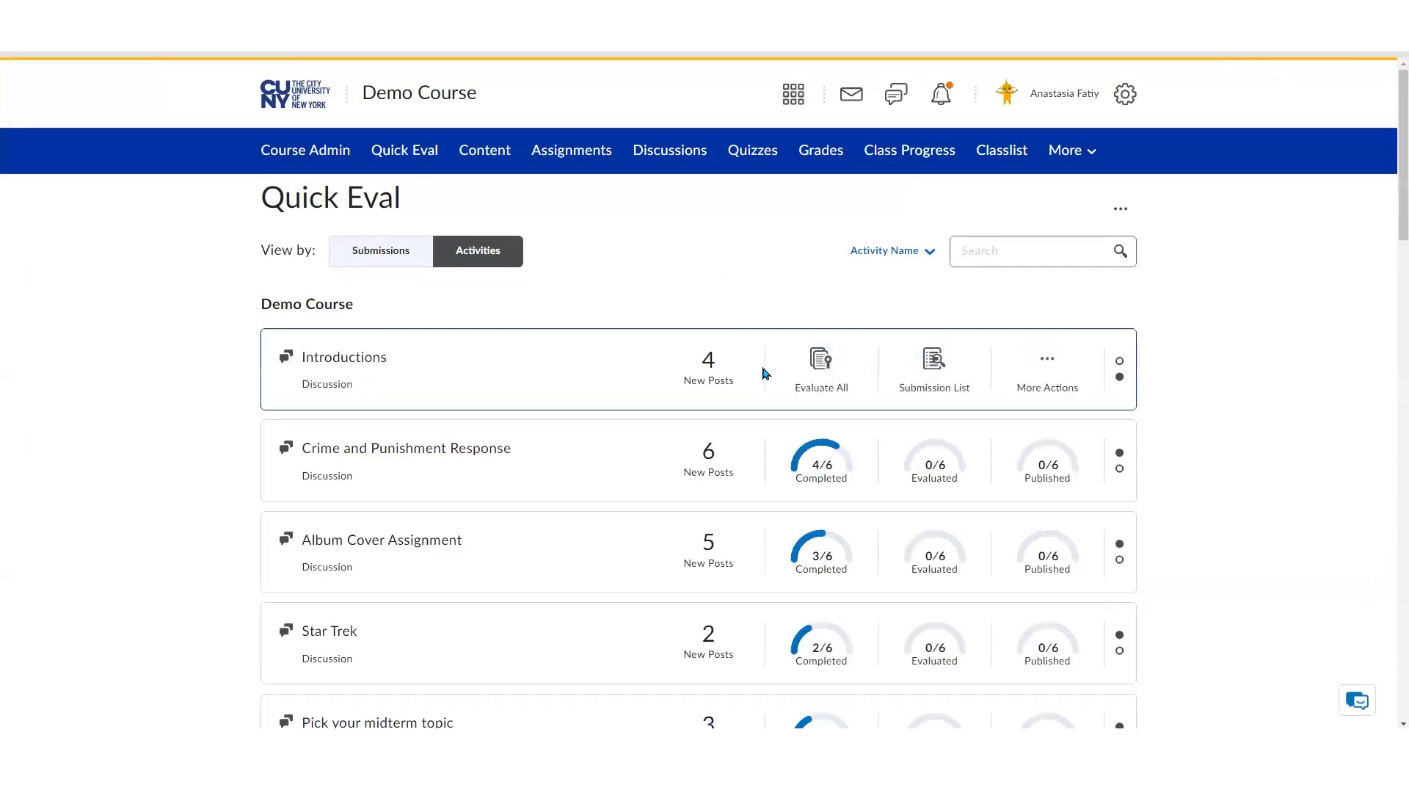
click(711, 464)
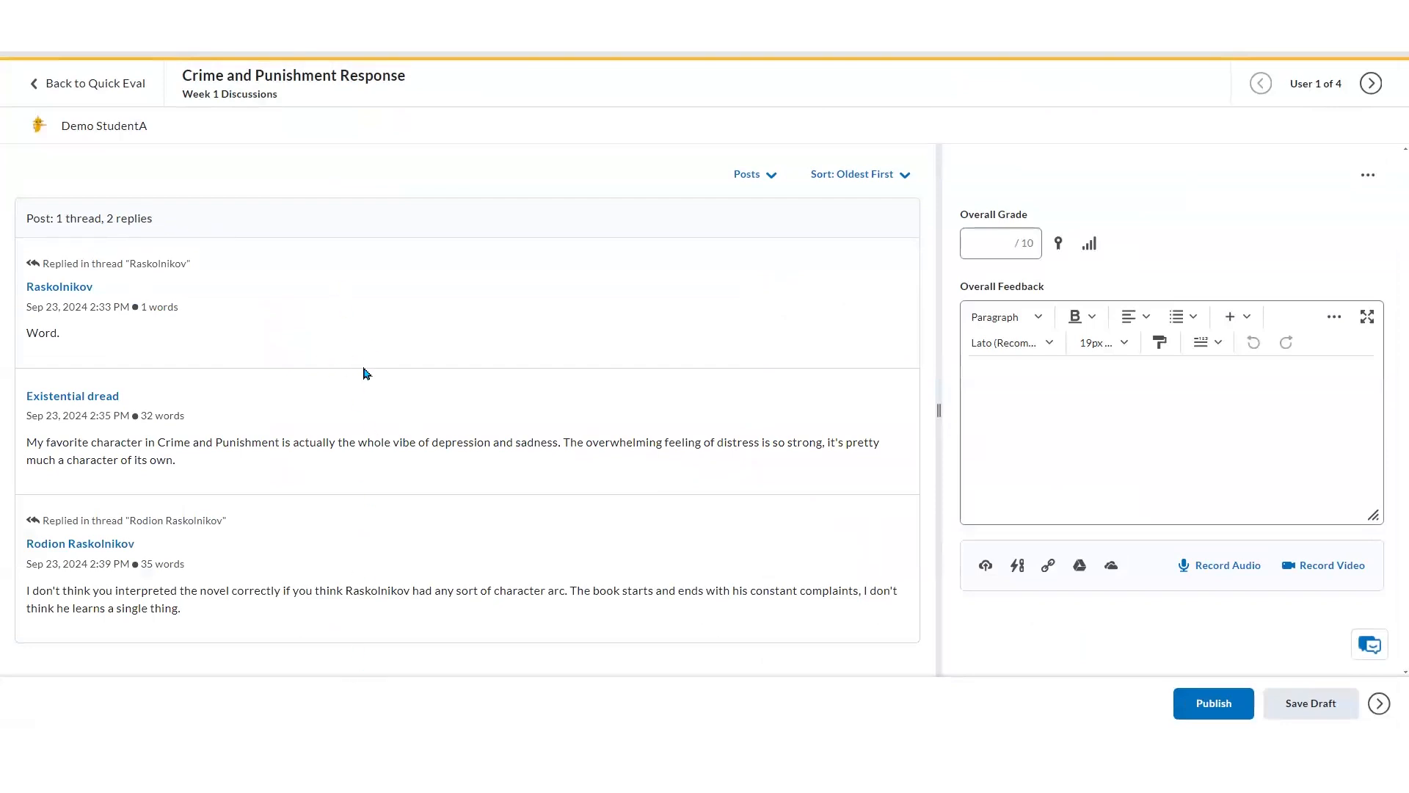
Grade the first student's Crime and Punishment Response posts 10 out of 10 and publish
click(975, 242)
text(10)
click(1215, 715)
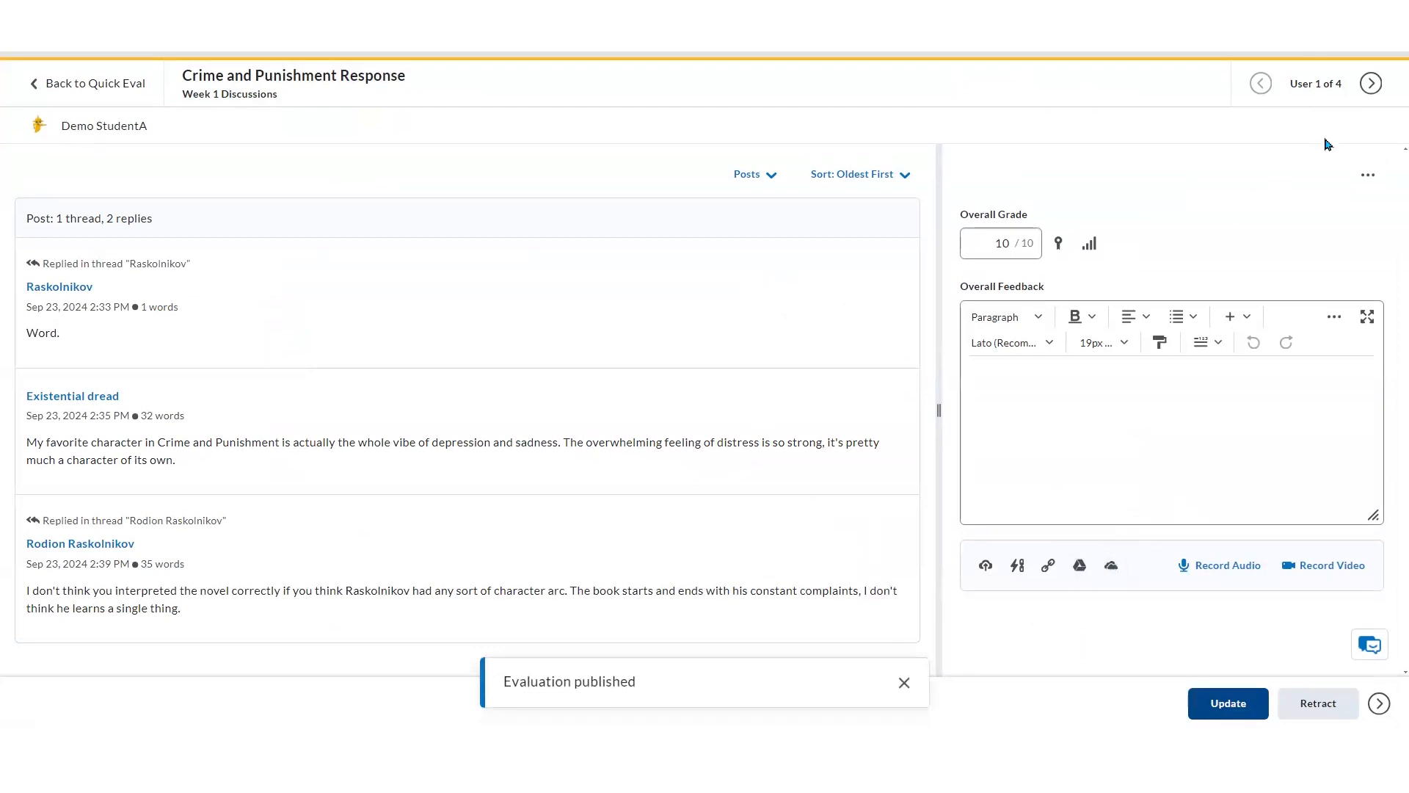
Return to Quick Eval and publish all evaluations for the Introductions discussion
click(1369, 85)
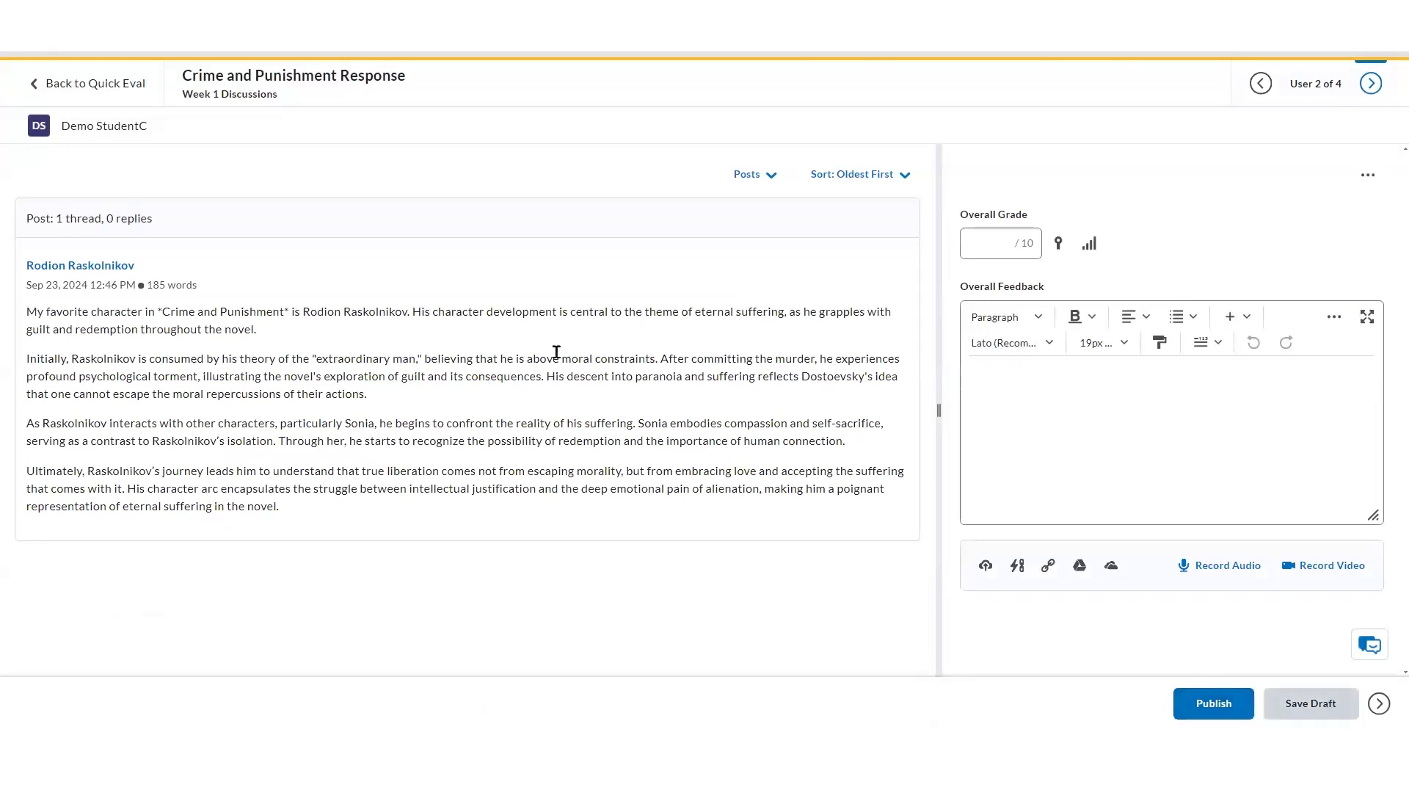
click(113, 85)
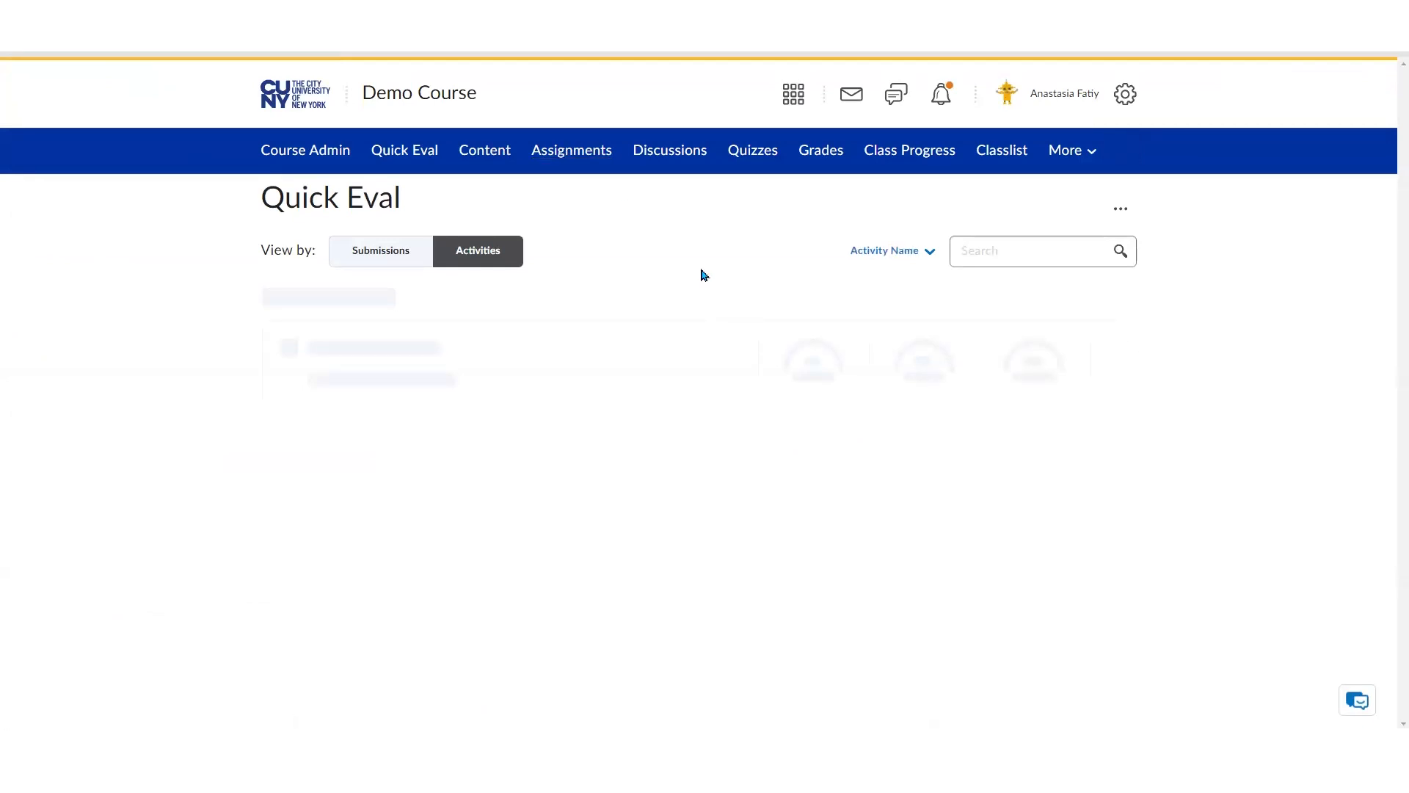
mouse_move(771, 385)
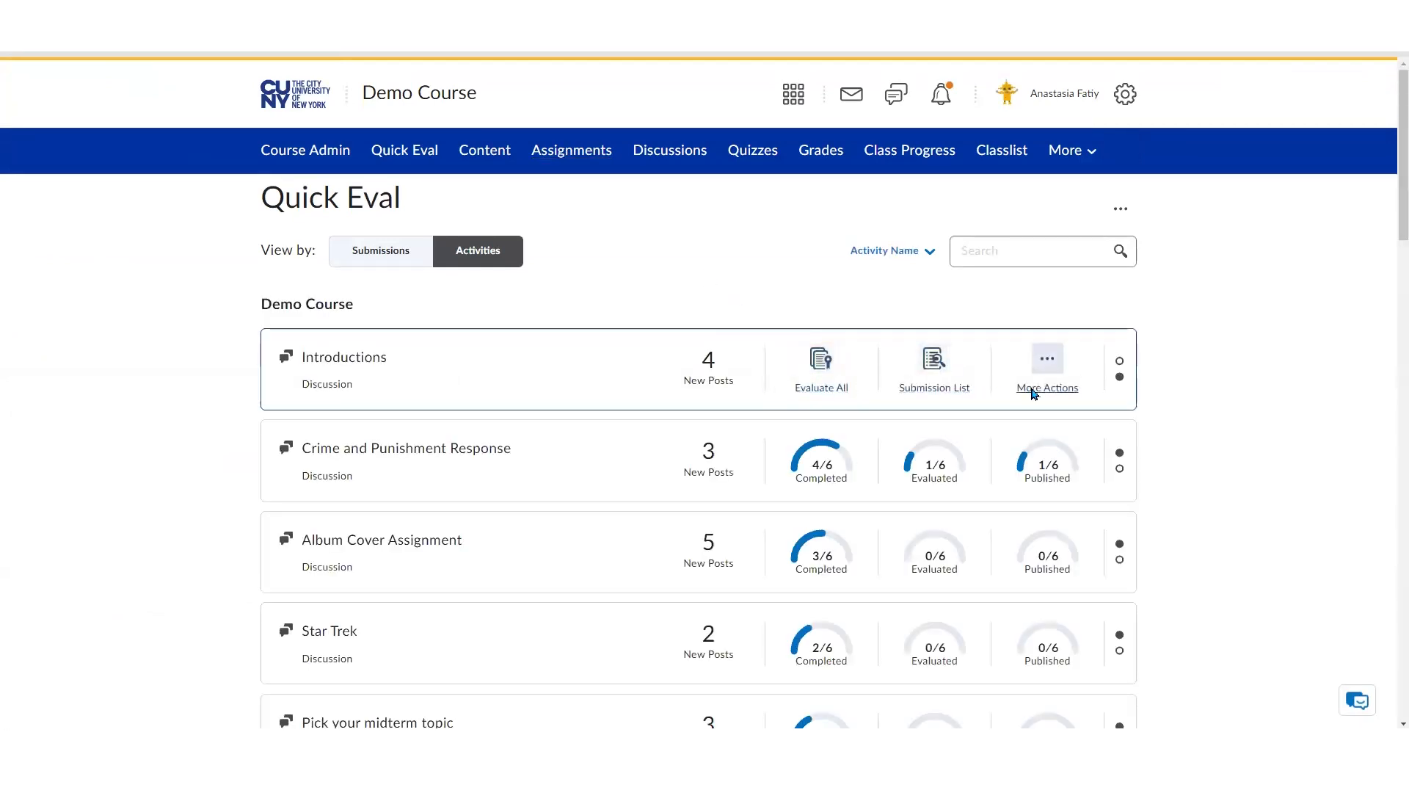
click(1048, 388)
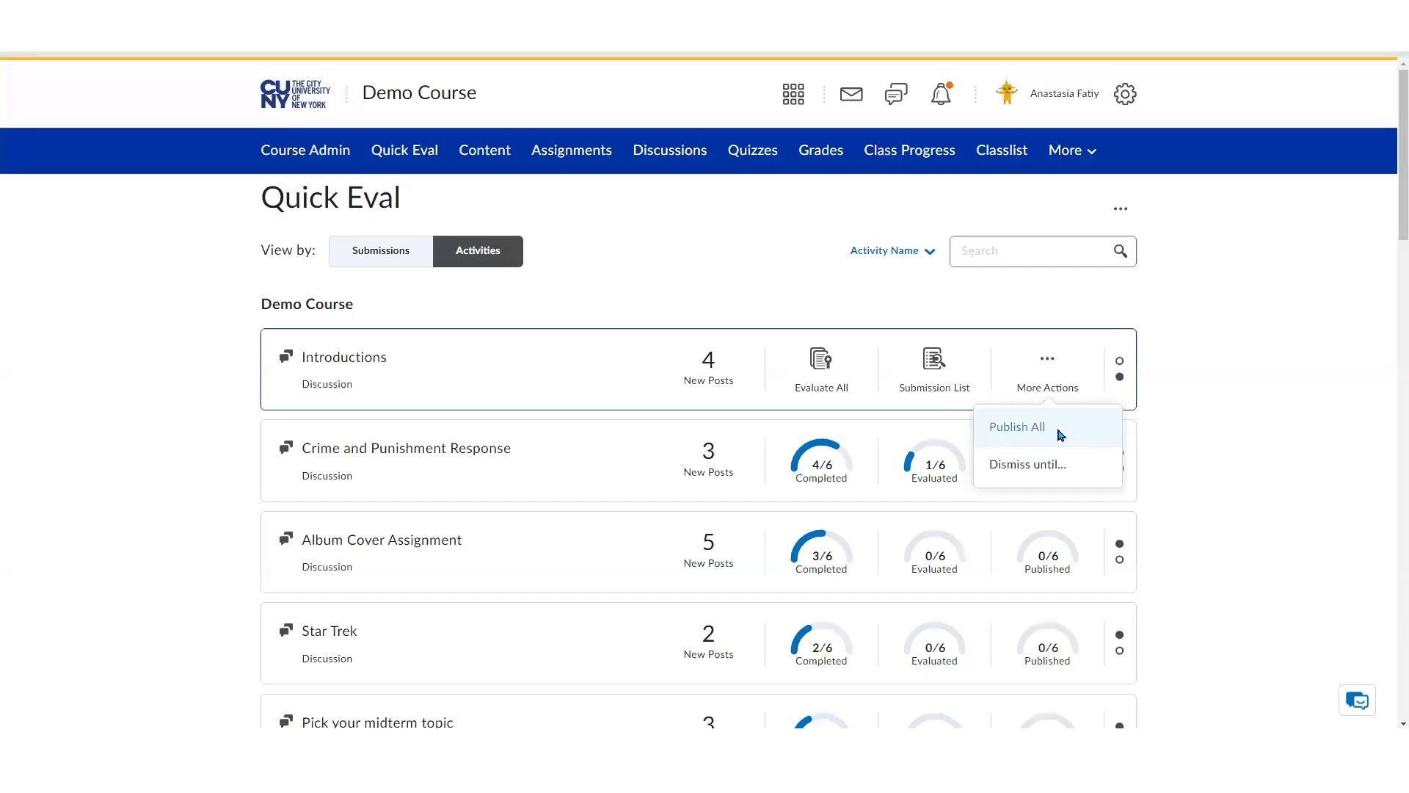
click(1060, 434)
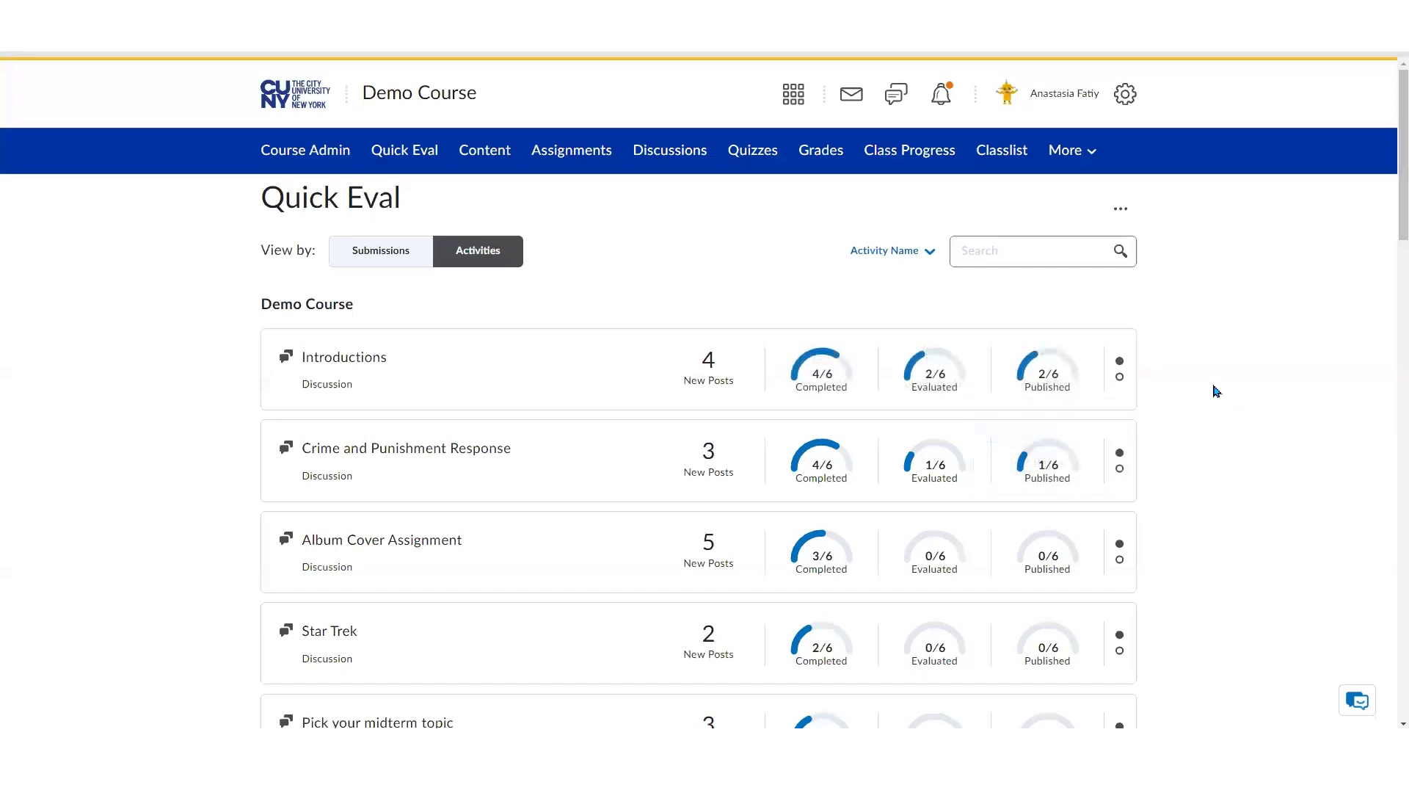
scroll(1387, 213, down, 2)
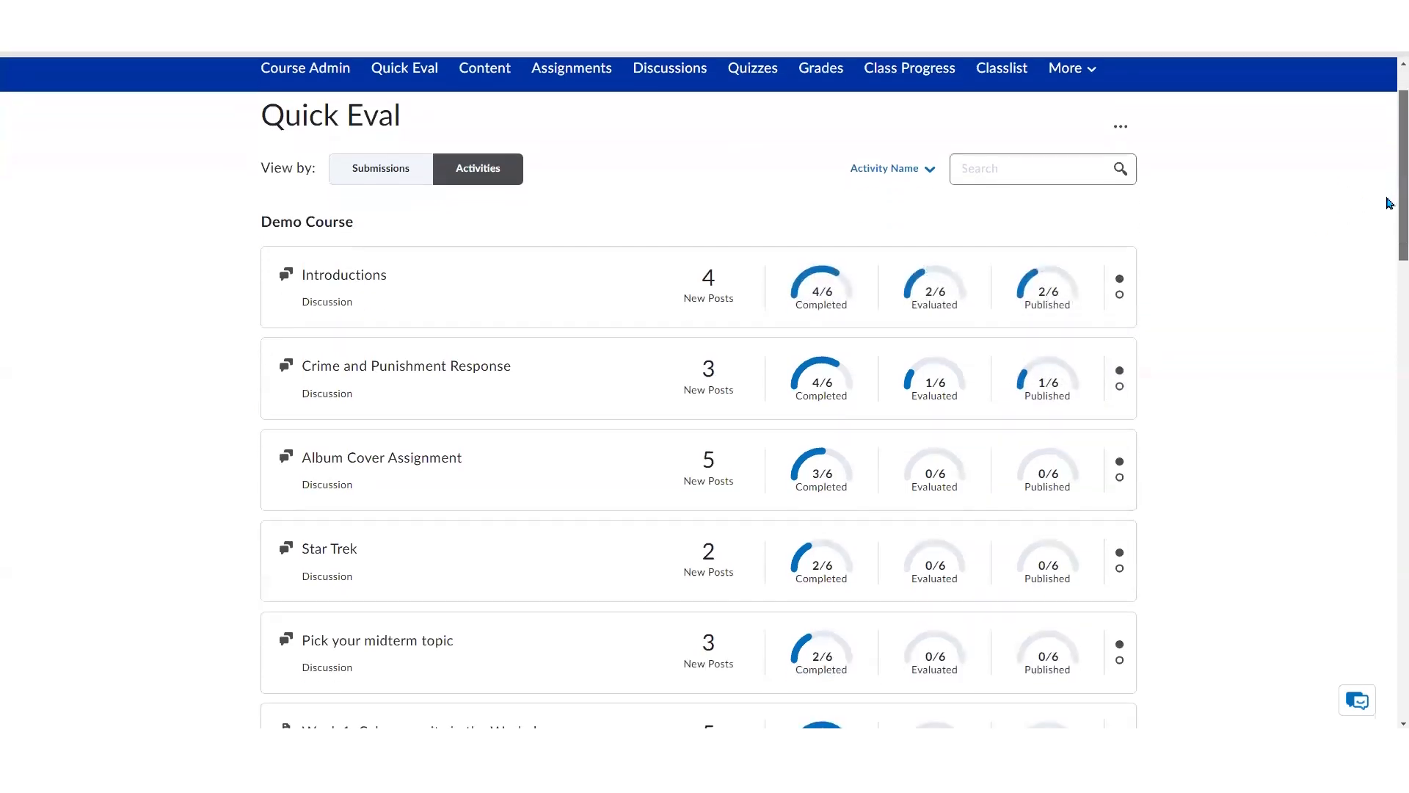
scroll(1387, 220, down, 1)
mouse_move(350, 435)
scroll(220, 499, down, 2)
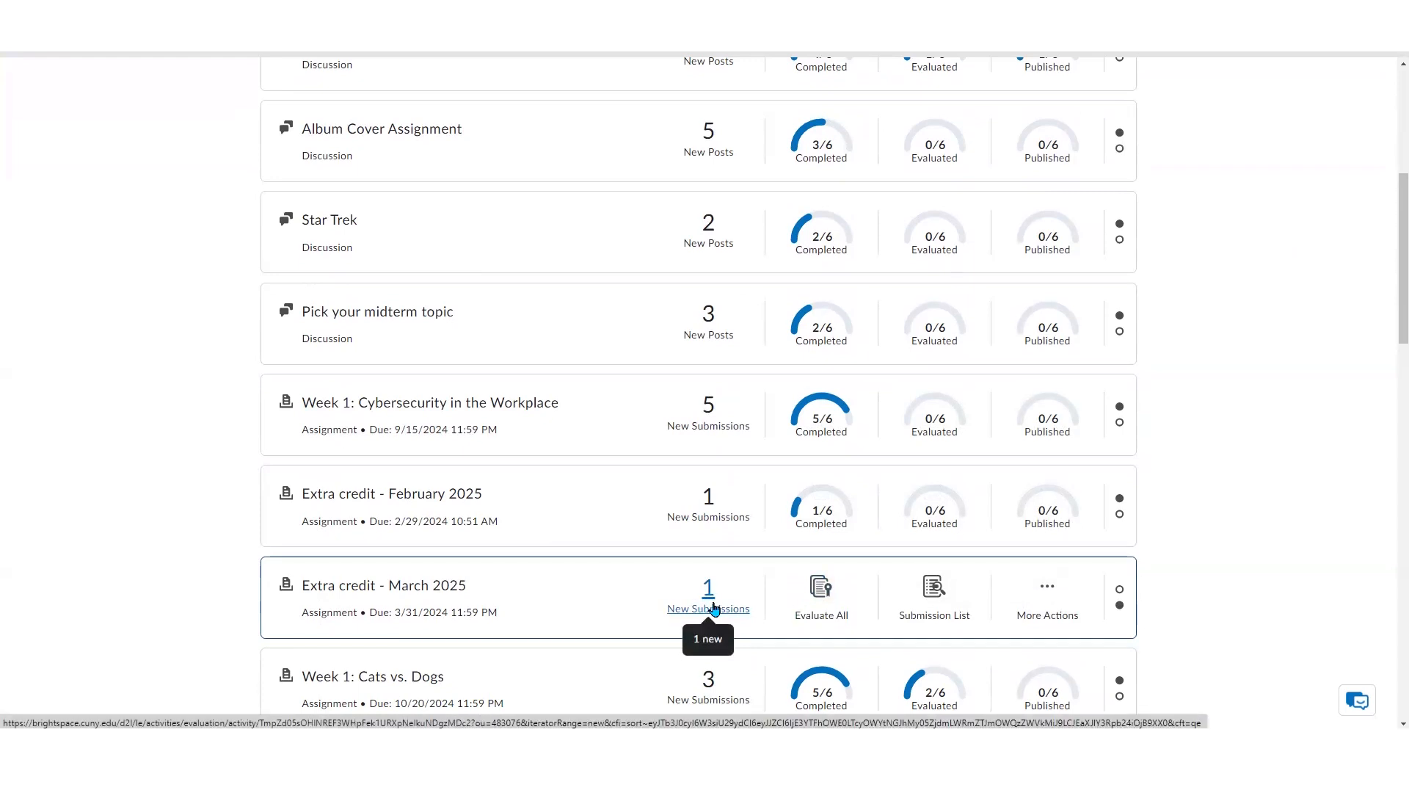
click(1056, 612)
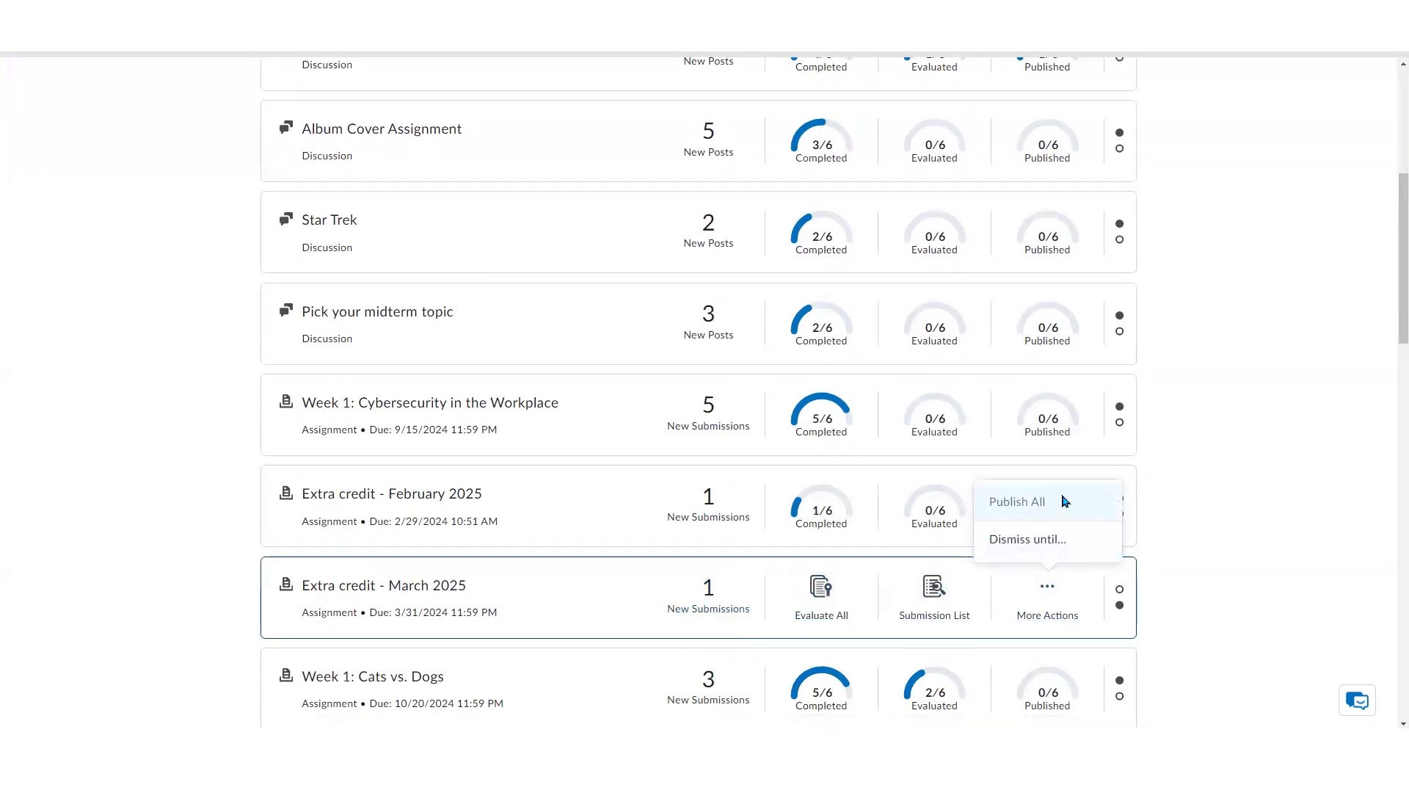
click(1239, 500)
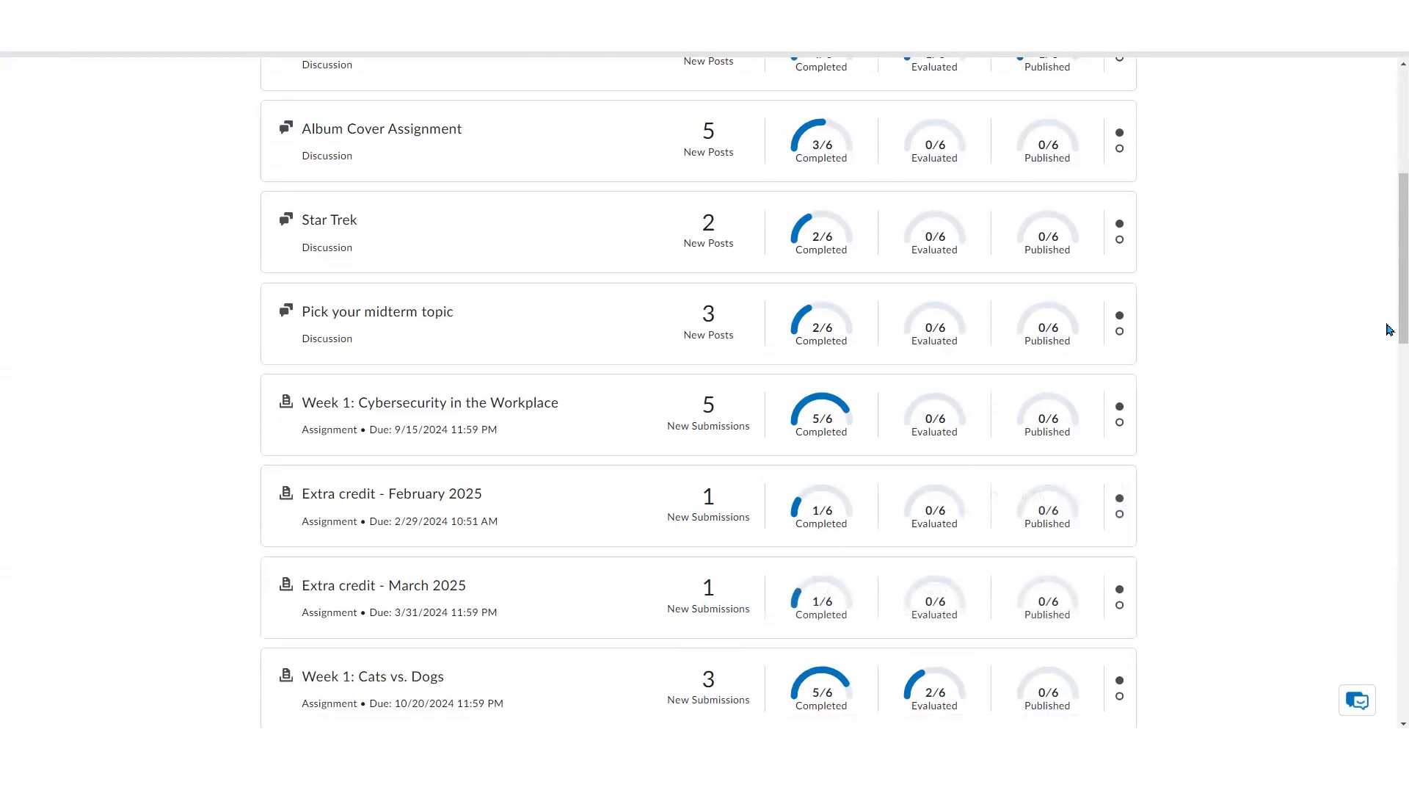
Filter the activities by name to Extra credit - February 2025, Extra credit - March 2025 and Extra Credit - July 2025
scroll(1391, 323, up, 6)
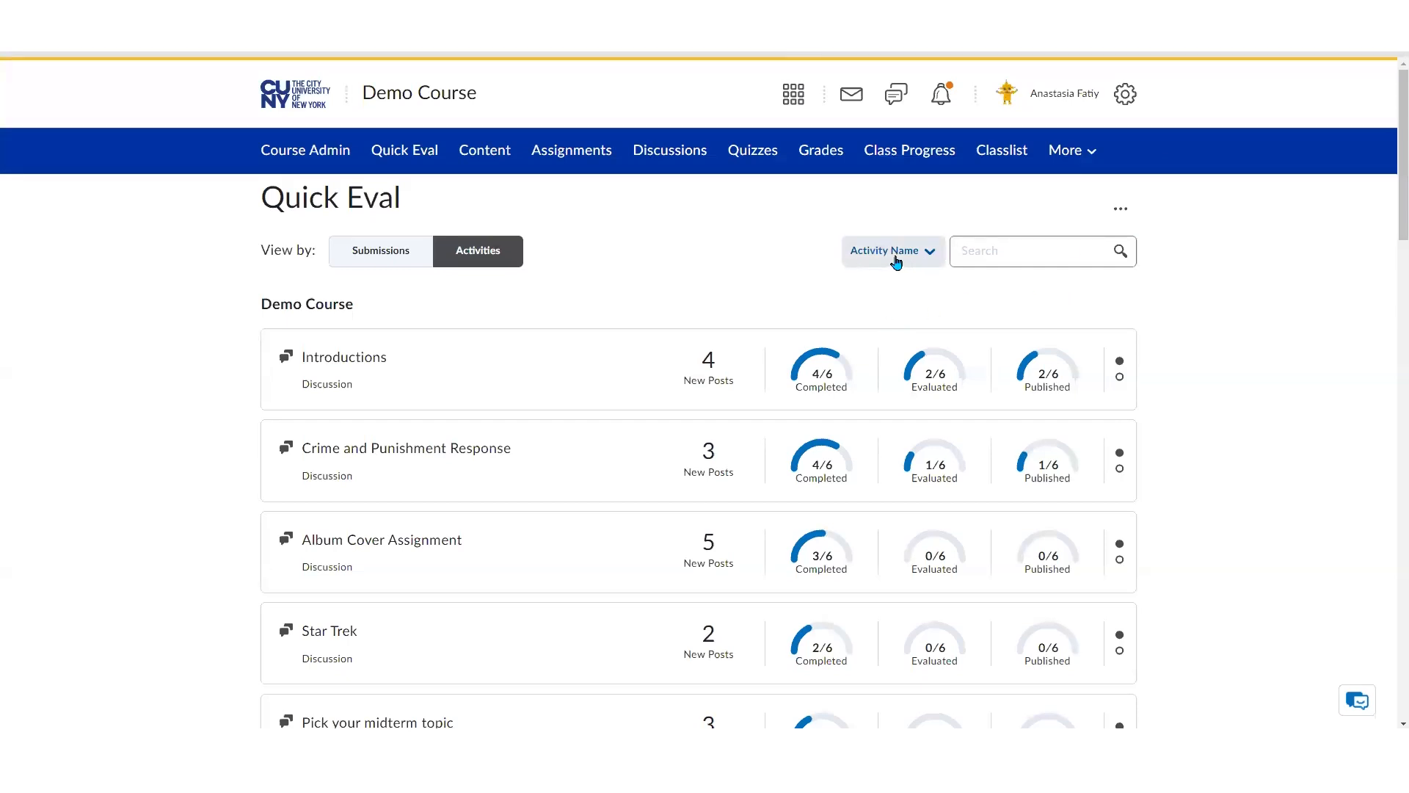
click(930, 256)
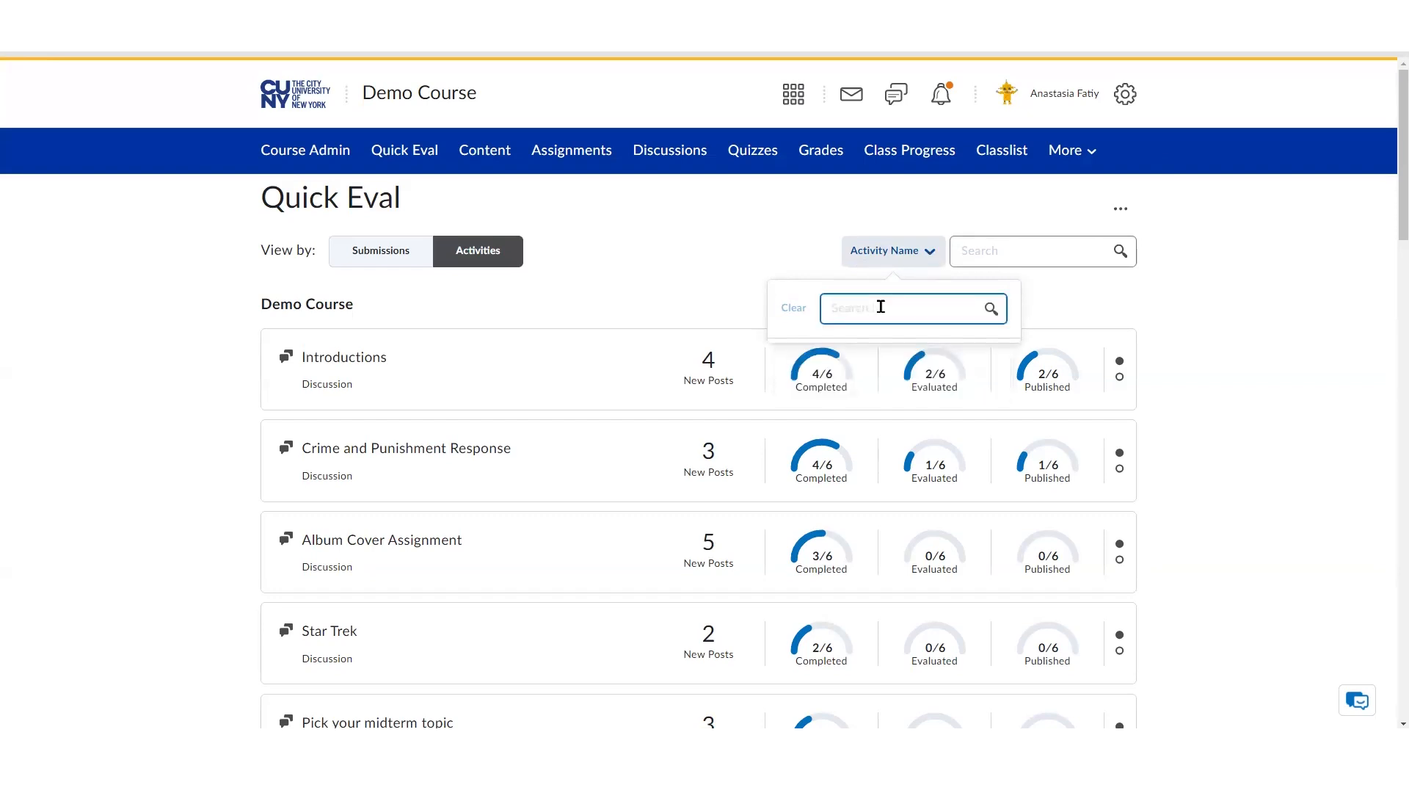
scroll(1028, 411, down, 2)
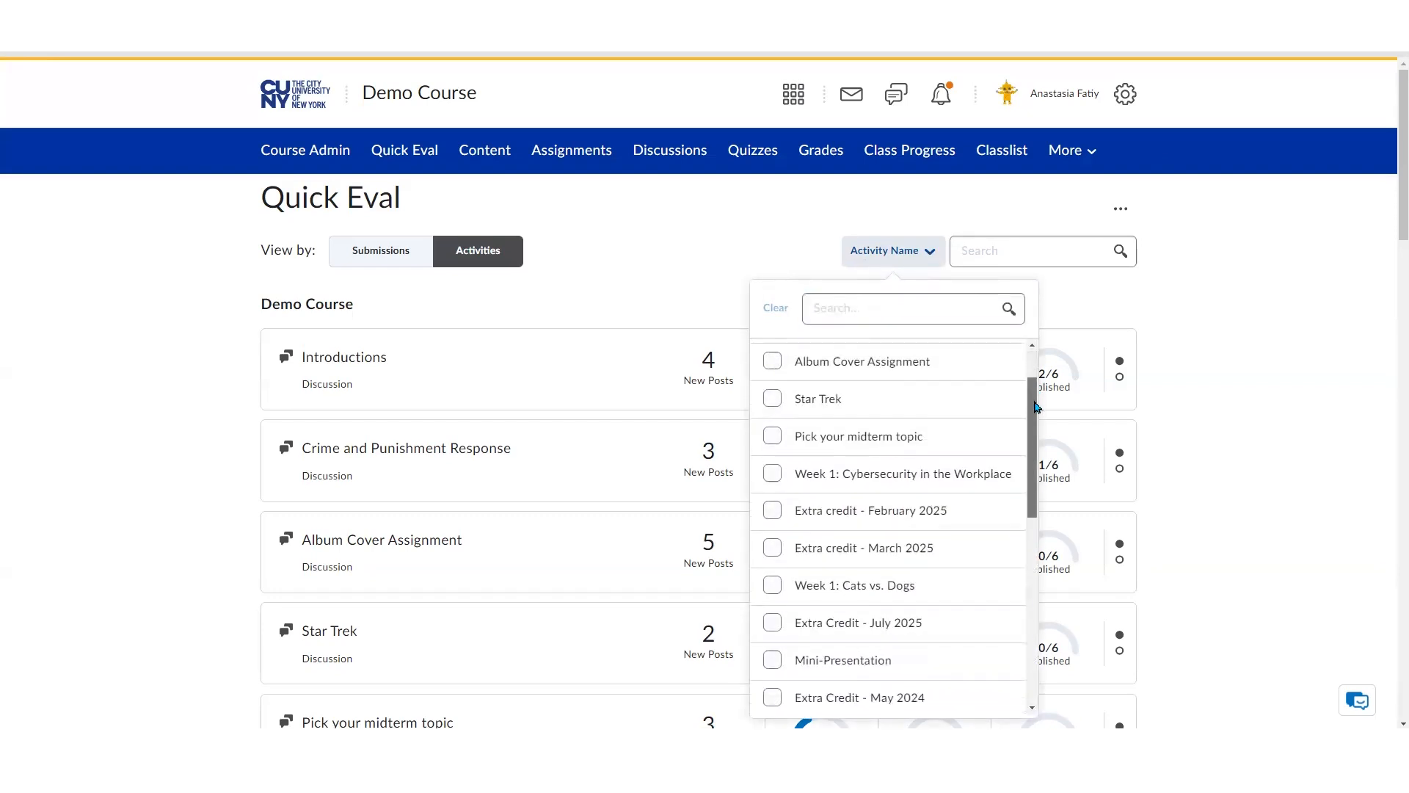
click(774, 509)
click(774, 546)
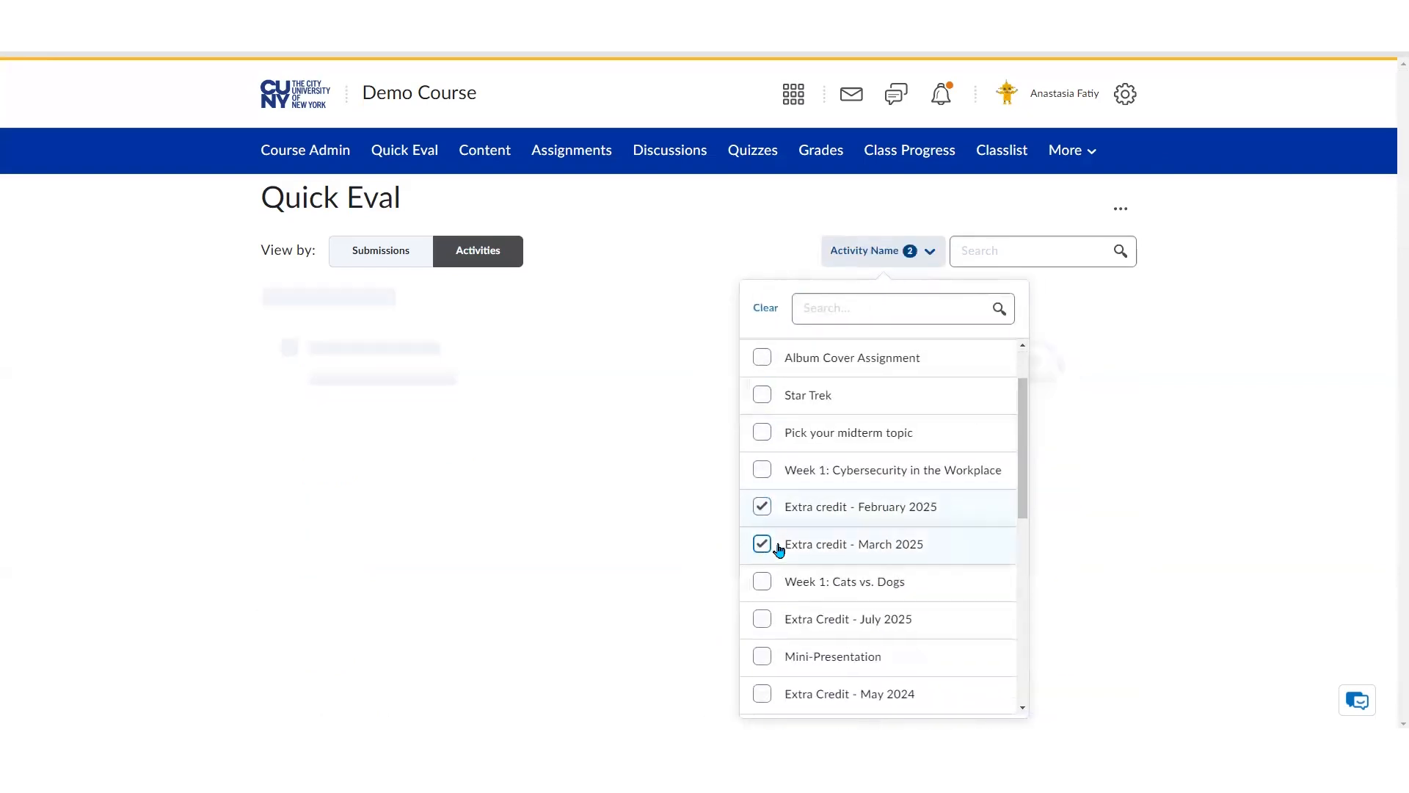
click(764, 621)
click(776, 244)
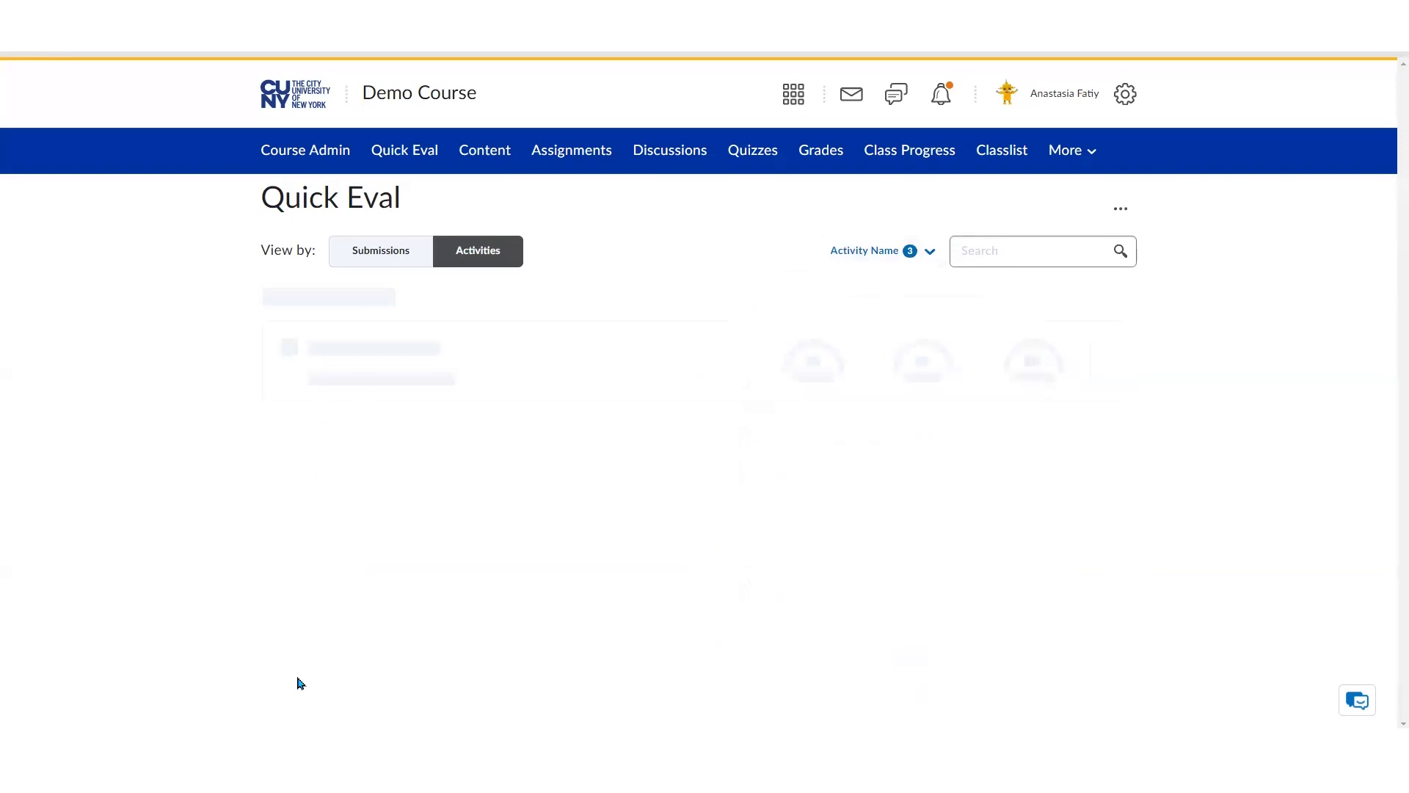
Review which activities are checked in the activity-name filter list
click(888, 253)
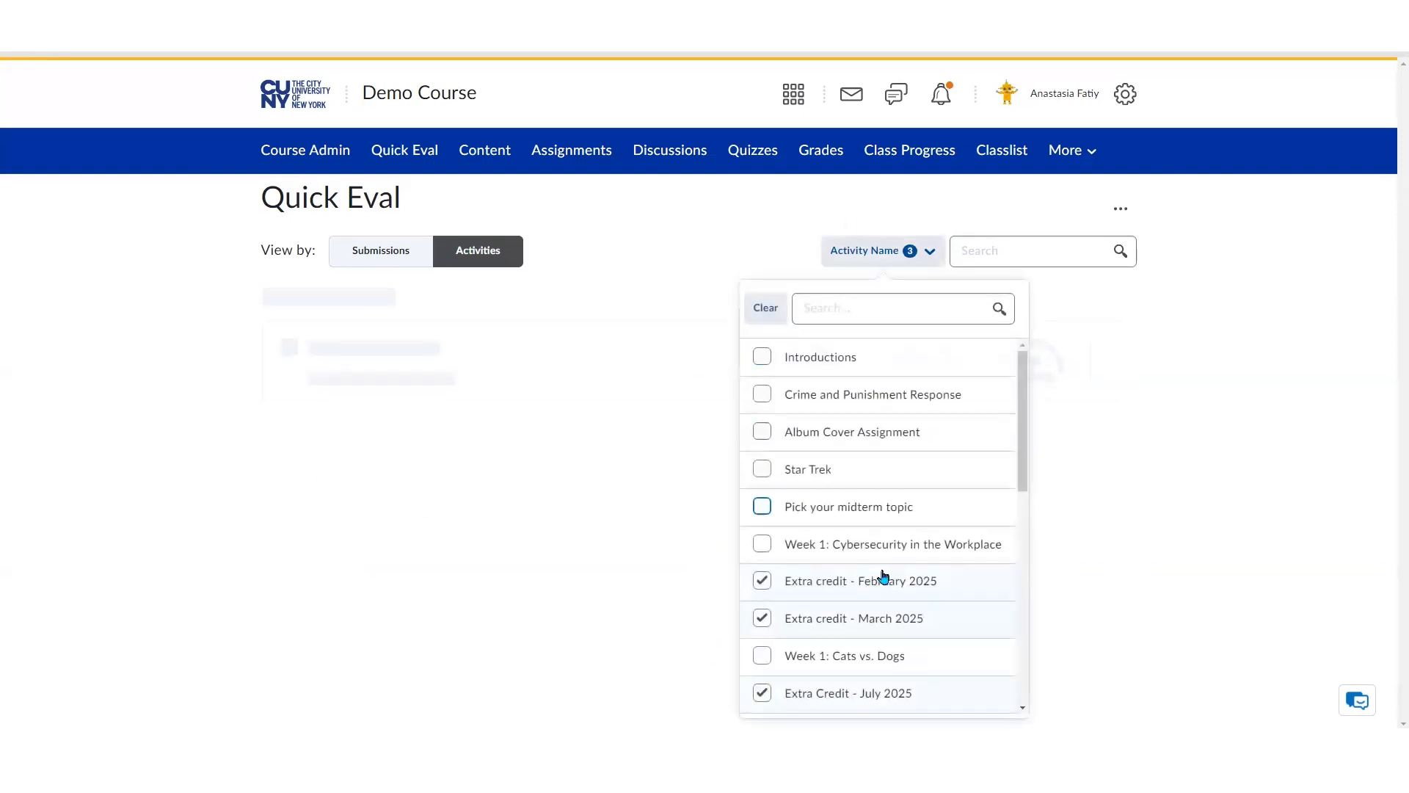
scroll(882, 580, down, 1)
scroll(844, 602, down, 3)
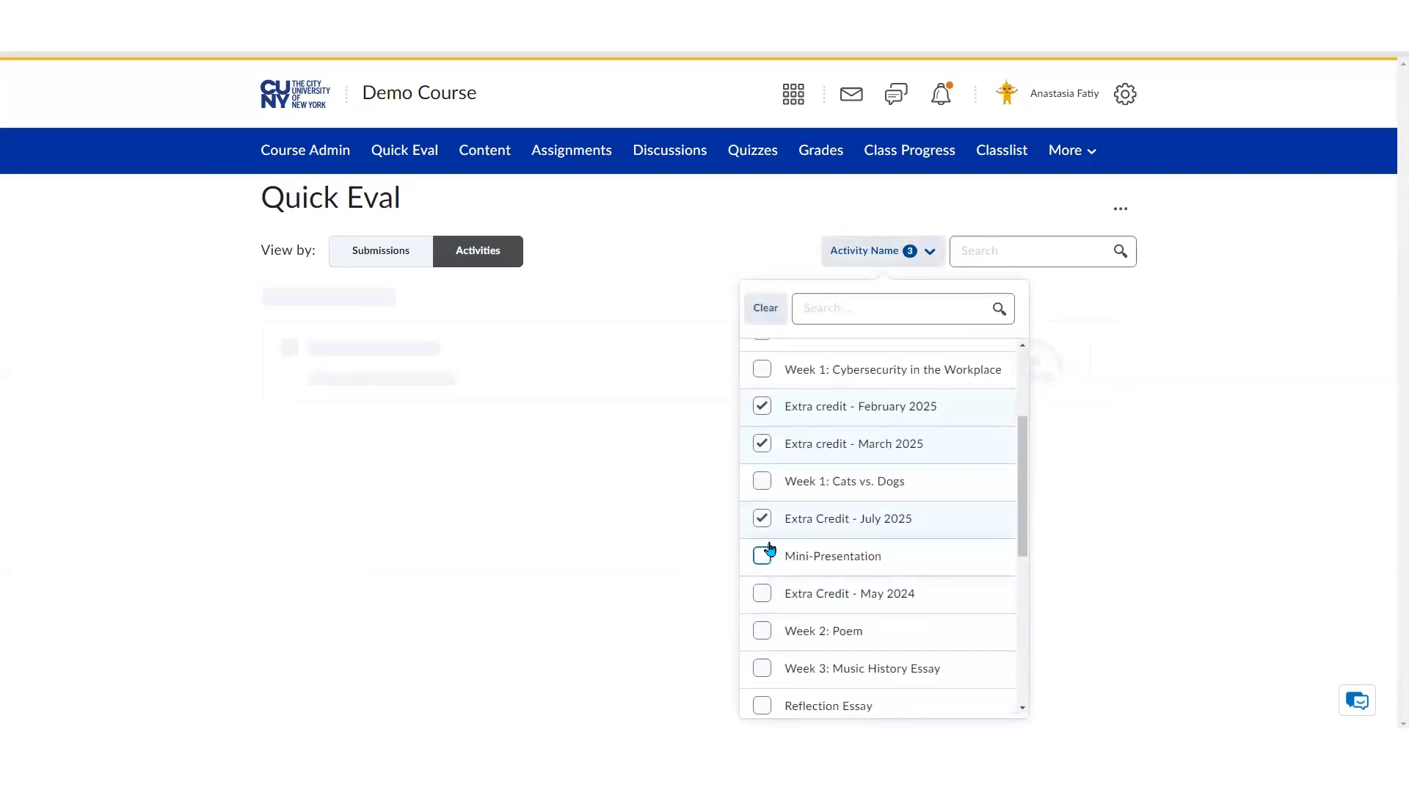
scroll(788, 464, up, 4)
scroll(771, 397, up, 1)
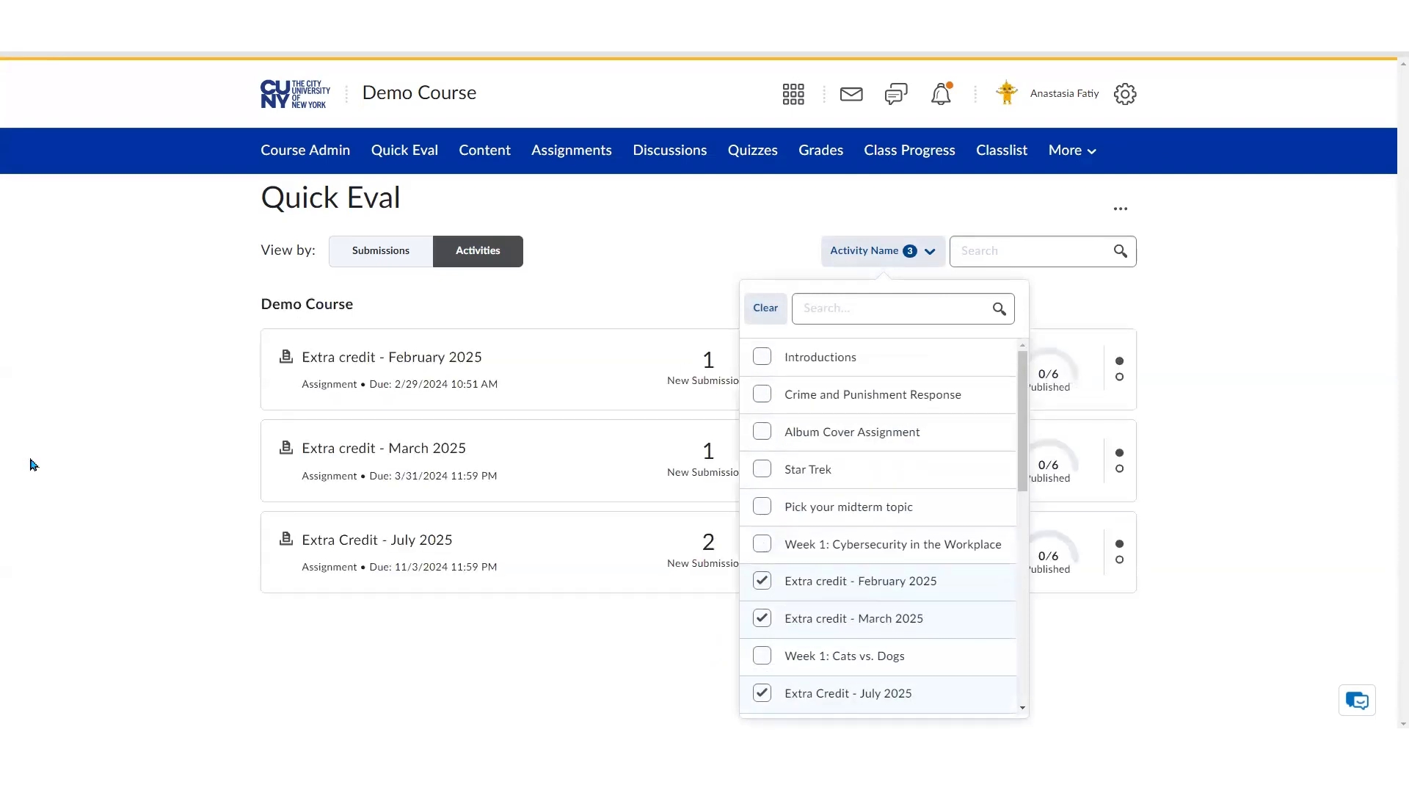
click(144, 481)
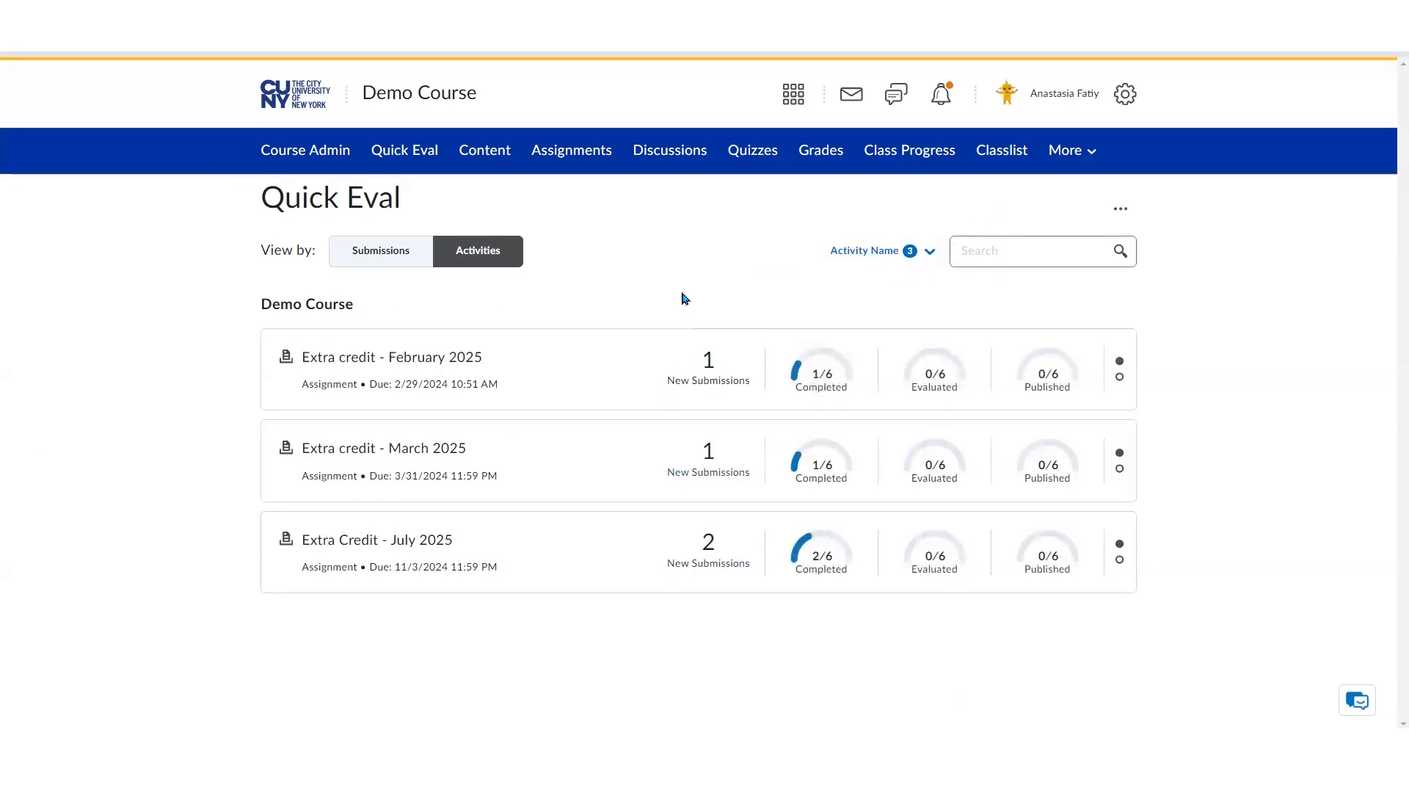
Clear the activity-name filter and search the filter list for extra
click(930, 254)
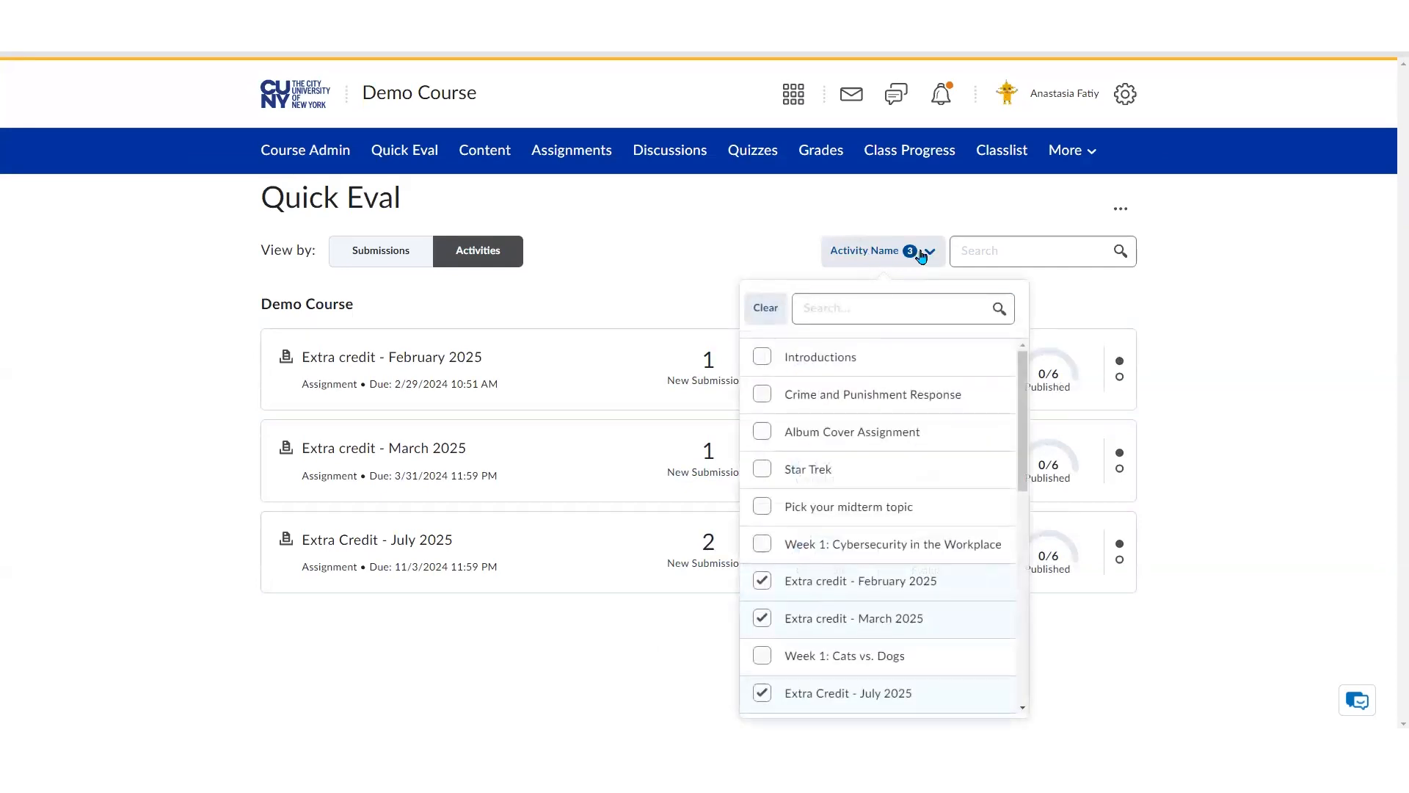
click(763, 312)
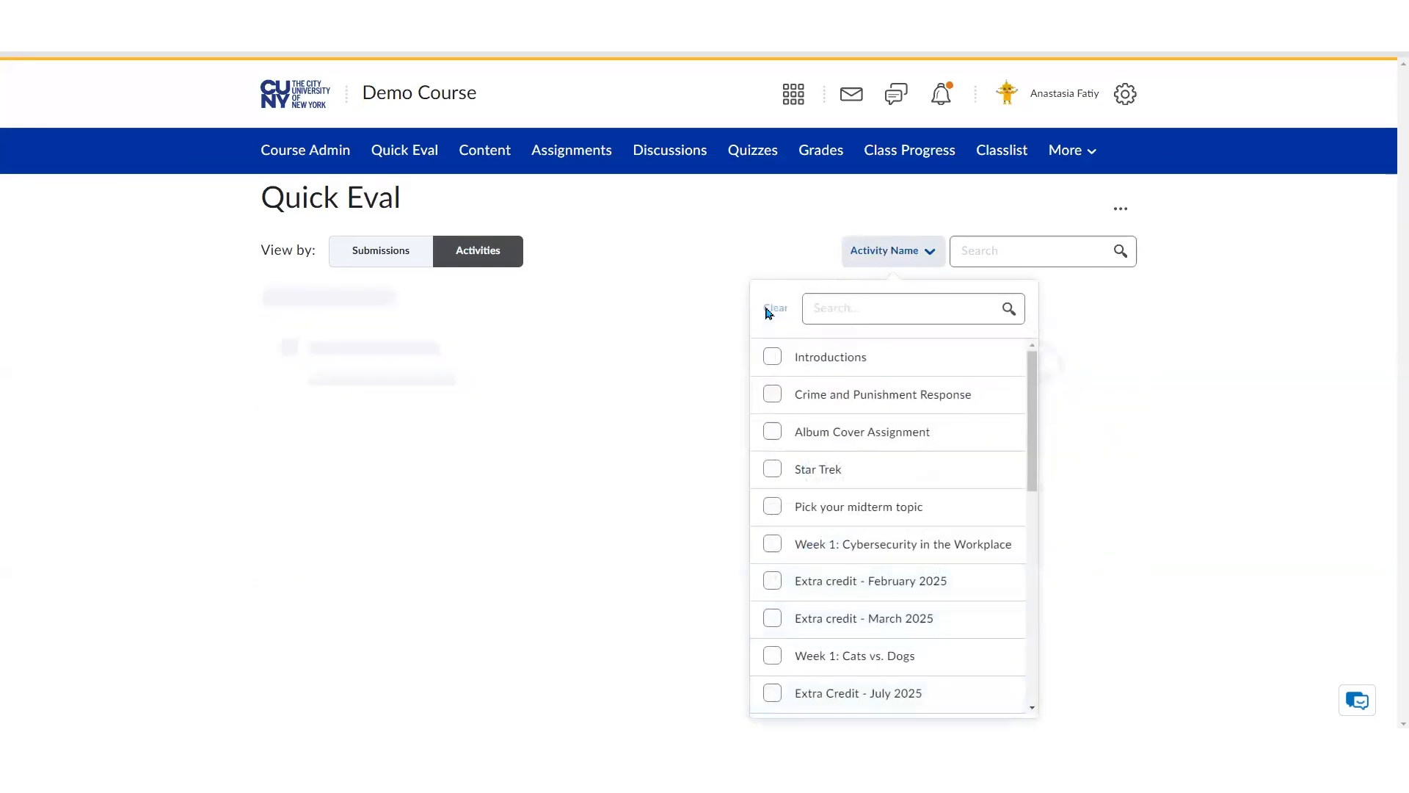
click(880, 316)
text(extra)
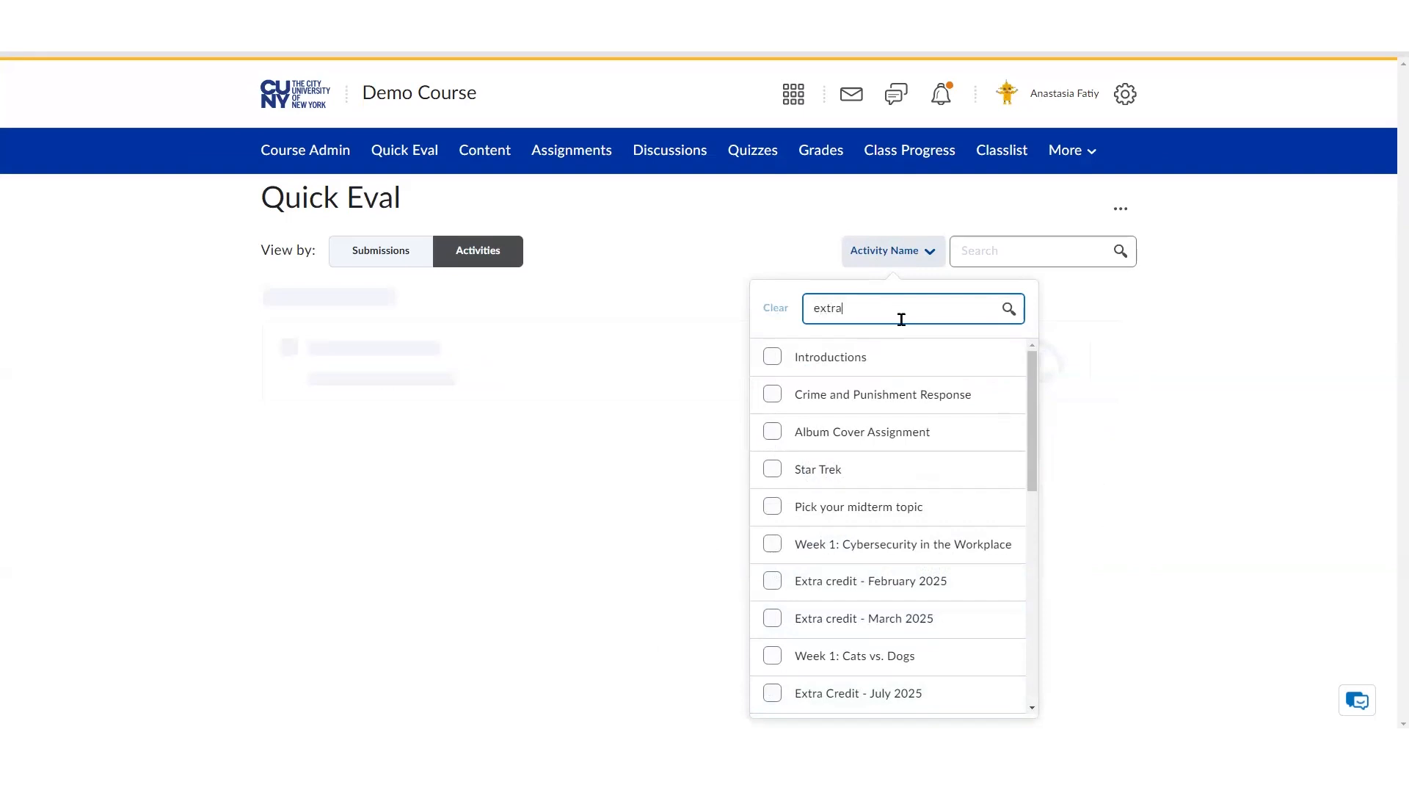
click(1010, 309)
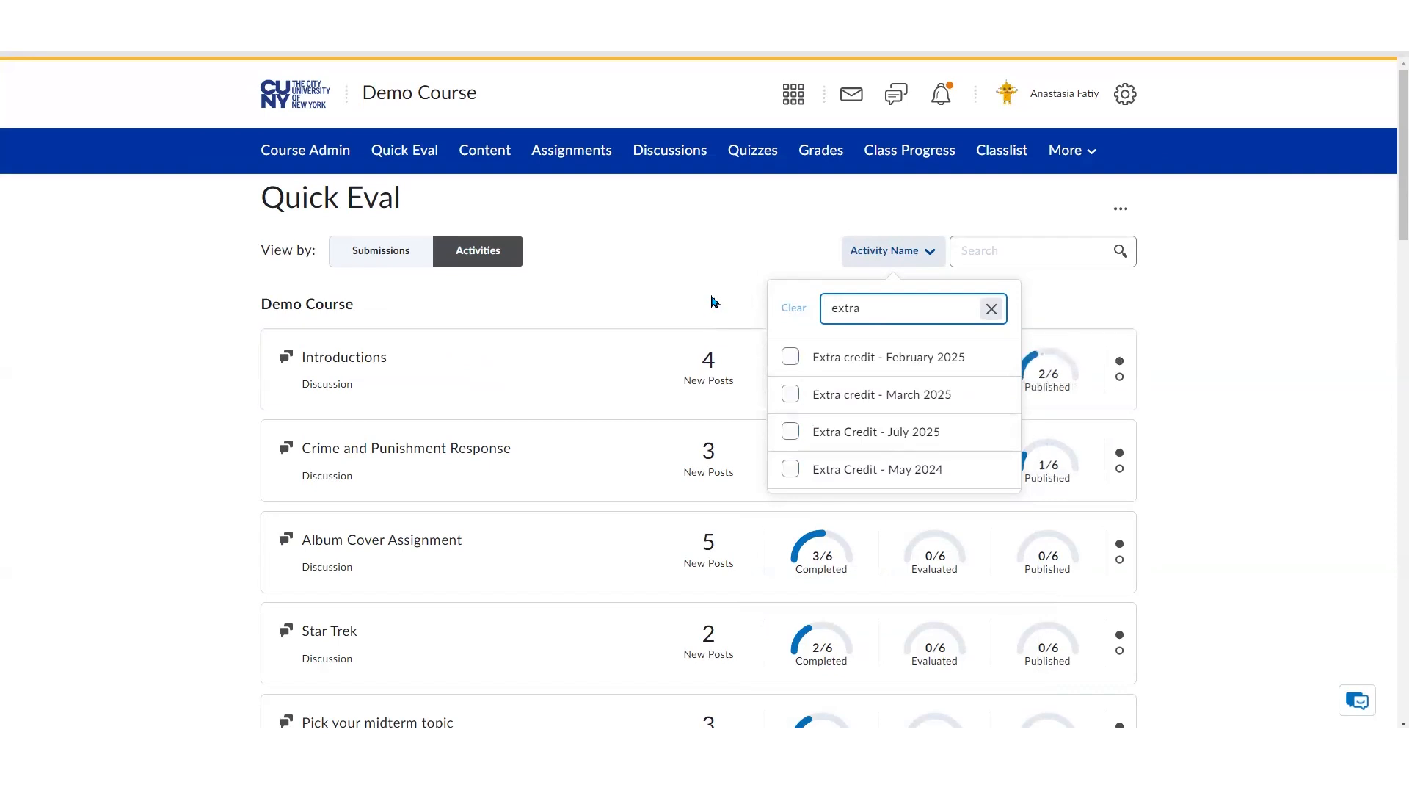
click(714, 301)
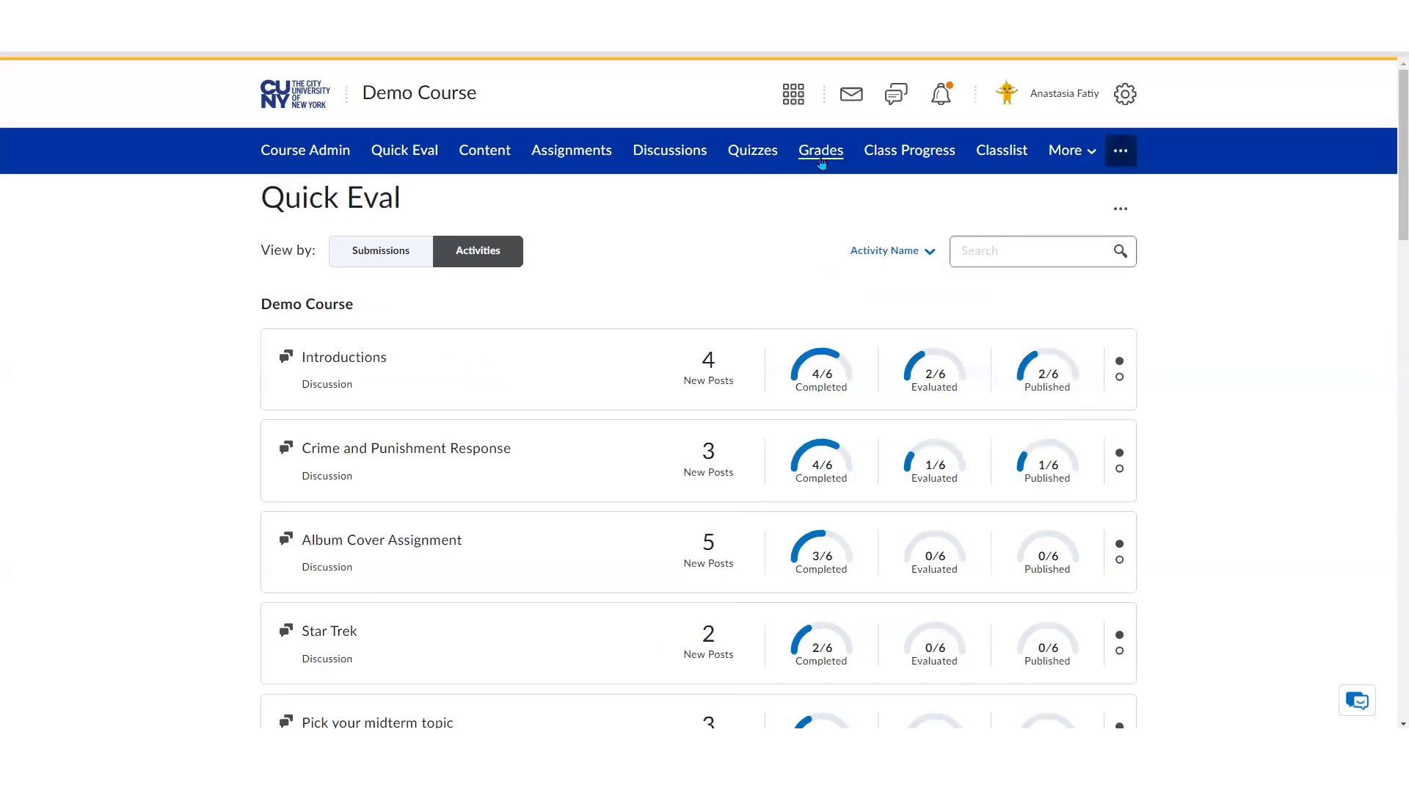
Open Student E's Week 1: Cybersecurity in the Workplace submission file, Asparagus Report.docx, from the grades page
click(821, 158)
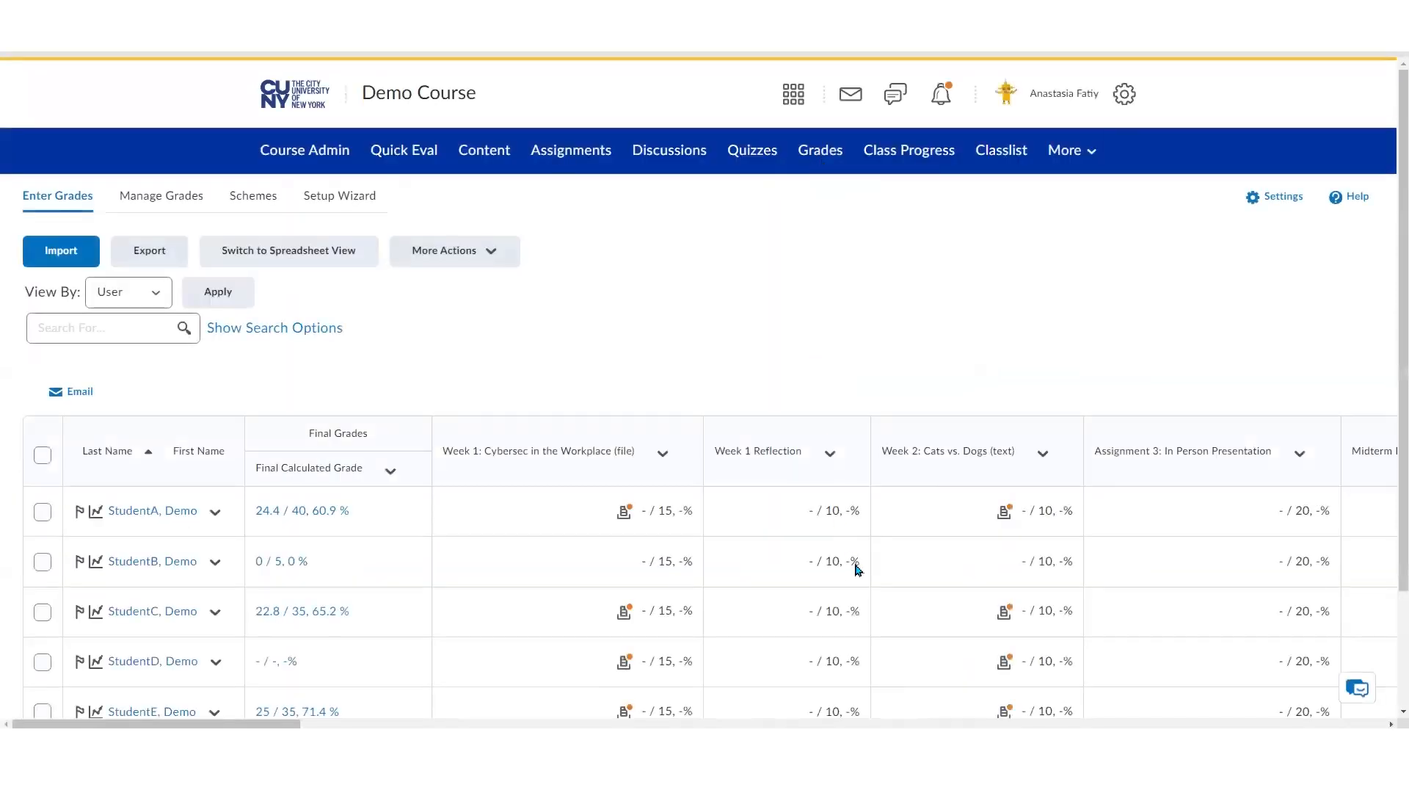
scroll(856, 566, down, 2)
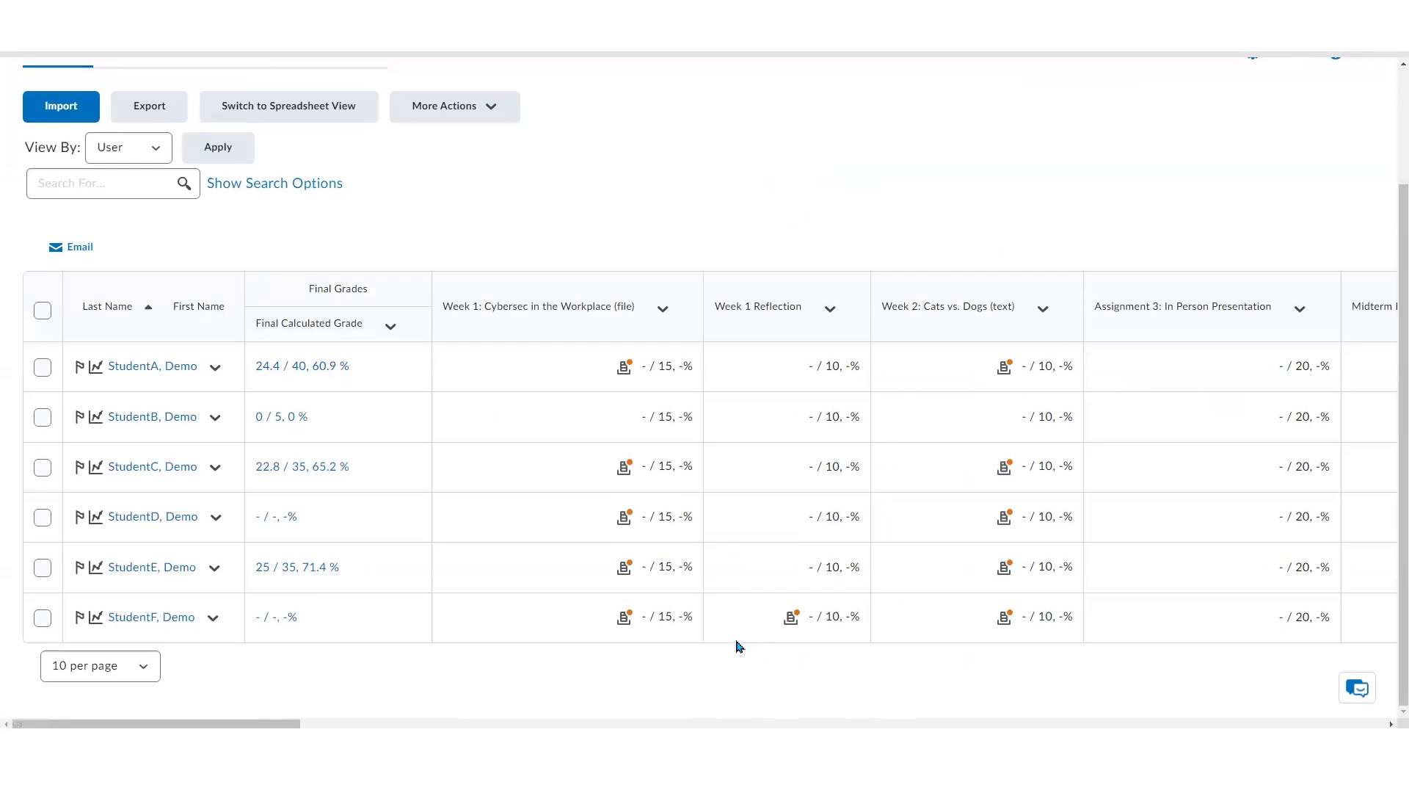
click(625, 571)
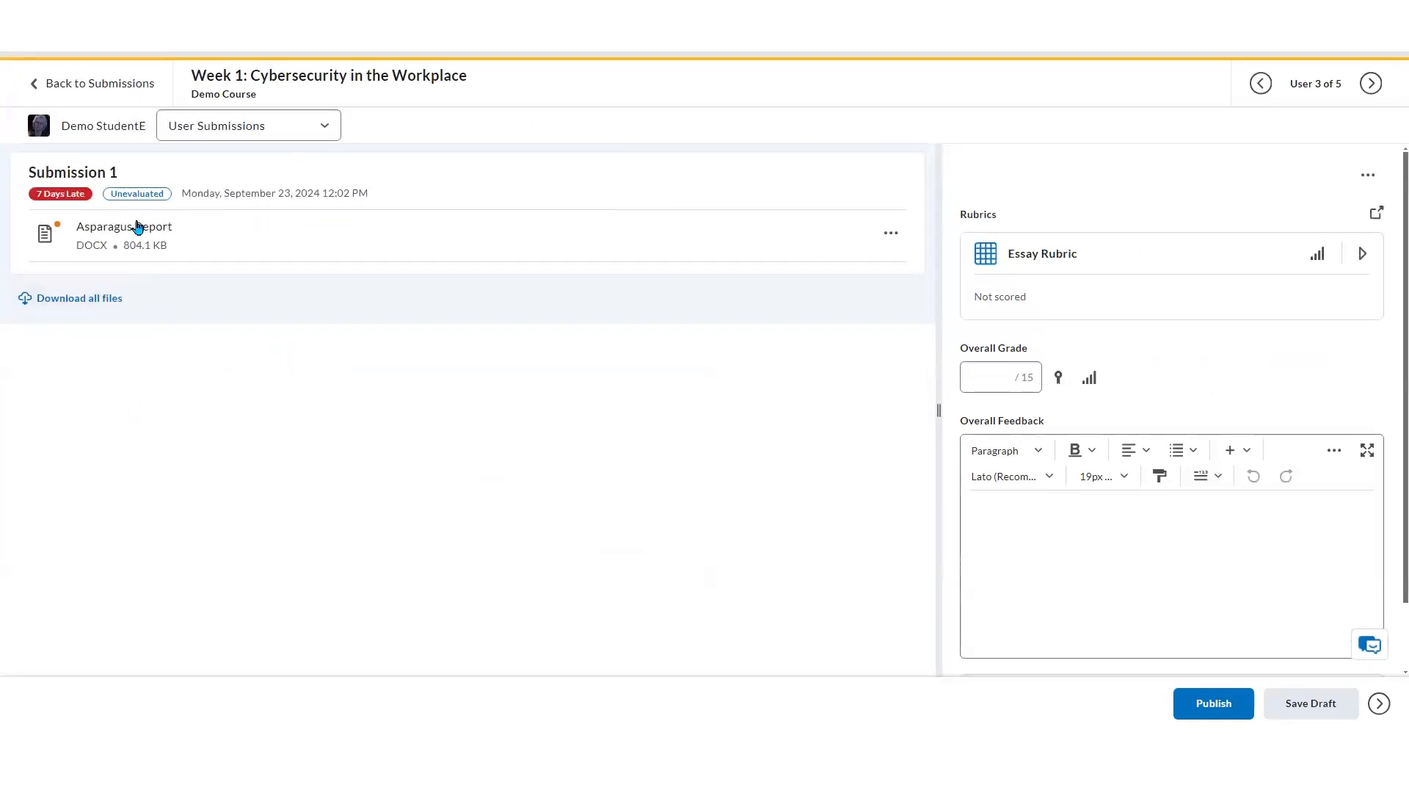
click(137, 228)
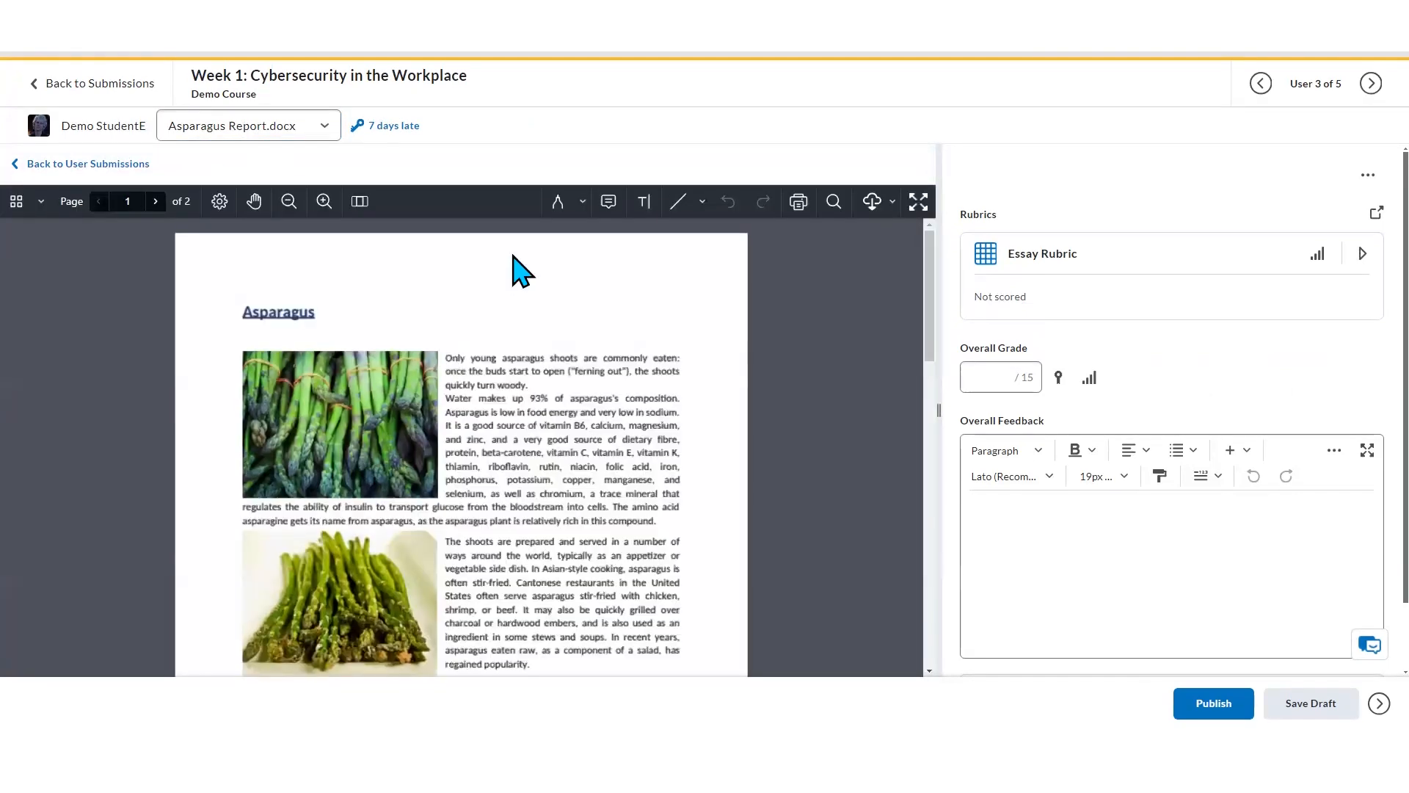
Highlight the first two lines of the report's opening paragraph with the Text Highlighter
mouse_move(928, 262)
mouse_down()
mouse_move(928, 367)
mouse_move(935, 266)
mouse_up()
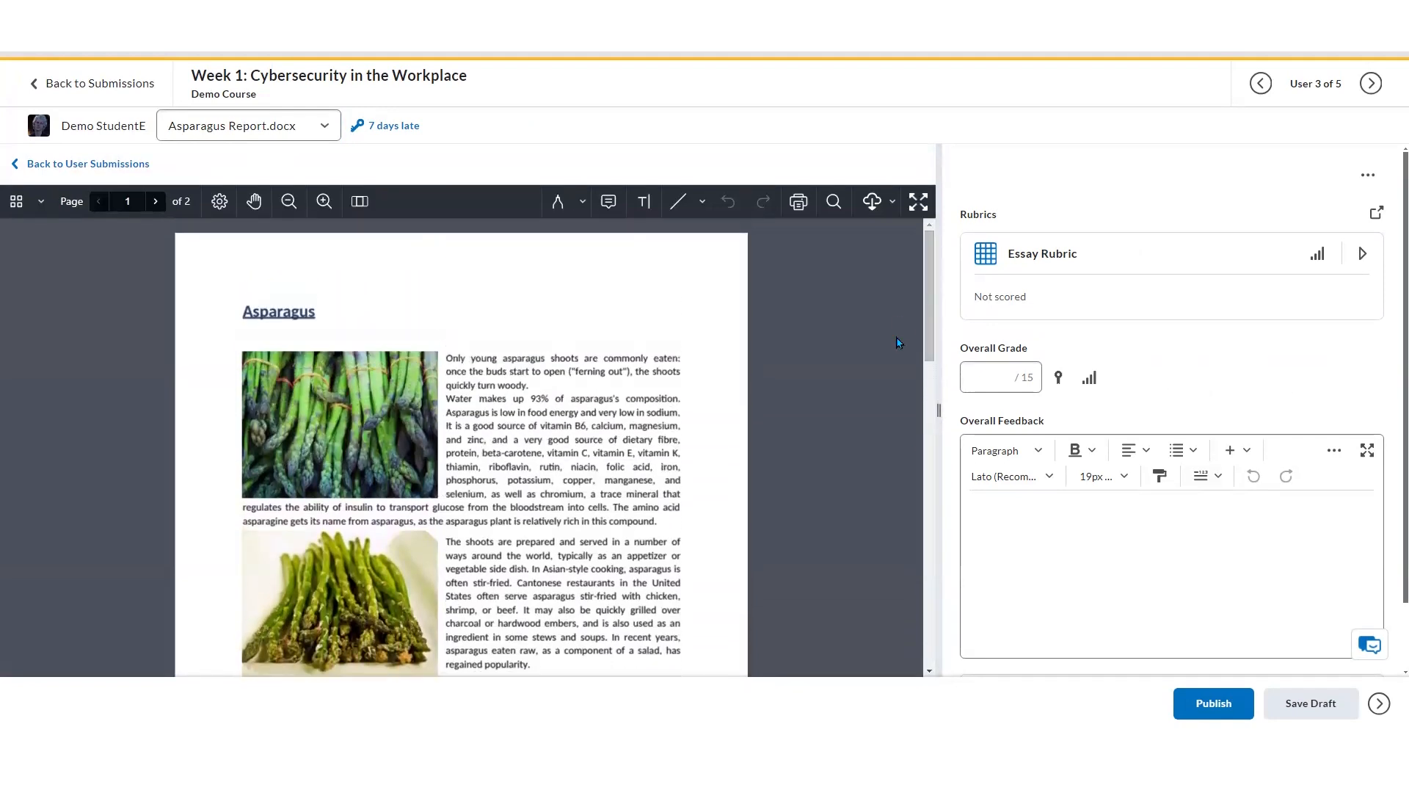
click(582, 202)
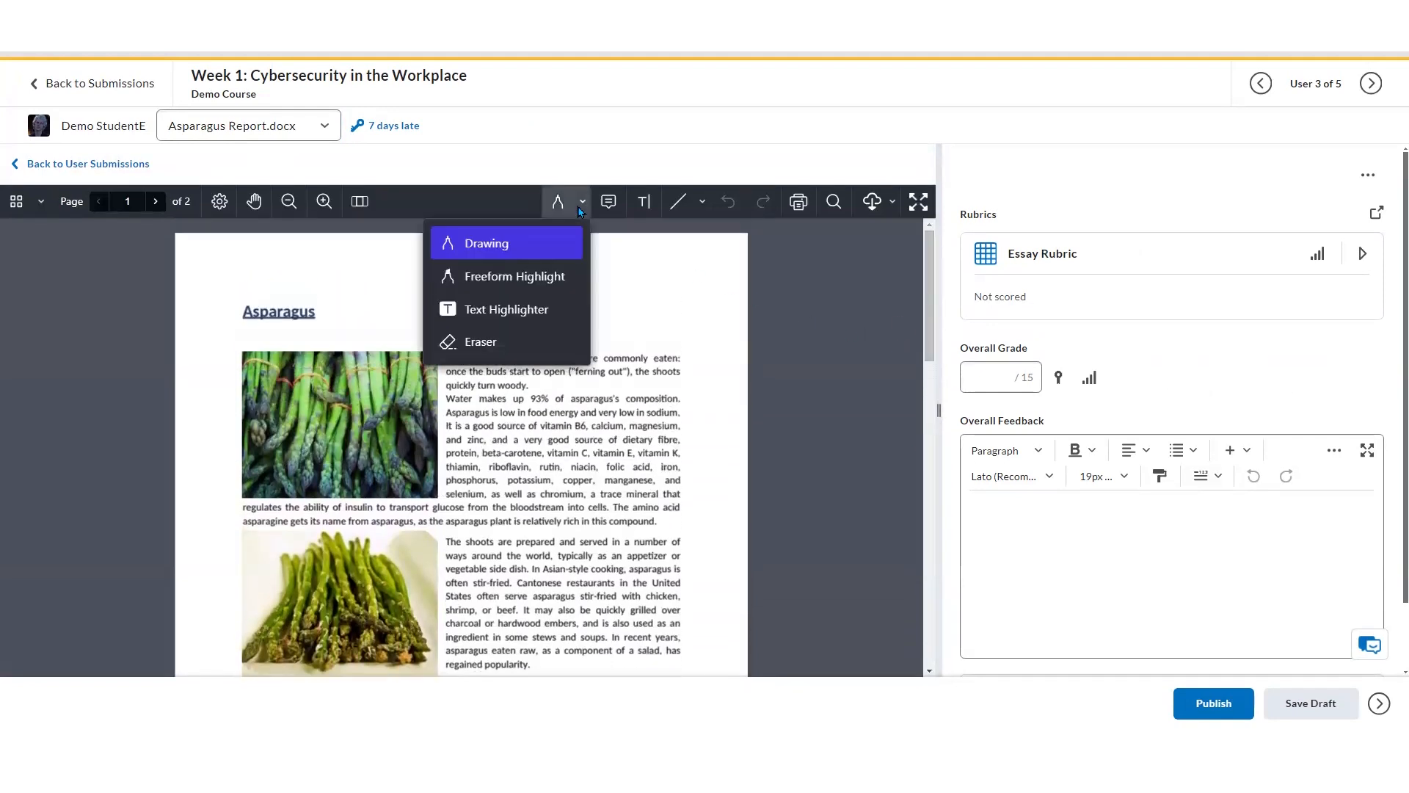
click(507, 309)
drag(462, 359, 615, 395)
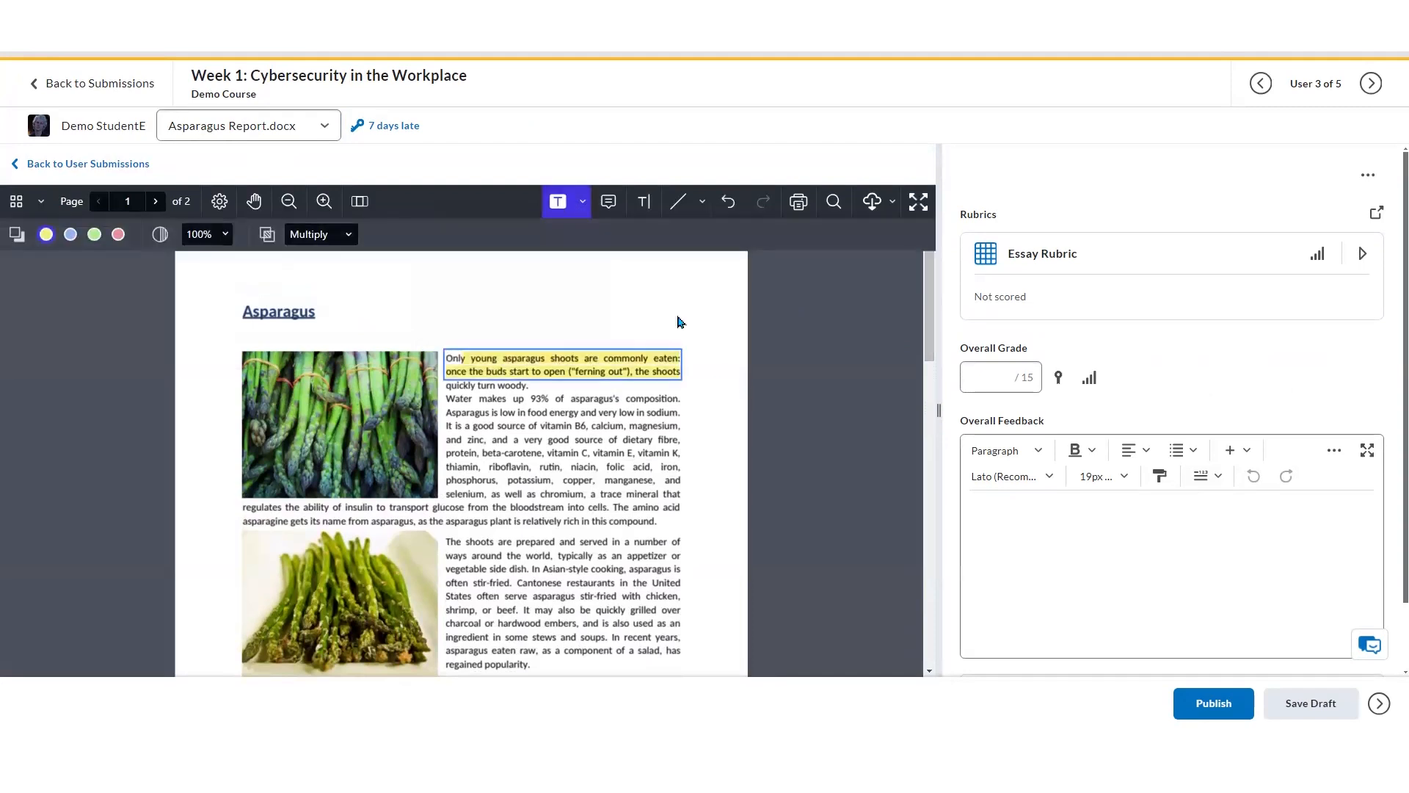
Place a checkmark stamp annotation above the report's first paragraph
click(608, 202)
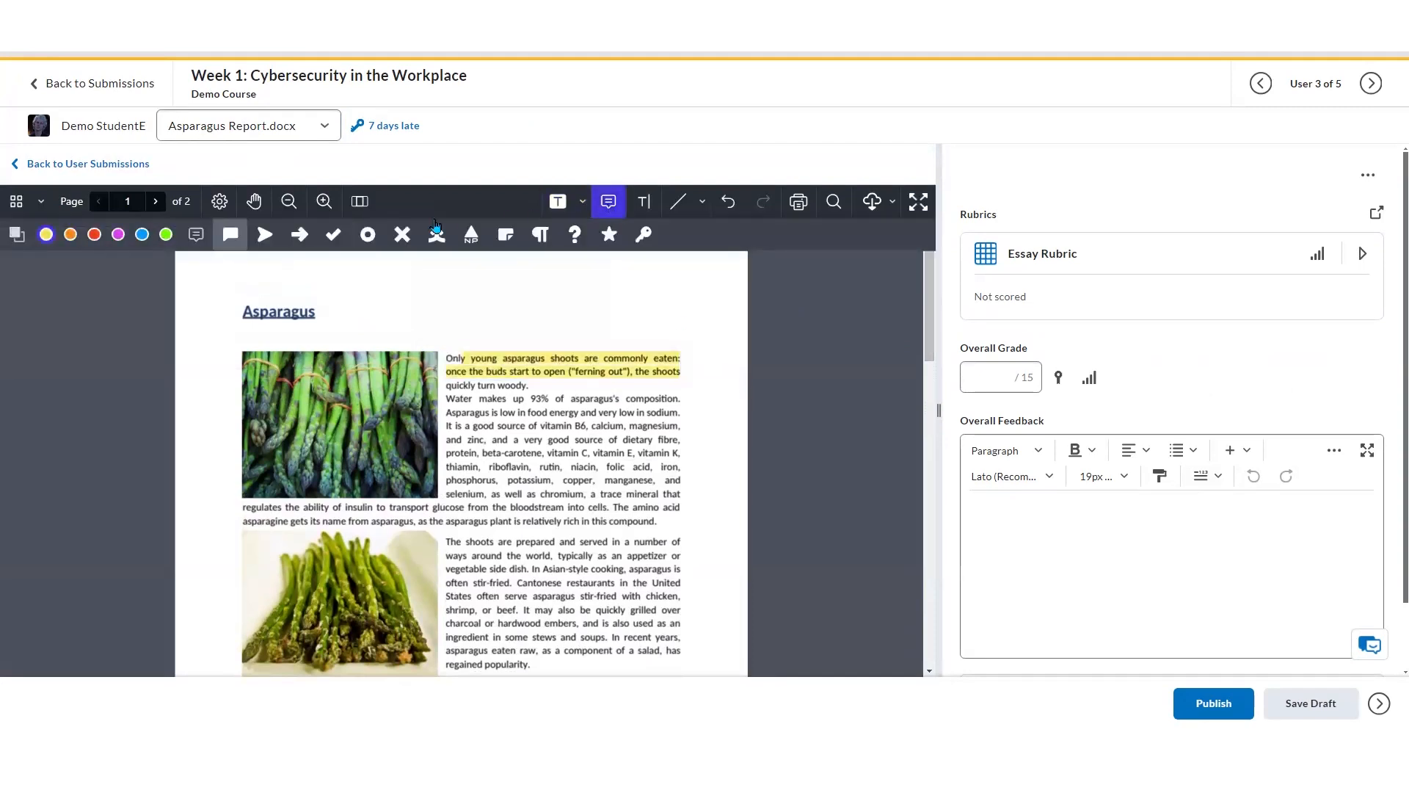
click(333, 234)
click(515, 306)
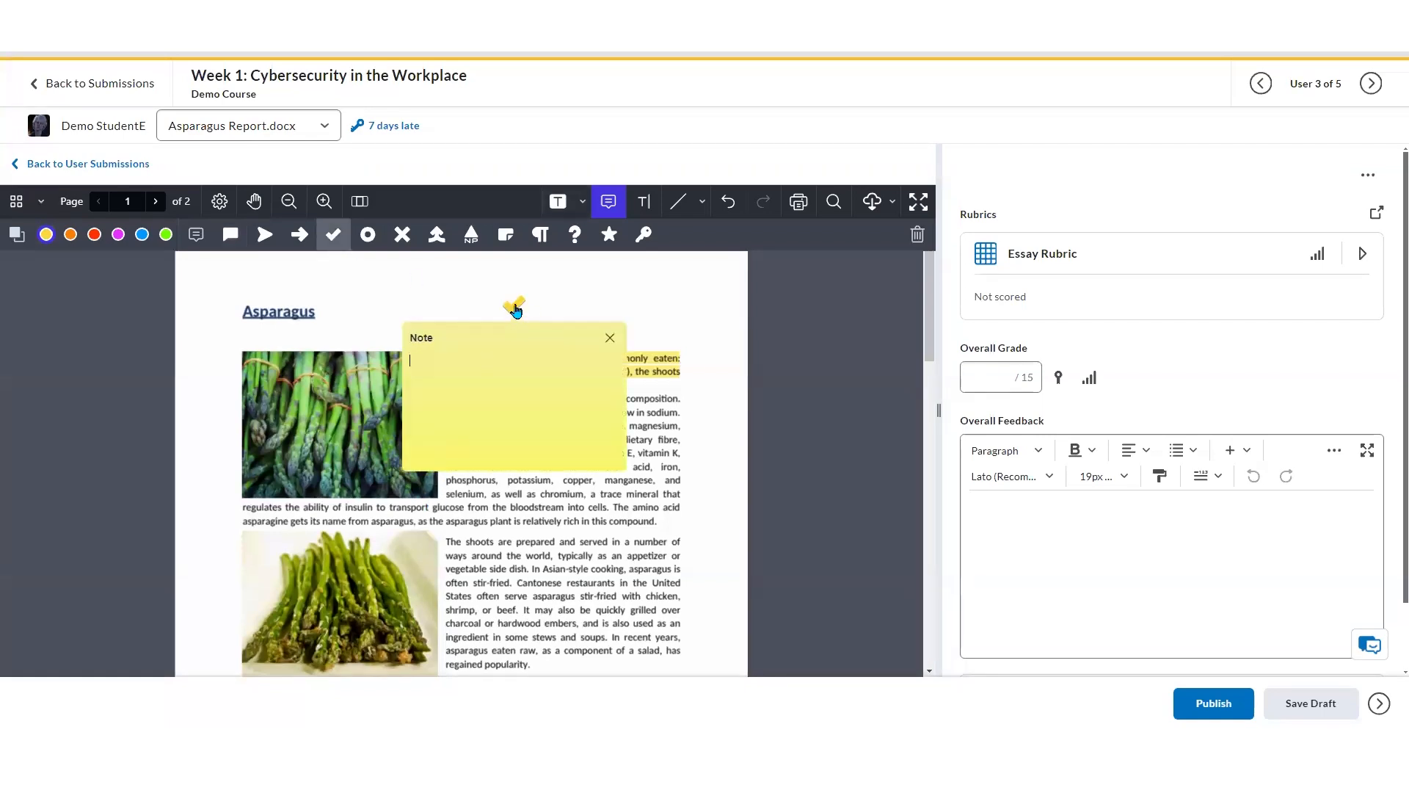
key(Escape)
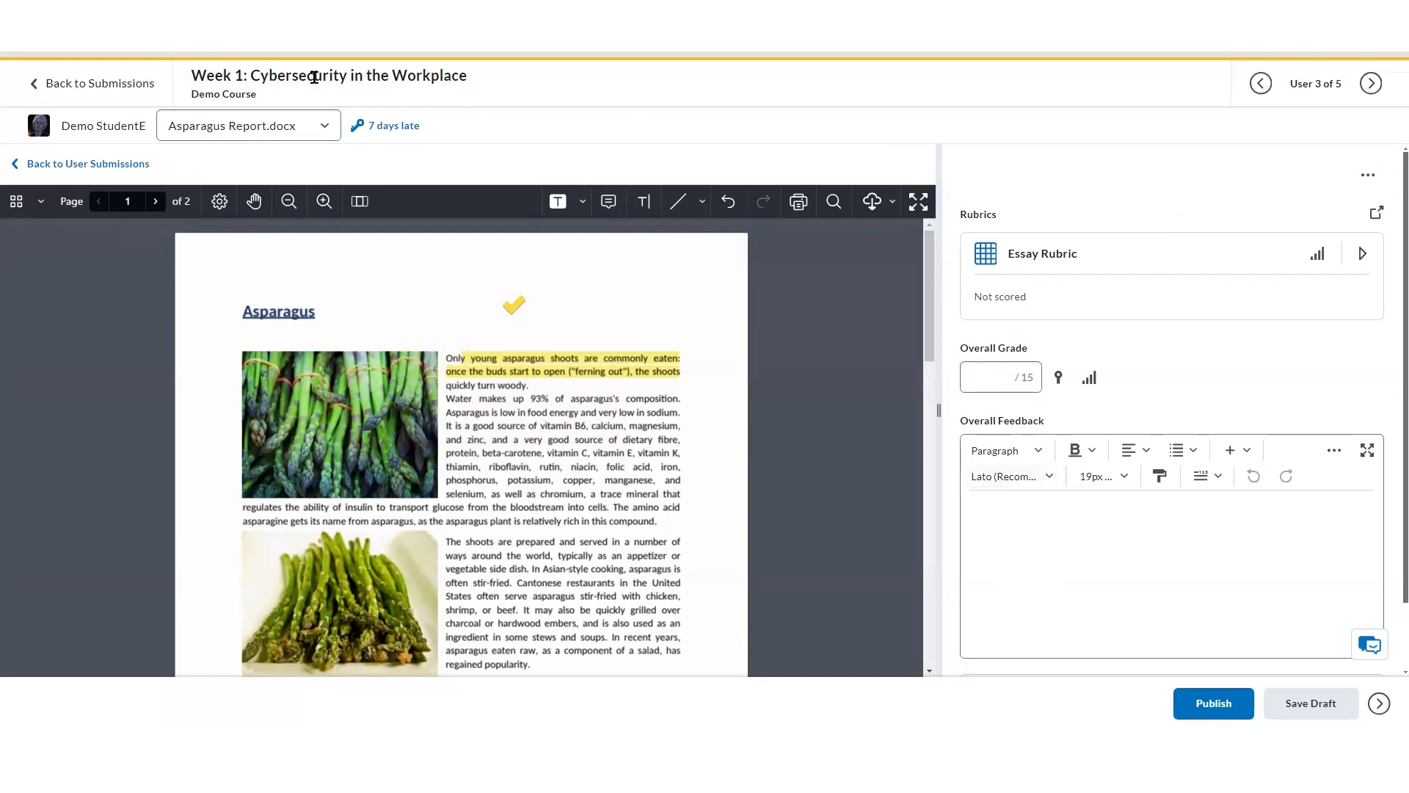
Return to the grades and grade Student C's Week 8 Assignment 20 out of 20, publishing anyway
click(138, 93)
click(673, 250)
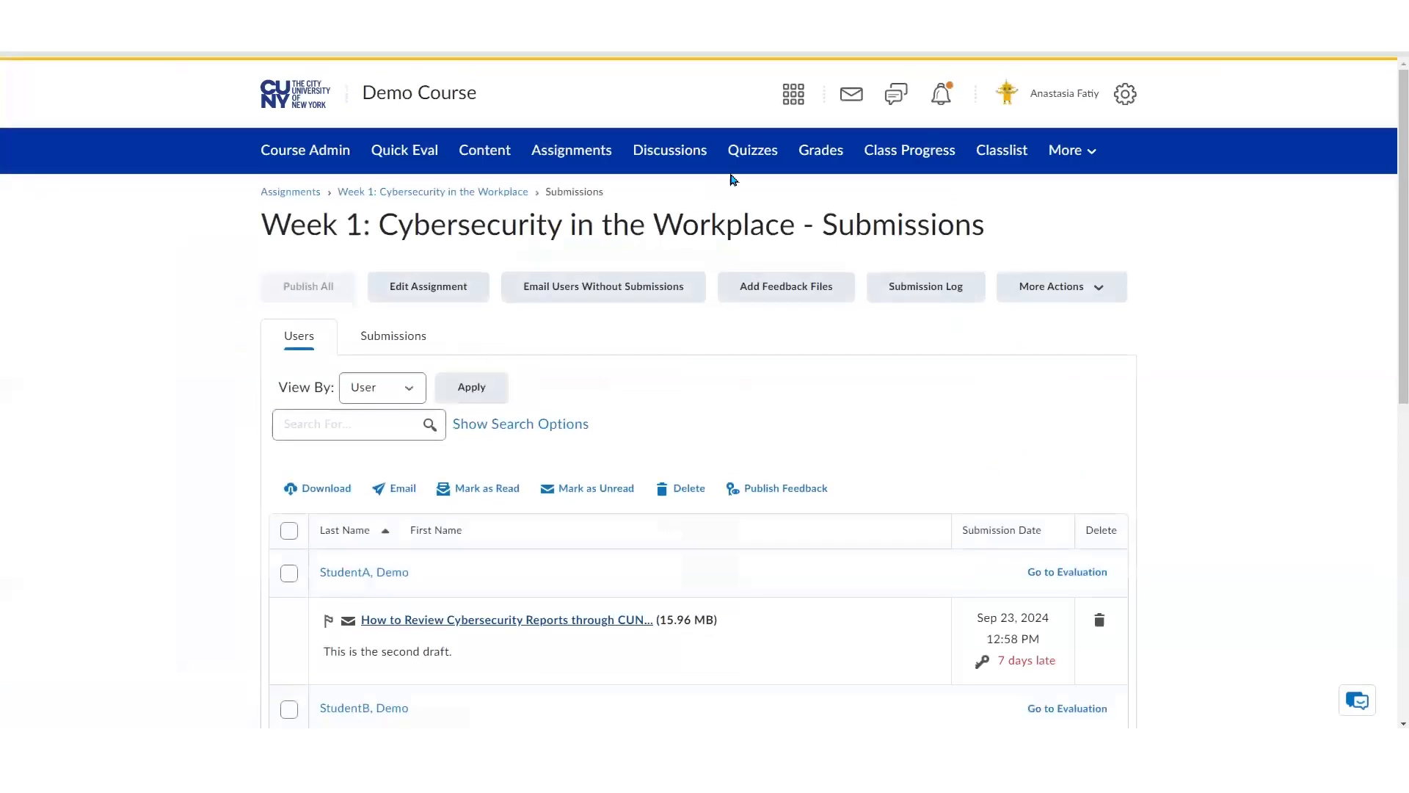
click(819, 156)
scroll(776, 567, down, 1)
scroll(775, 568, down, 2)
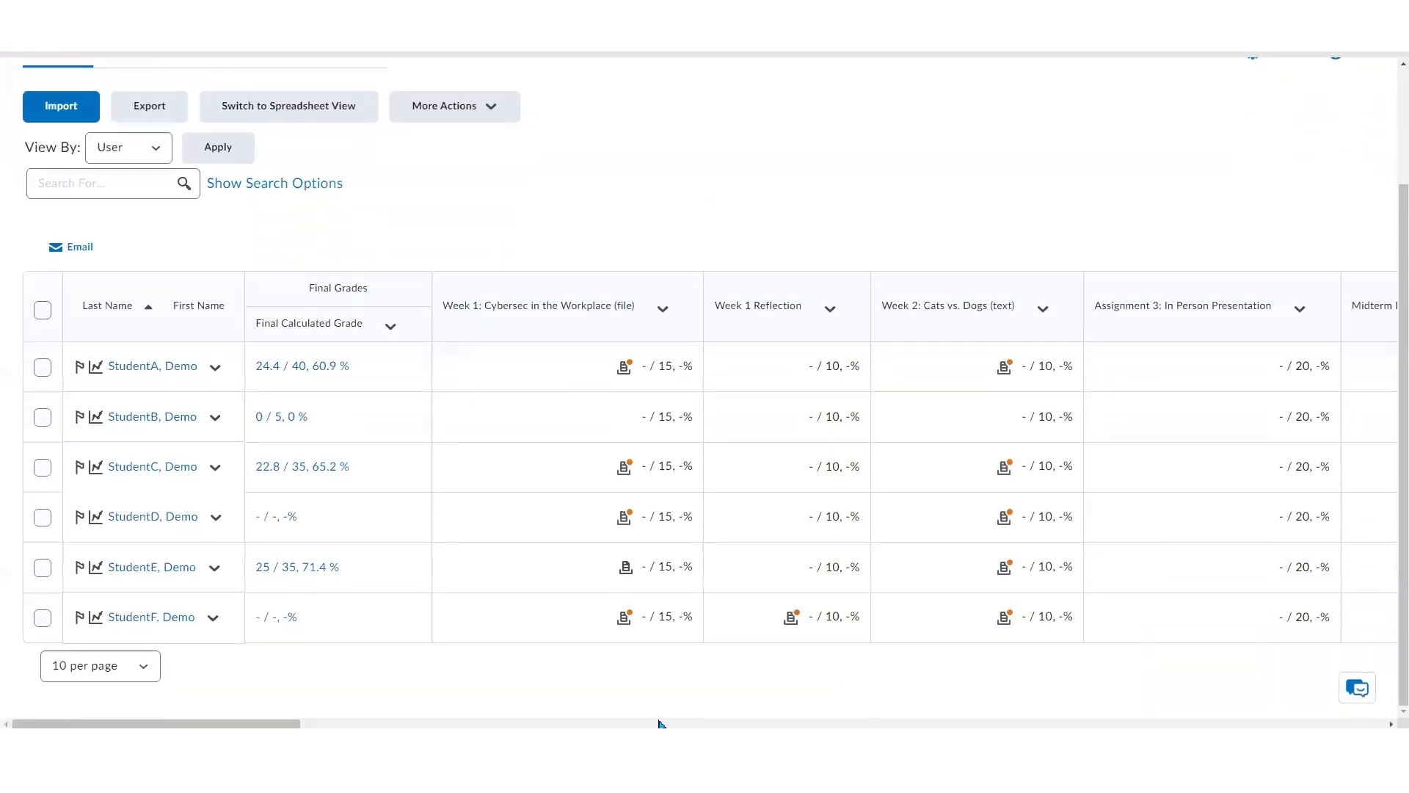
drag(303, 725, 651, 724)
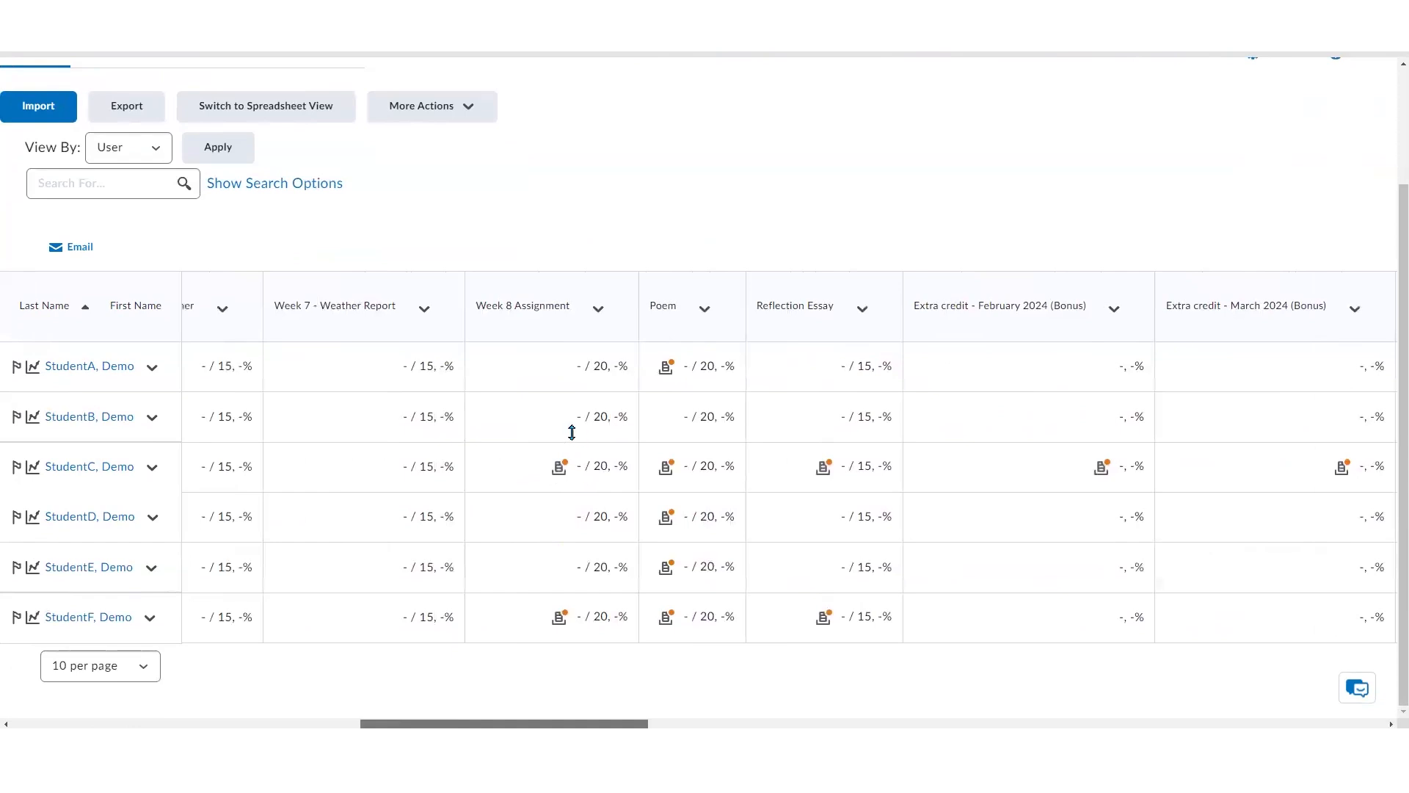
click(568, 475)
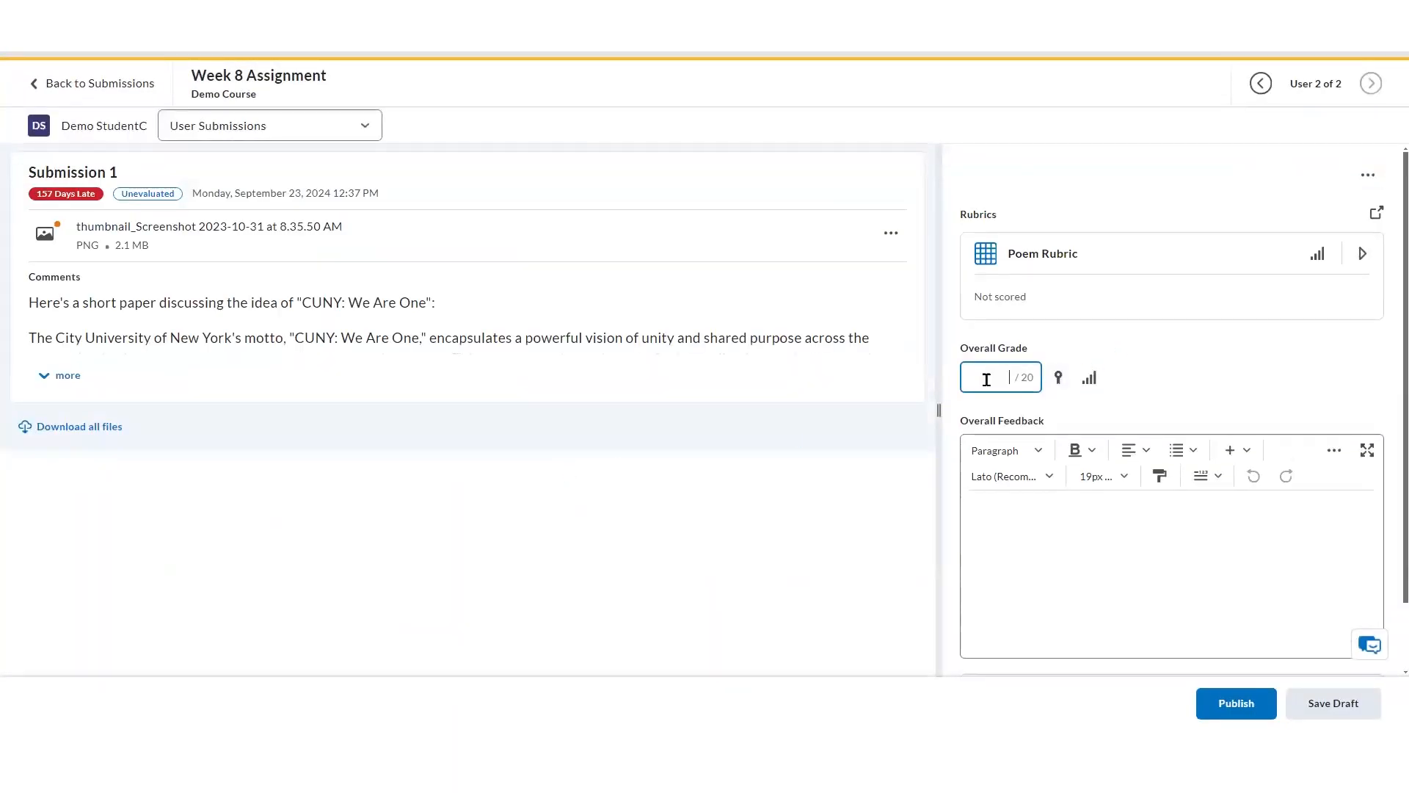
text(20)
click(1209, 709)
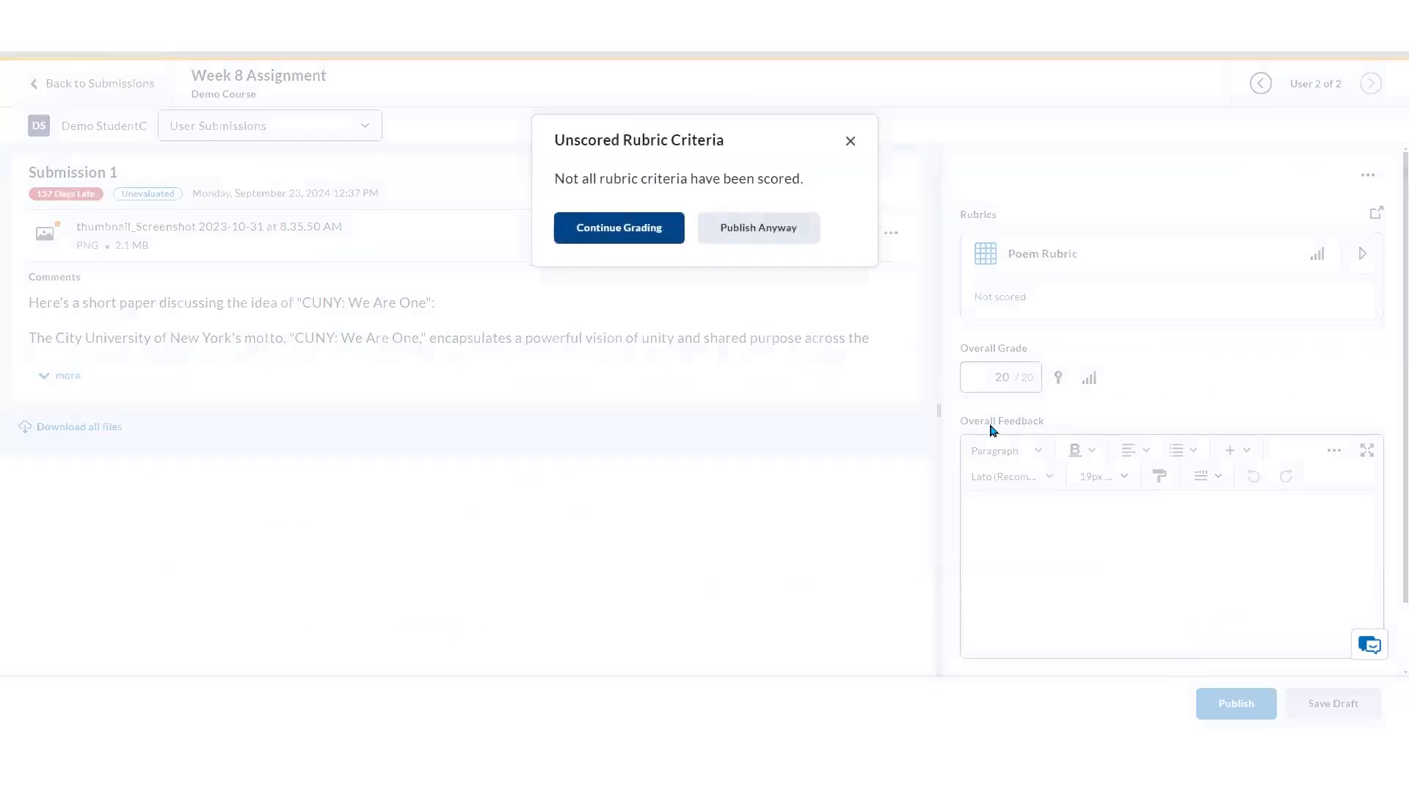
click(748, 230)
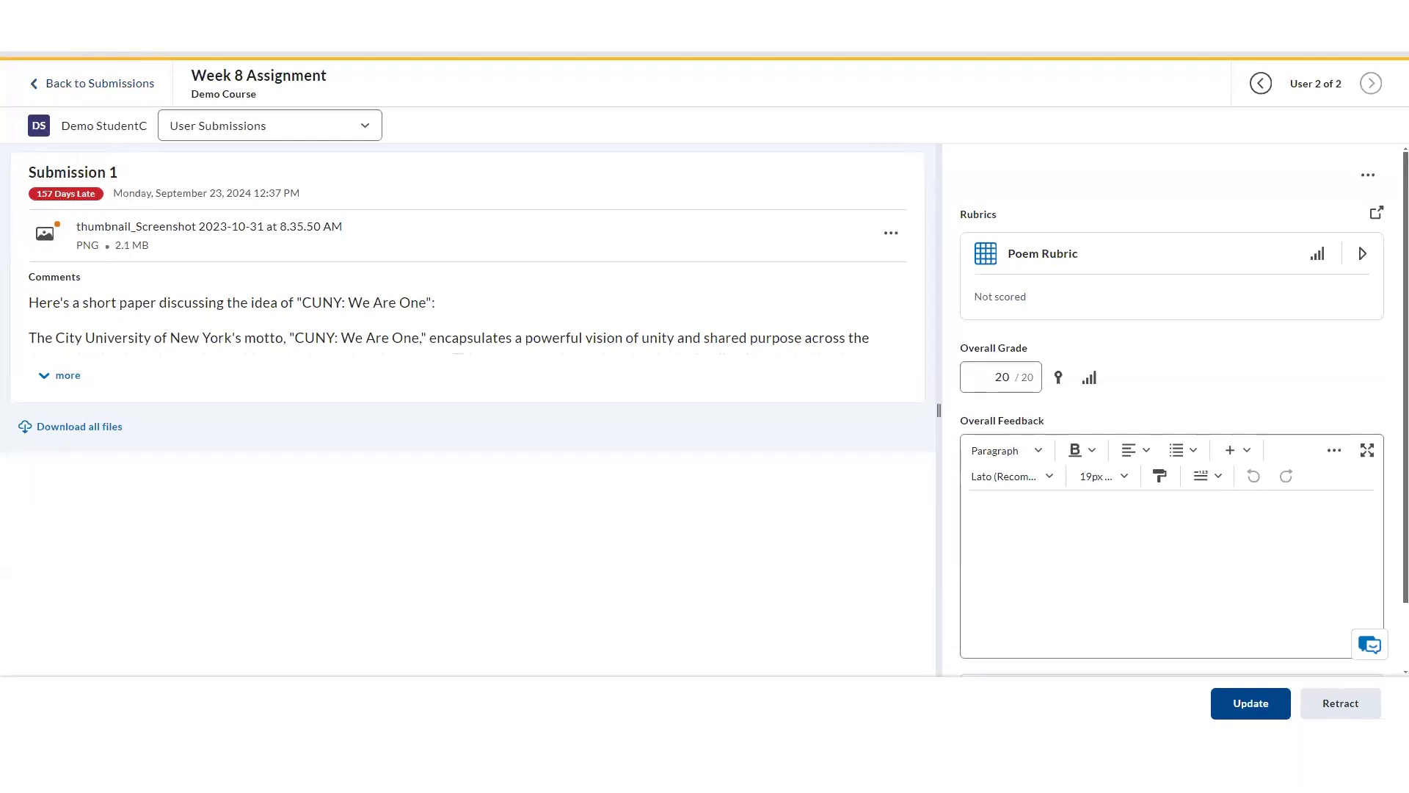
Return to the grades and review Student C's published Week 8 Assignment submission and its full comments
click(130, 81)
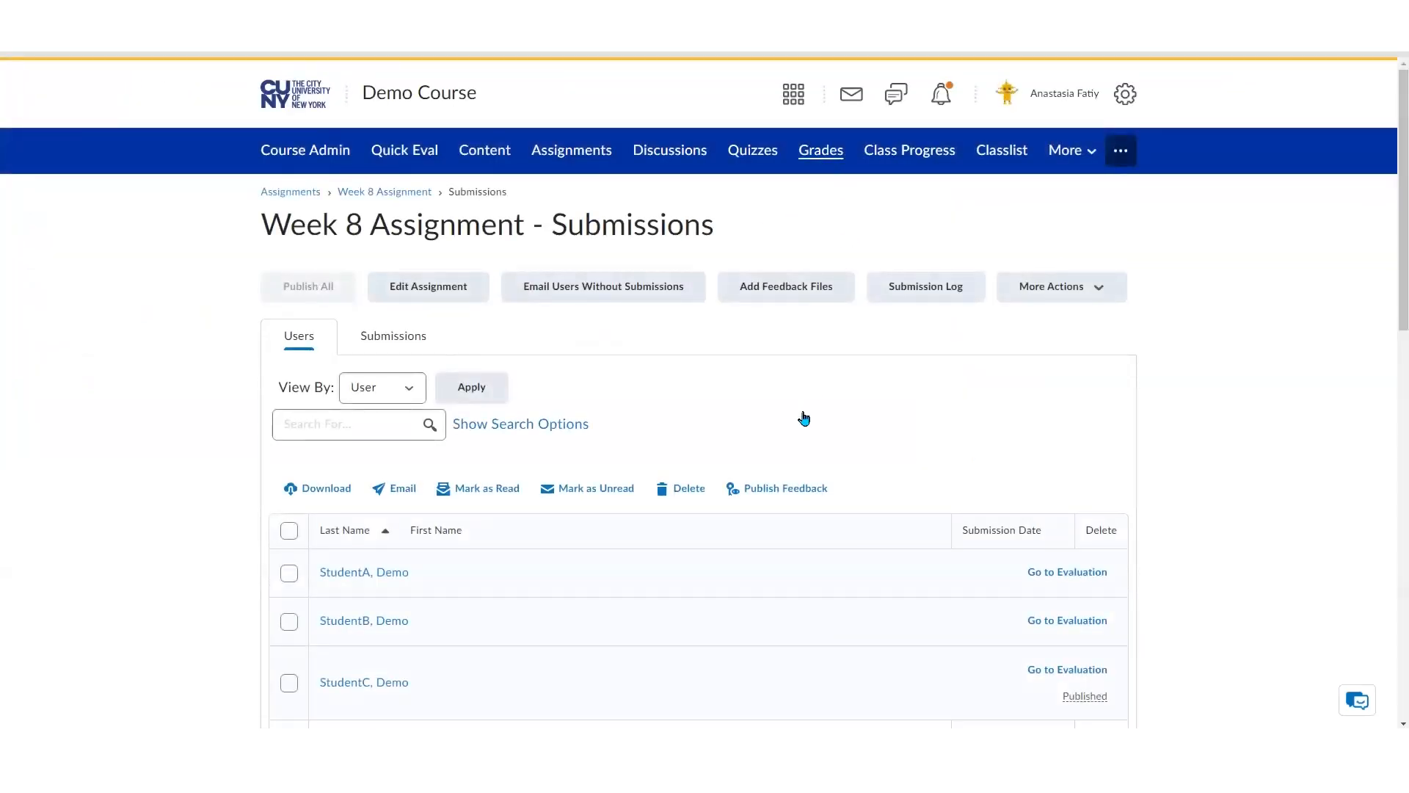
scroll(784, 425, down, 2)
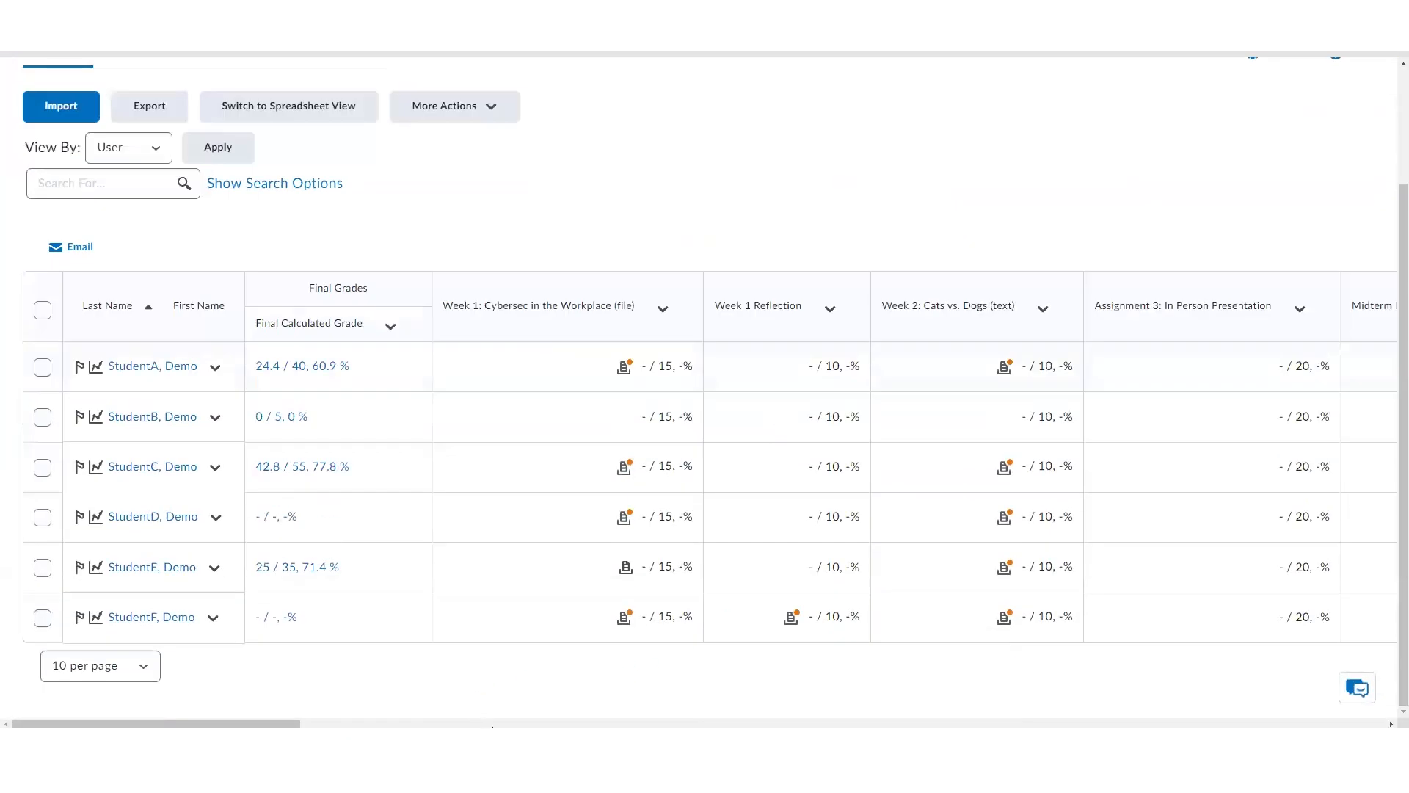
click(493, 726)
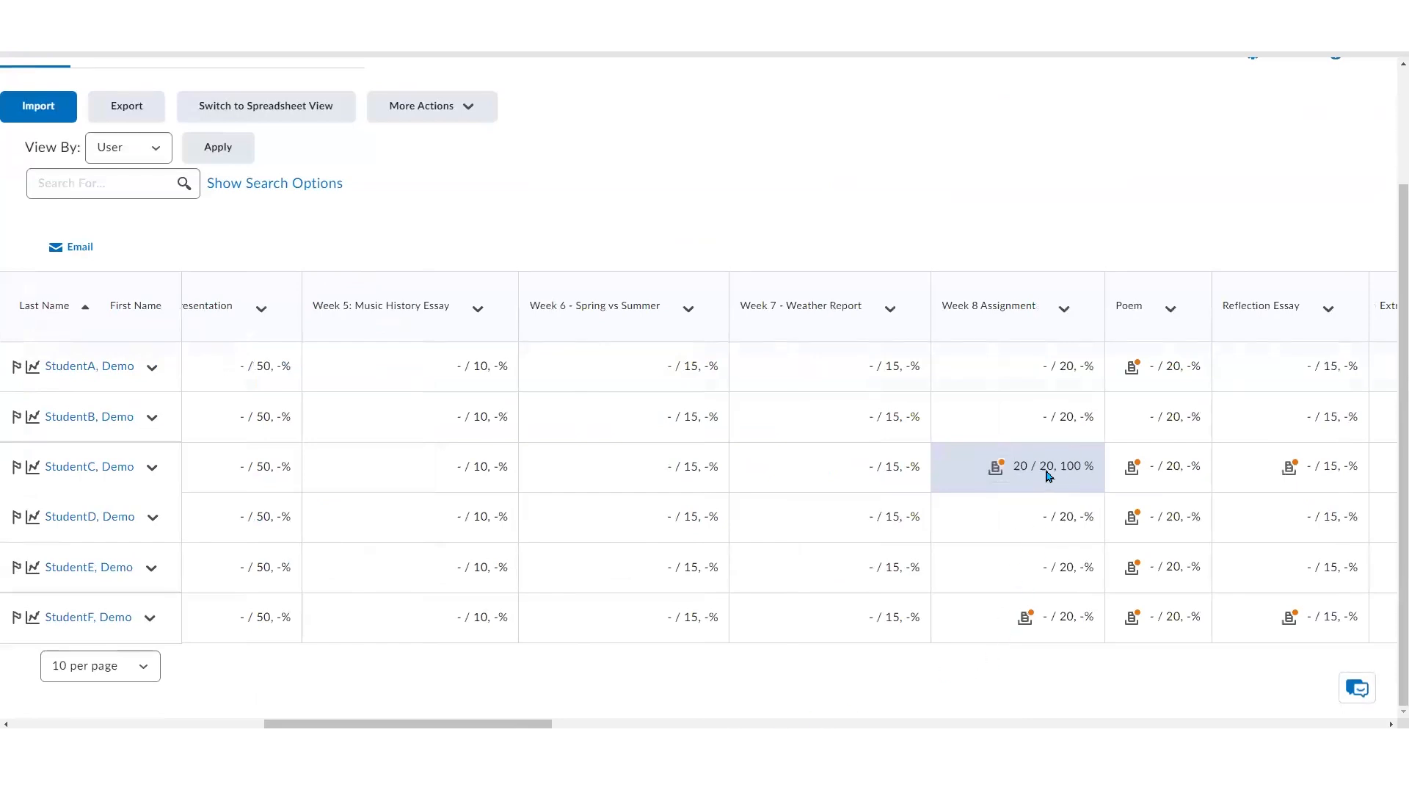
click(997, 468)
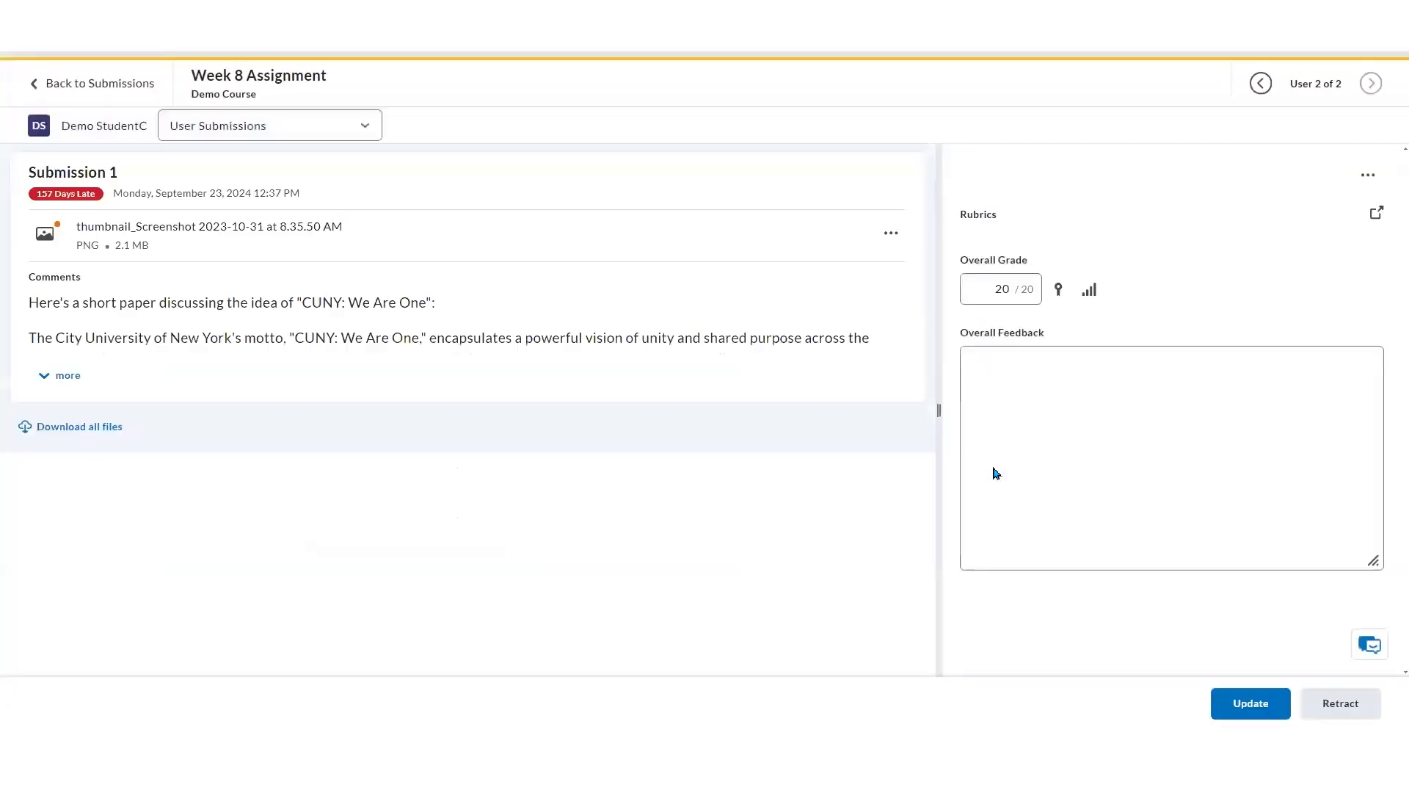
click(66, 374)
scroll(285, 422, down, 3)
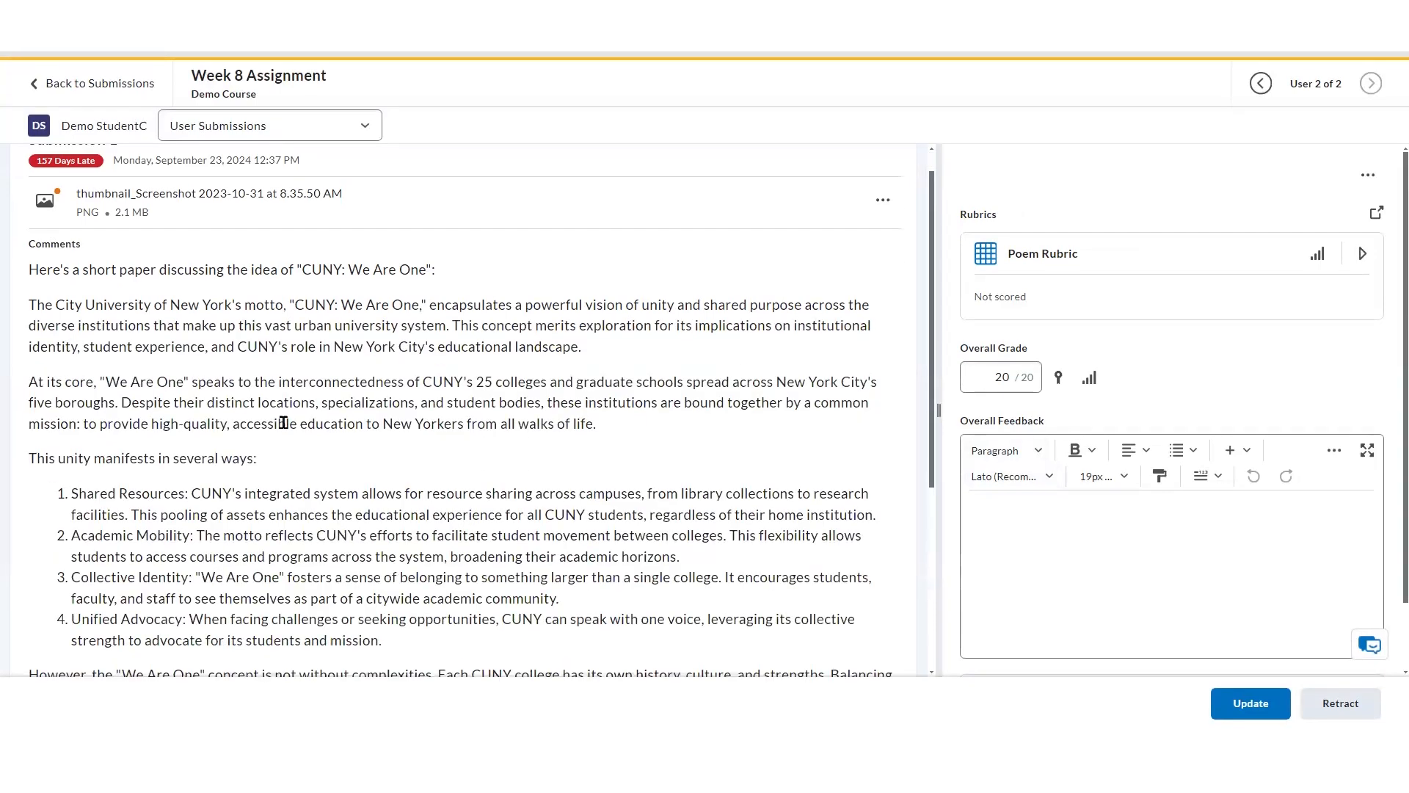
scroll(286, 429, up, 2)
scroll(286, 430, up, 1)
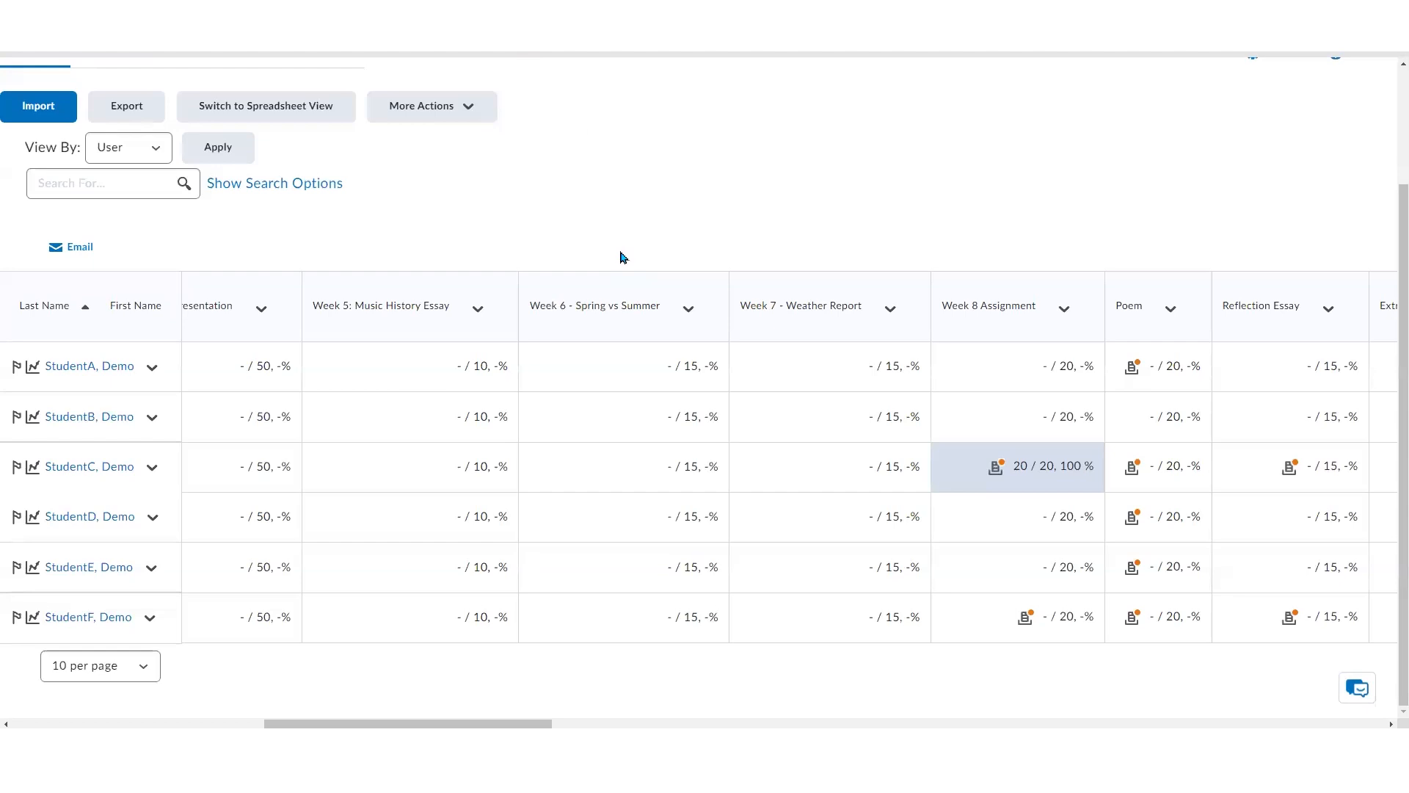
scroll(626, 254, up, 2)
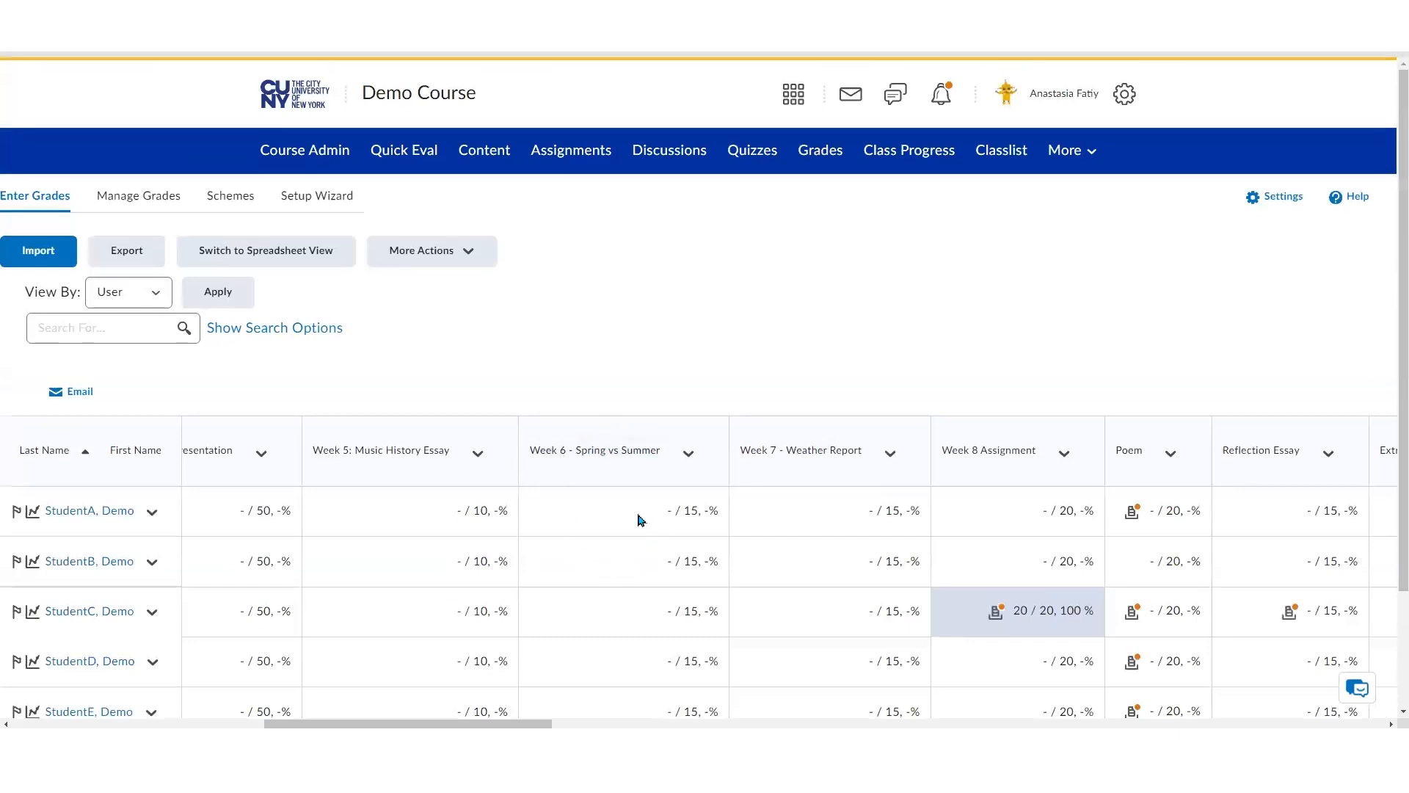
Switch to spreadsheet view and enter Week 1: Cybersec in the Workplace grades 15, 10, 5, 5, 10, 10 for Students A–F, saving the changes
click(295, 258)
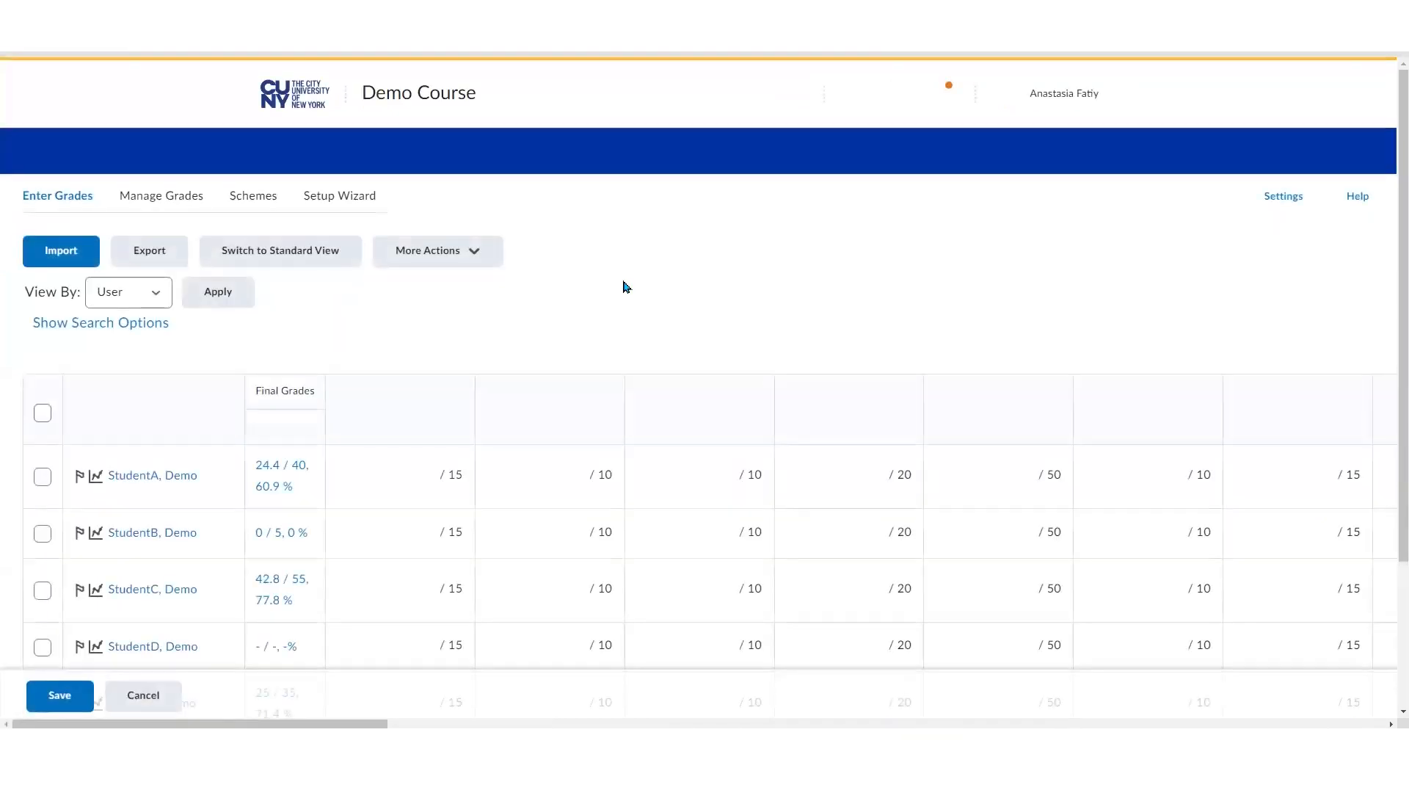
scroll(688, 278, down, 3)
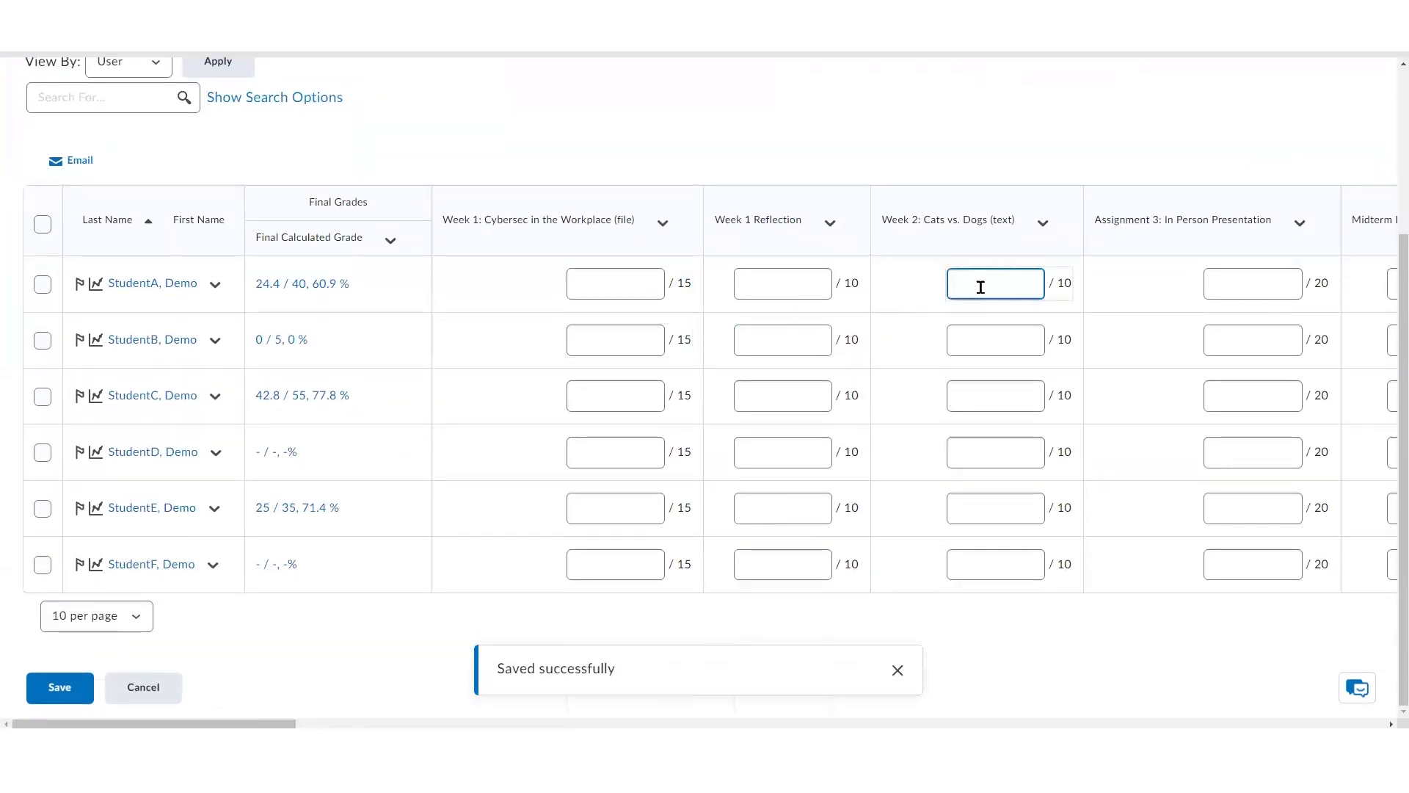
click(624, 284)
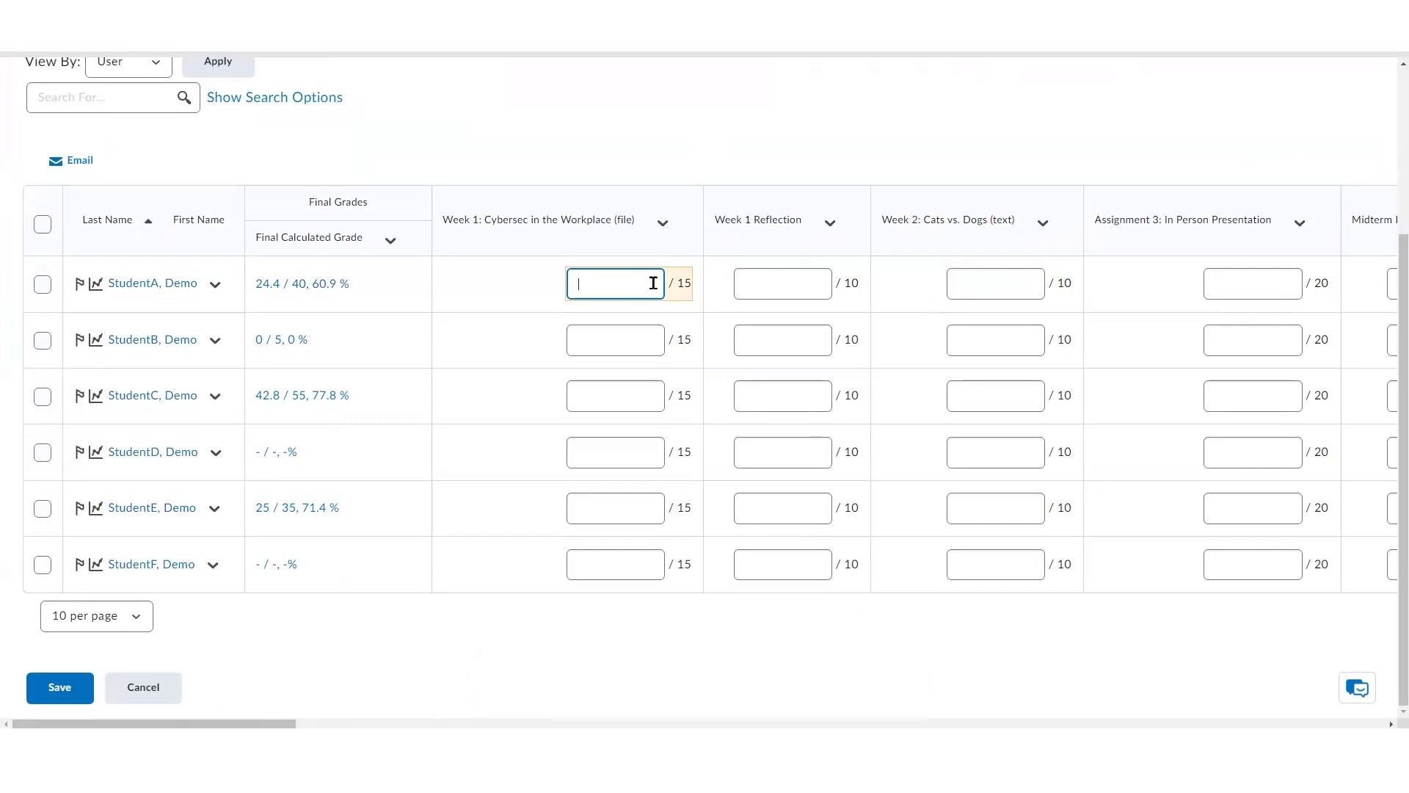
text(15)
click(650, 338)
text(10)
click(628, 396)
text(5)
click(614, 453)
text(5)
click(618, 510)
text(10)
click(611, 566)
text(10)
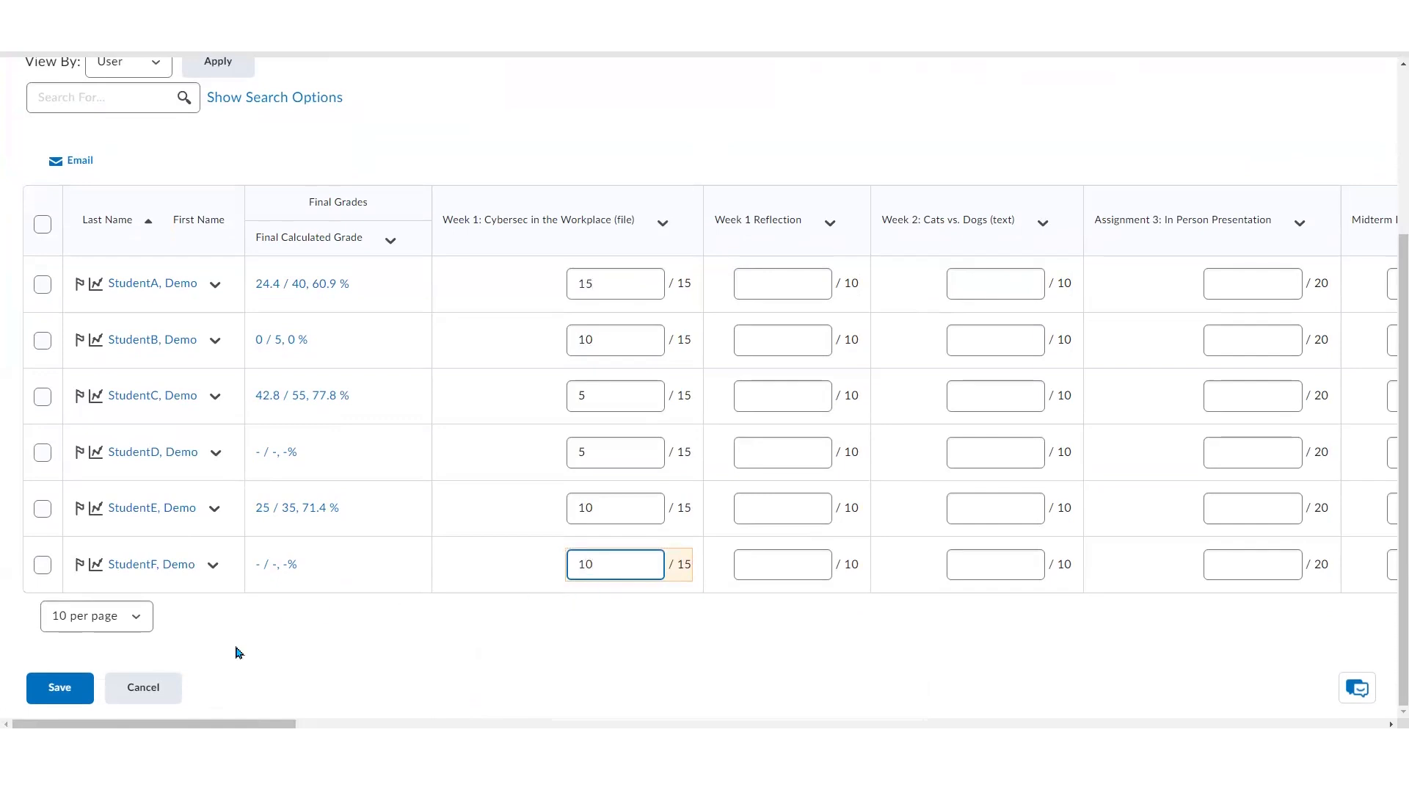
click(74, 693)
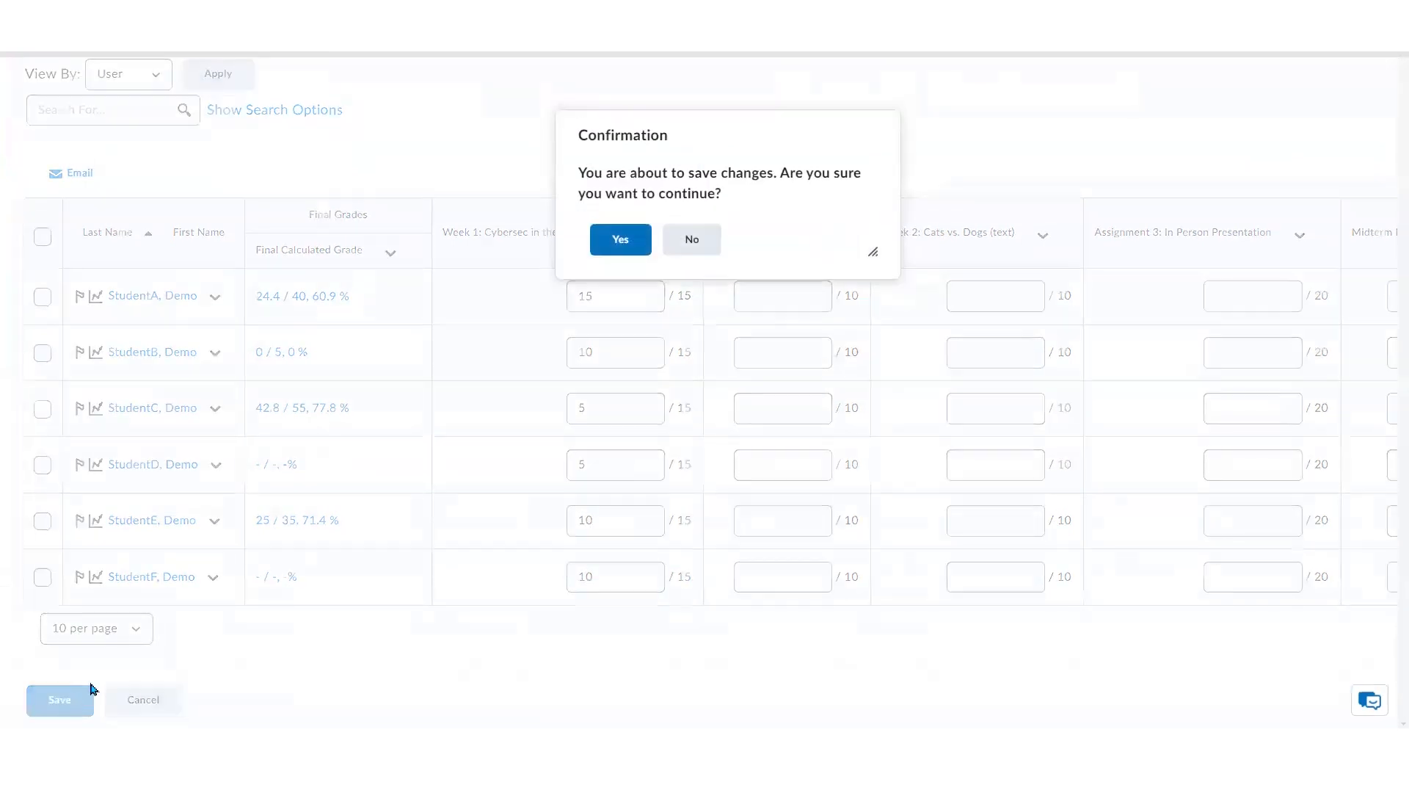
click(611, 245)
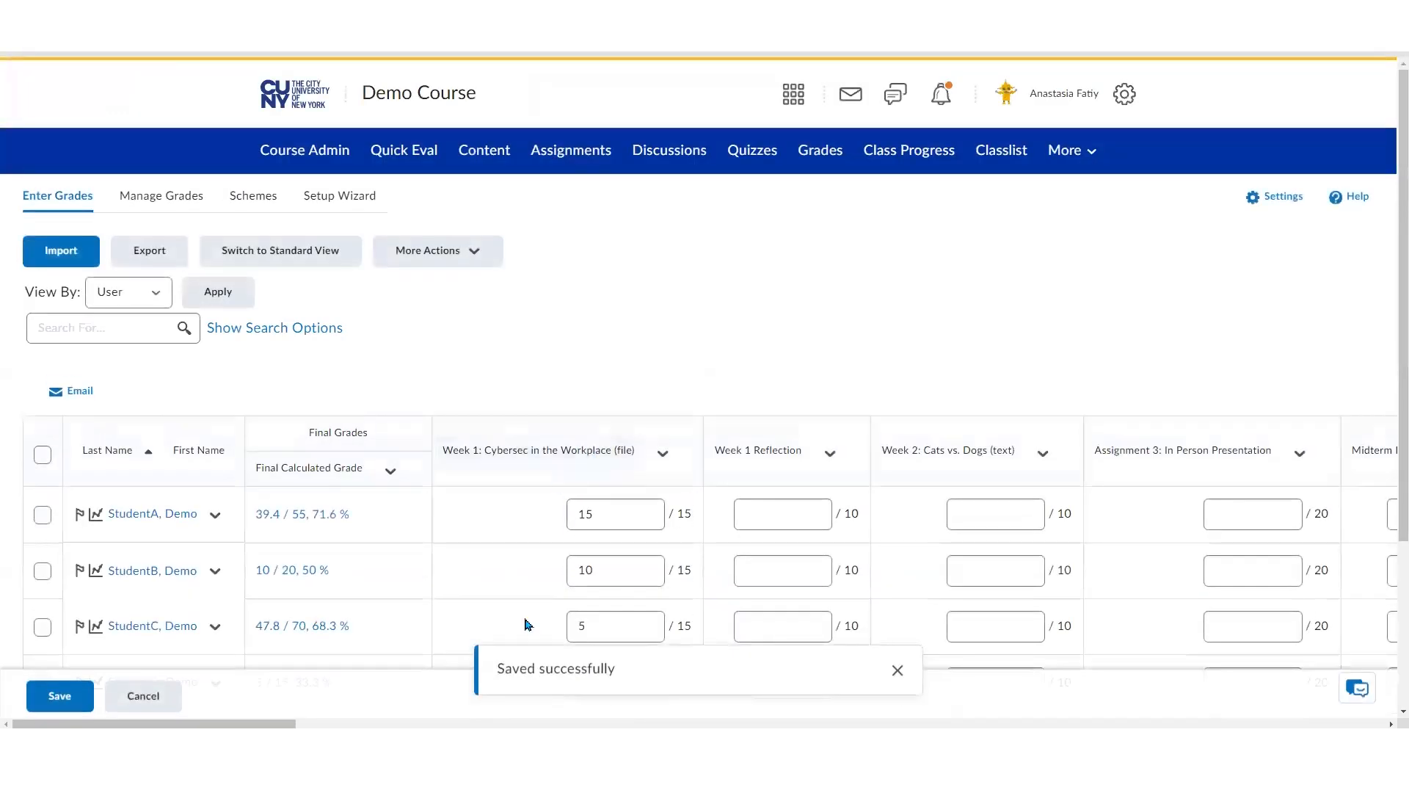
Switch back to standard view and review the updated Week 1 grades
click(290, 257)
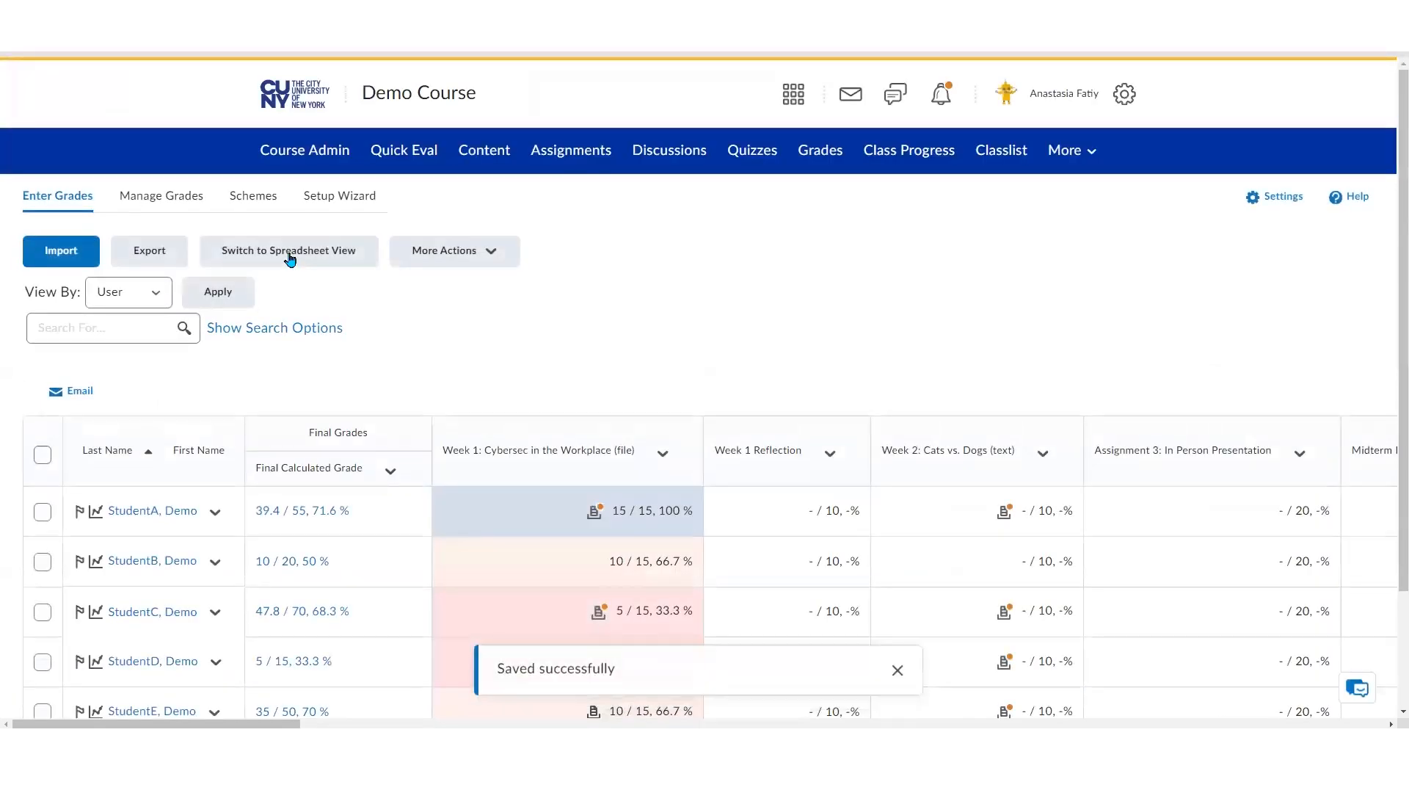
scroll(808, 327, down, 2)
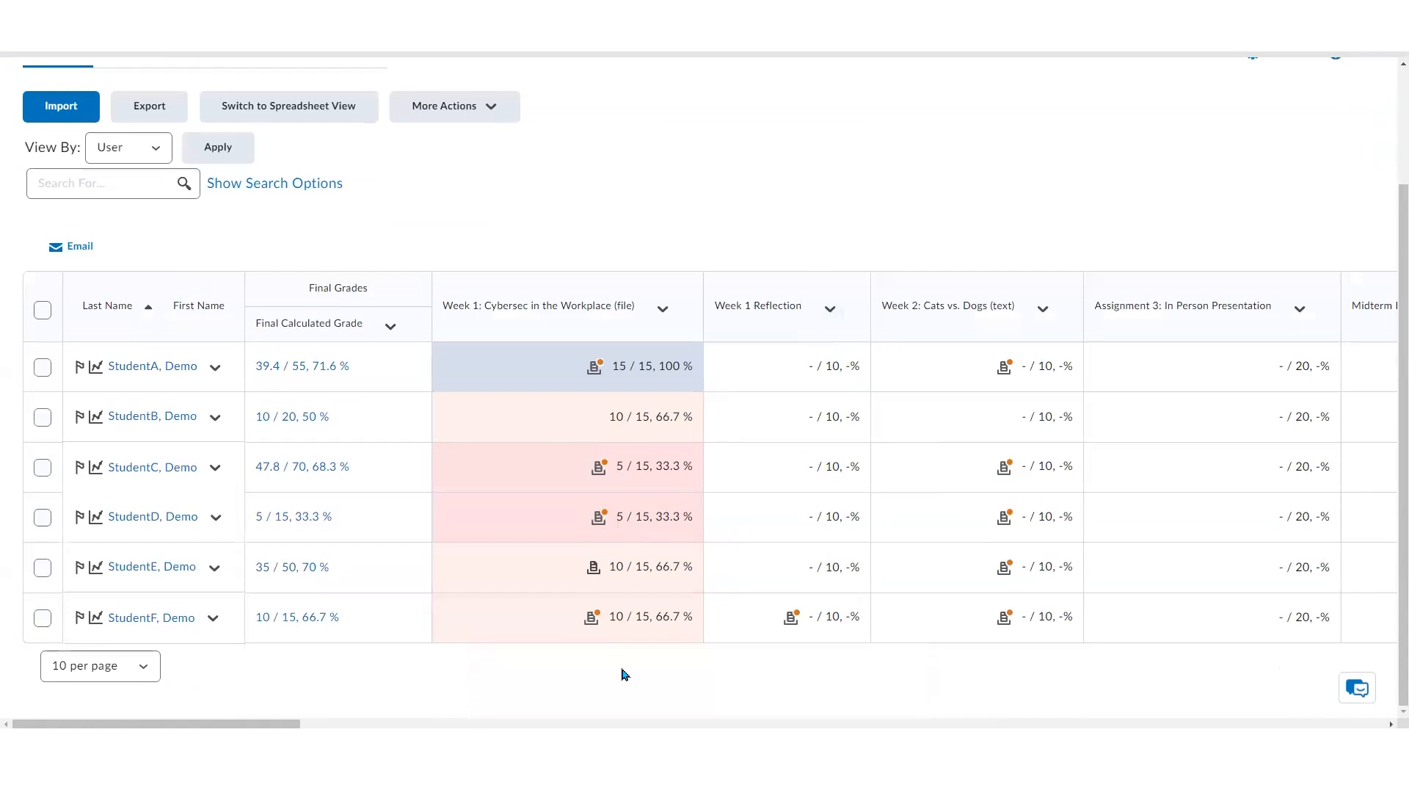
scroll(624, 674, up, 2)
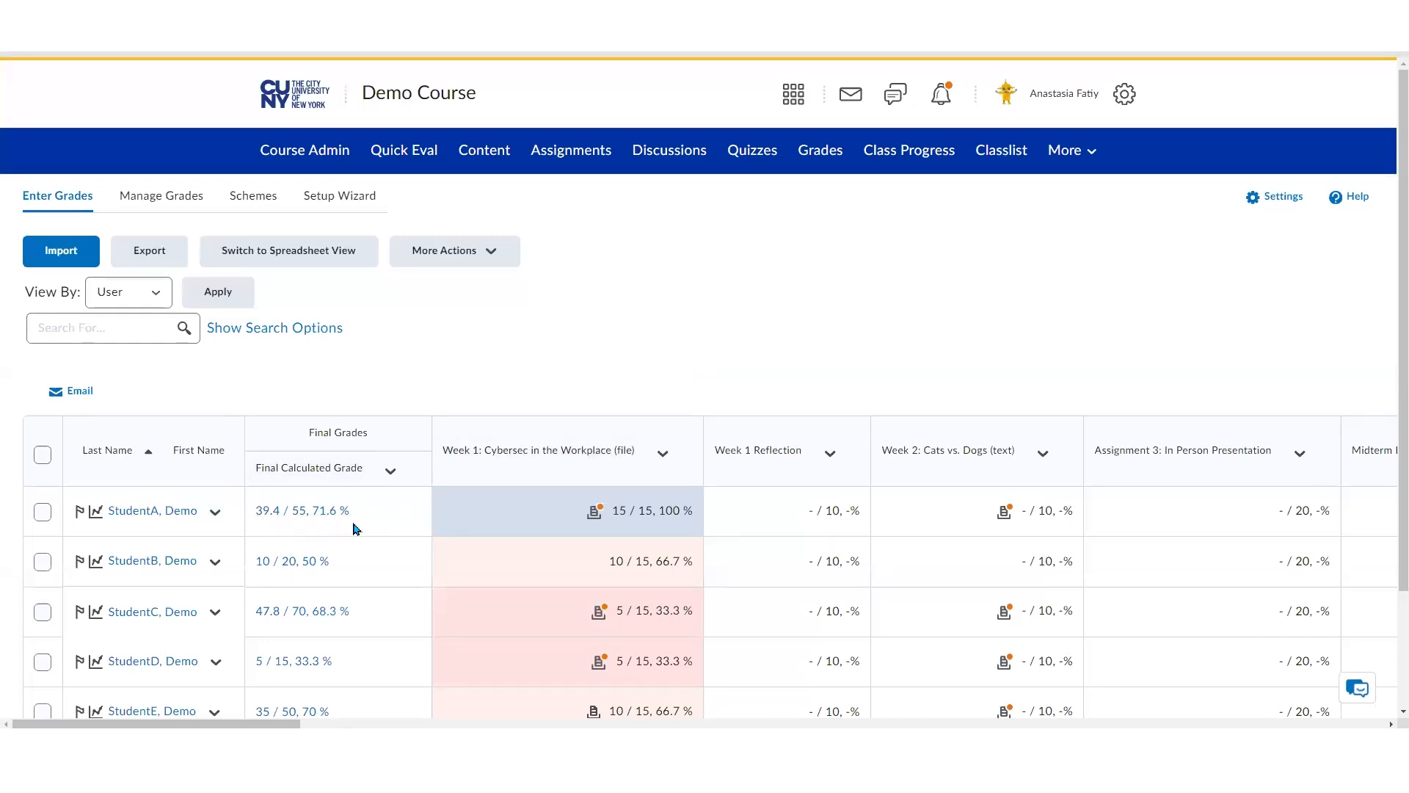
In Manage Grades, find and edit the Extra Credit - October 2024 grade item, marking it as a Bonus item
click(195, 200)
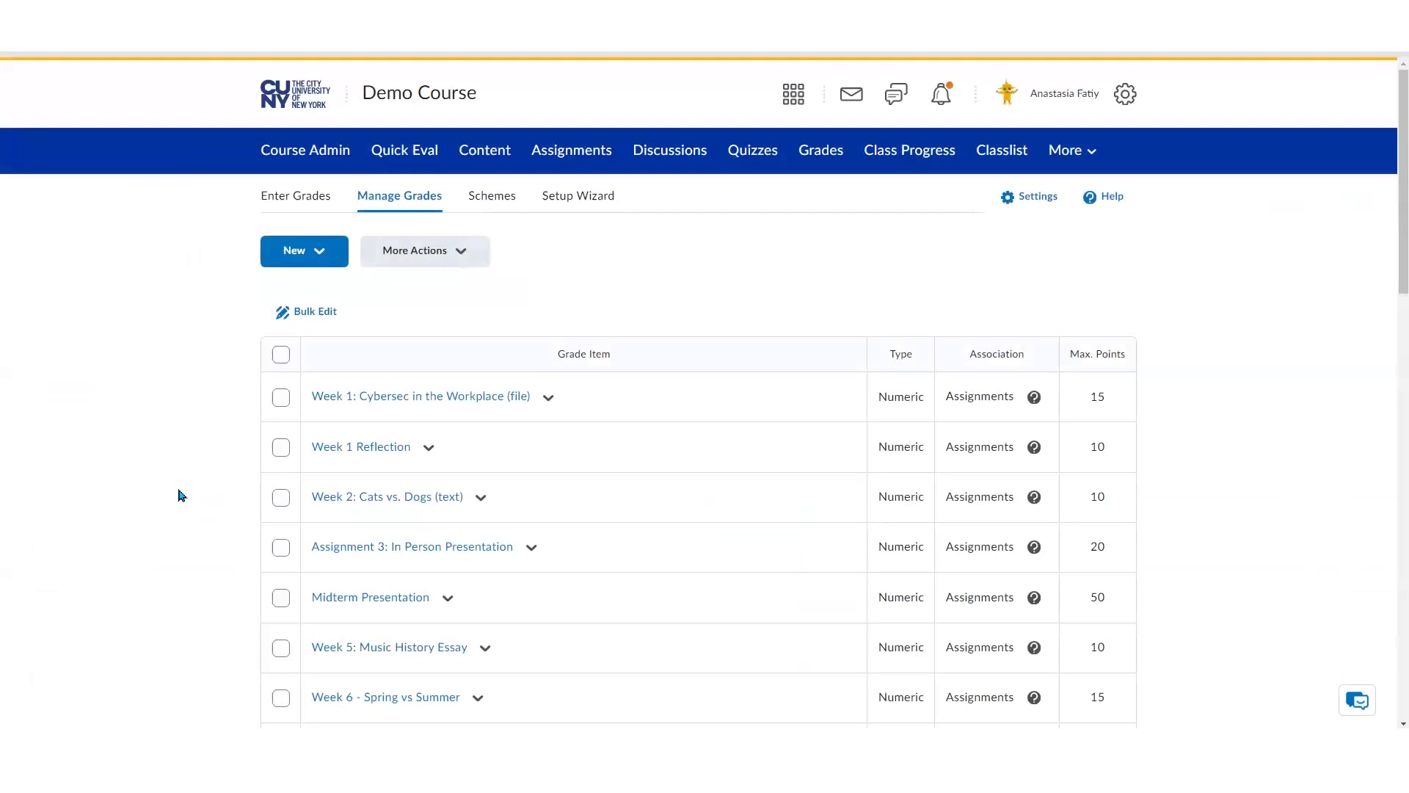
key(ctrl+f)
text(octo)
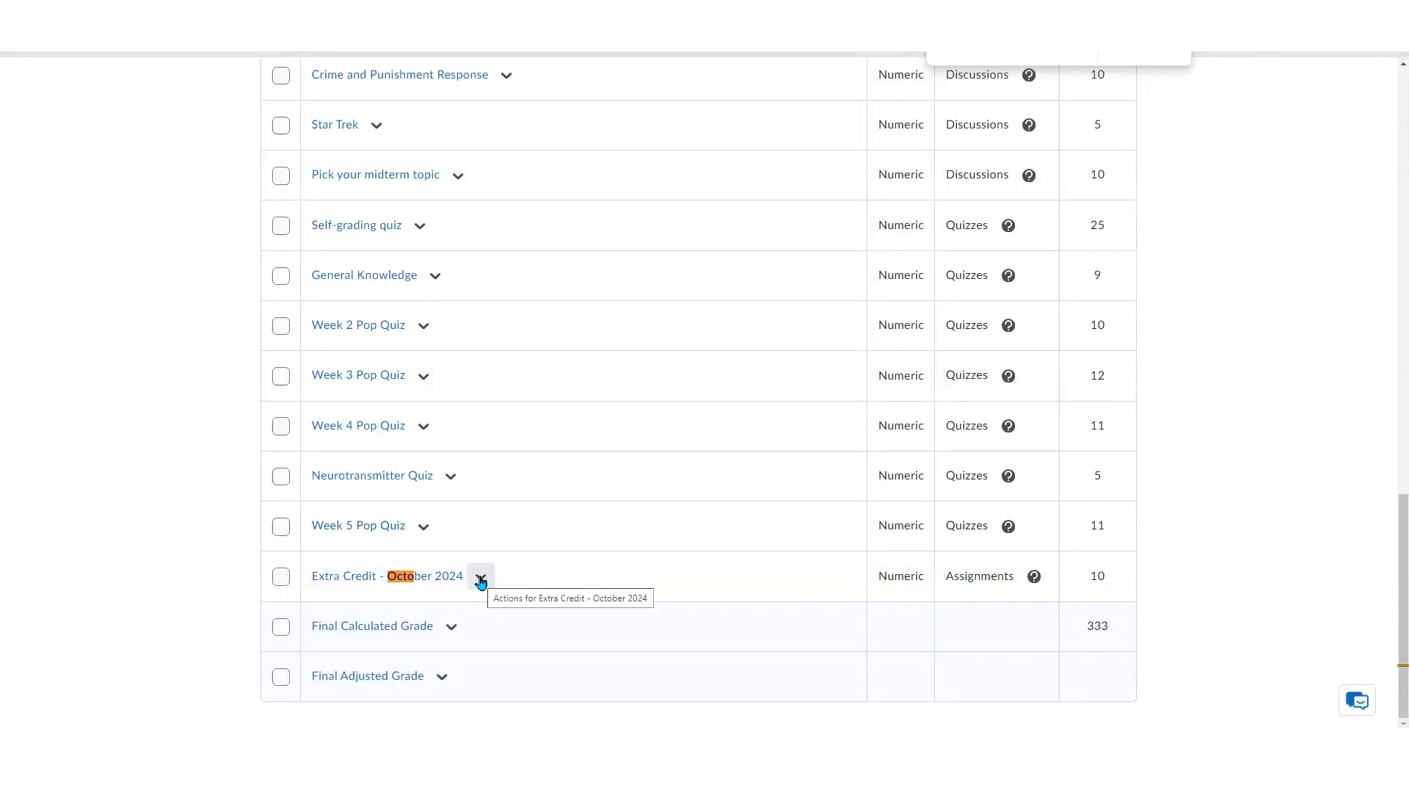
click(480, 582)
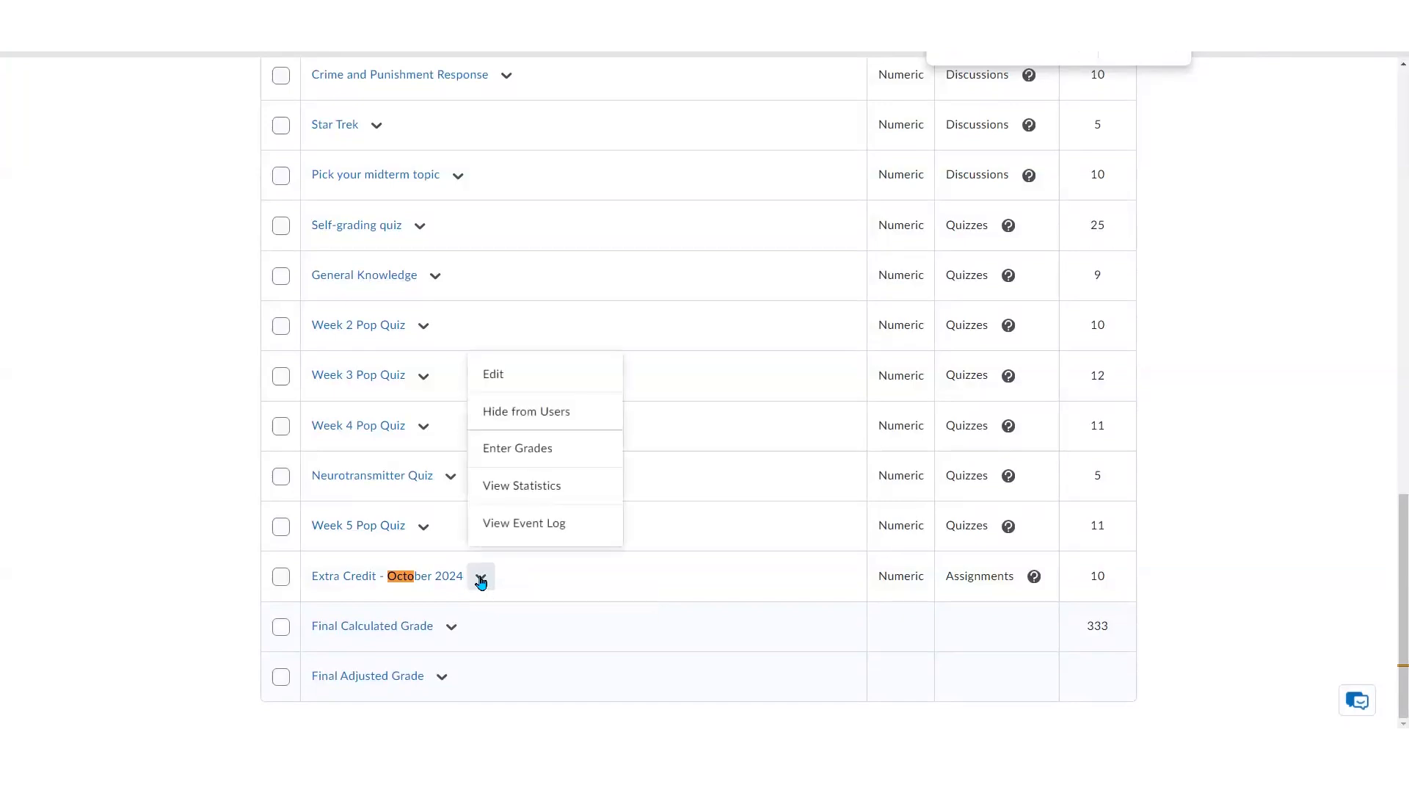
click(536, 379)
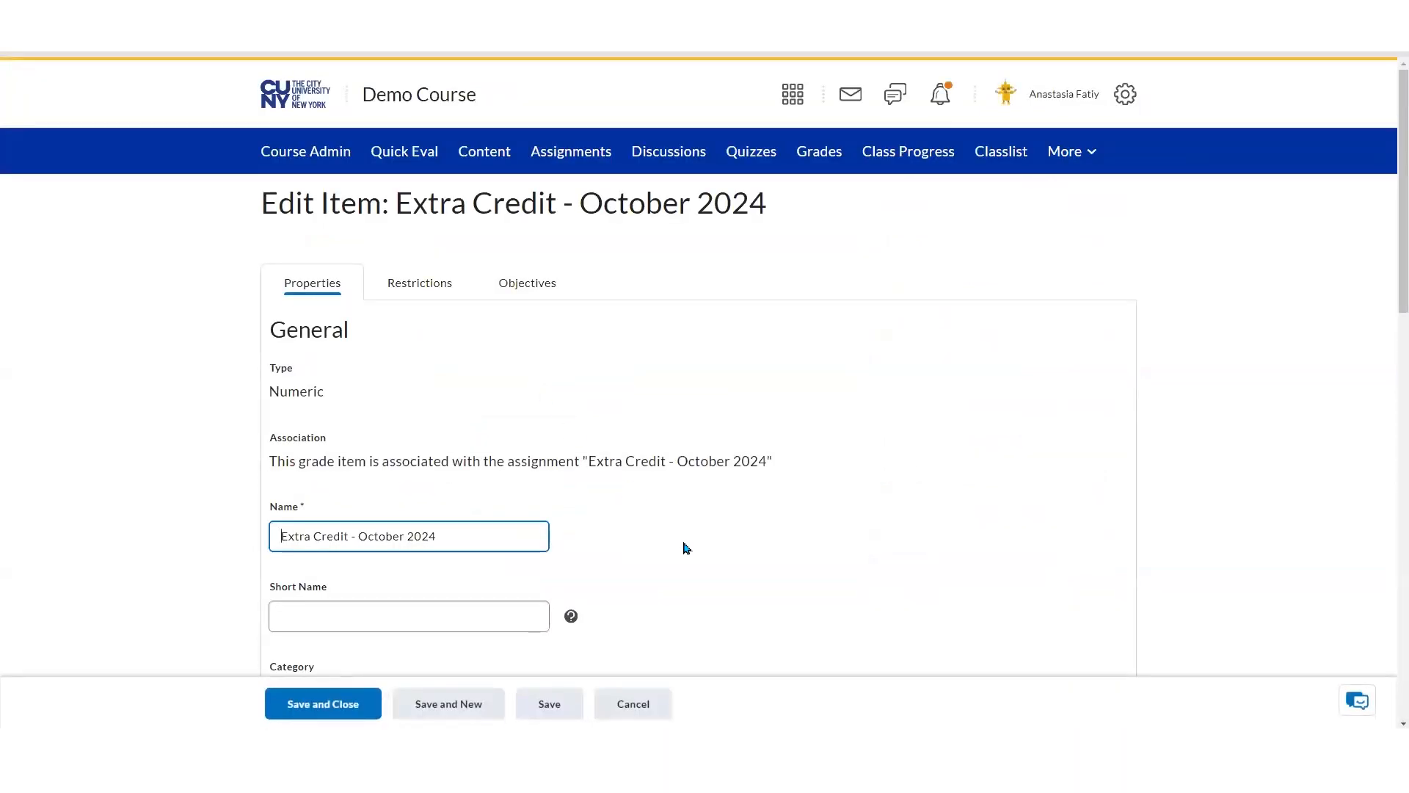
scroll(686, 548, down, 2)
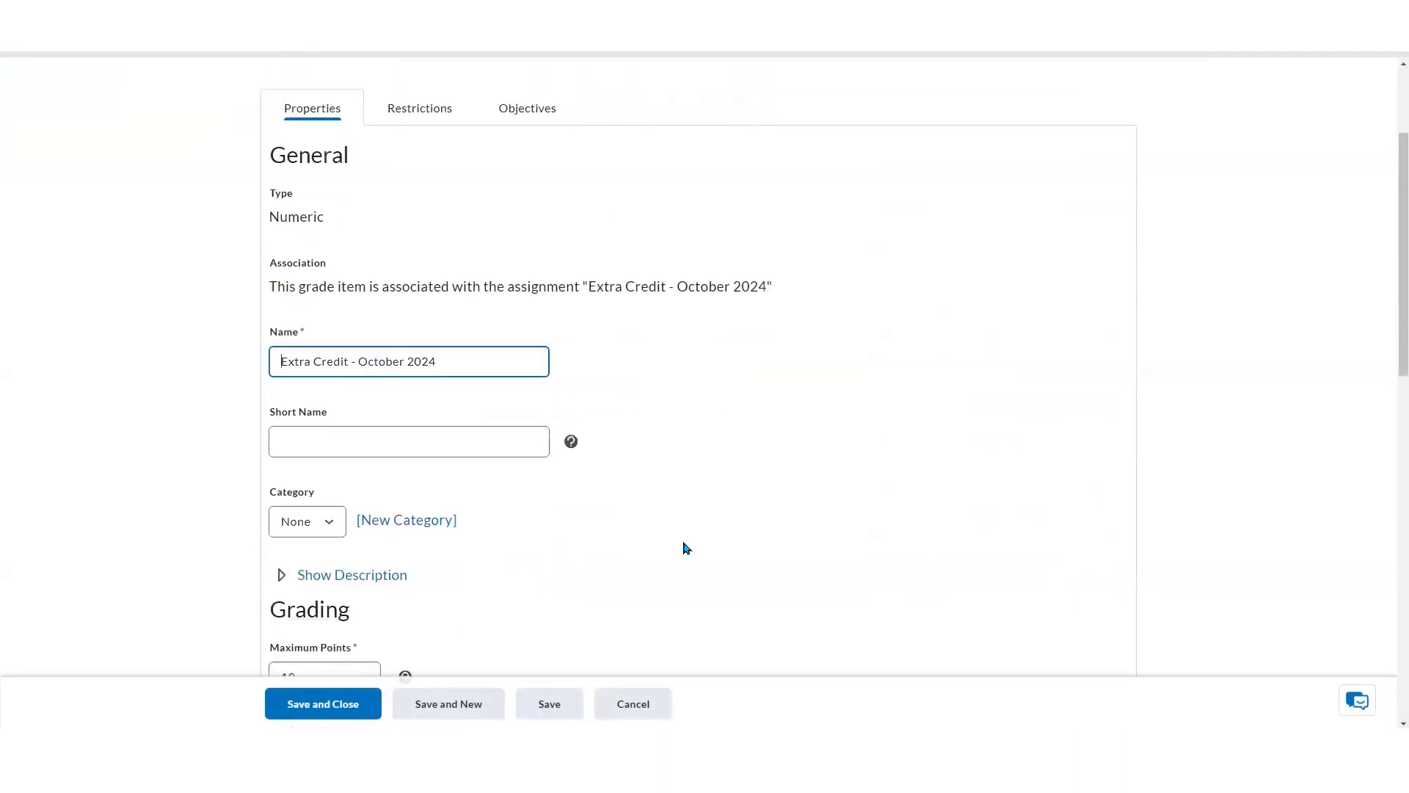
scroll(687, 548, down, 4)
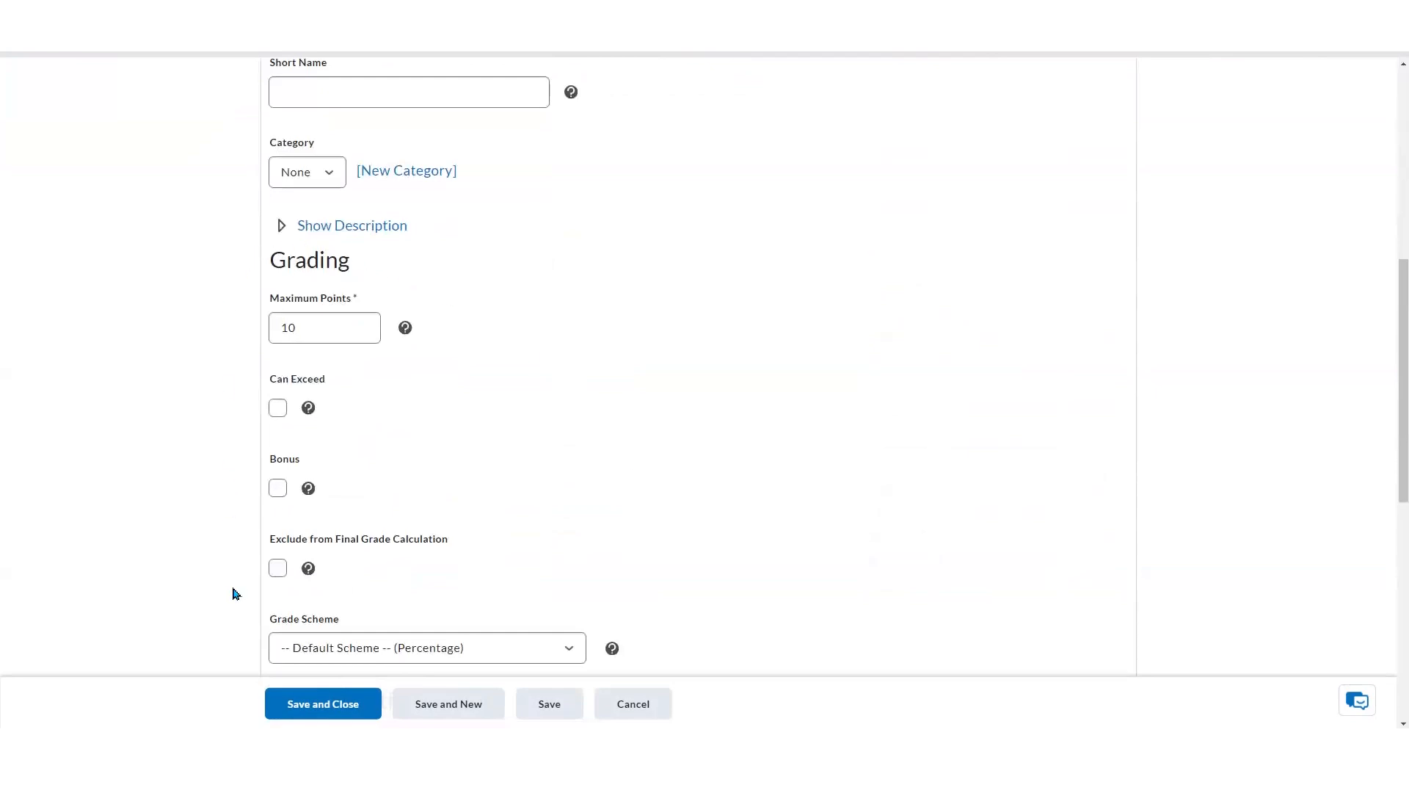
click(282, 330)
click(306, 328)
click(277, 409)
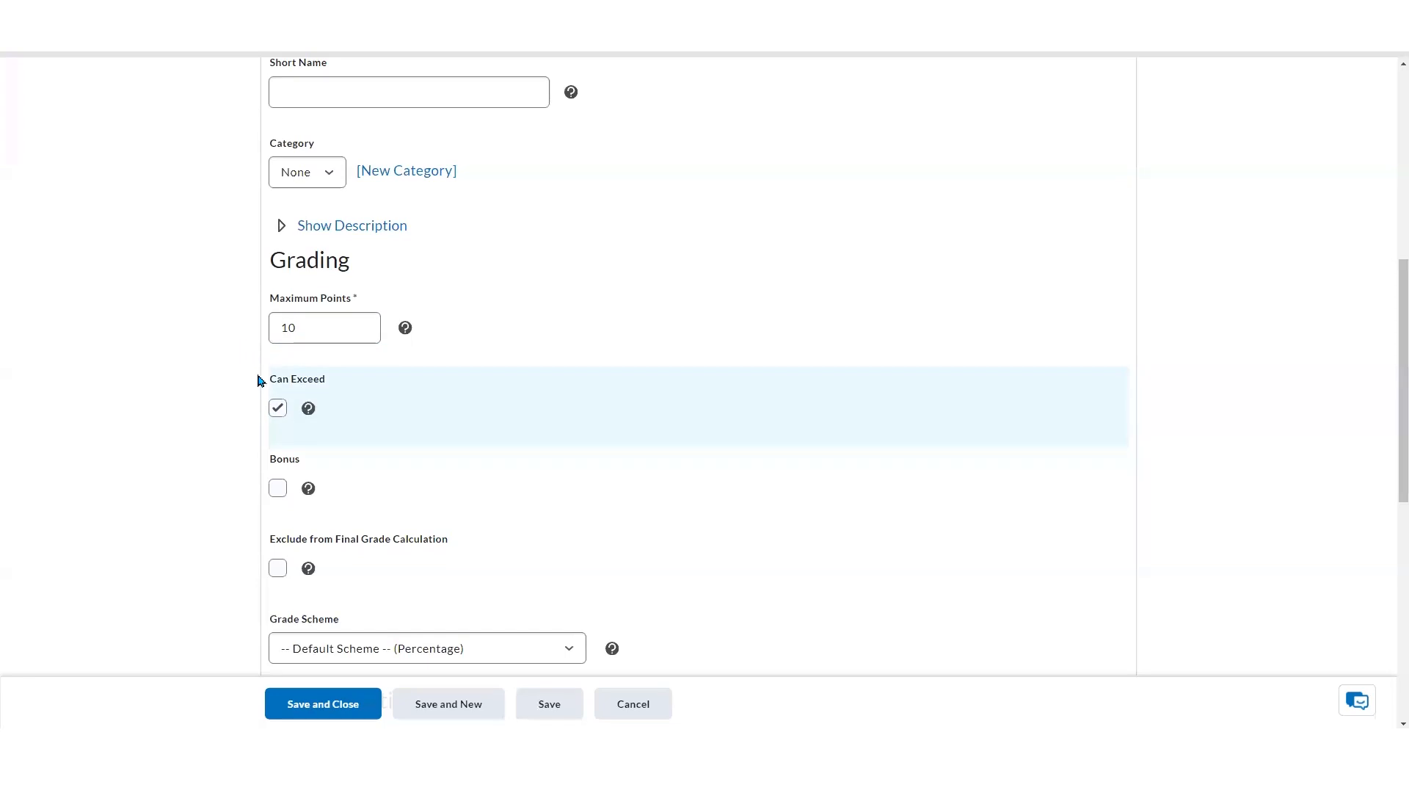
click(277, 409)
click(279, 491)
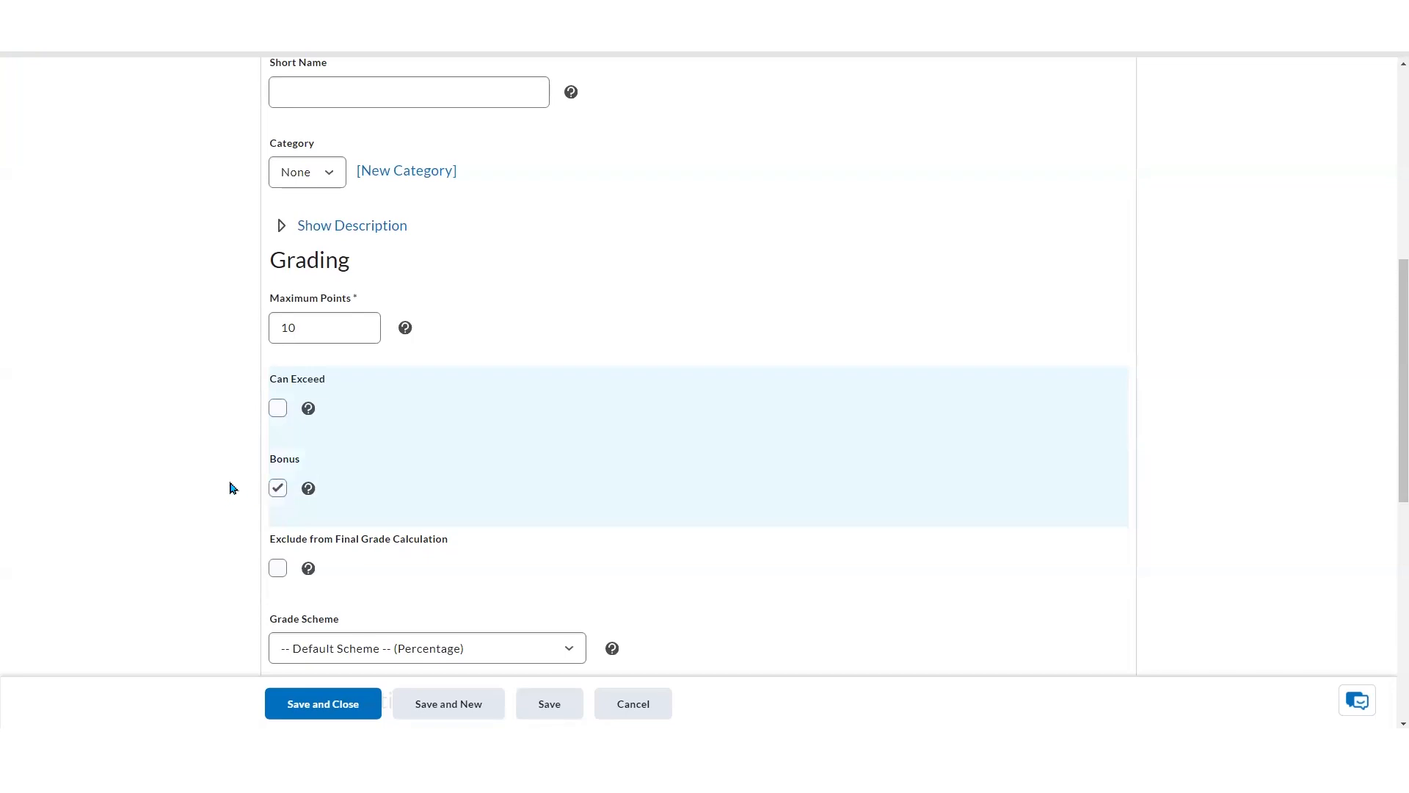
Read the Bonus option's help information and save and close the grade item
click(309, 488)
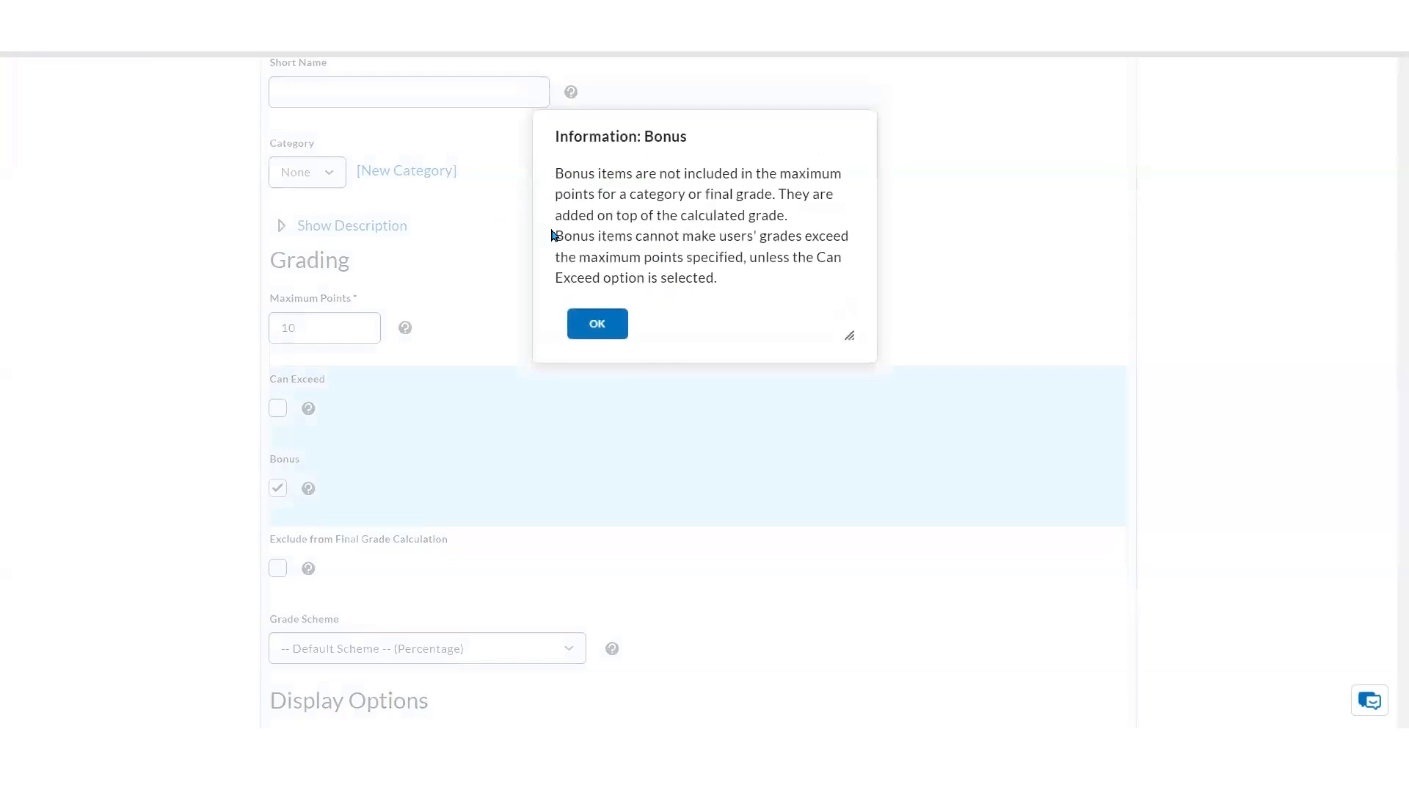
click(580, 329)
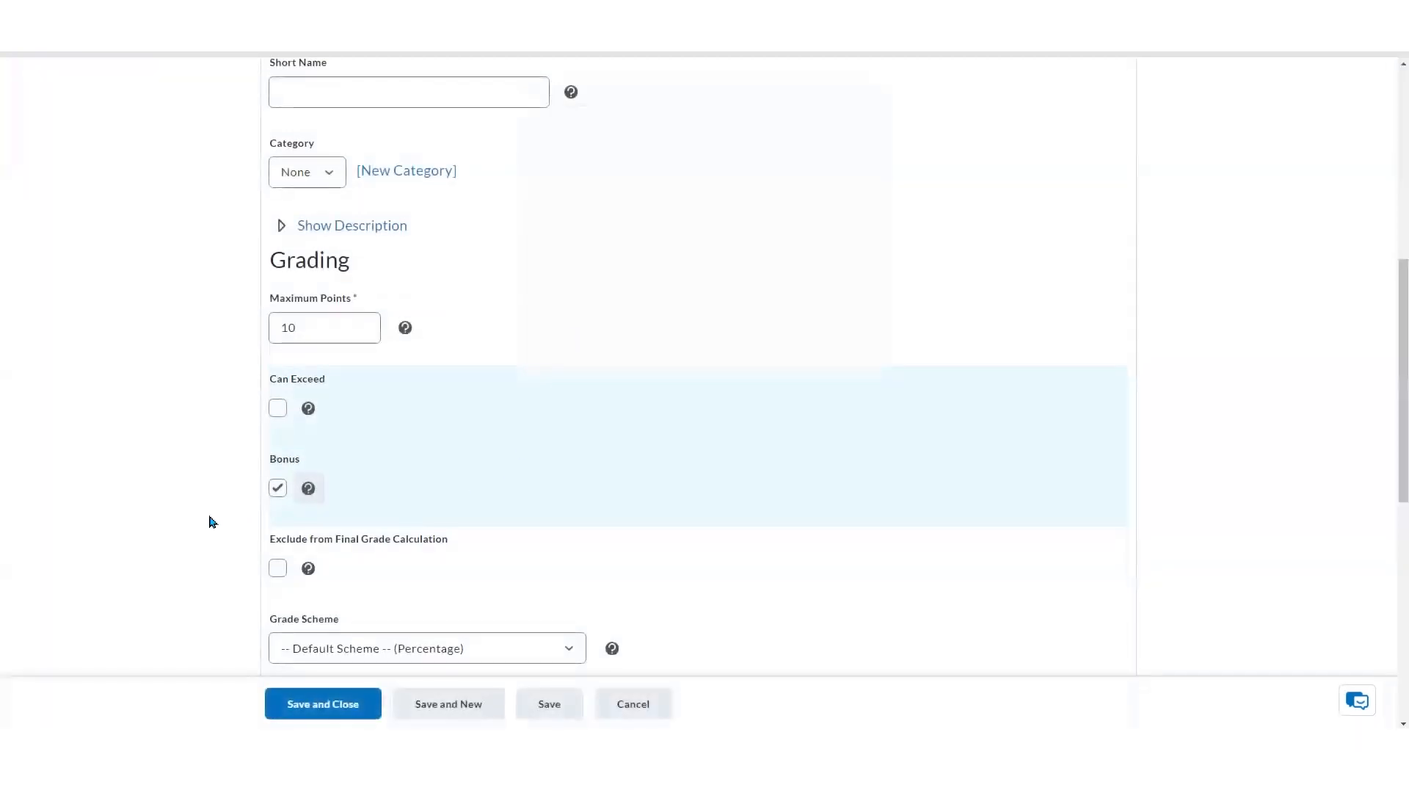
click(337, 713)
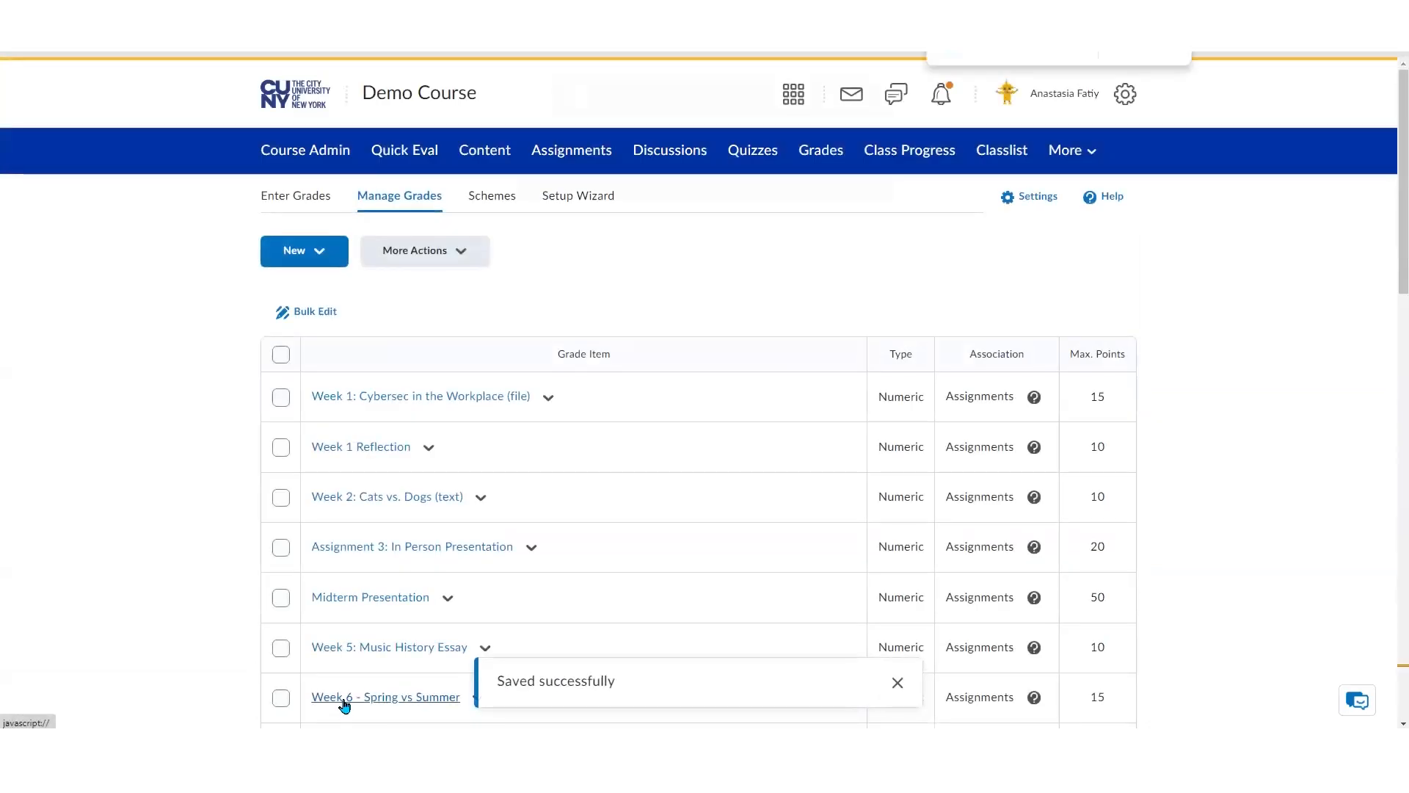
Review the Extra Credit - October 2024 item in the grade items list and the Essay Rubric preview
scroll(344, 704, down, 15)
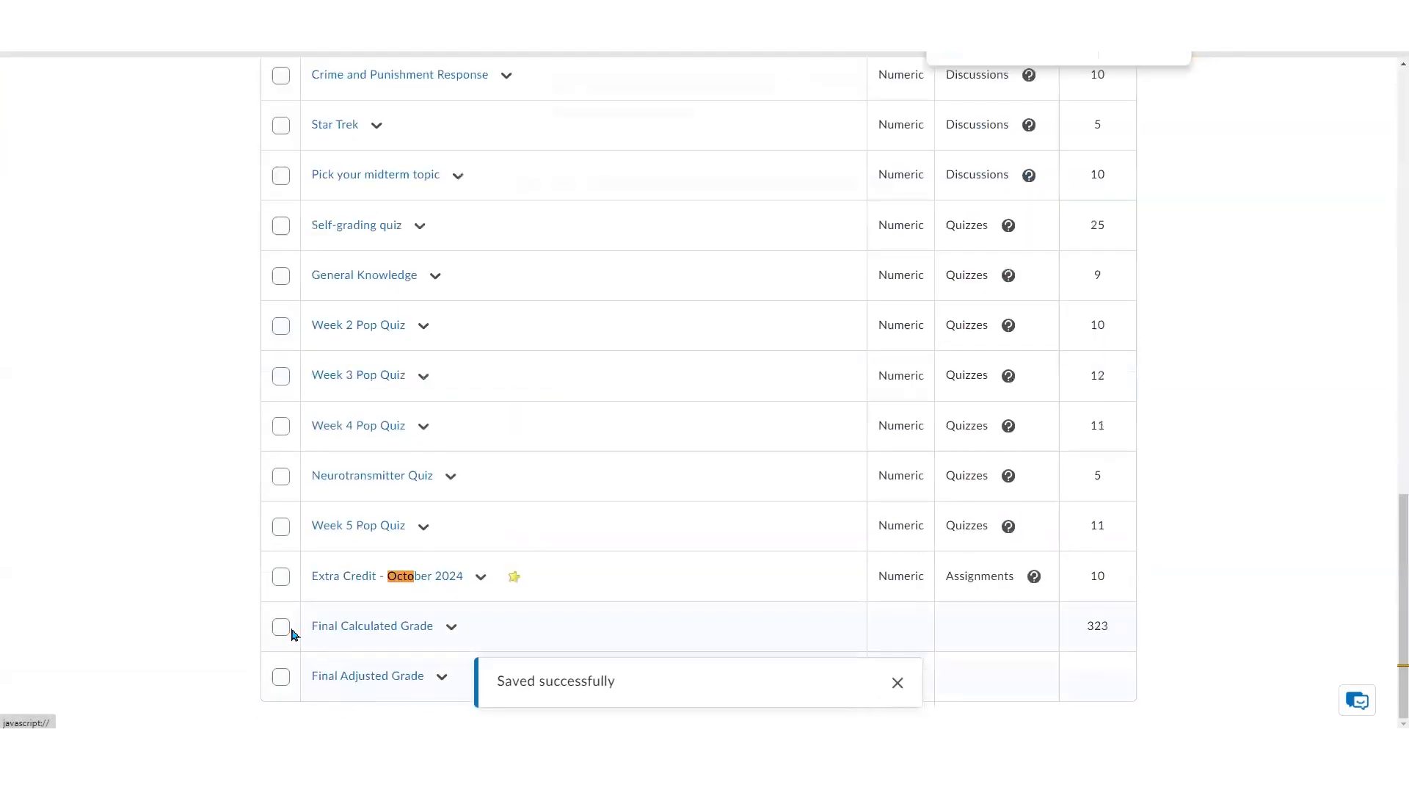
click(896, 689)
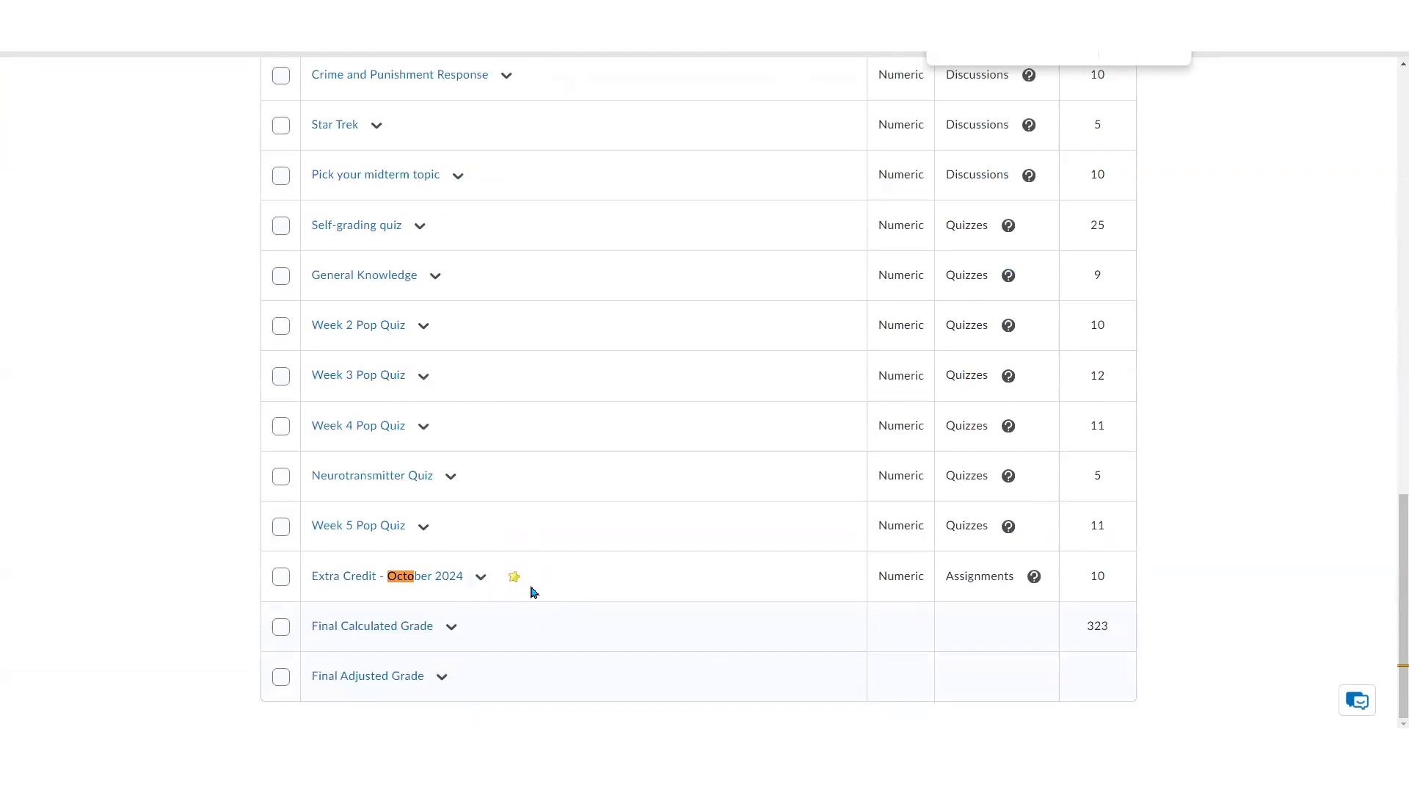
mouse_move(514, 584)
scroll(1160, 652, up, 20)
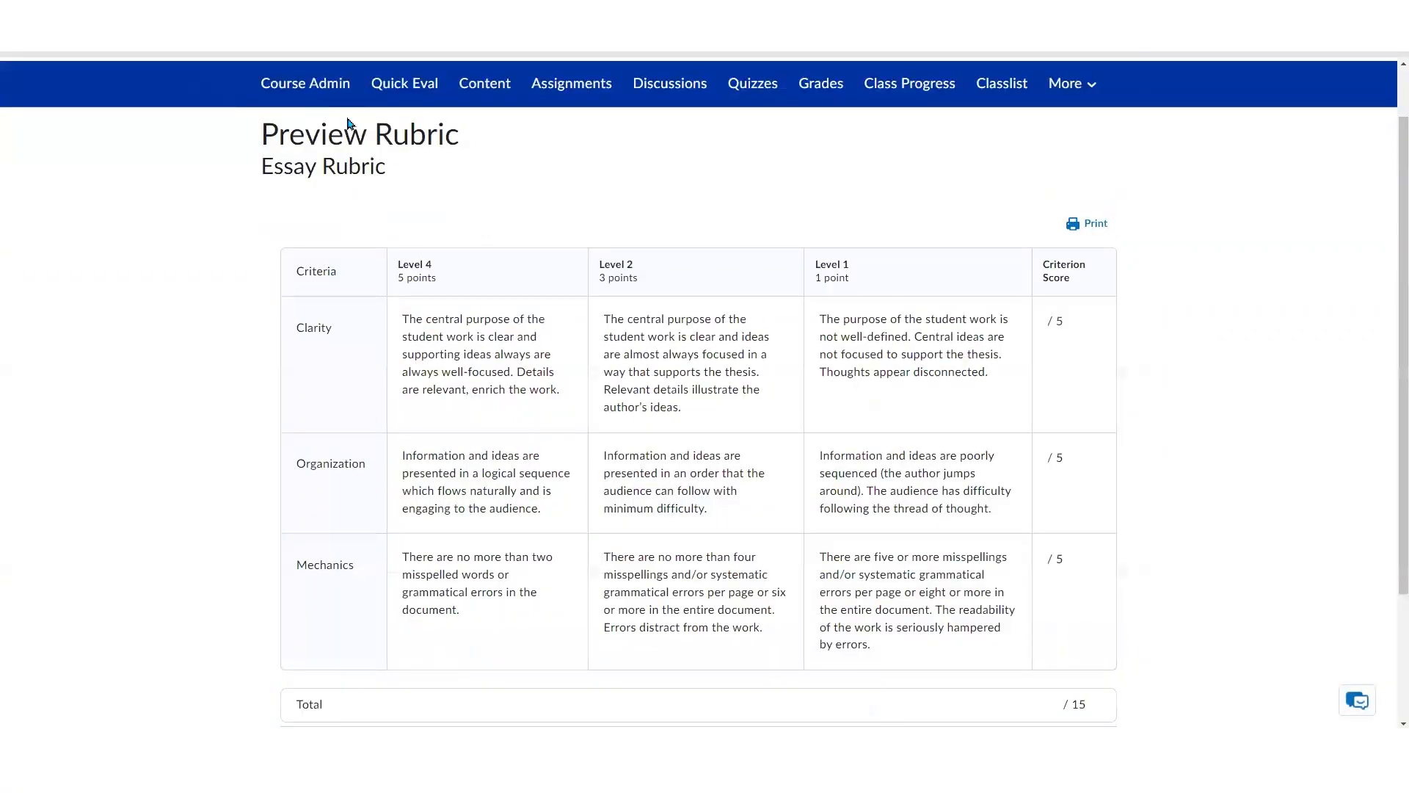
scroll(325, 136, up, 1)
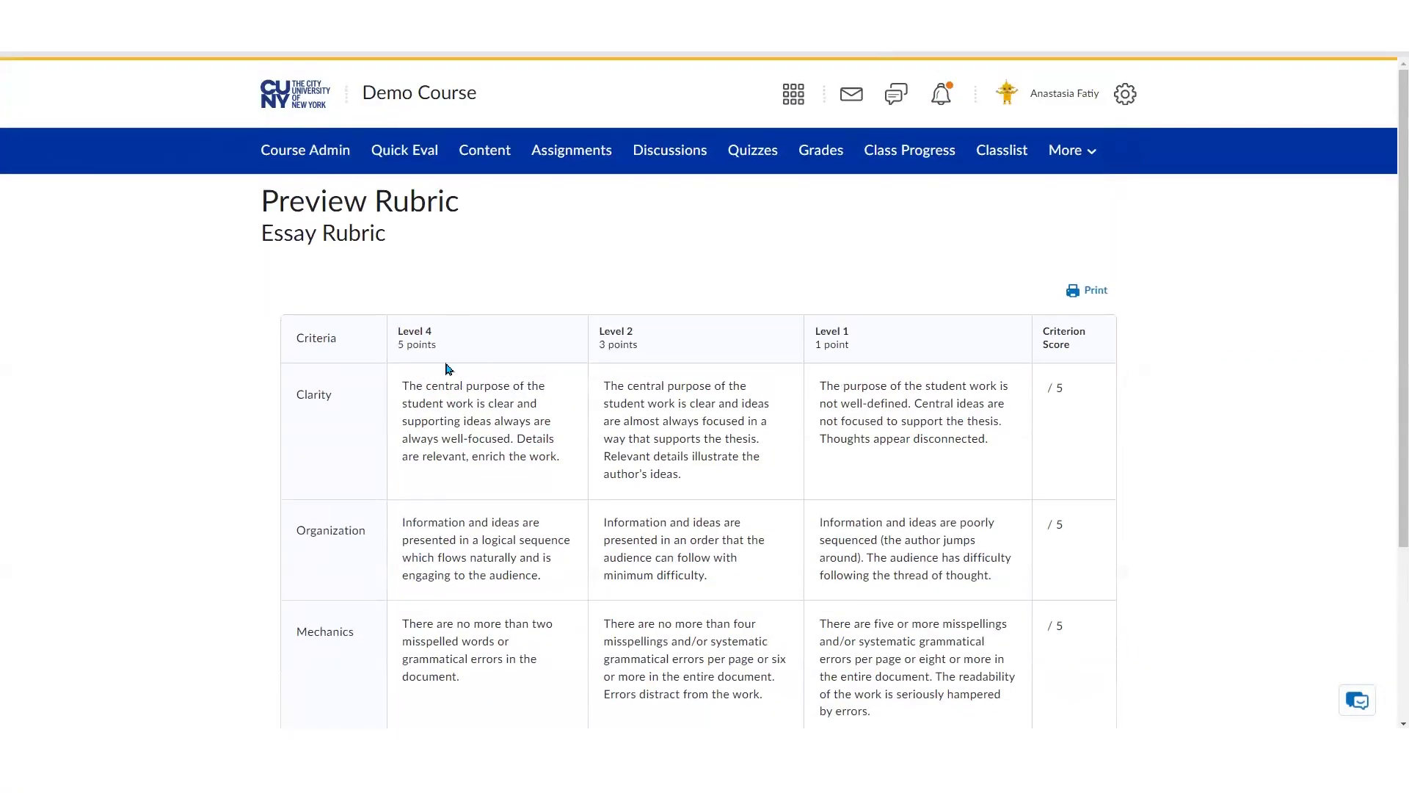
drag(397, 344, 434, 346)
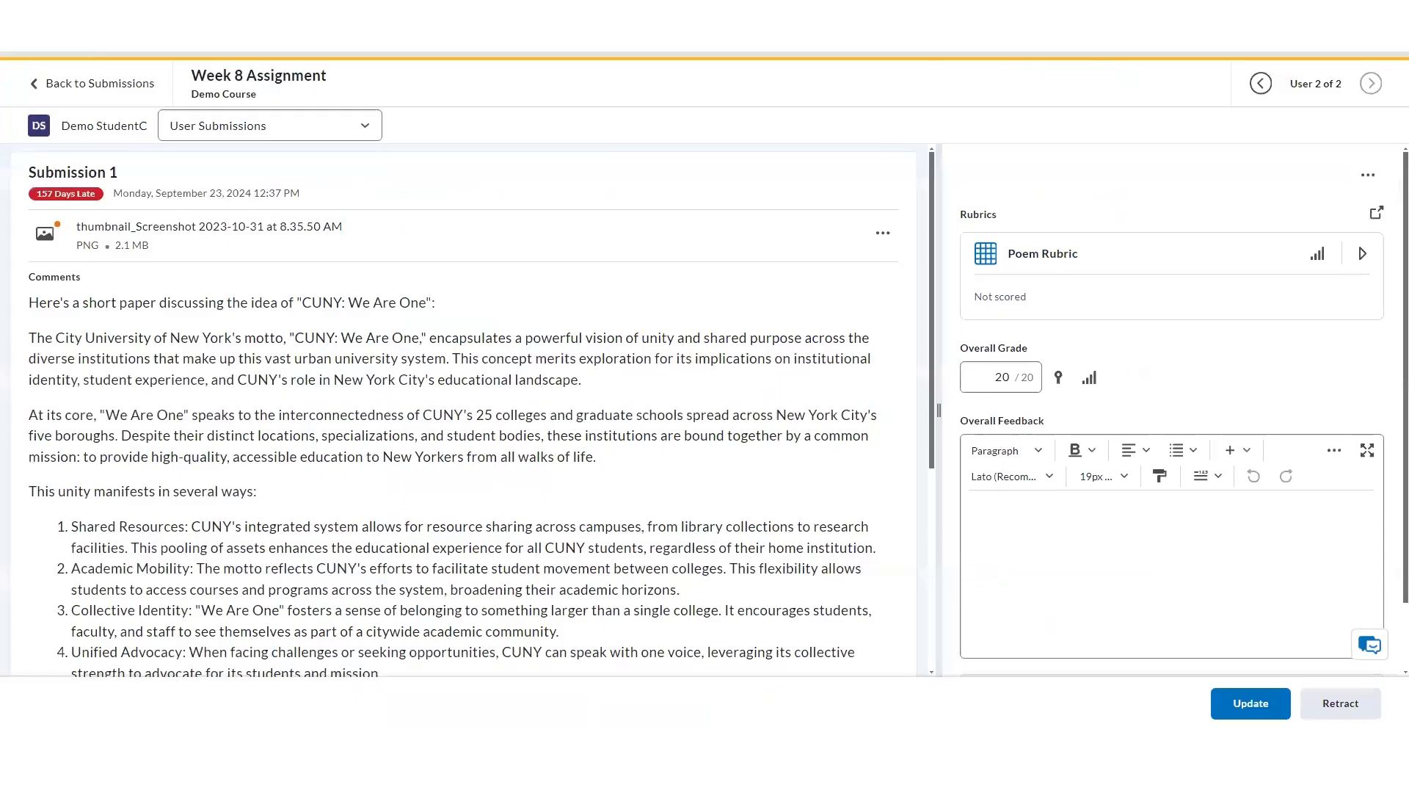
Score Student C's 'Is it good?' criterion in the Poem Rubric at Level 3, overriding its score to 2
click(1137, 266)
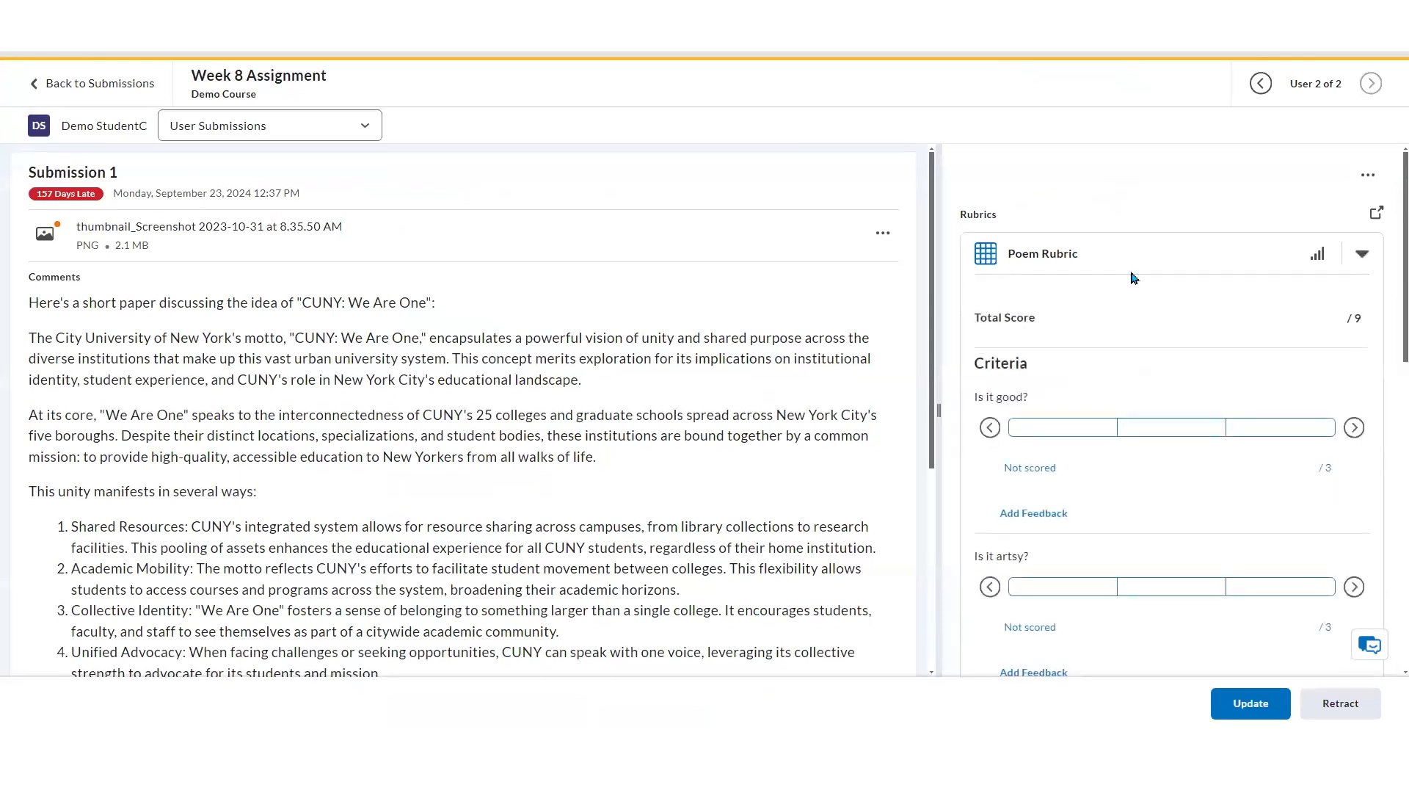
click(1046, 429)
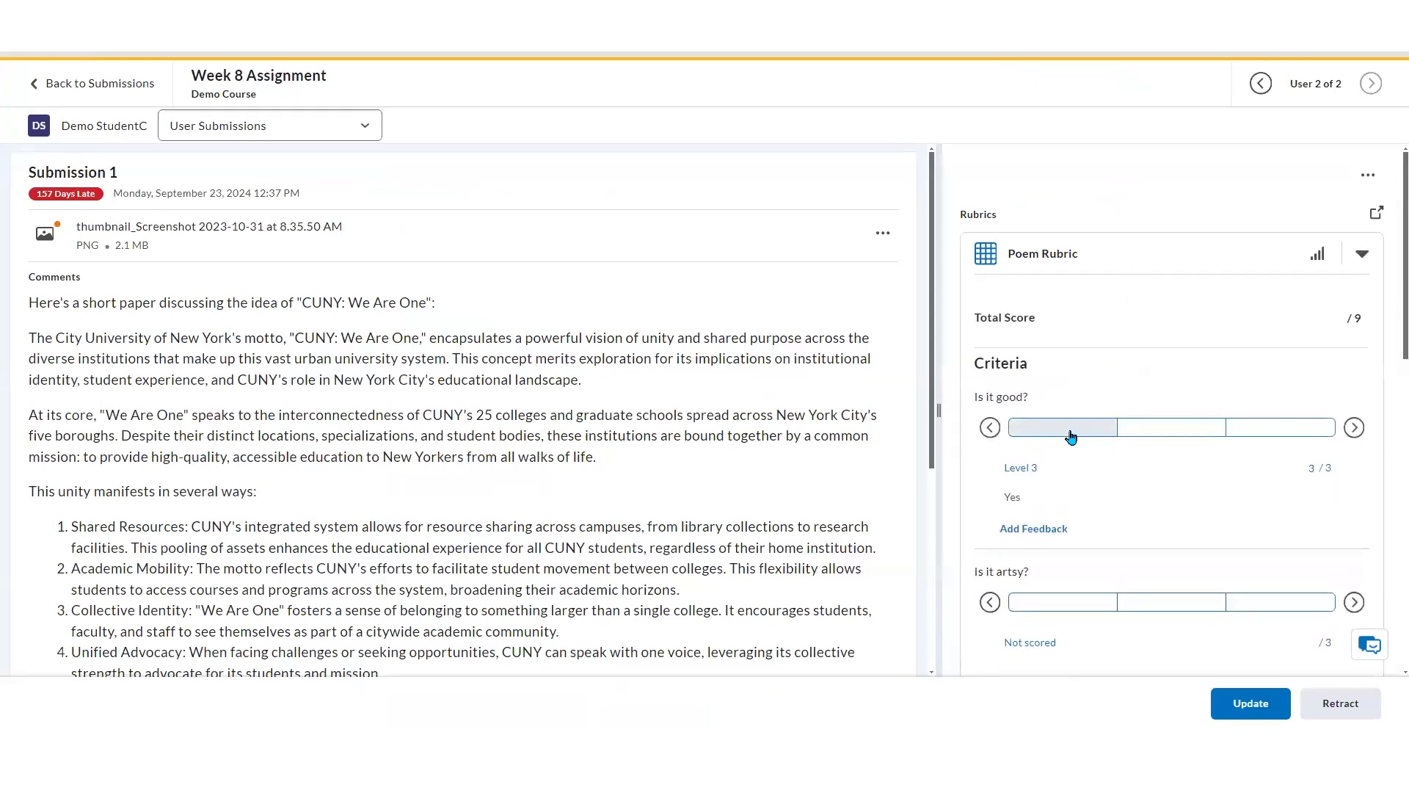
click(1071, 436)
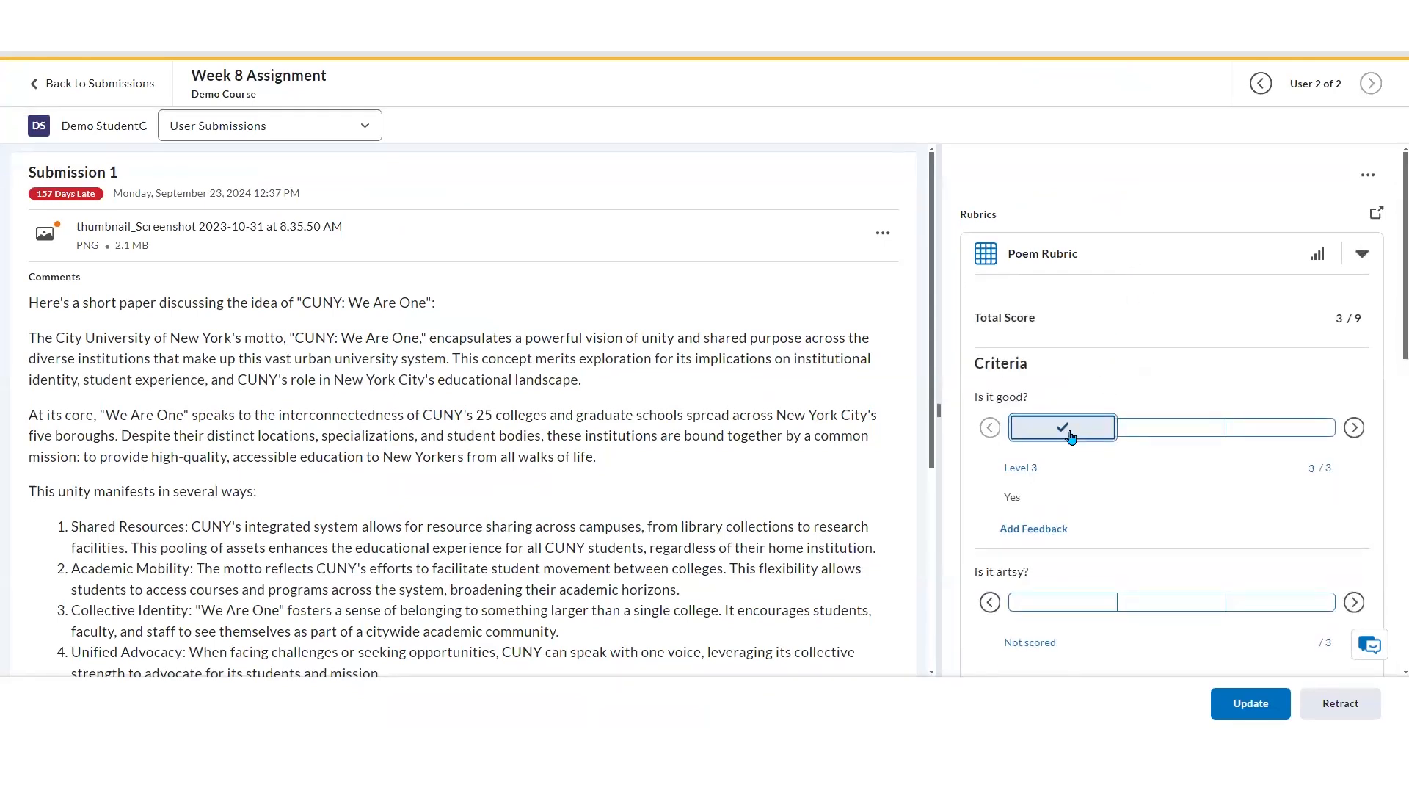
click(1309, 470)
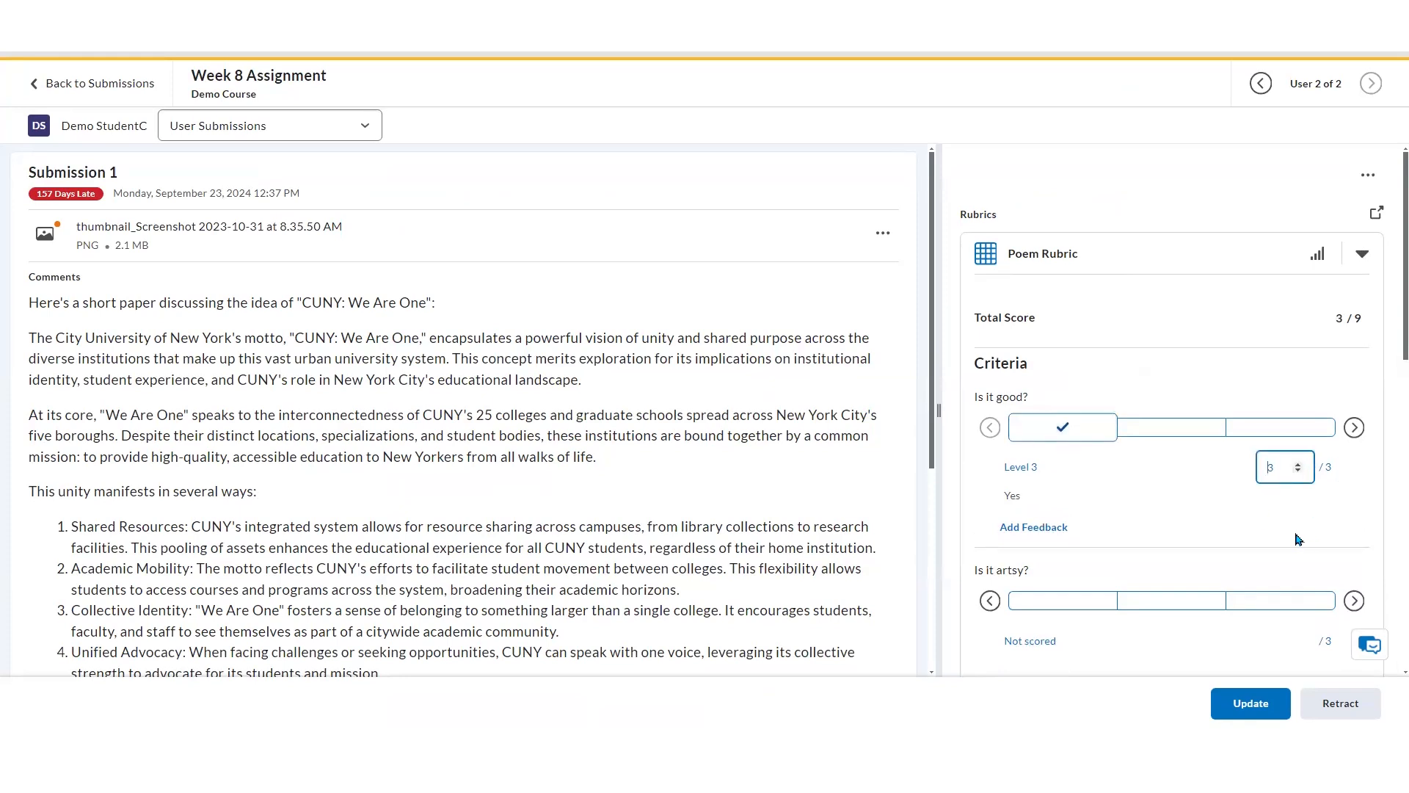
text(2)
click(1198, 519)
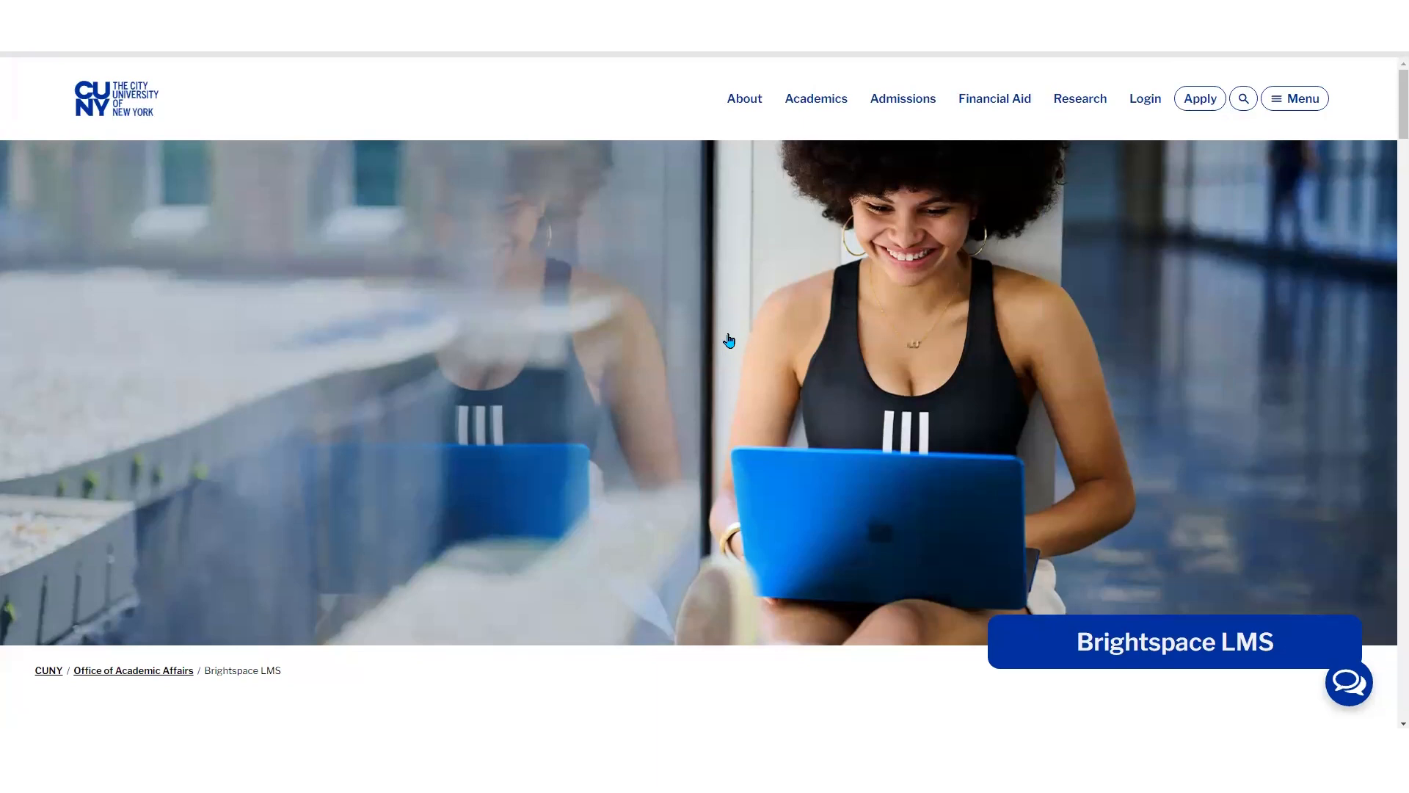
Browse the CUNY Brightspace LMS page's Training and Resources and expand the Borough of Manhattan Community College campus contacts
scroll(729, 339, down, 5)
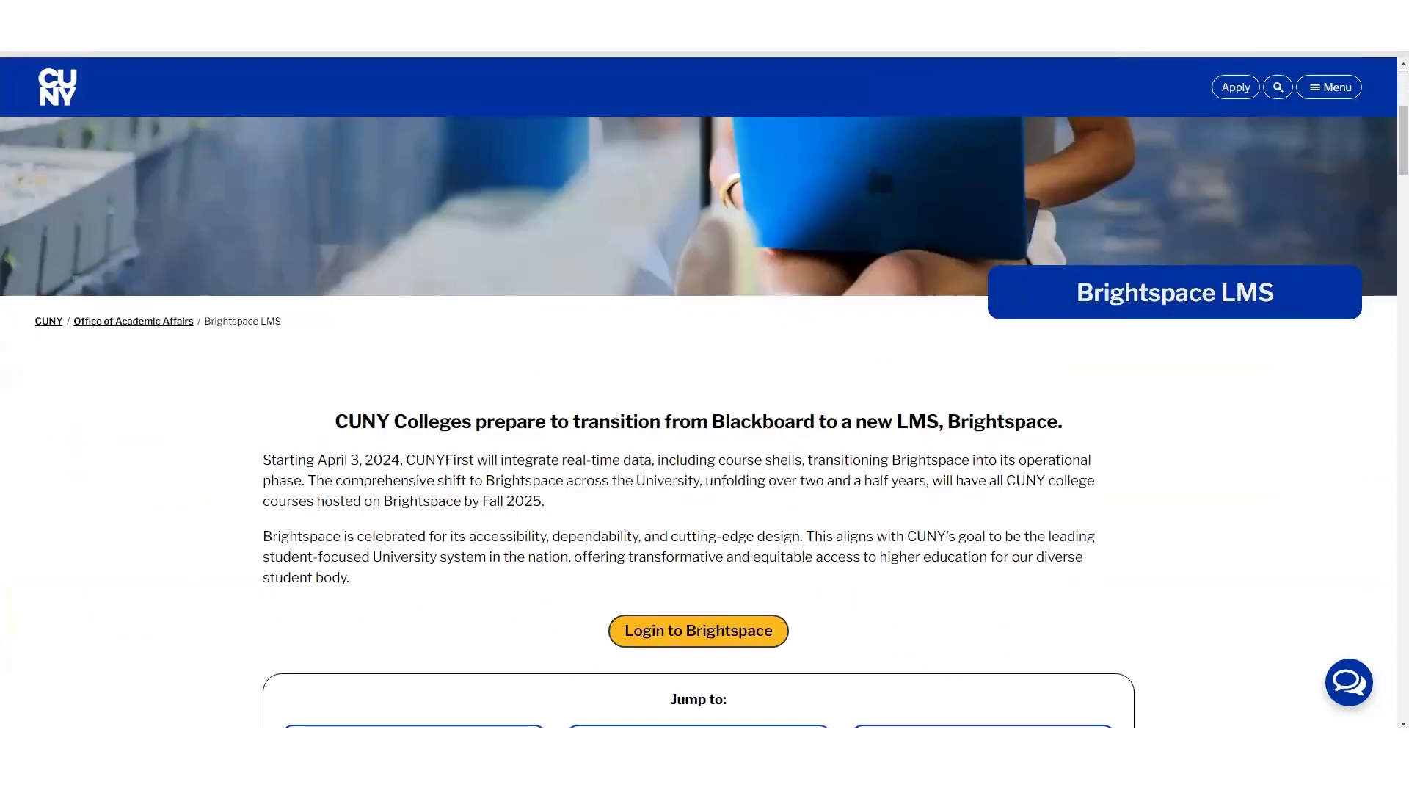
scroll(1322, 161, down, 5)
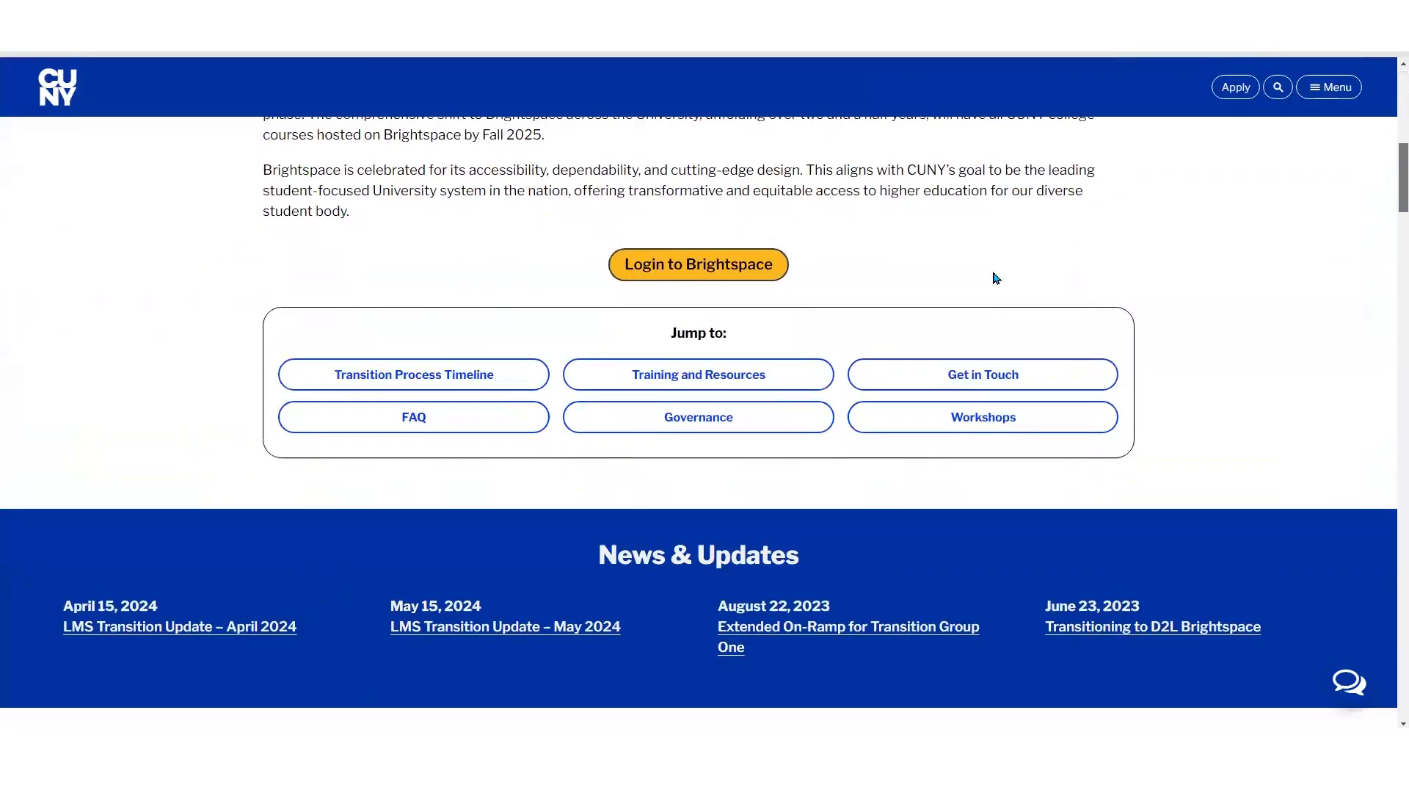
click(796, 385)
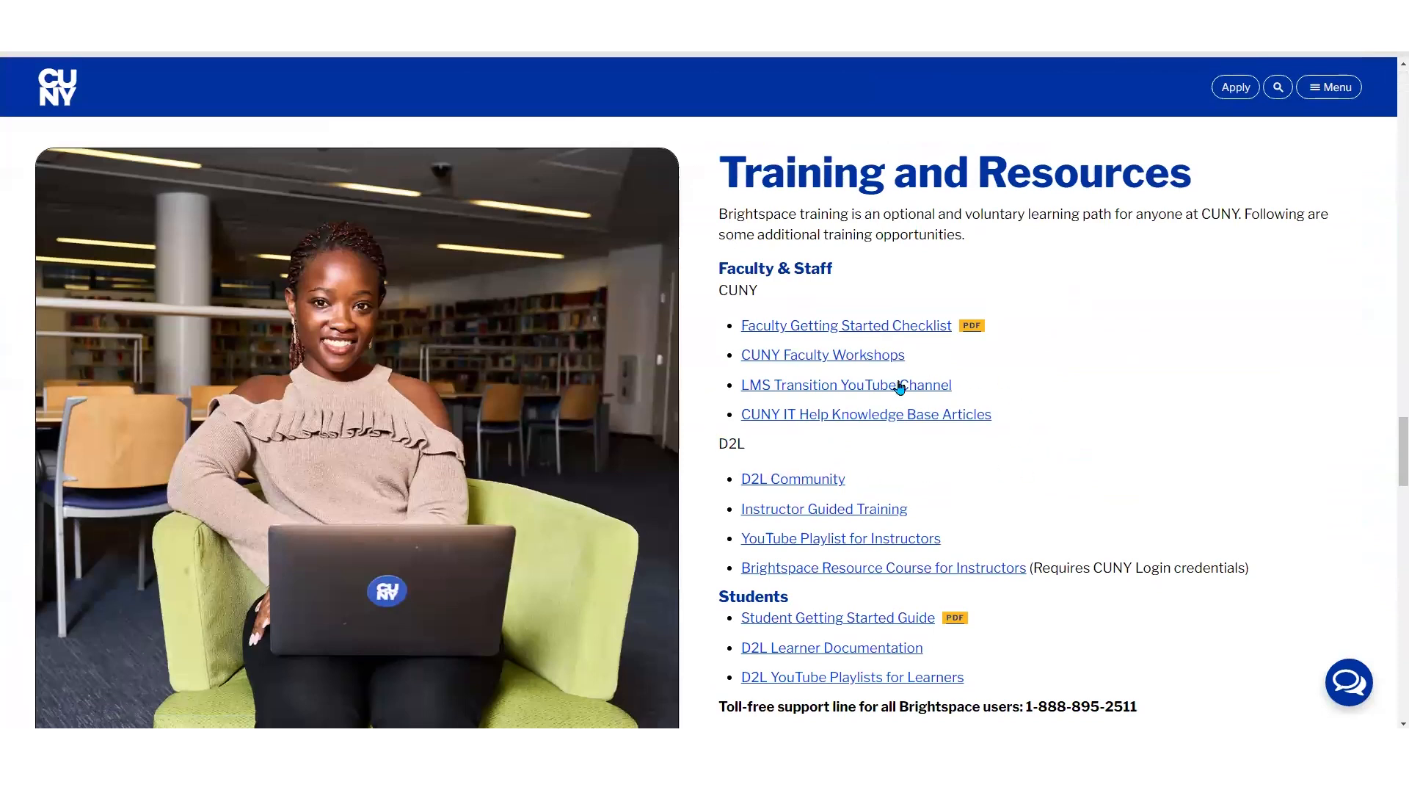
scroll(1028, 429, down, 2)
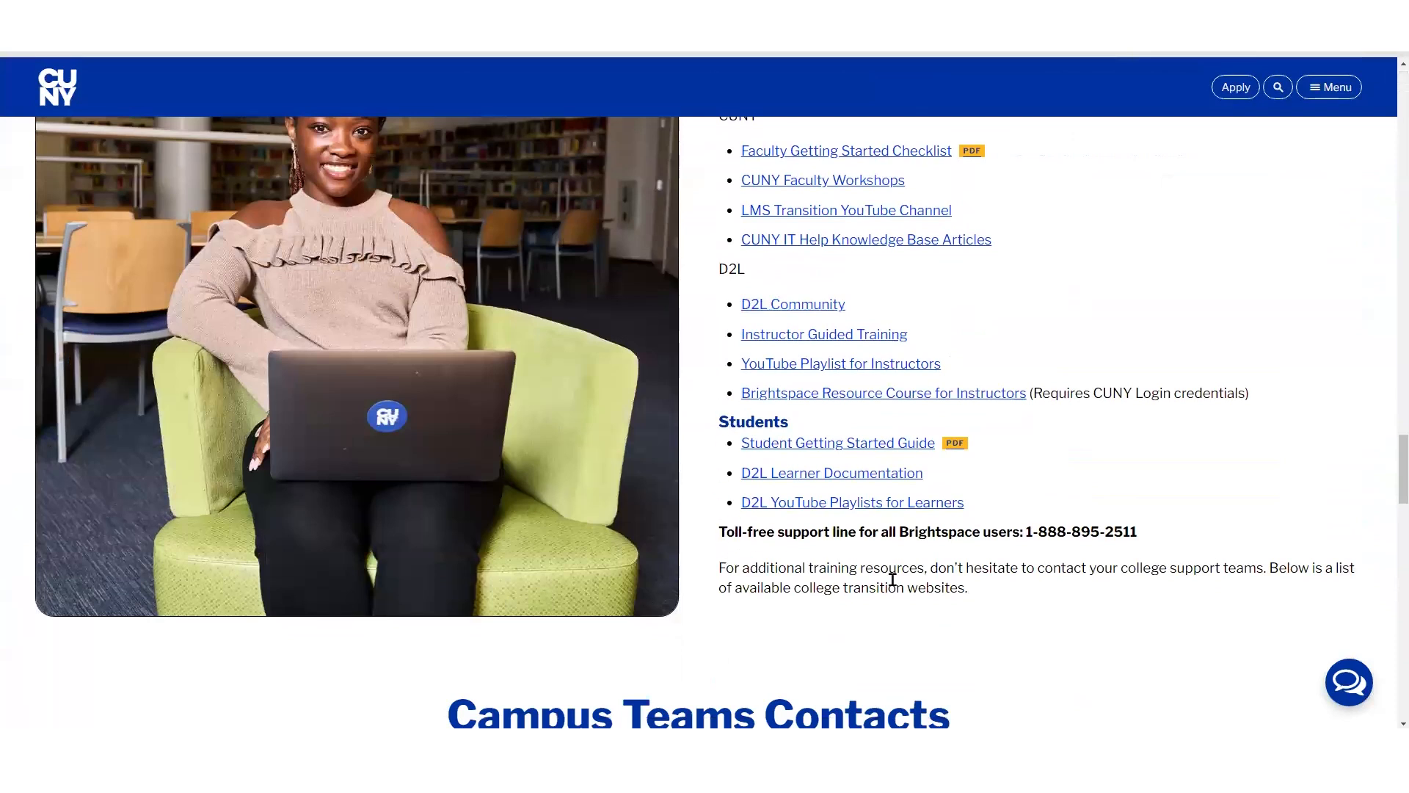
drag(1389, 484, 1395, 543)
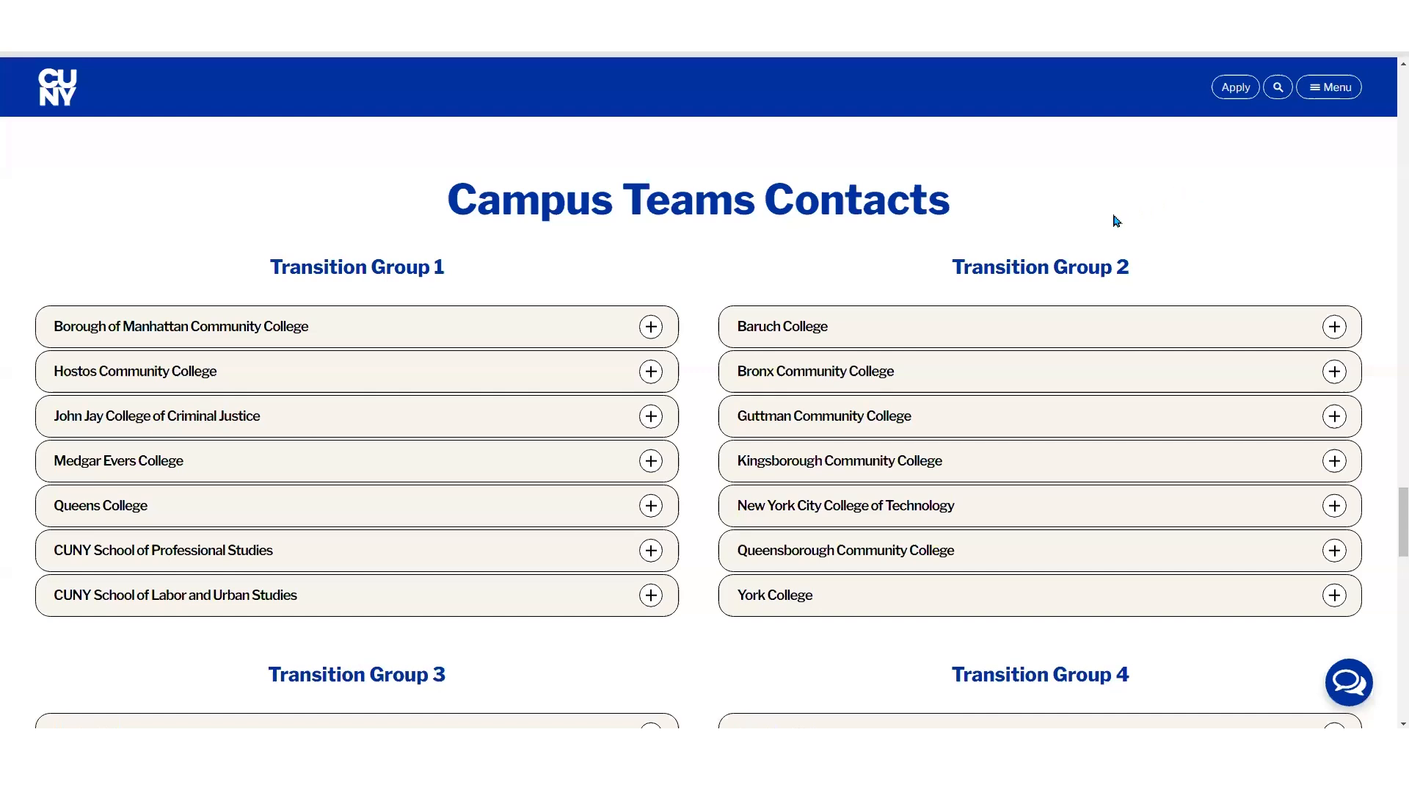
click(600, 343)
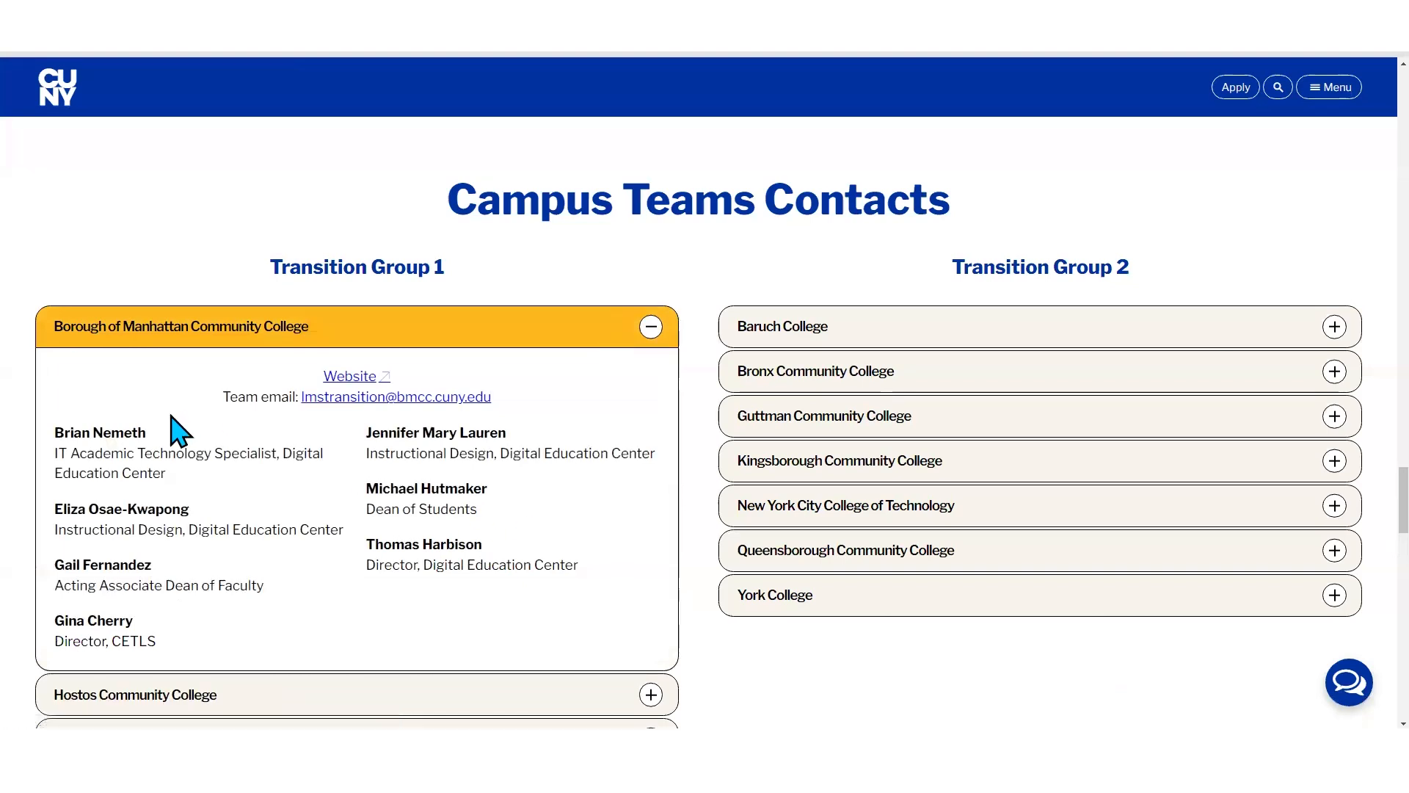